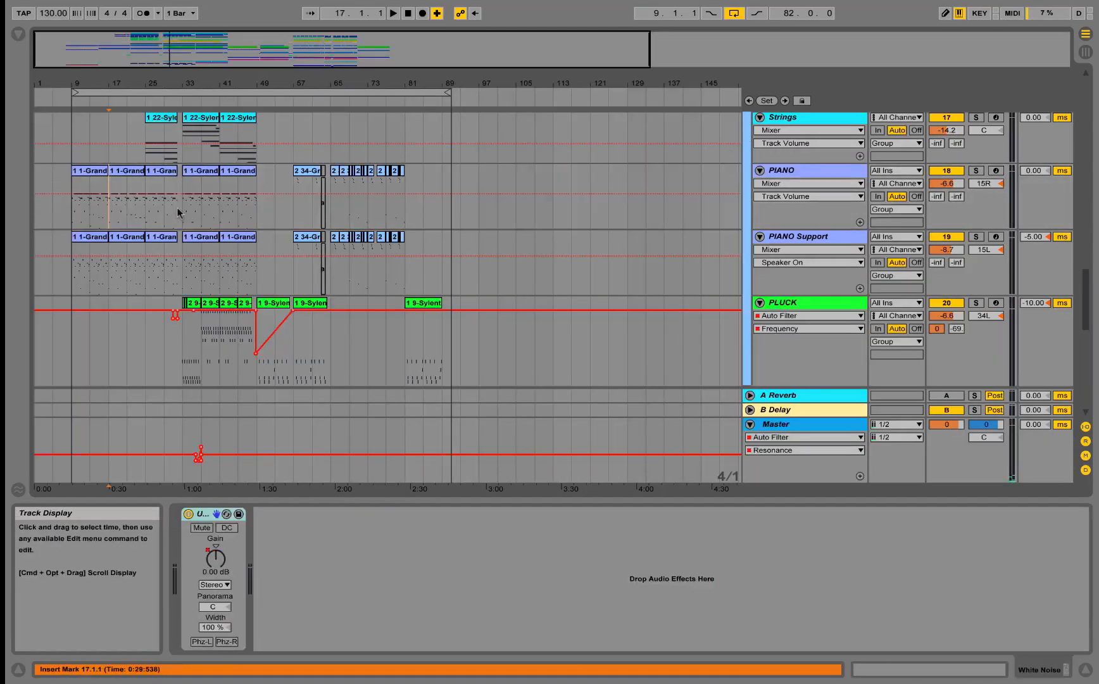
Step: Play the arrangement from bar 17 and look over the percussion, piano, pluck and guitar tracks
key("space")
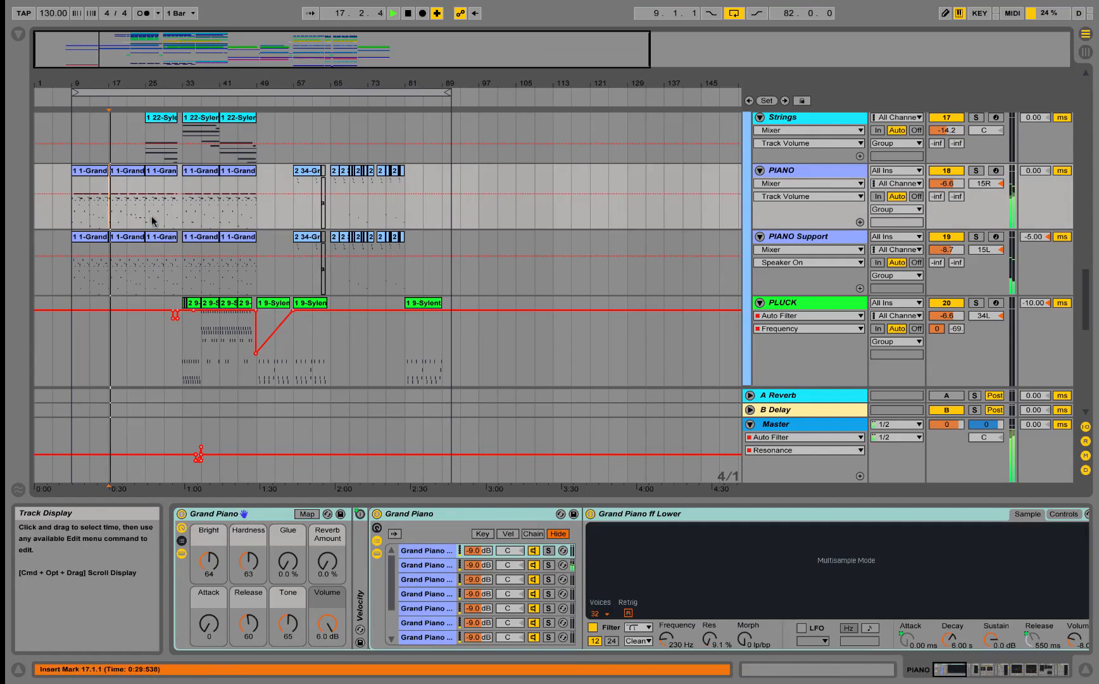
scroll(135, 251, "up", 8)
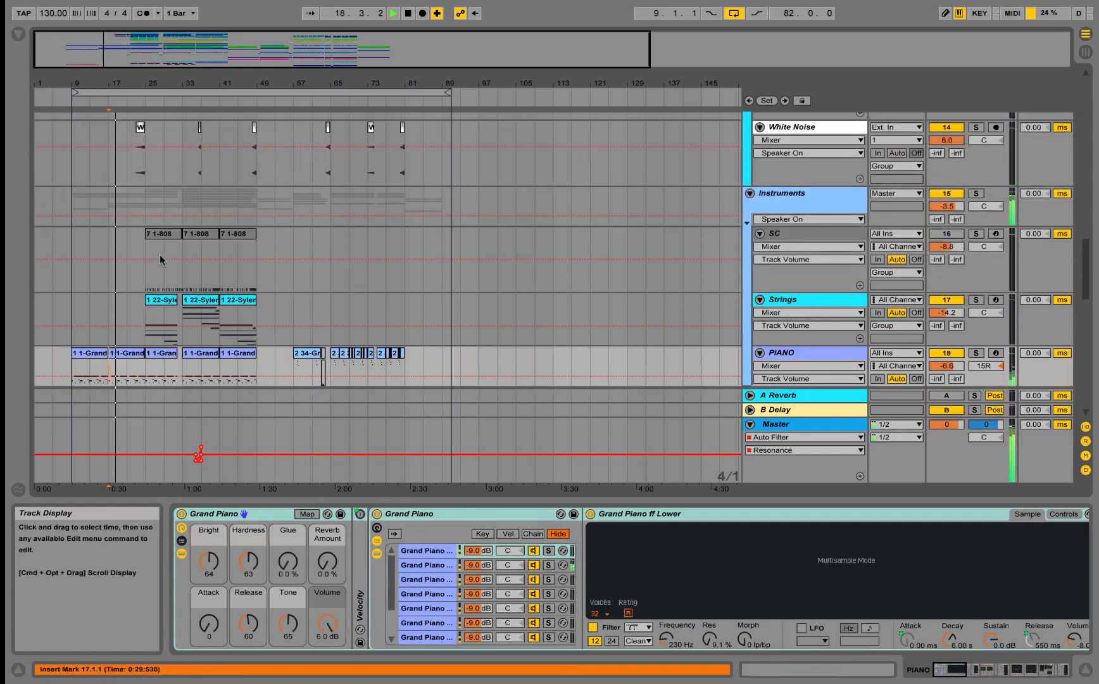
scroll(165, 260, "up", 8)
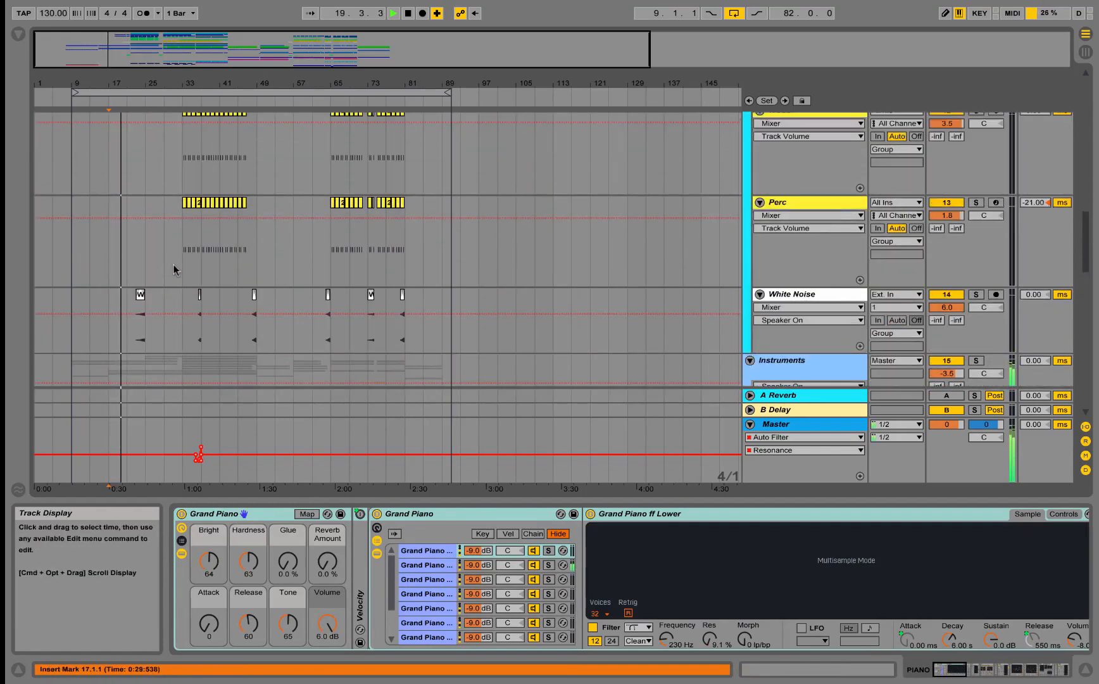
scroll(176, 269, "down", 10)
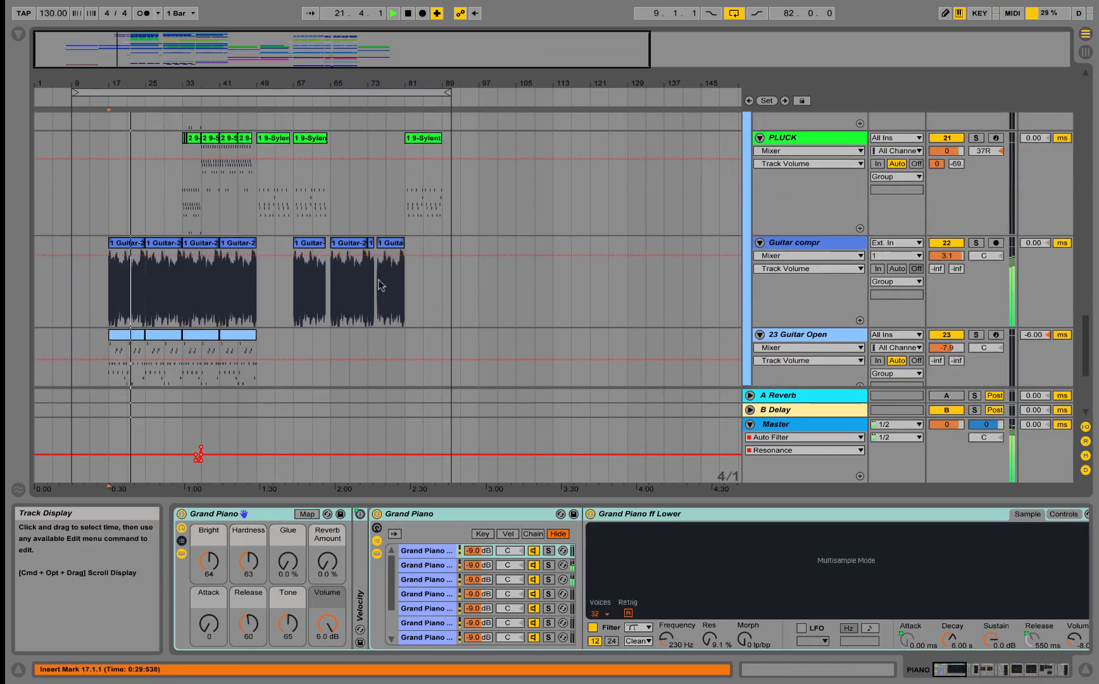
scroll(373, 288, "up", 3)
scroll(342, 302, "up", 5)
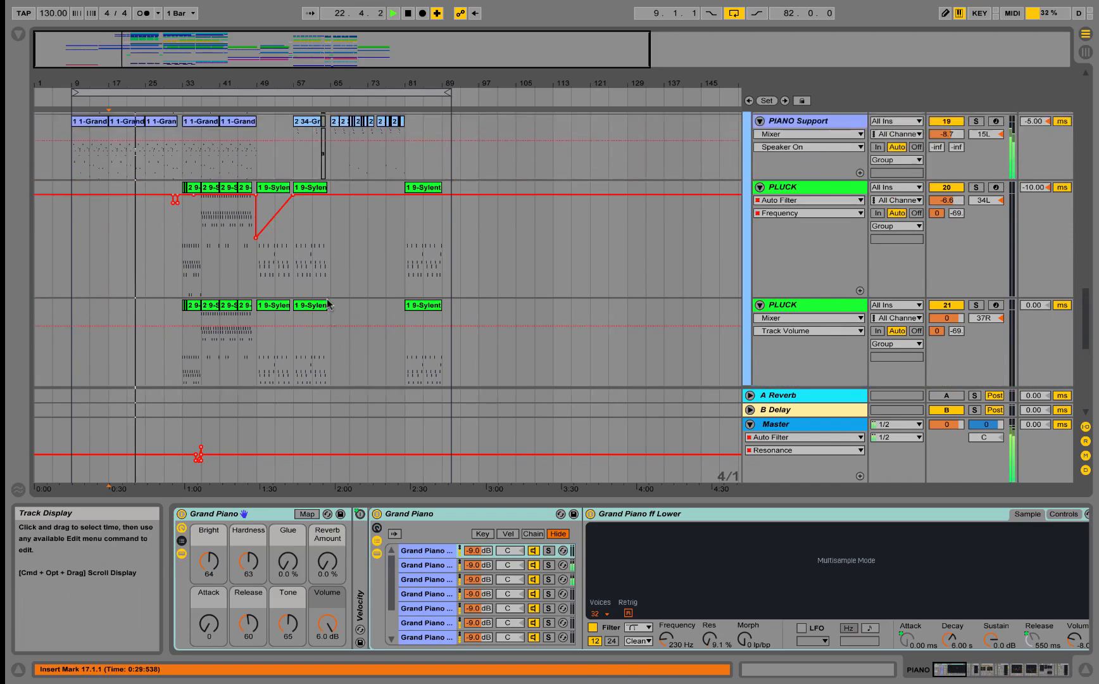
scroll(323, 303, "up", 5)
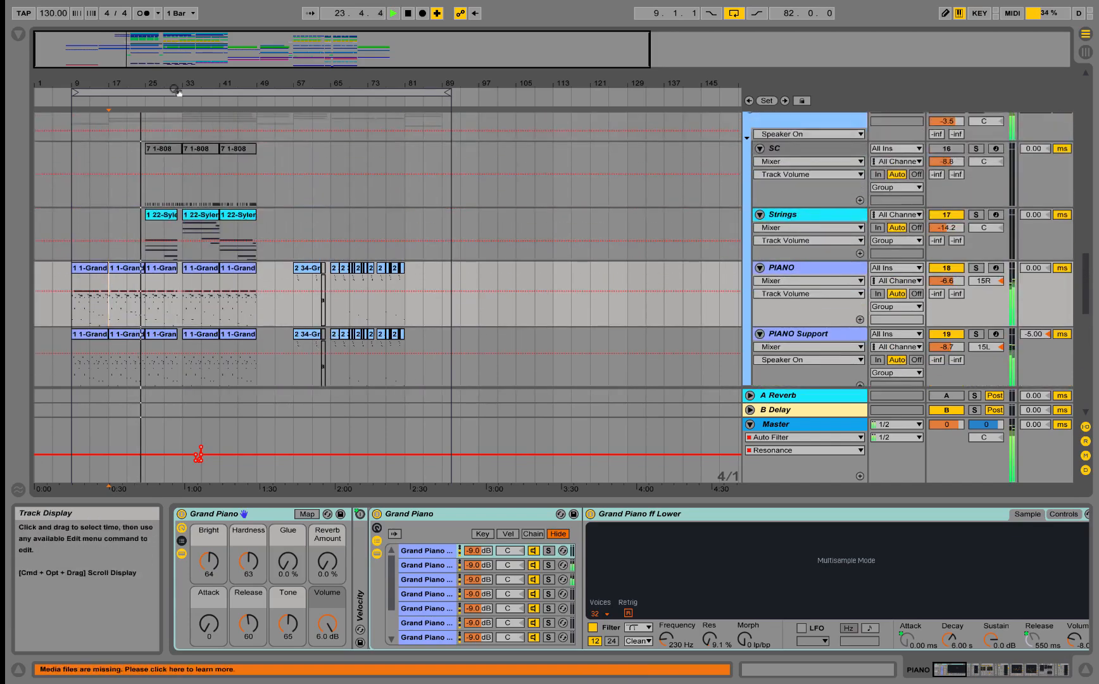
Step: Fold all the tracks inside the Drums group at once
left_click_drag(177, 85, 133, 38)
scroll(95, 189, "up", 15)
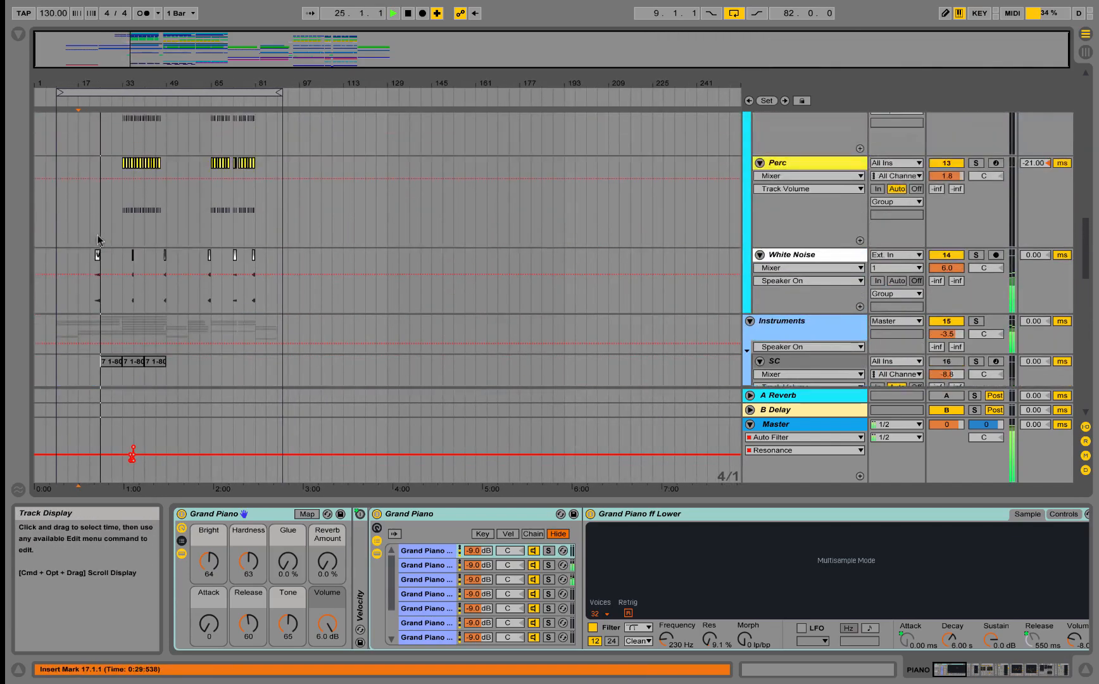
scroll(757, 201, "up", 10)
left_click(772, 173)
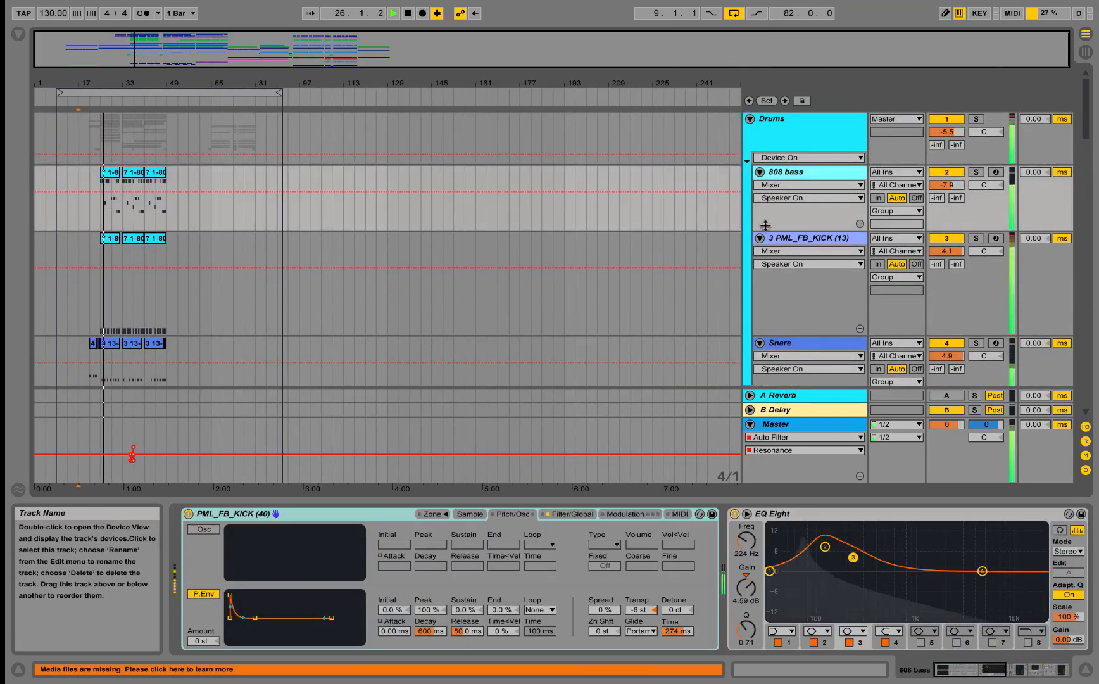
scroll(774, 247, "down", 20)
left_click(770, 165)
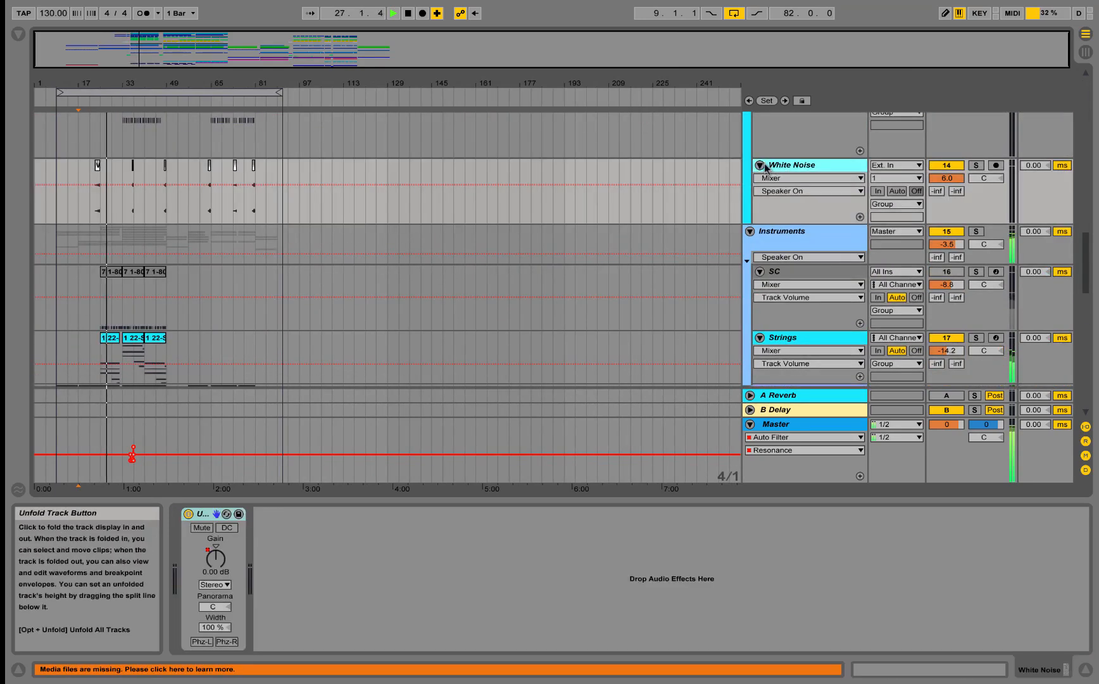
left_click(760, 165, "alt")
Step: Fold all the tracks inside the Instruments group at once
scroll(543, 253, "up", 5)
left_click(785, 272)
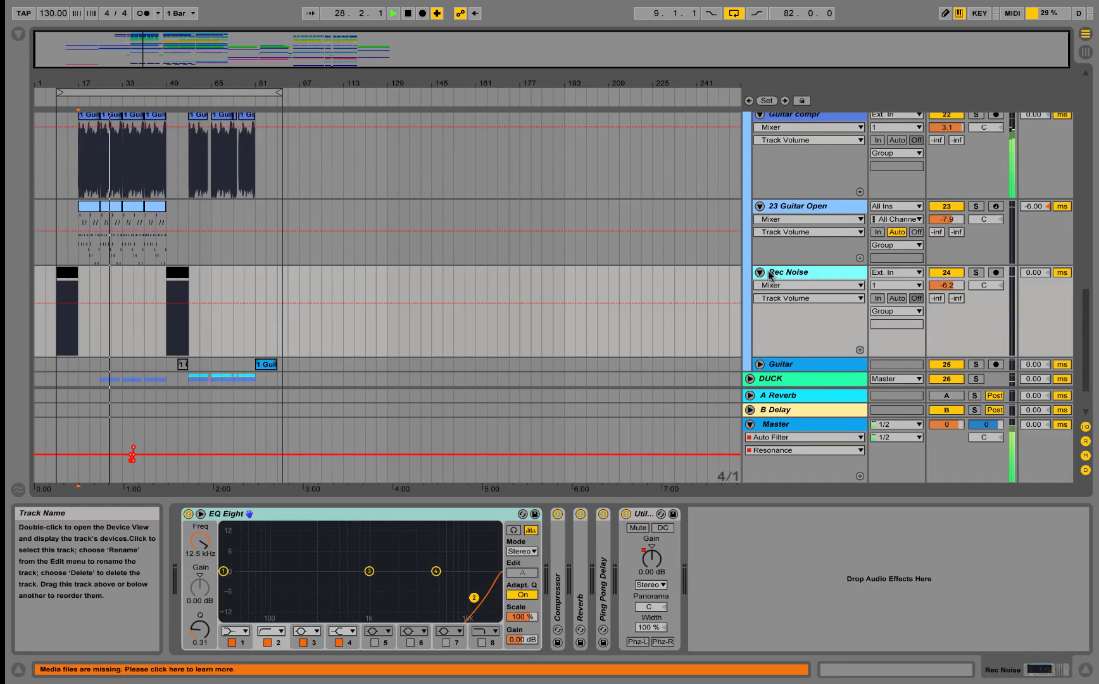
scroll(770, 253, "up", 10)
scroll(770, 244, "up", 3)
left_click(768, 188)
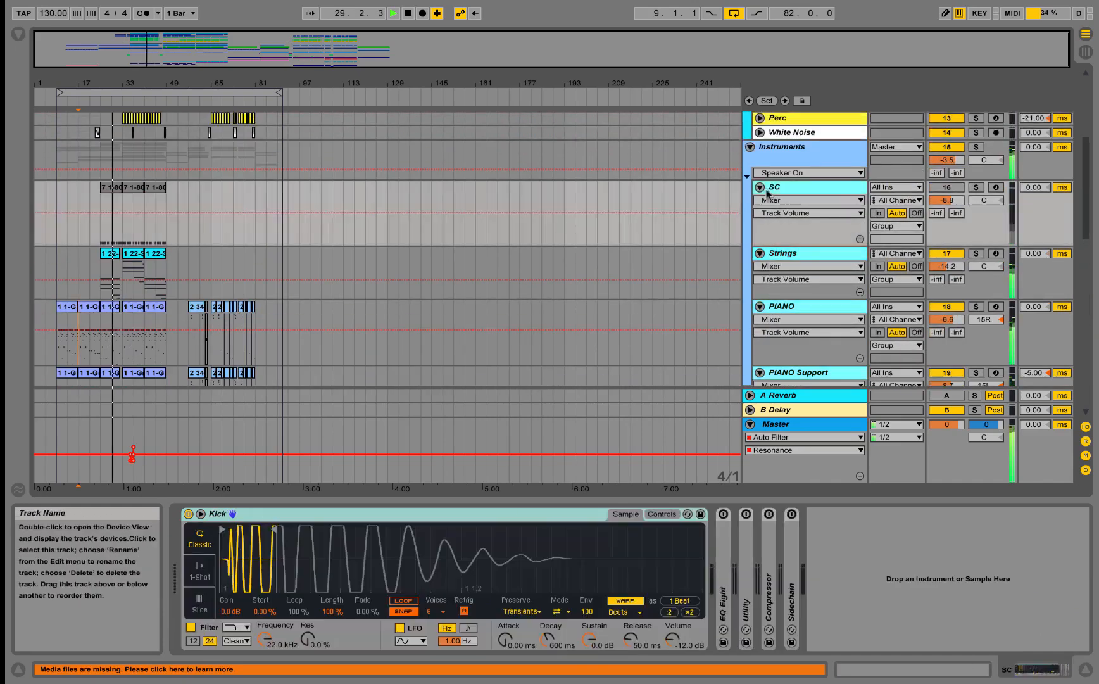
left_click(761, 186, "alt")
Step: Examine the folded drum and instrument clips from bar 17 to about bar 61 while the song plays, and stop playback
scroll(190, 326, "up", 5)
scroll(171, 326, "up", 1)
left_click_drag(94, 84, 159, 148)
scroll(516, 249, "down", 5)
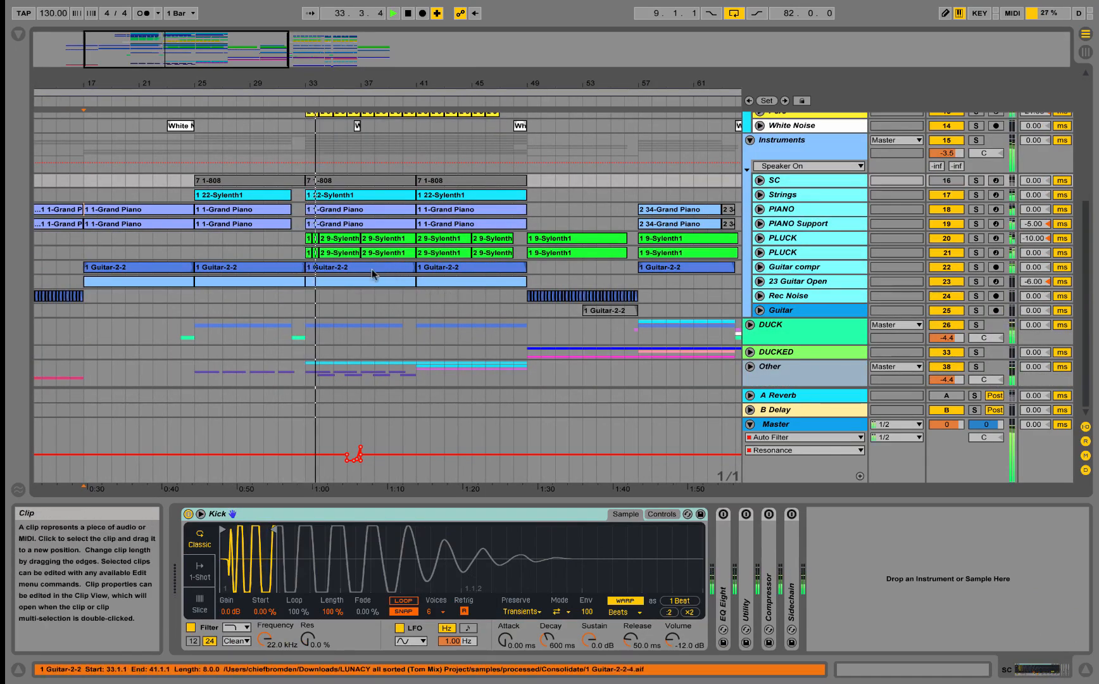
scroll(326, 277, "up", 2)
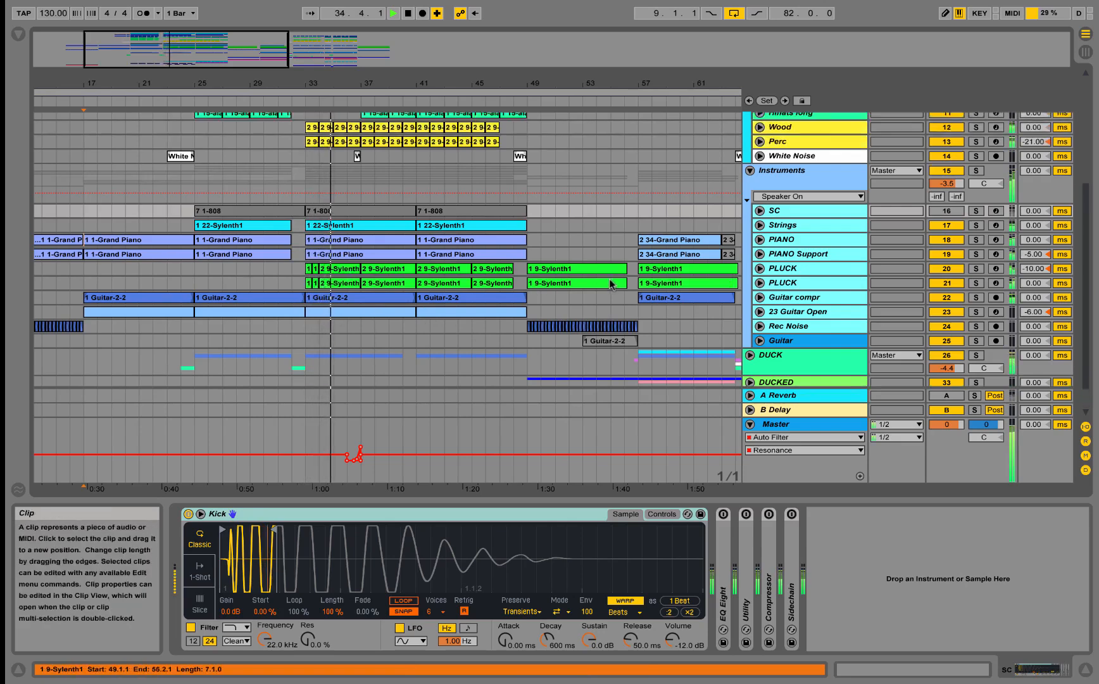
left_click(551, 174)
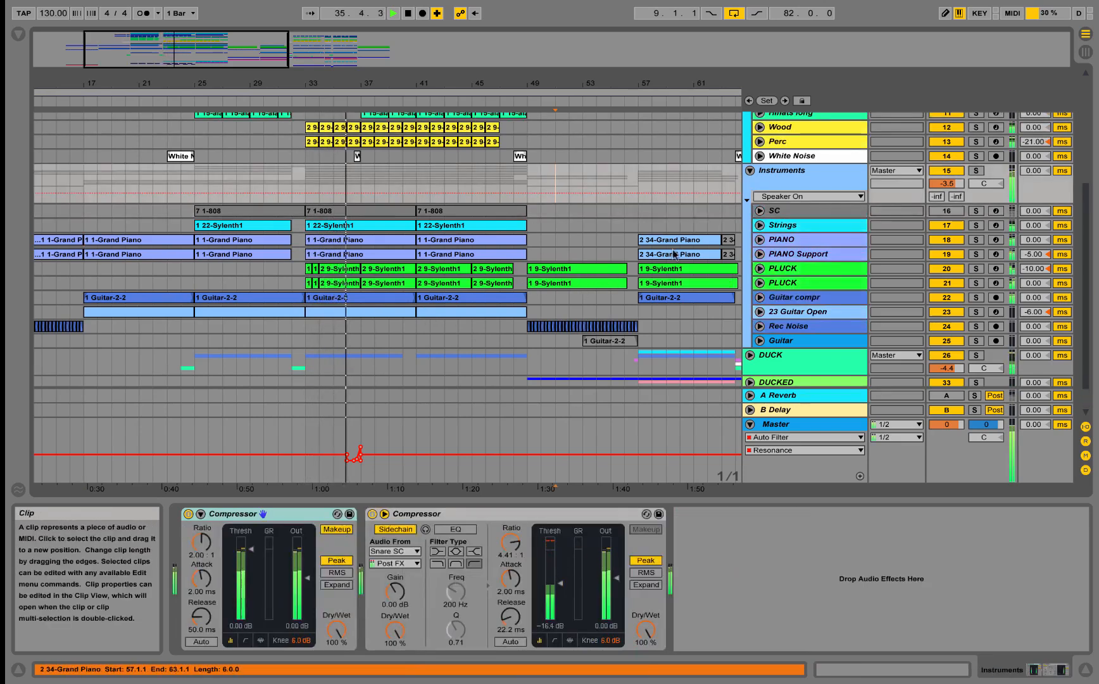
scroll(432, 263, "up", 5)
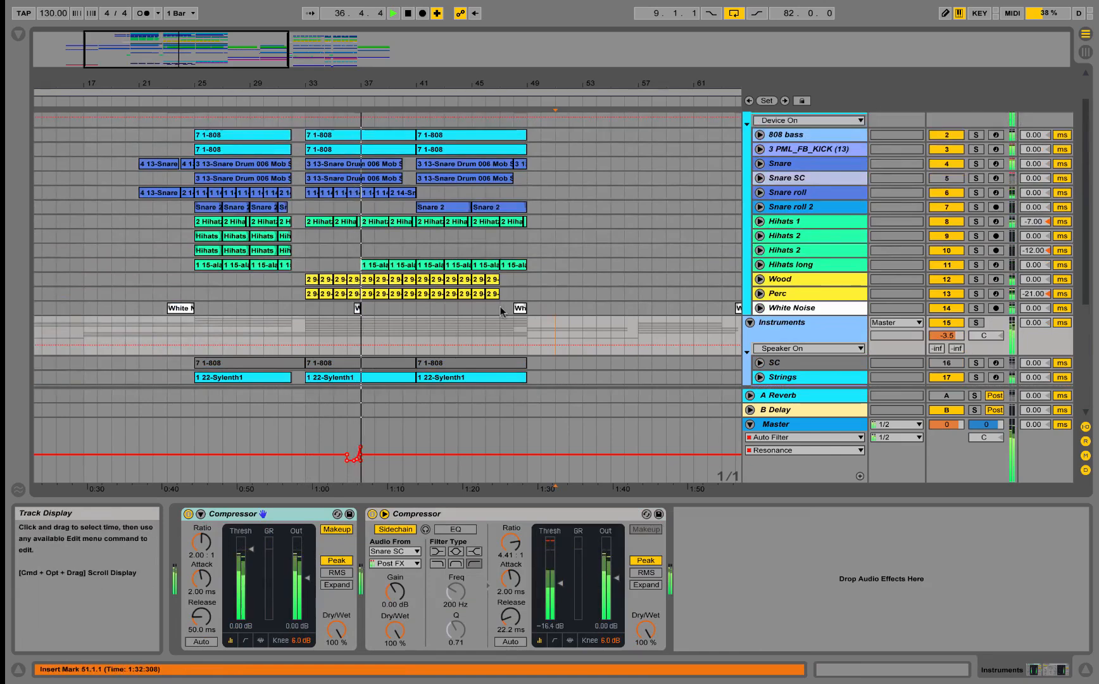
scroll(443, 322, "down", 3)
scroll(441, 319, "down", 1)
key("space")
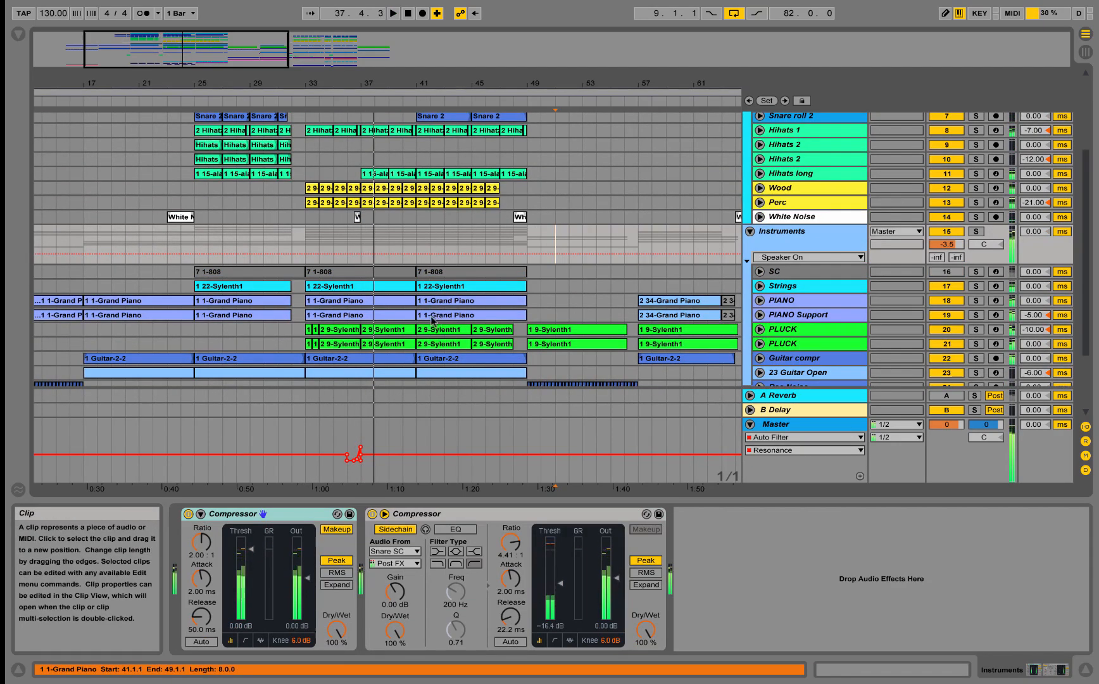
Step: Solo the Instruments group and play it from bar 33
left_click_drag(243, 81, 125, 80)
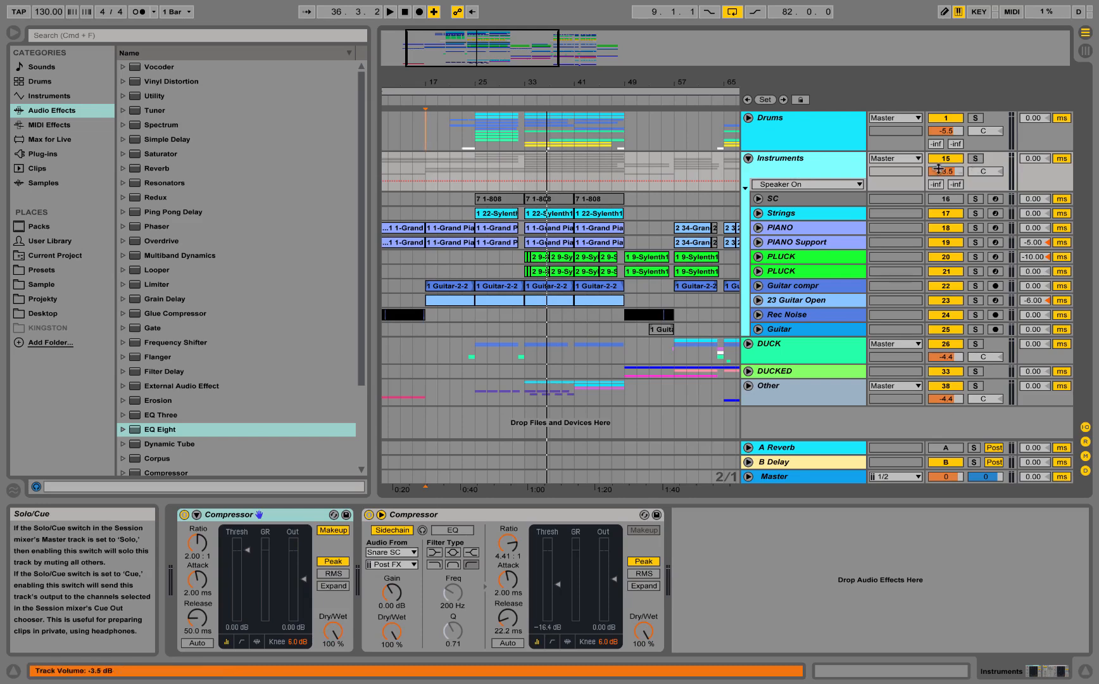
left_click(428, 177)
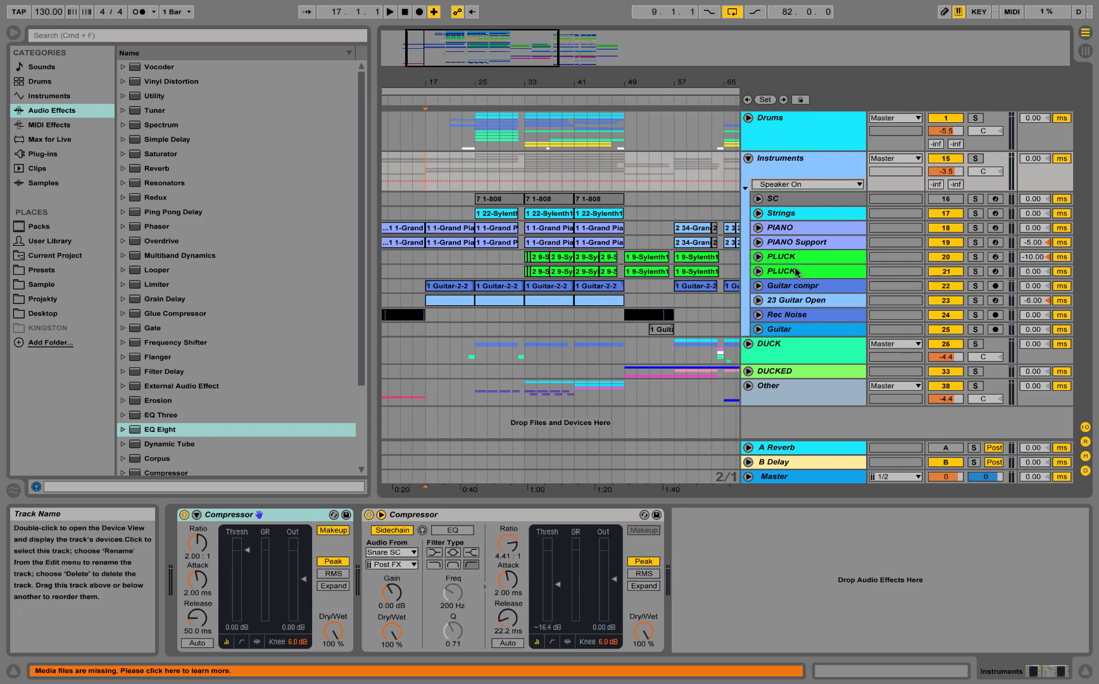
left_click(525, 164)
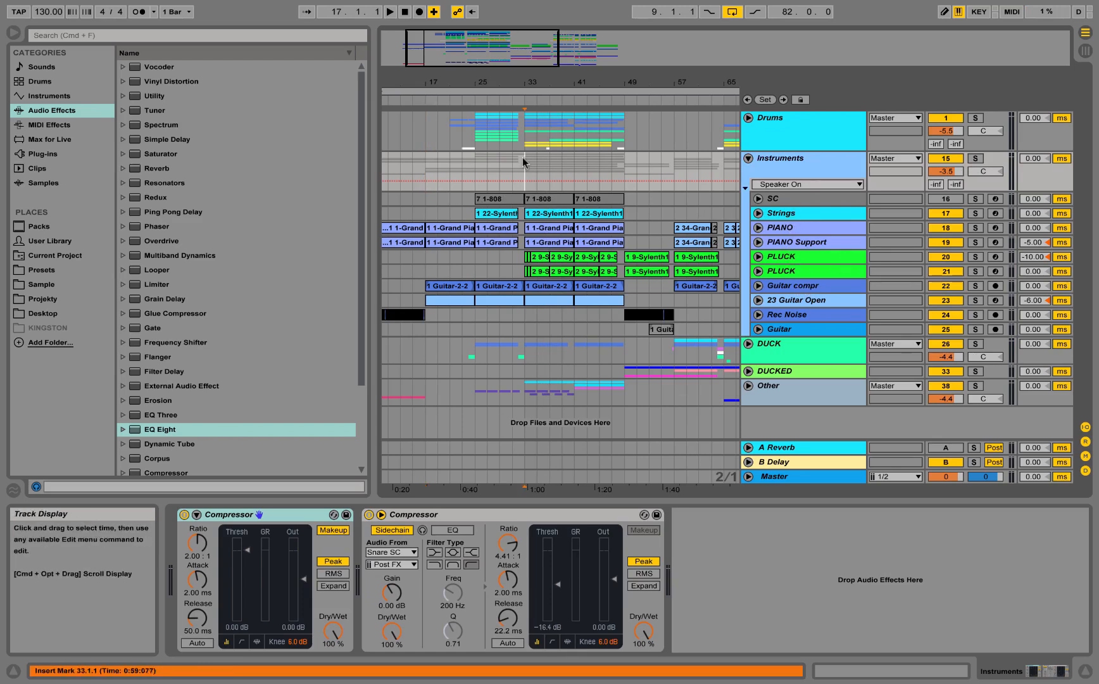
left_click(975, 159)
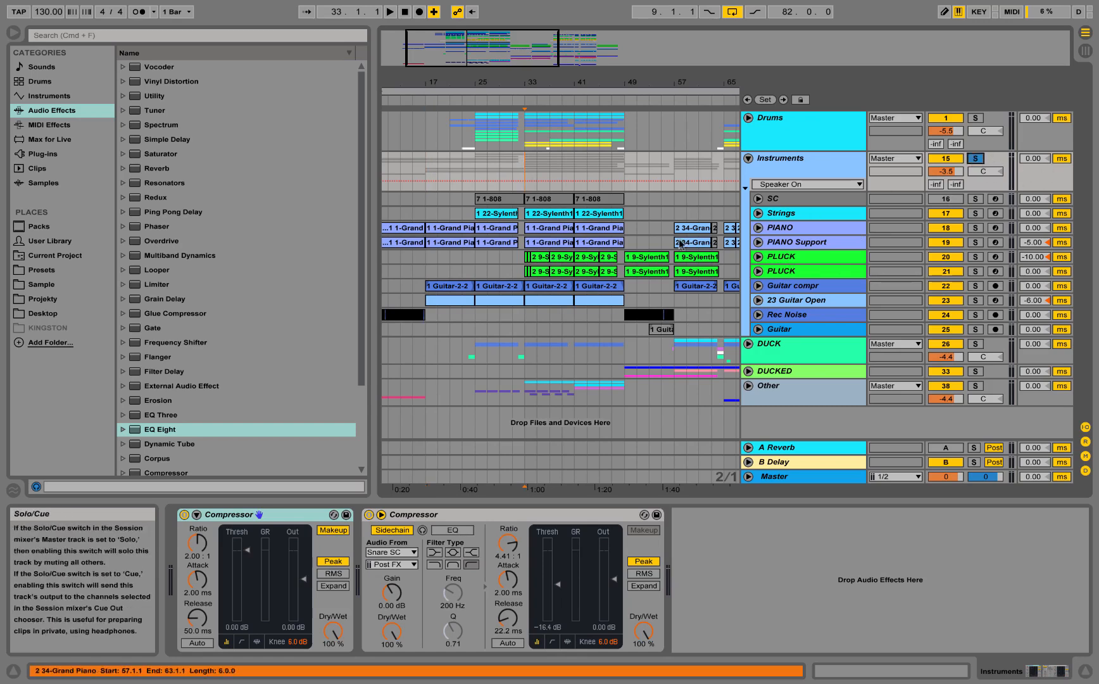
key("space")
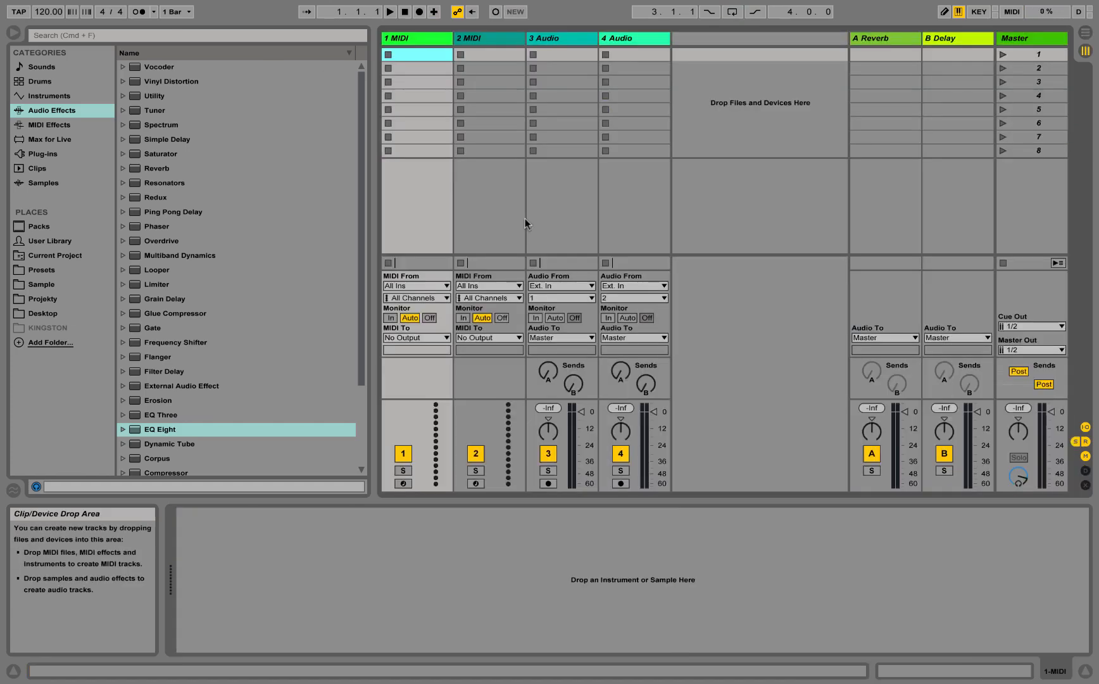
left_click(554, 38)
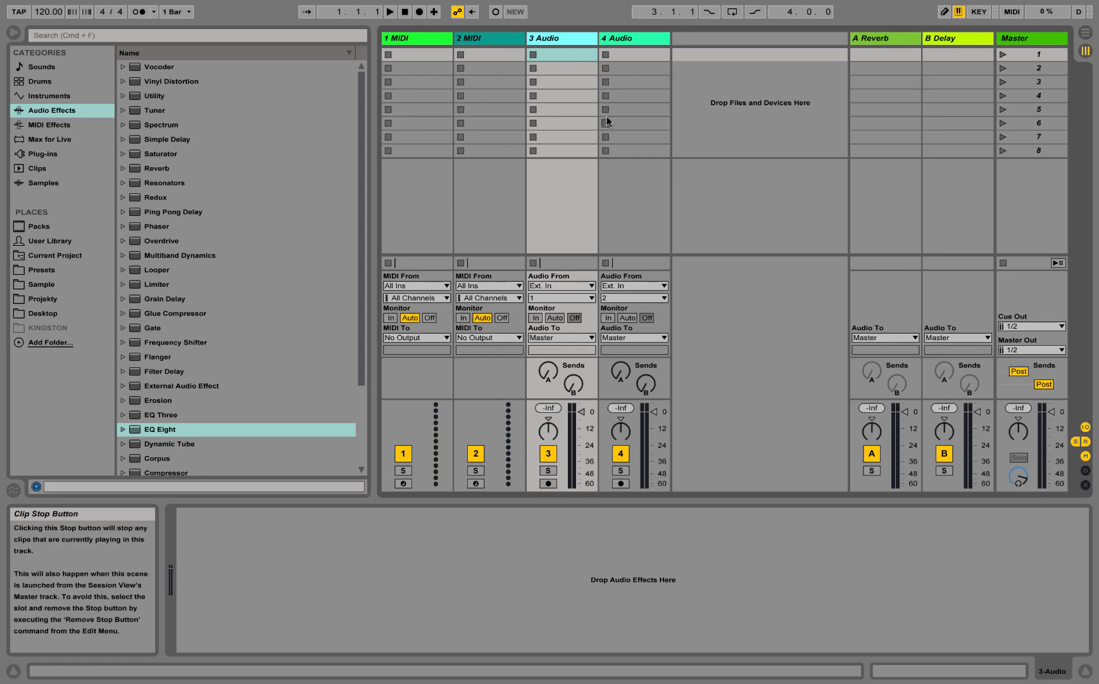
left_click(635, 39, "shift")
key("Delete")
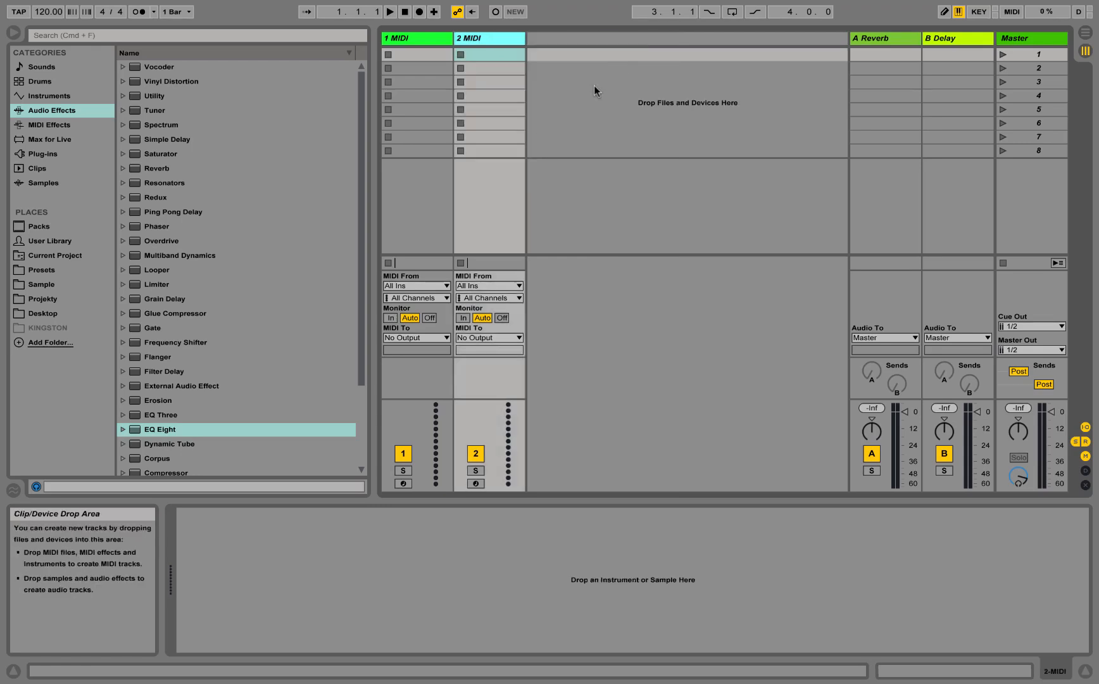
key("super+z")
left_click(762, 134)
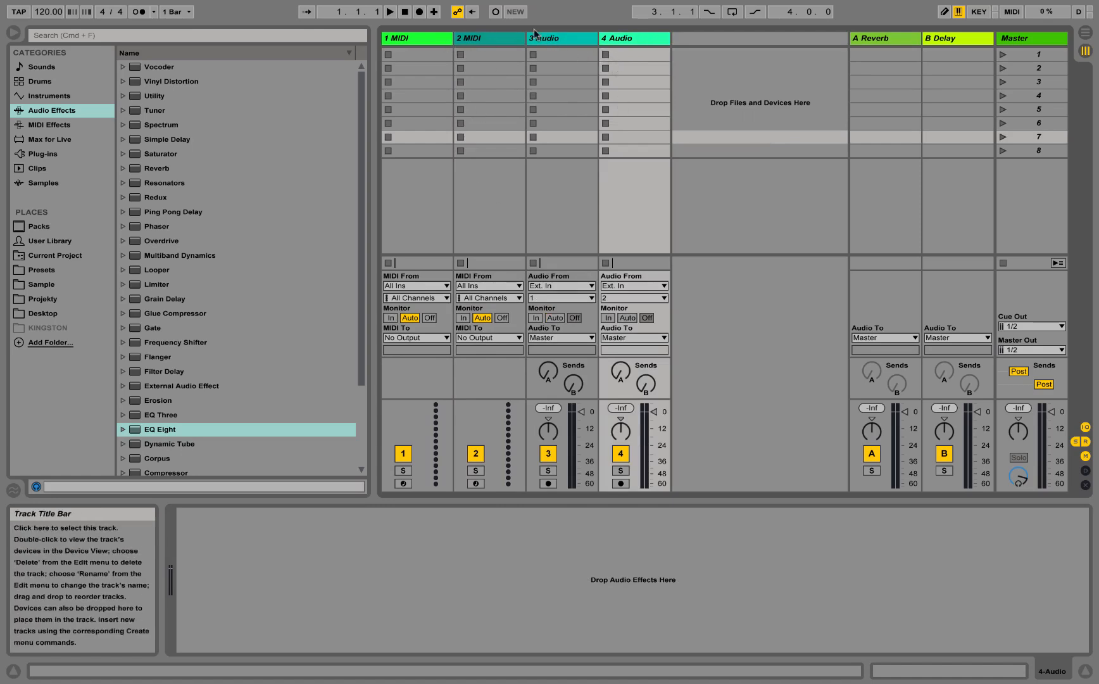
Step: Delete the 4 Audio, 3 Audio and 2 MIDI tracks from the new set
left_click(642, 39)
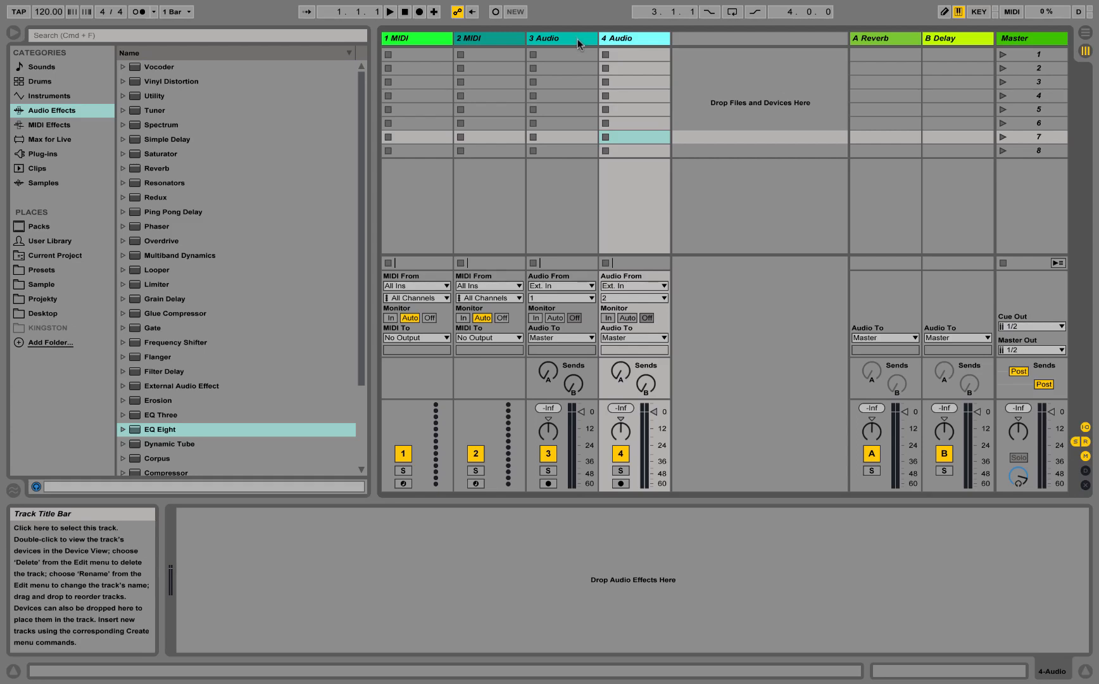
key("Delete")
key("Delete")
key("Delete")
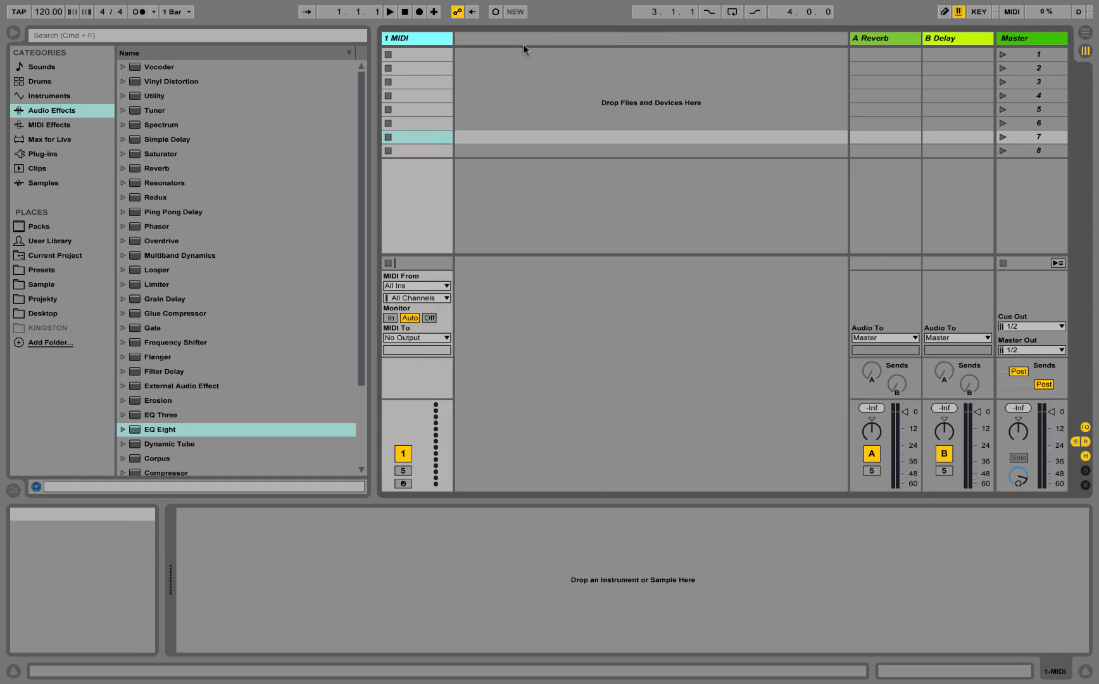
Step: Switch to the Arrangement view and set the project tempo to 130 BPM
key("Tab")
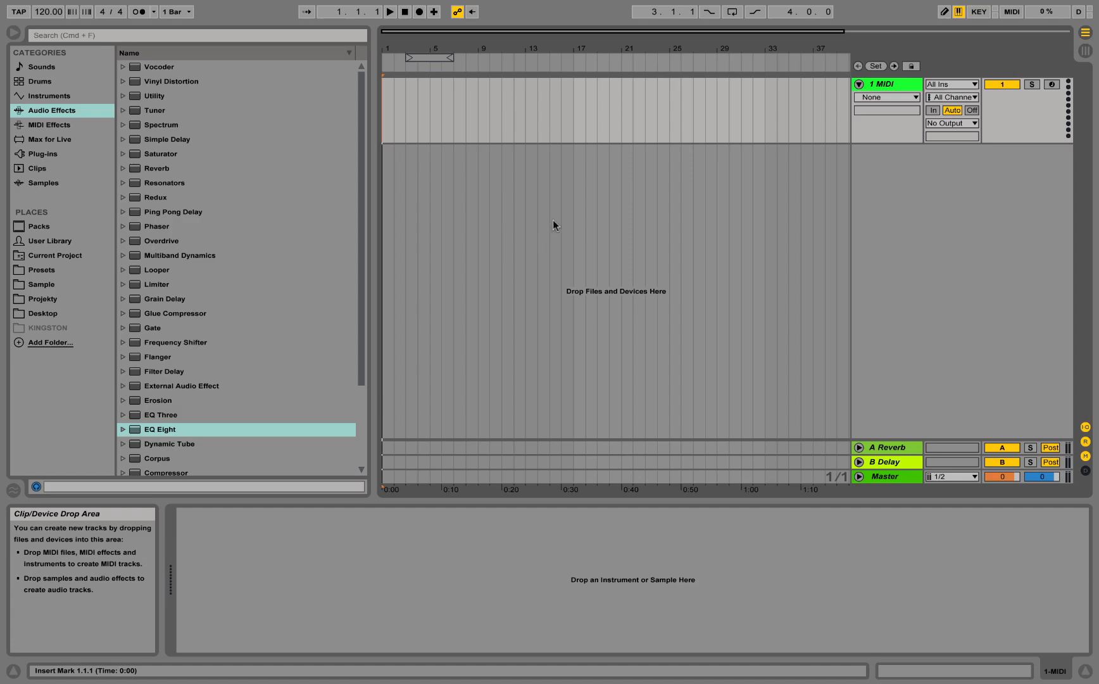
key("minus")
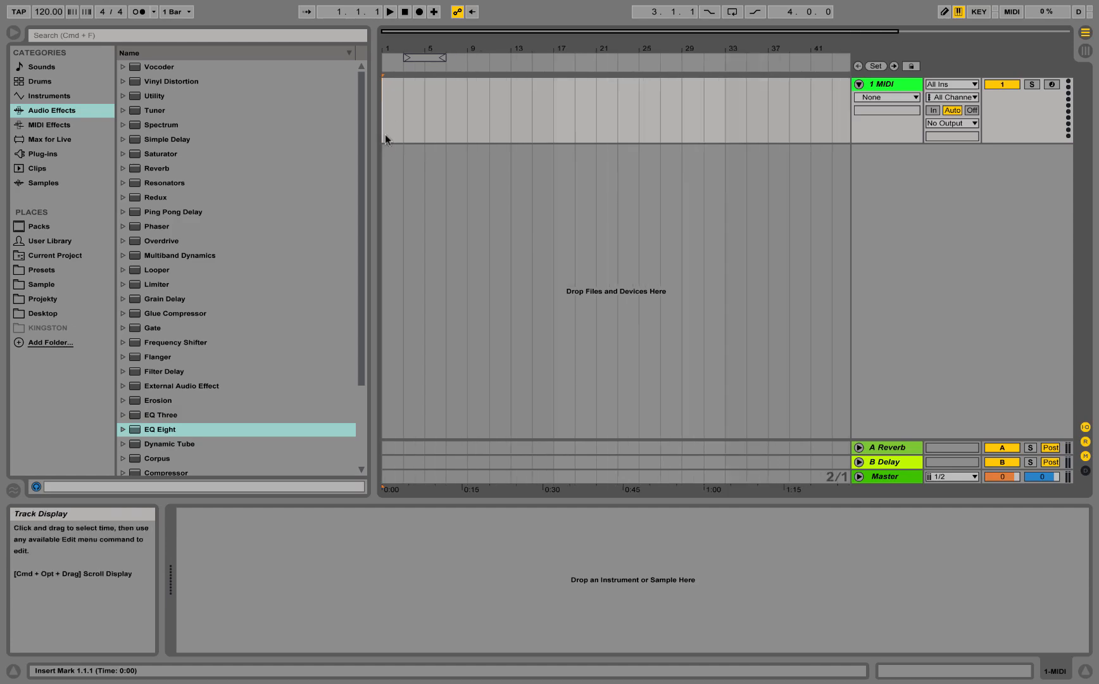
left_click(44, 13)
type("130")
key("Return")
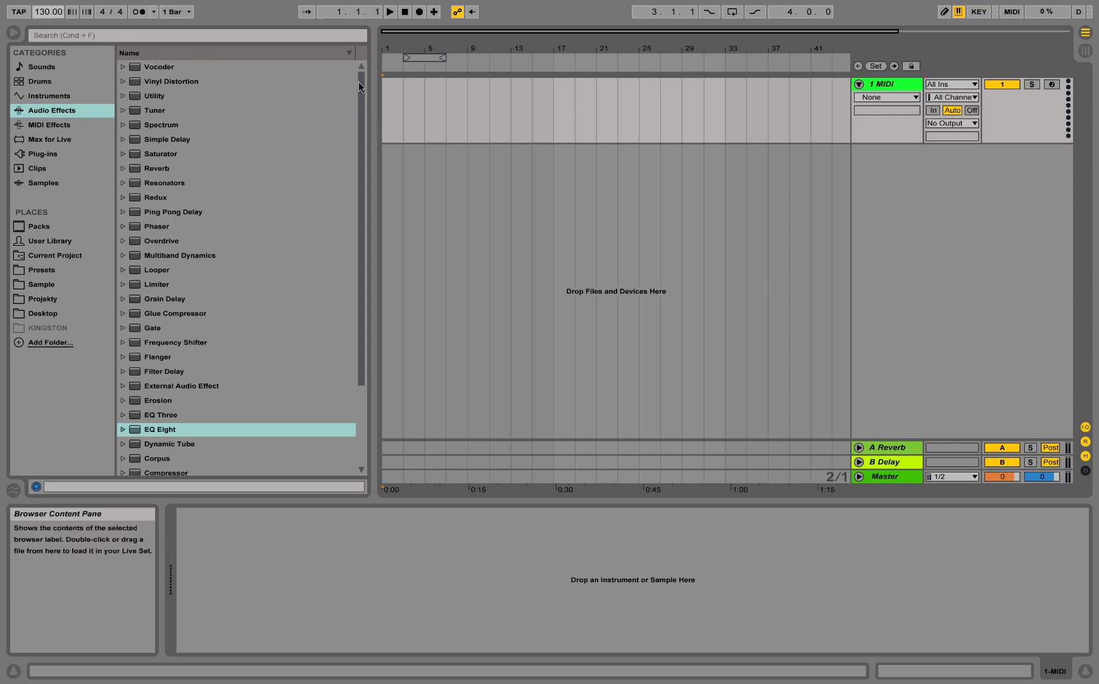
Step: Import 1 1-Grand Piano.mid from the Instruments folder in Finder to the start of the 1 MIDI track, without its tempo and time signature data
left_click(383, 103)
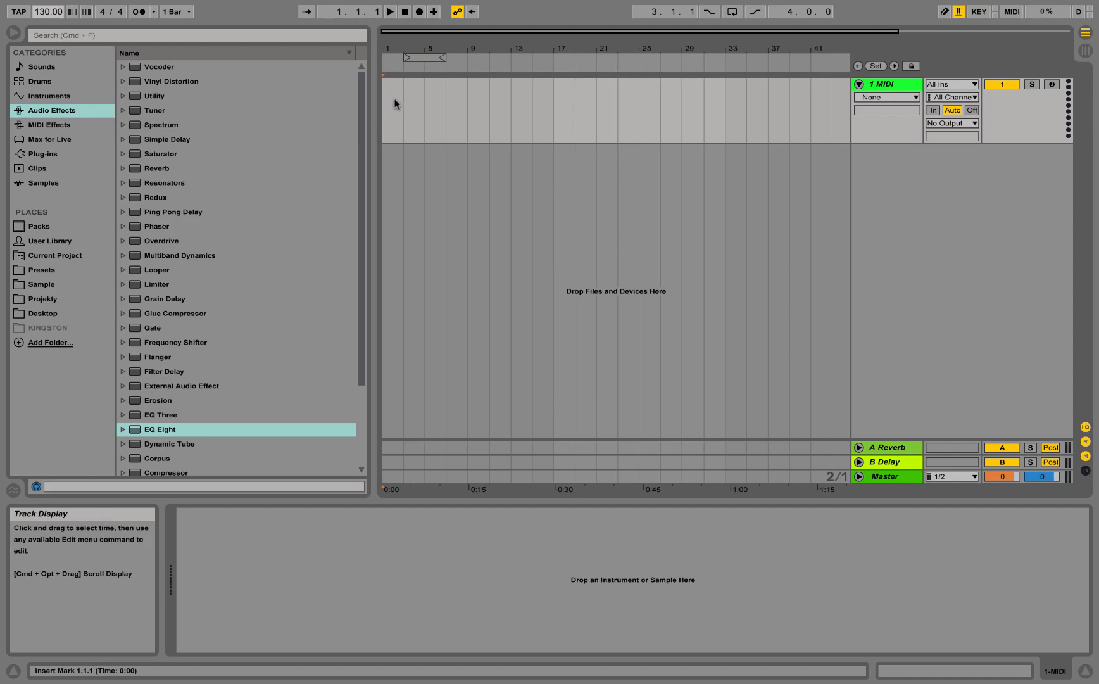
key("ctrl+Left")
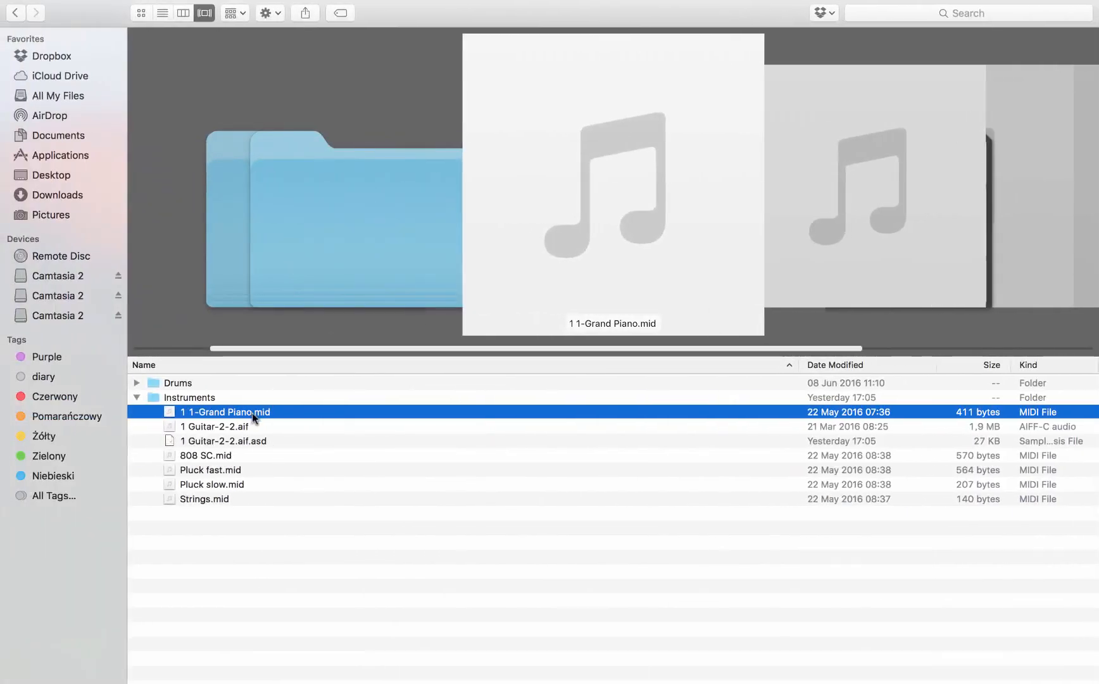
mouse_move(251, 413)
left_mouse_down()
mouse_move(358, 397)
mouse_move(397, 421)
mouse_move(402, 147)
mouse_move(385, 110)
left_mouse_up()
key("ctrl+Right")
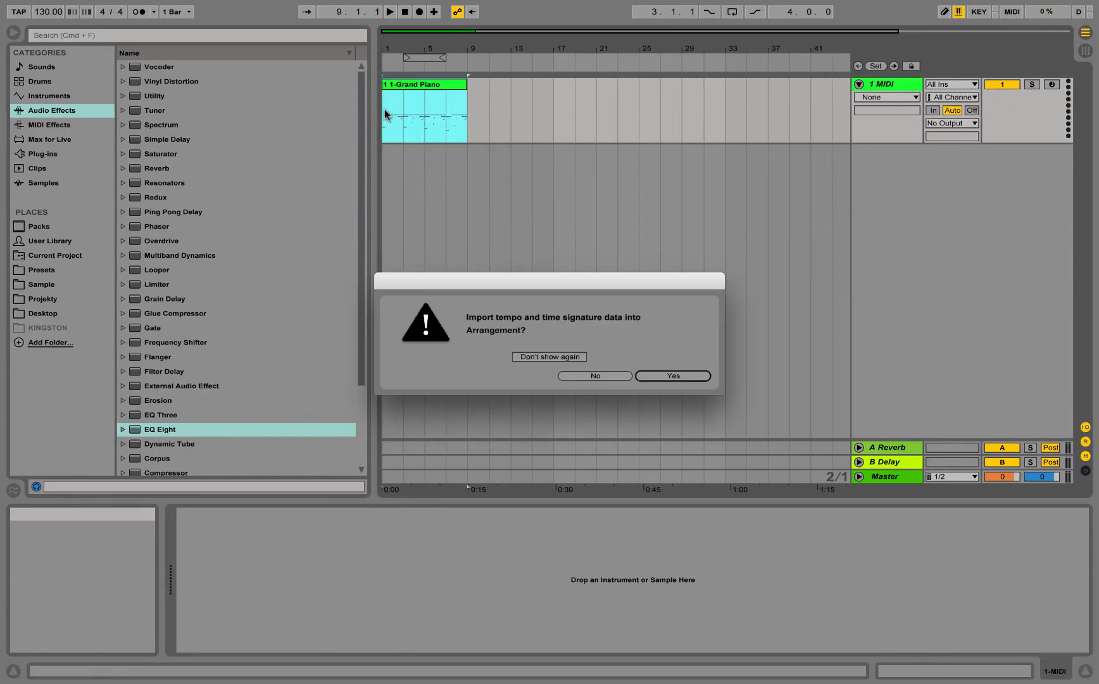
left_click(612, 374)
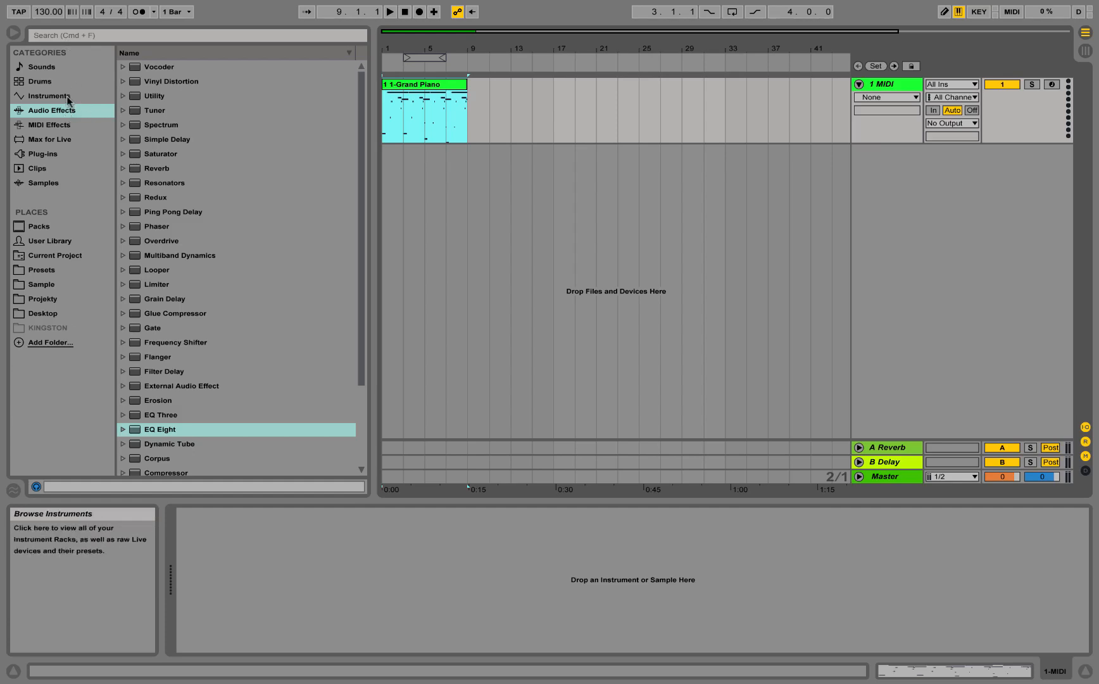
Step: Find the Grand Piano.adg instrument rack, load it onto the 1 MIDI track and play the piano clip
left_click(85, 32)
type("grand piano")
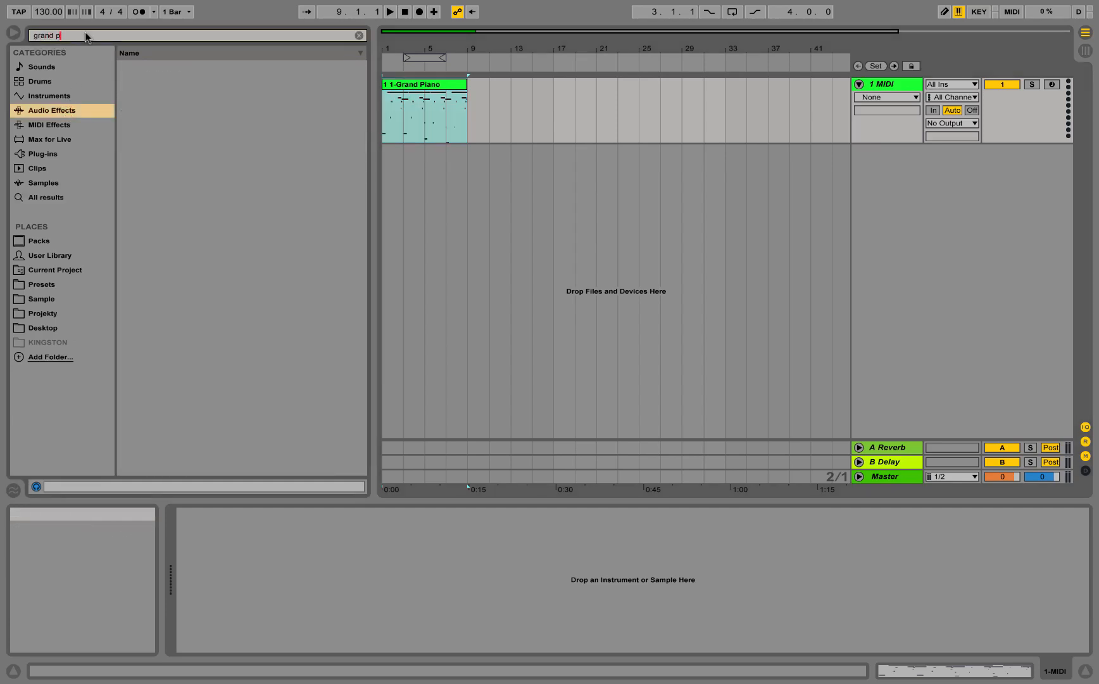
left_click(44, 97)
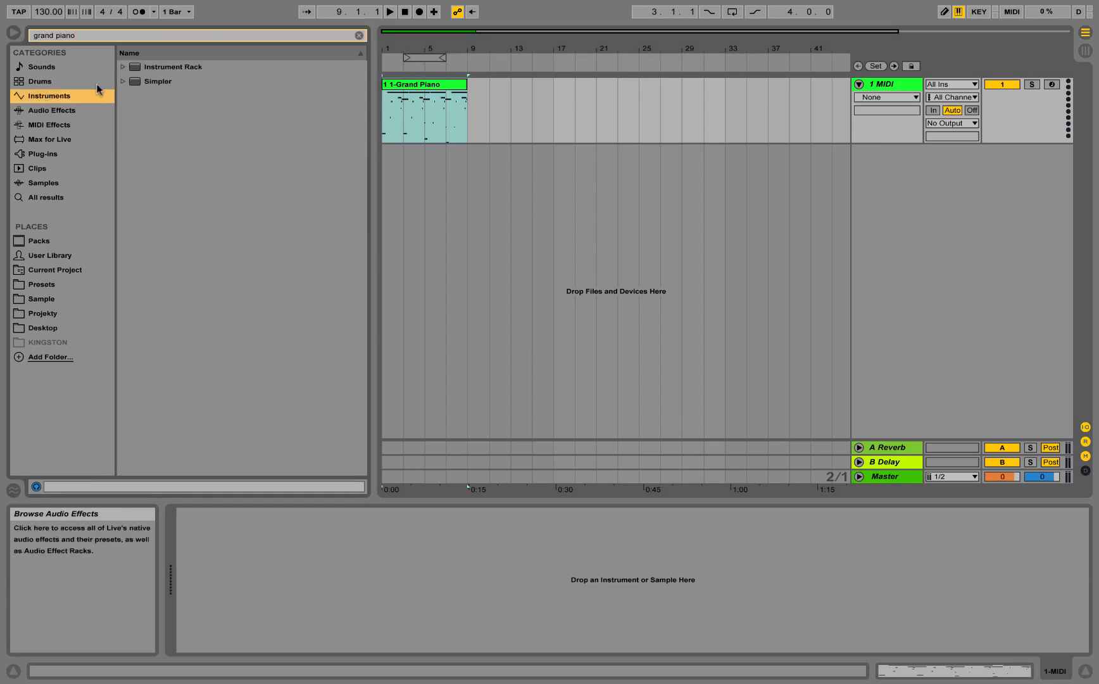
left_click(122, 67)
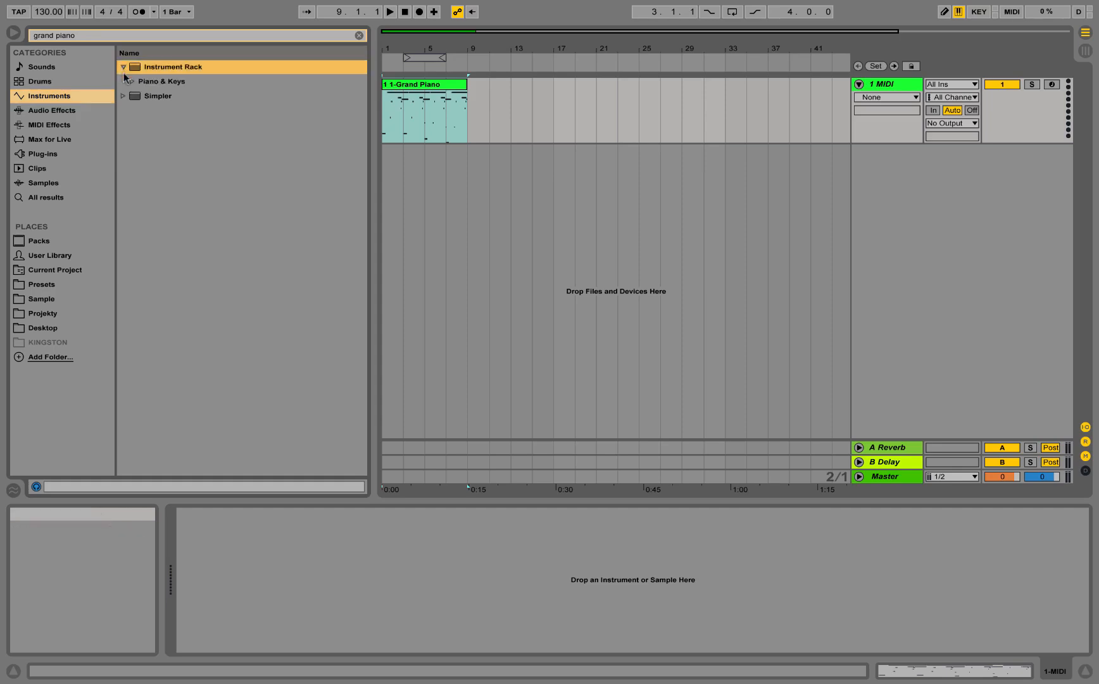
left_click(132, 81)
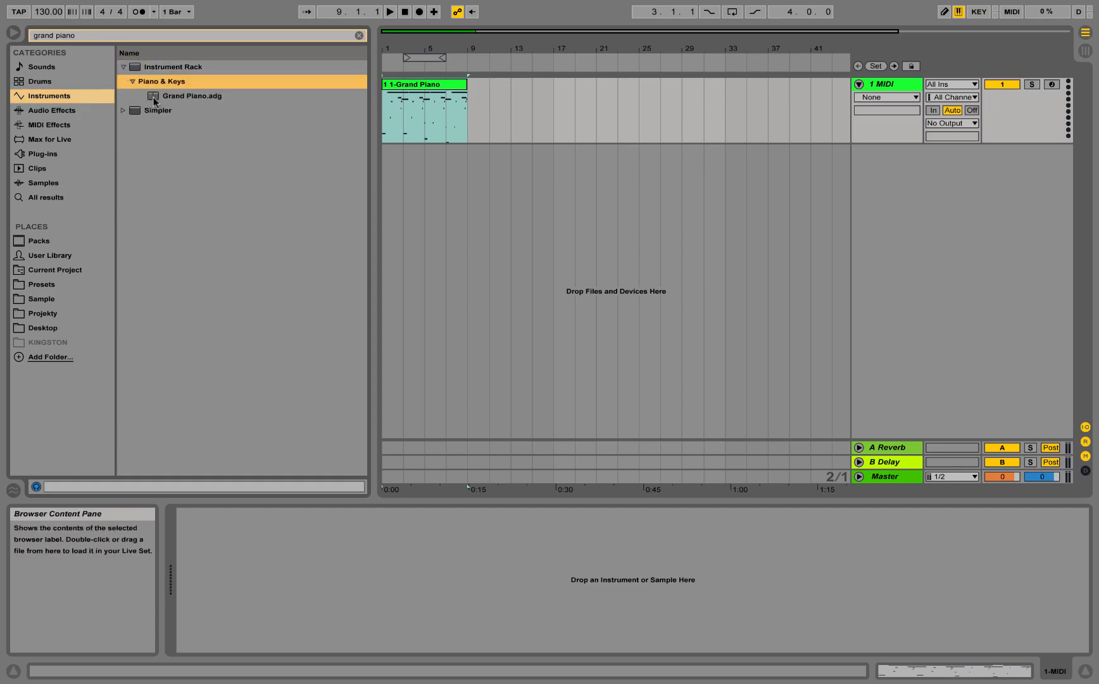
left_click_drag(150, 103, 879, 87)
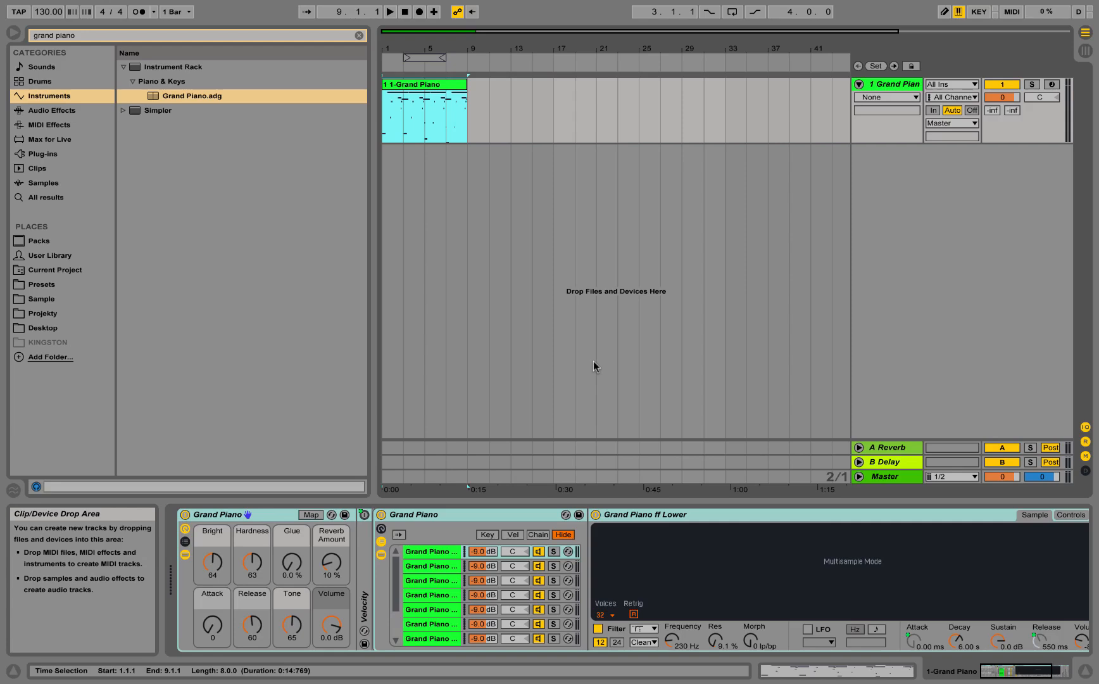
key("space")
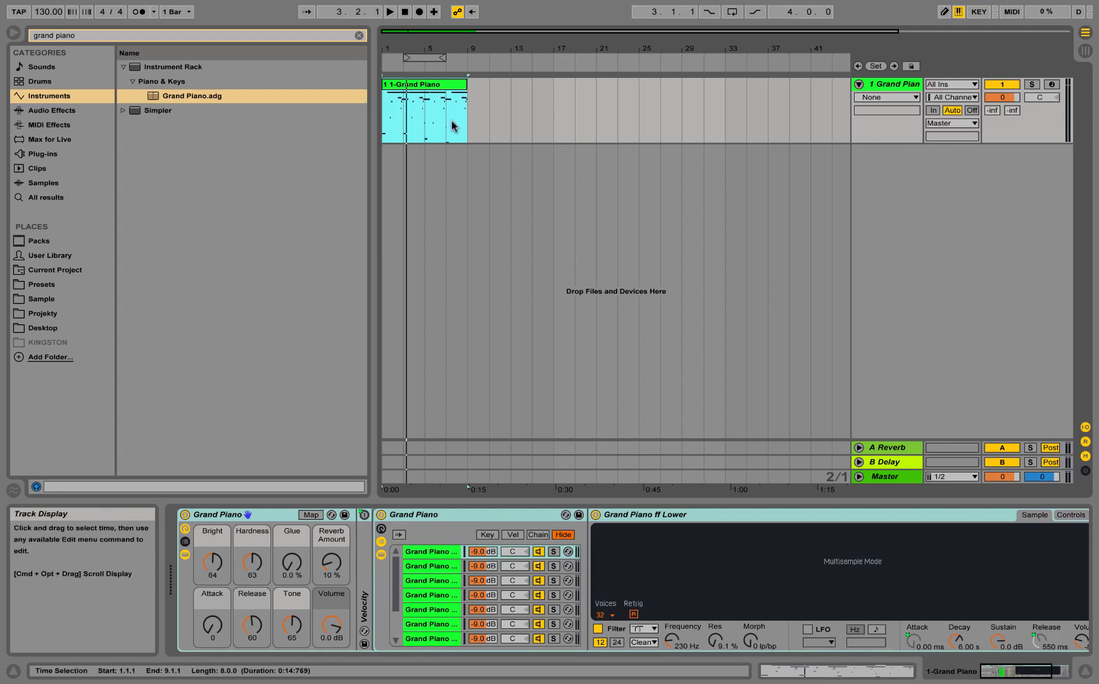
Step: Clear the browser search, add a Reverb audio effect to the grand piano track and play it
double_click(210, 36)
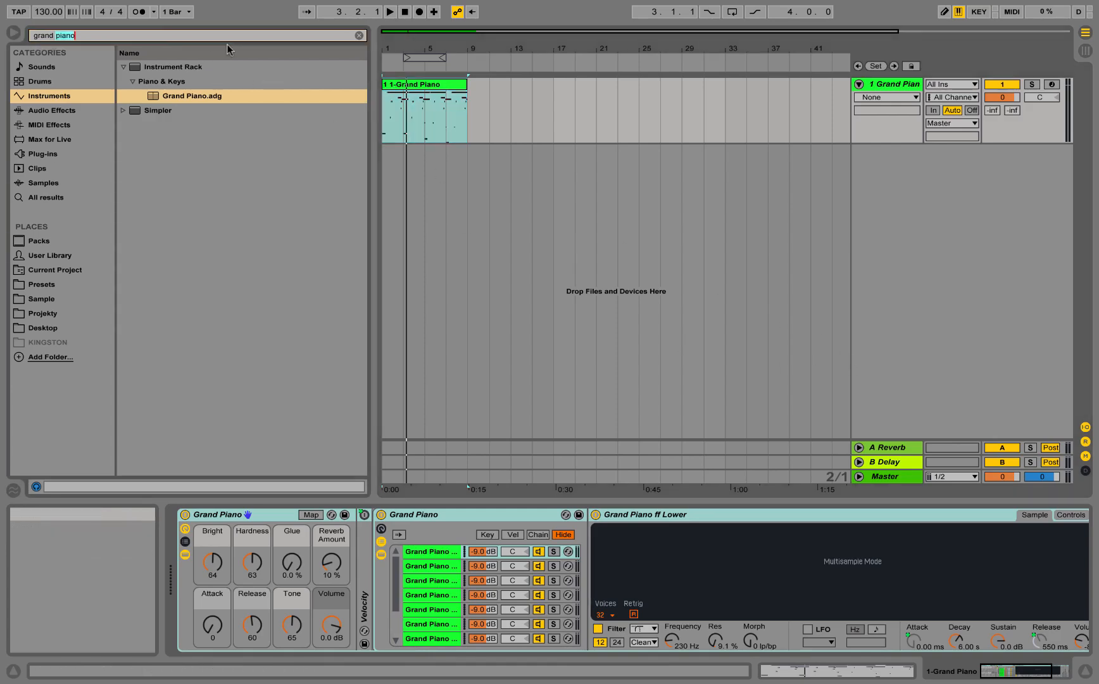
key("BackSpace")
key("BackSpace")
key("BackSpace")
key("BackSpace")
key("BackSpace")
key("BackSpace")
key("BackSpace")
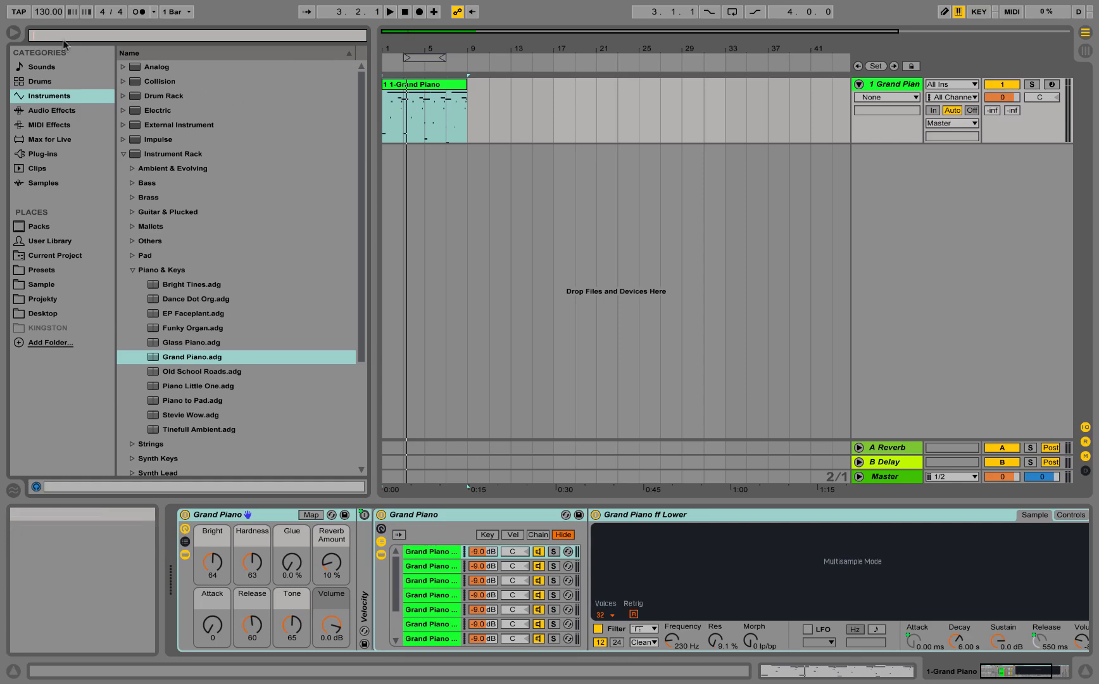
left_click(51, 110)
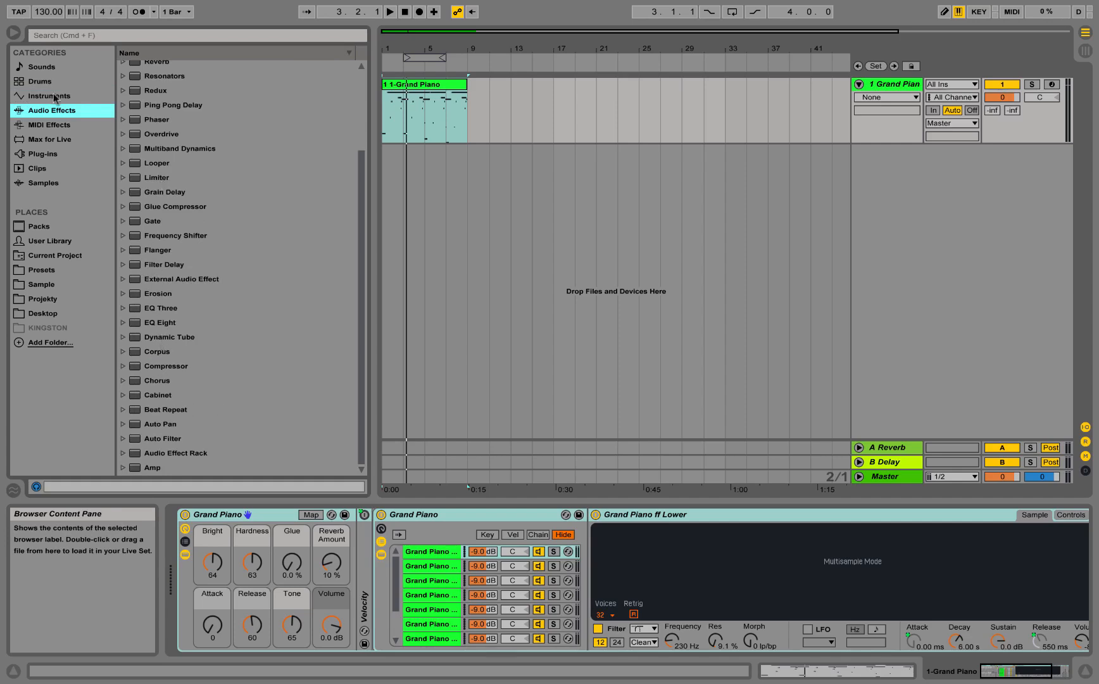
scroll(206, 189, "up", 3)
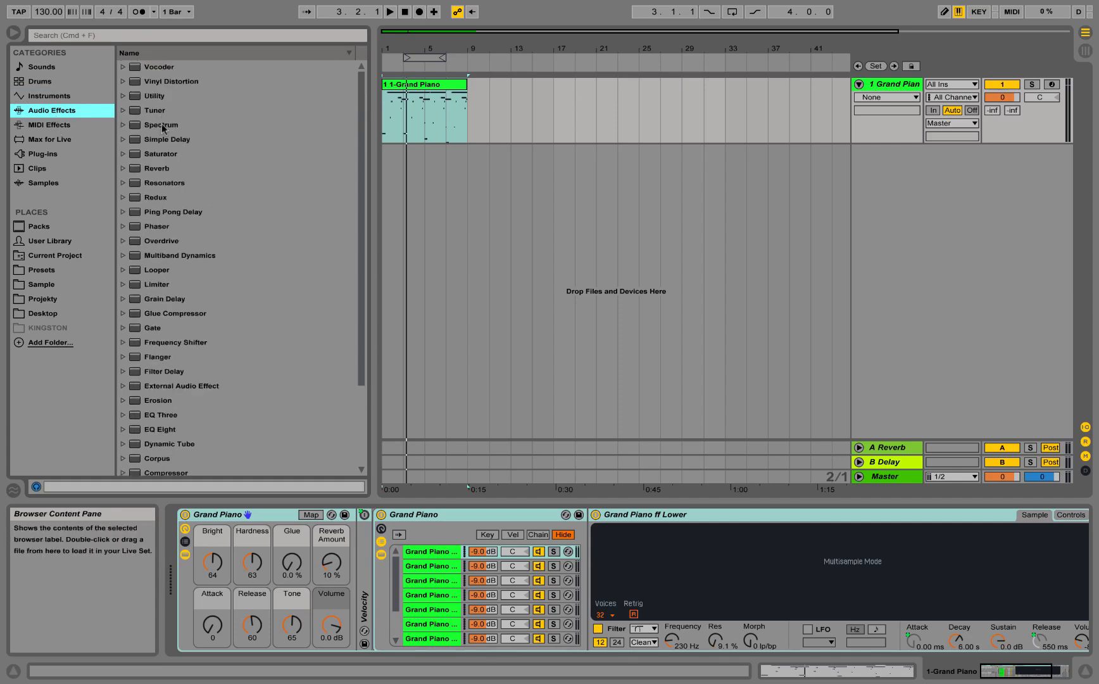
double_click(154, 170)
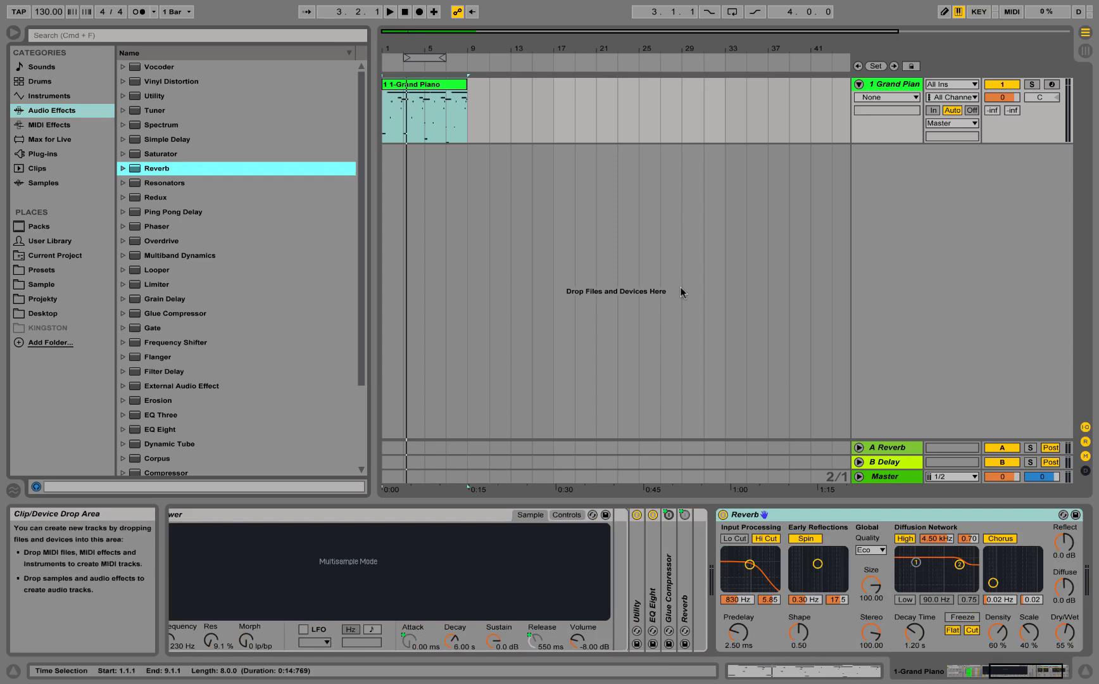
key("space")
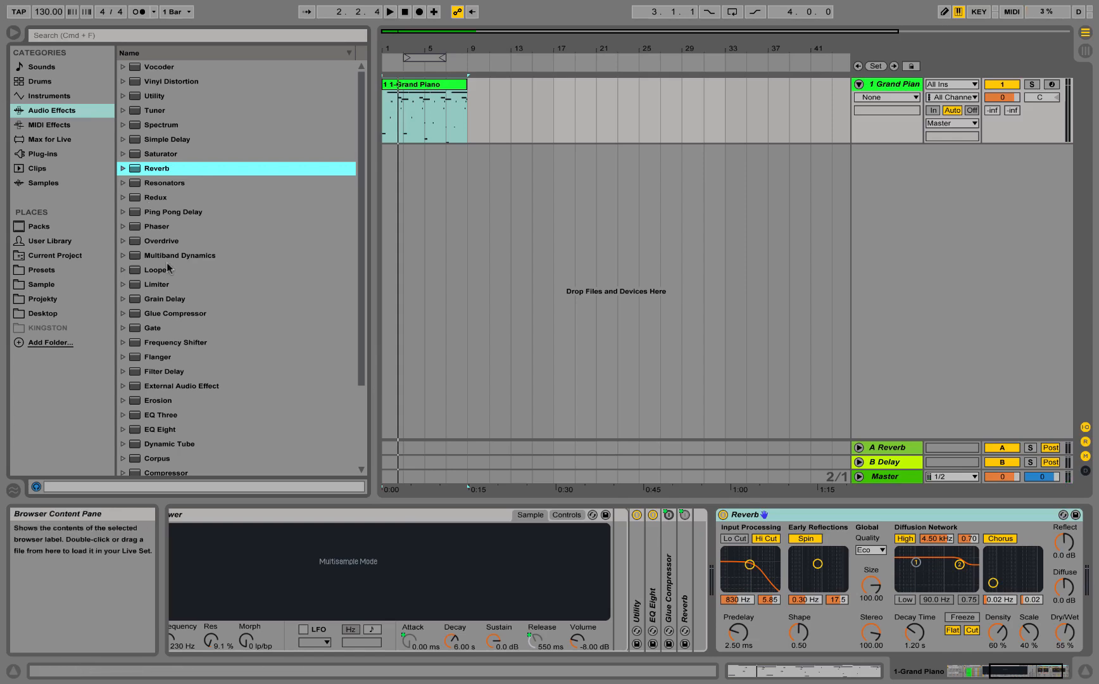
Step: Add a Chorus audio effect after the Reverb on the grand piano track and listen to the clip
scroll(168, 269, "down", 4)
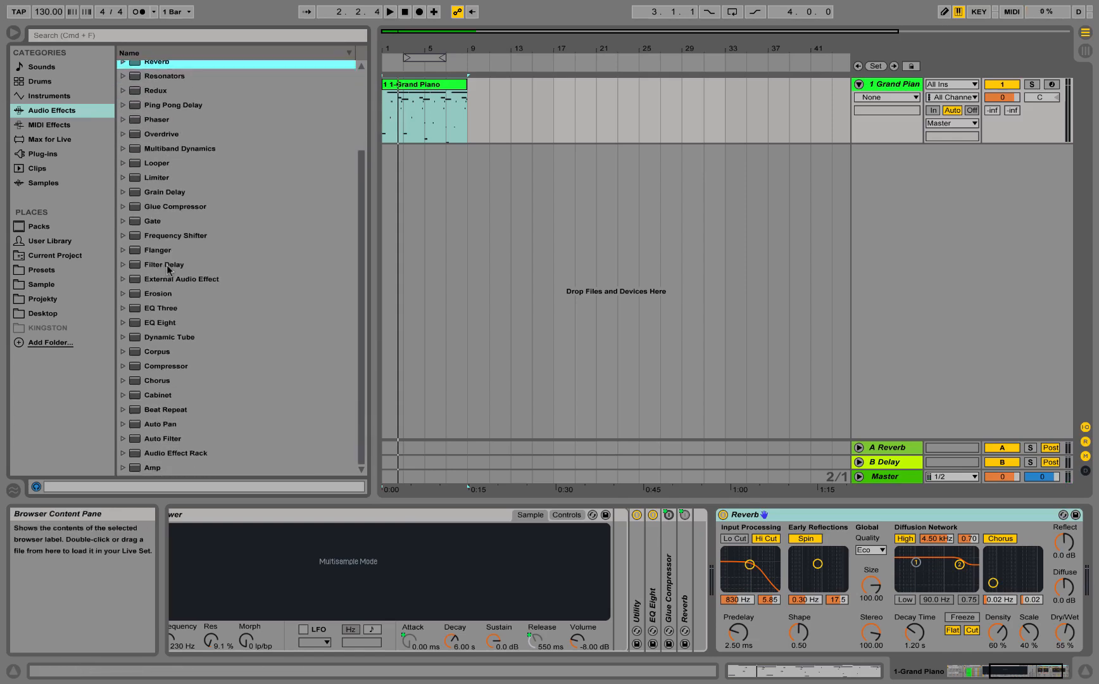
double_click(163, 380)
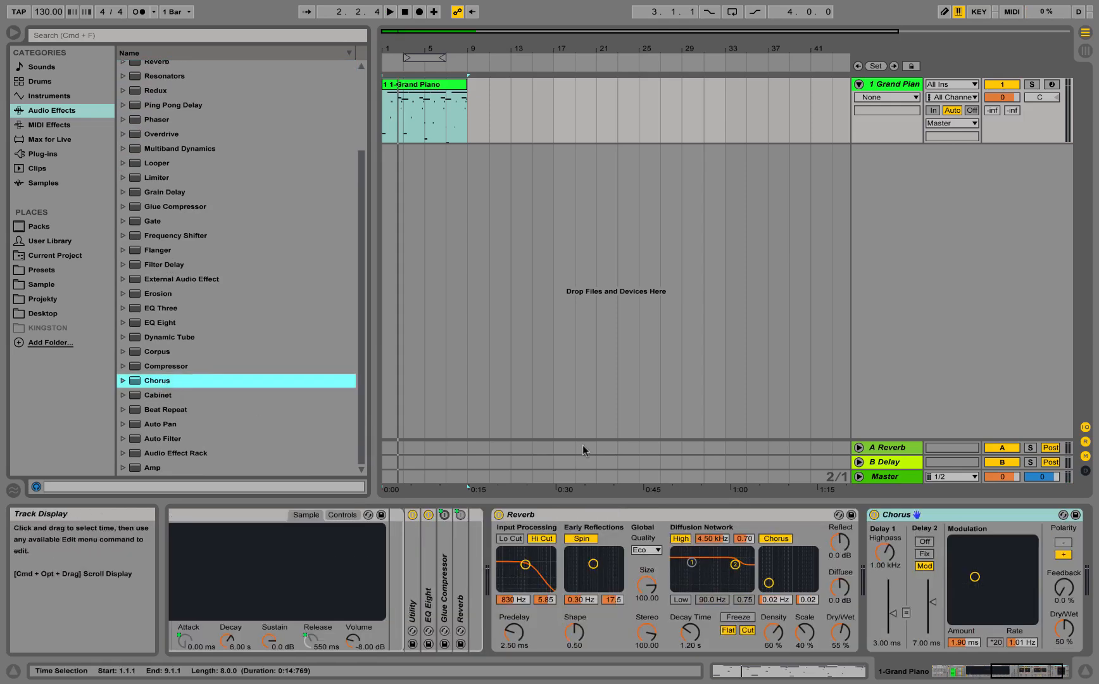
key("space")
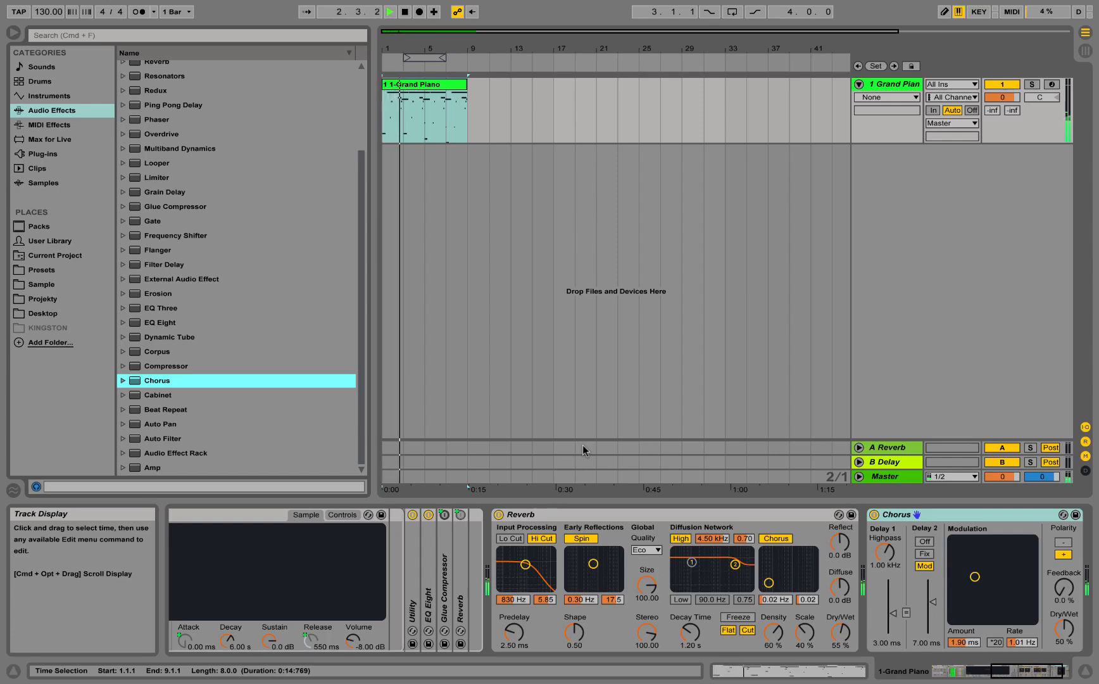
key("space")
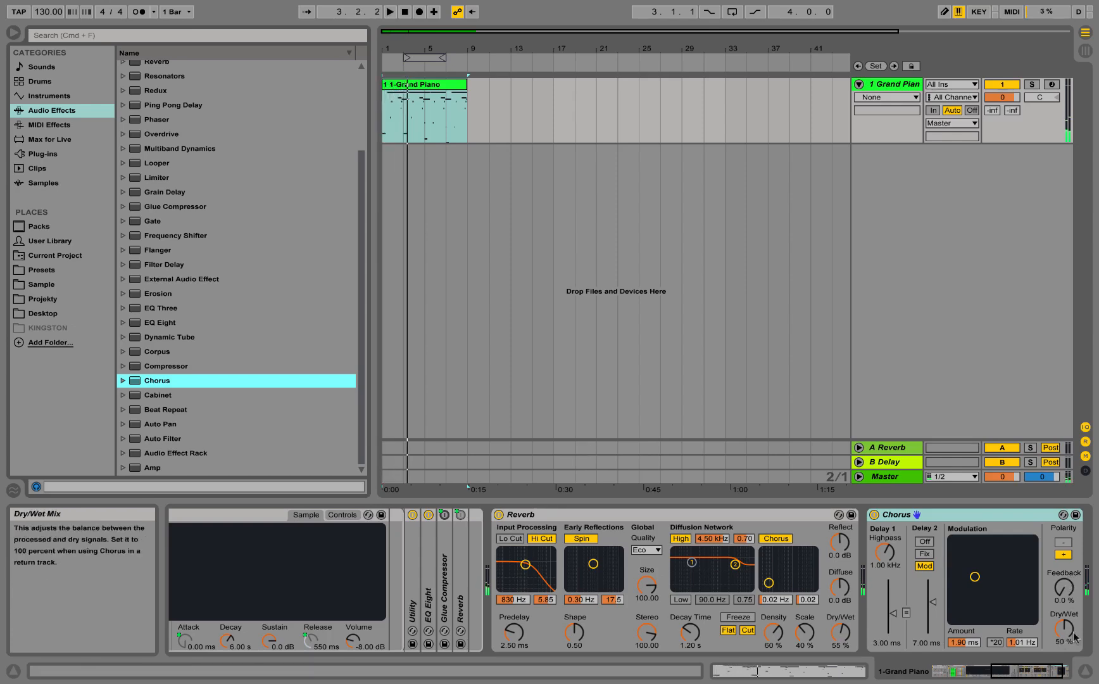
Step: Set the Chorus to 41 % dry/wet with a modulation amount of 0.88 ms and rate of 1.67 Hz, and play the clip
left_click_drag(1064, 628, 1065, 633)
left_click_drag(975, 578, 983, 590)
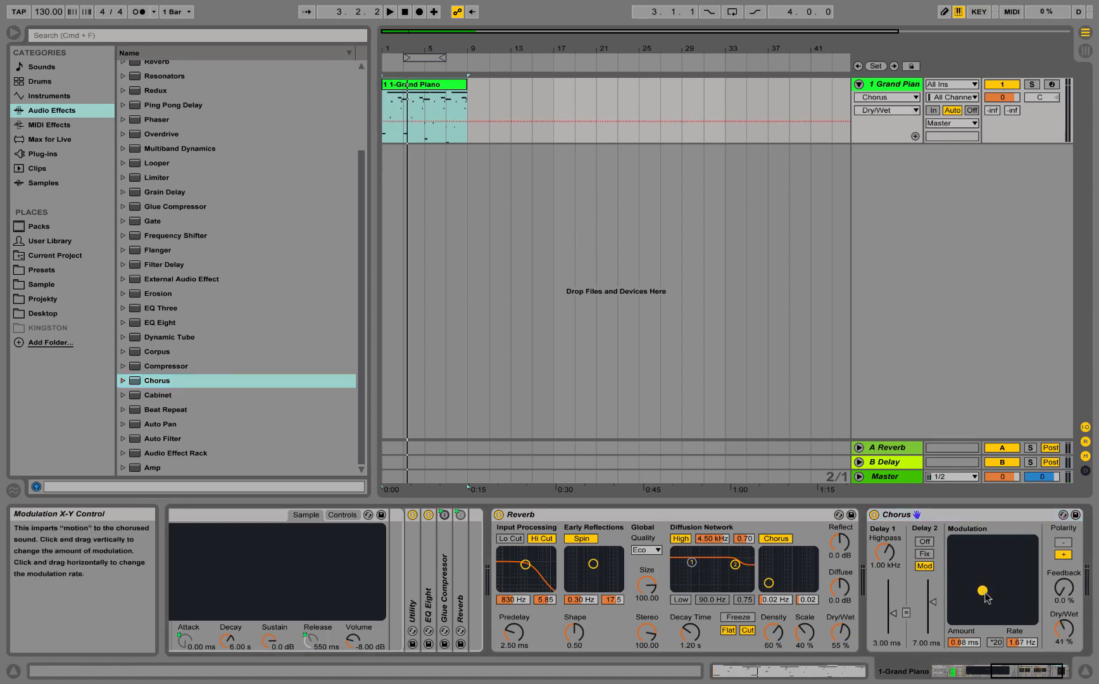
key("space")
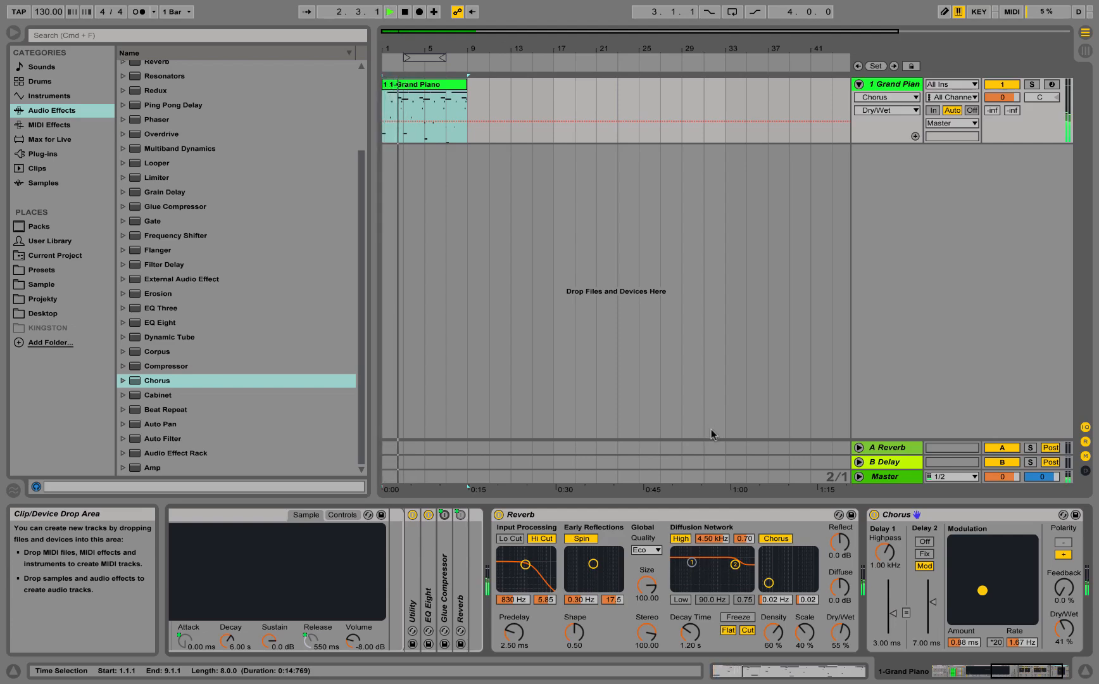
key("space")
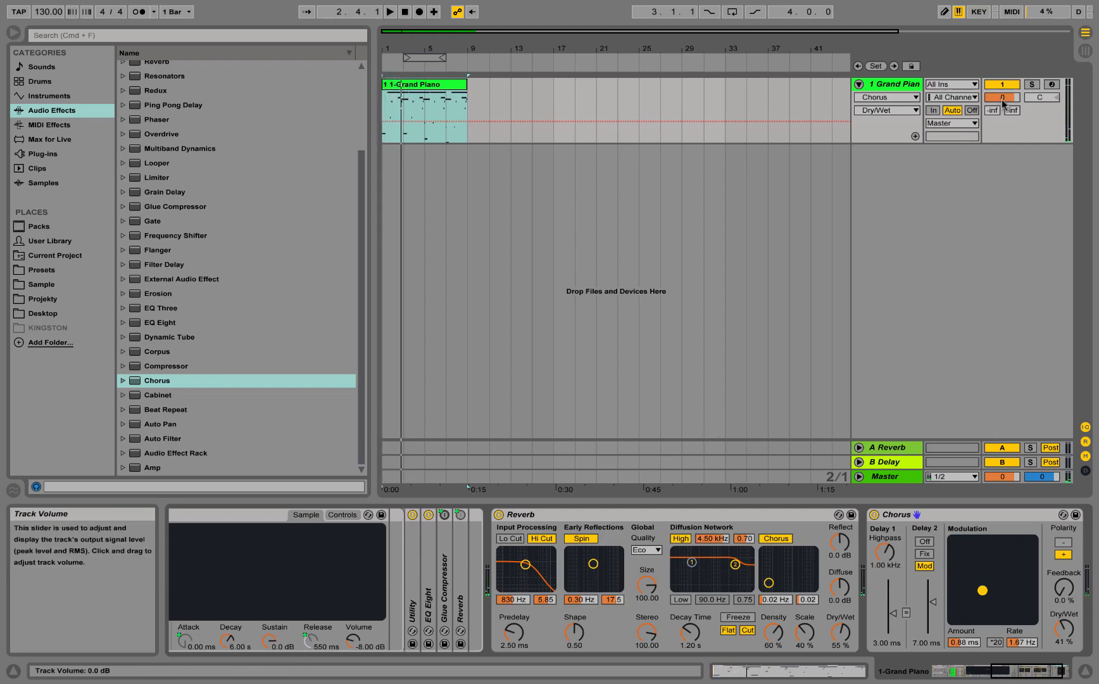
Step: Raise the grand piano track volume to 6.0 dB and check it in playback
left_click_drag(1002, 99, 1002, 75)
key("space")
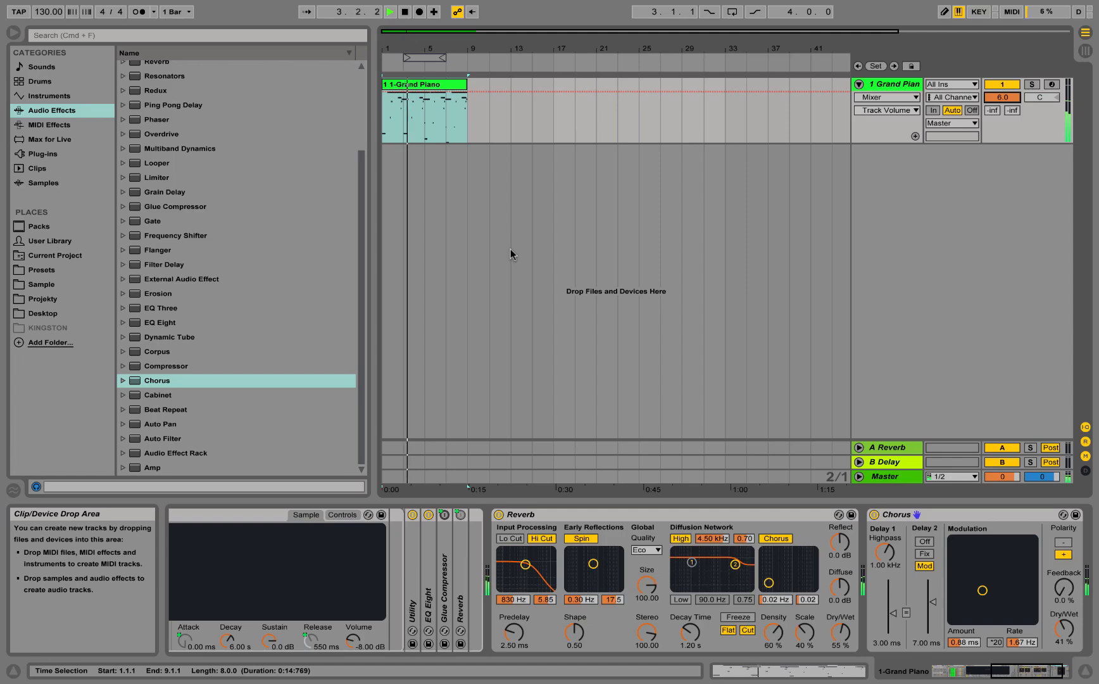
key("space")
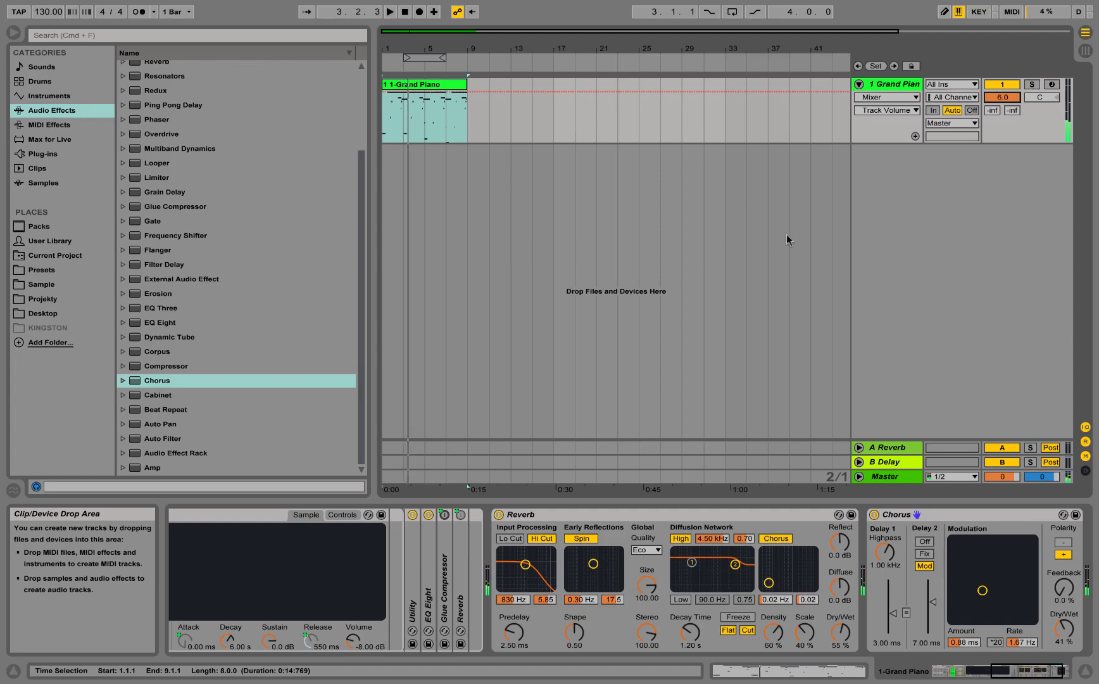
Step: Insert a new MIDI track below the grand piano track
right_click(938, 200)
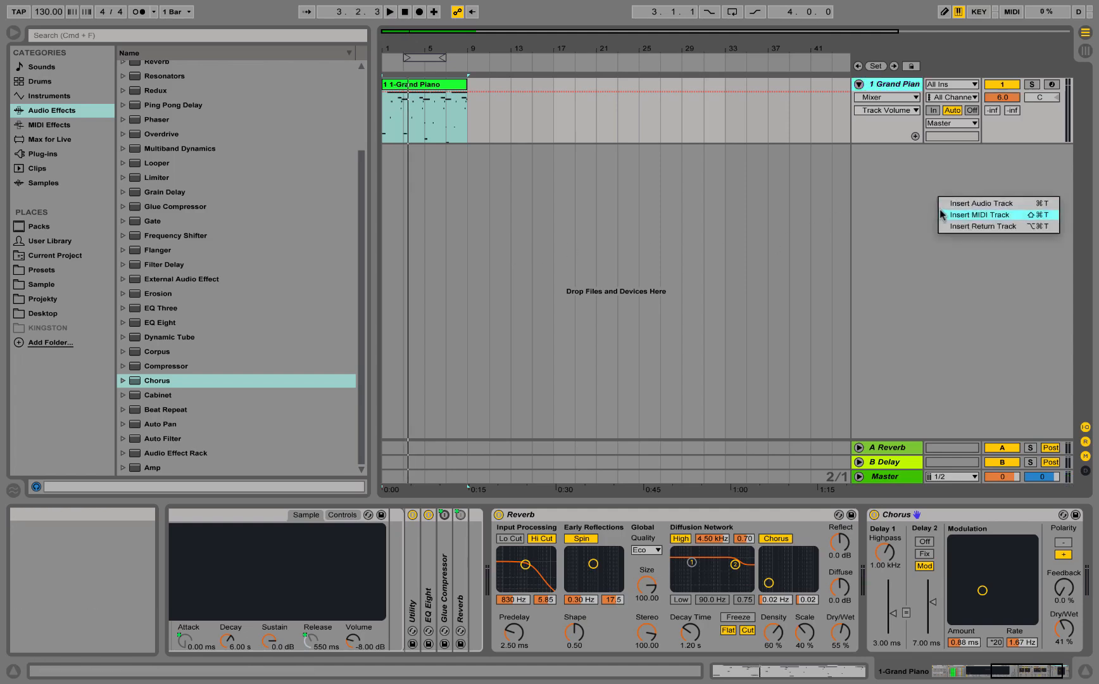
right_click(890, 189)
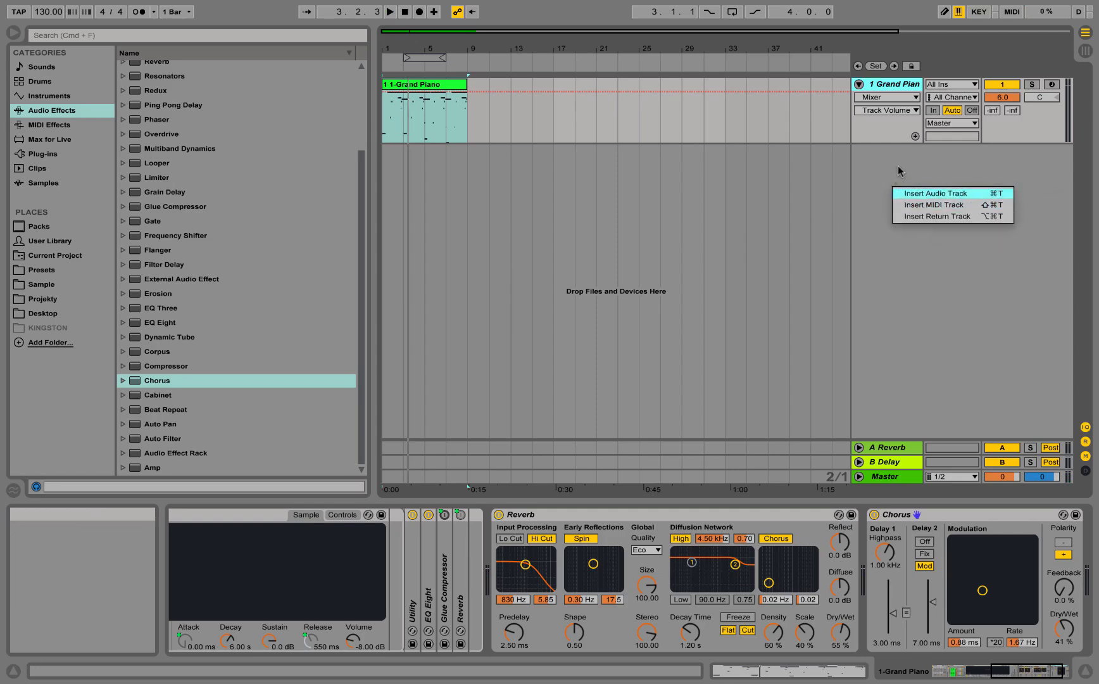
left_click(932, 205)
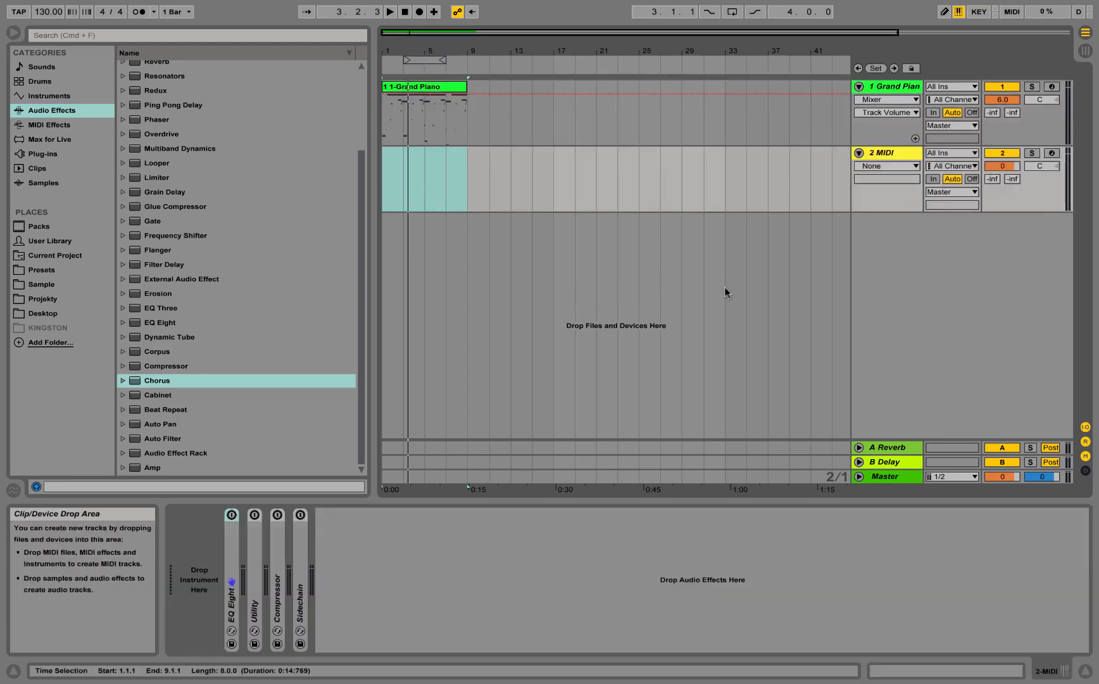
Step: Import Strings.mid from Finder to the start of the 2 MIDI track without tempo and time signature data, and shorten the clip to end at bar 9
key("ctrl+Left")
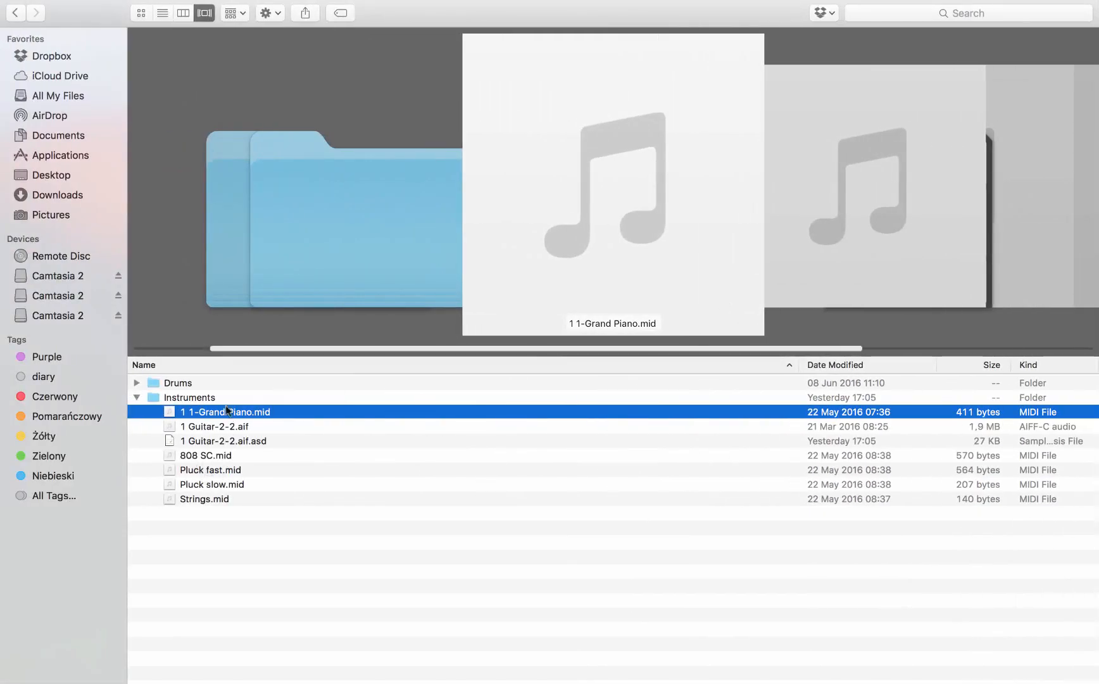
left_click(204, 498)
left_click_drag(203, 499, 385, 176)
key("ctrl+Right")
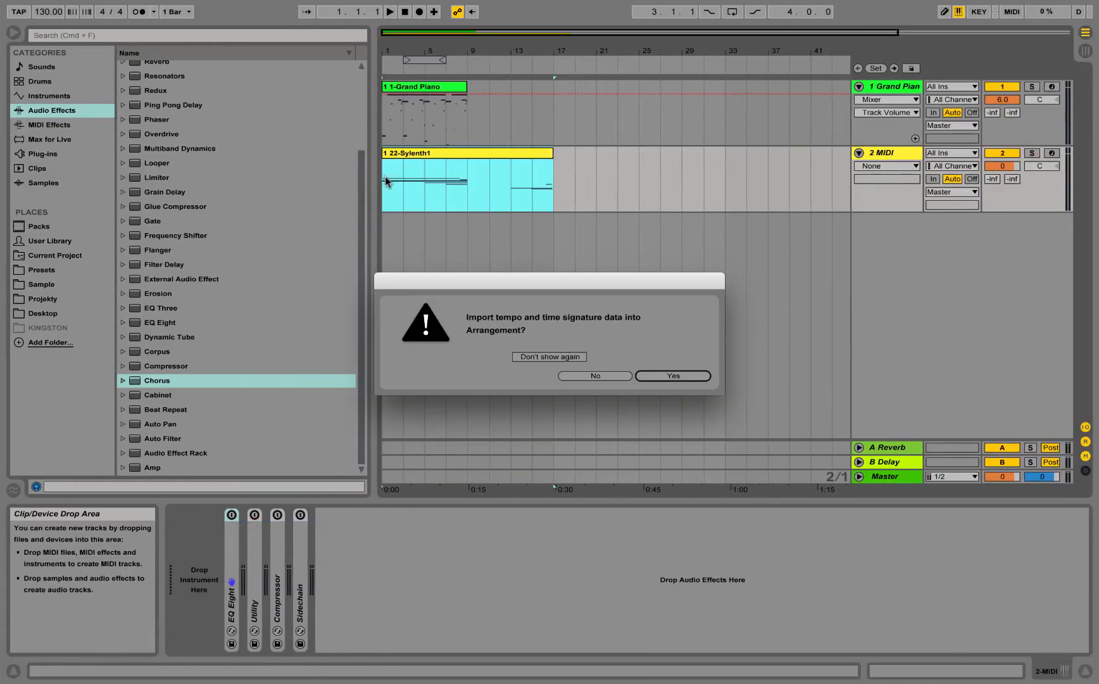
left_click(595, 375)
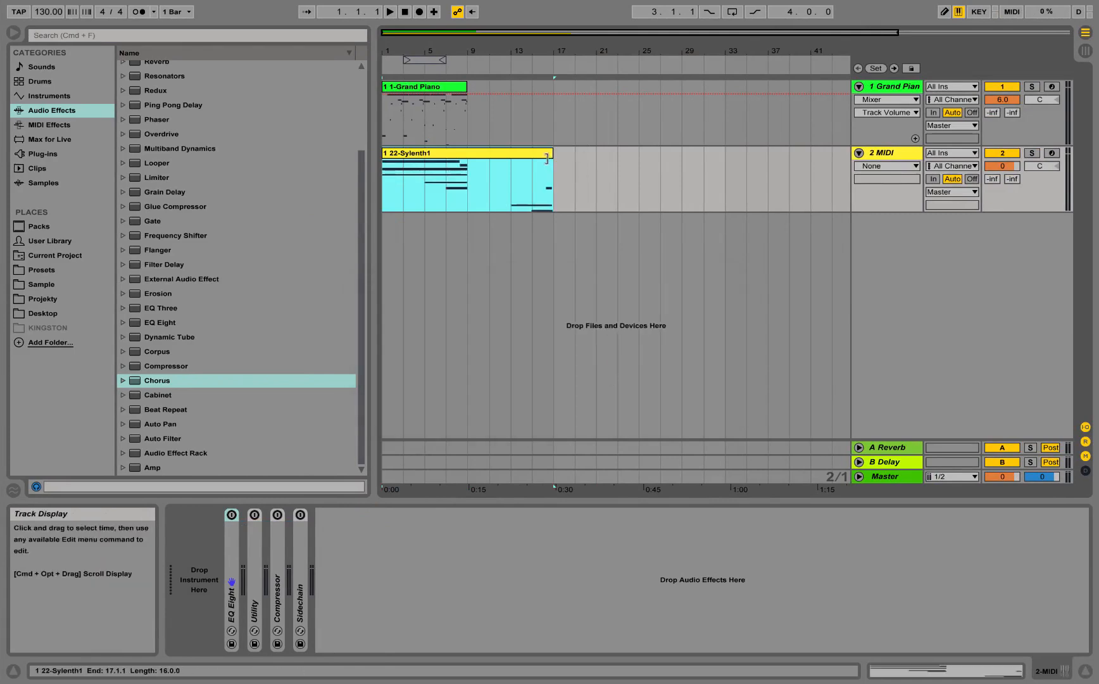
left_click_drag(547, 154, 467, 153)
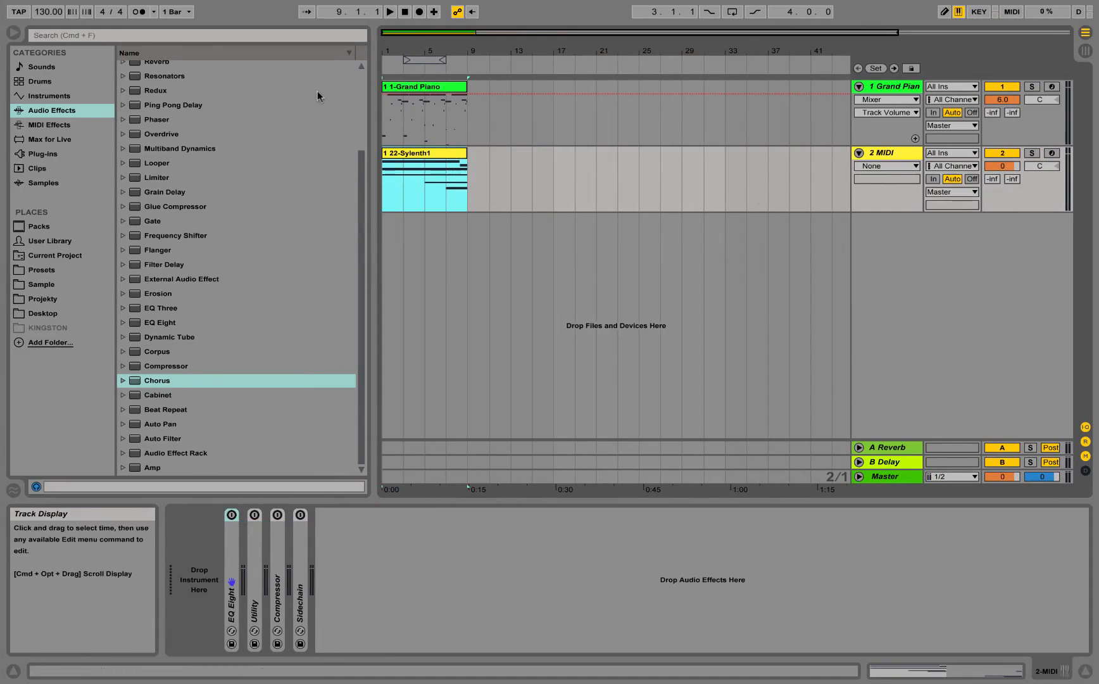
Step: Find the Operator instrument, load it onto the 2 MIDI track, and play that track soloed
left_click(150, 38)
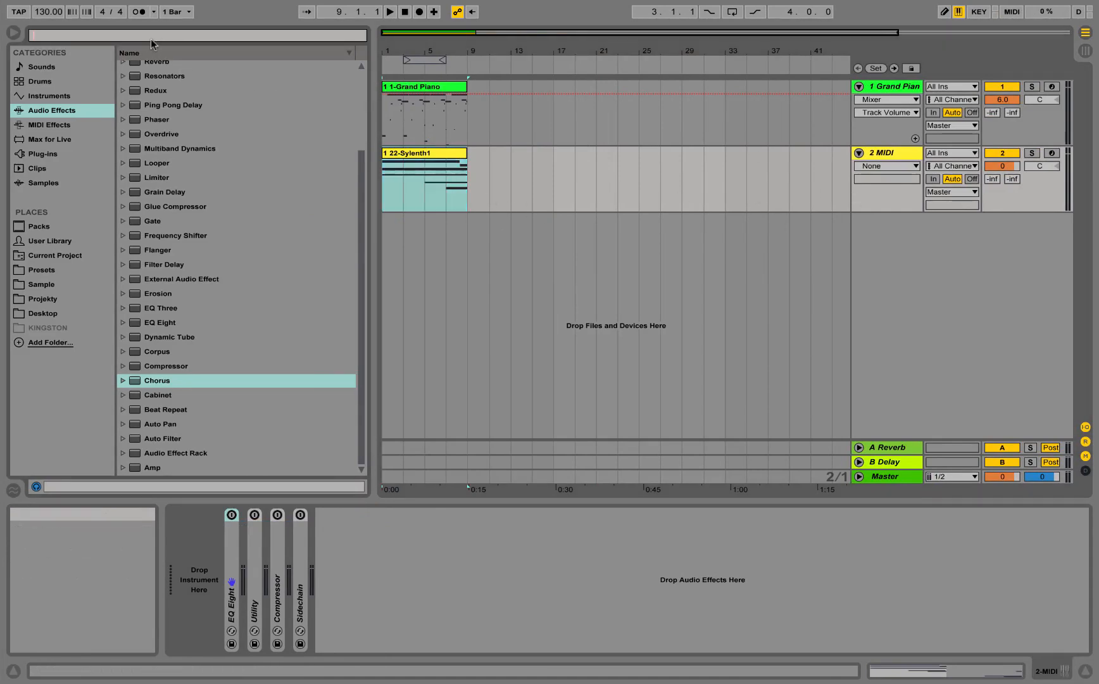
type("operator")
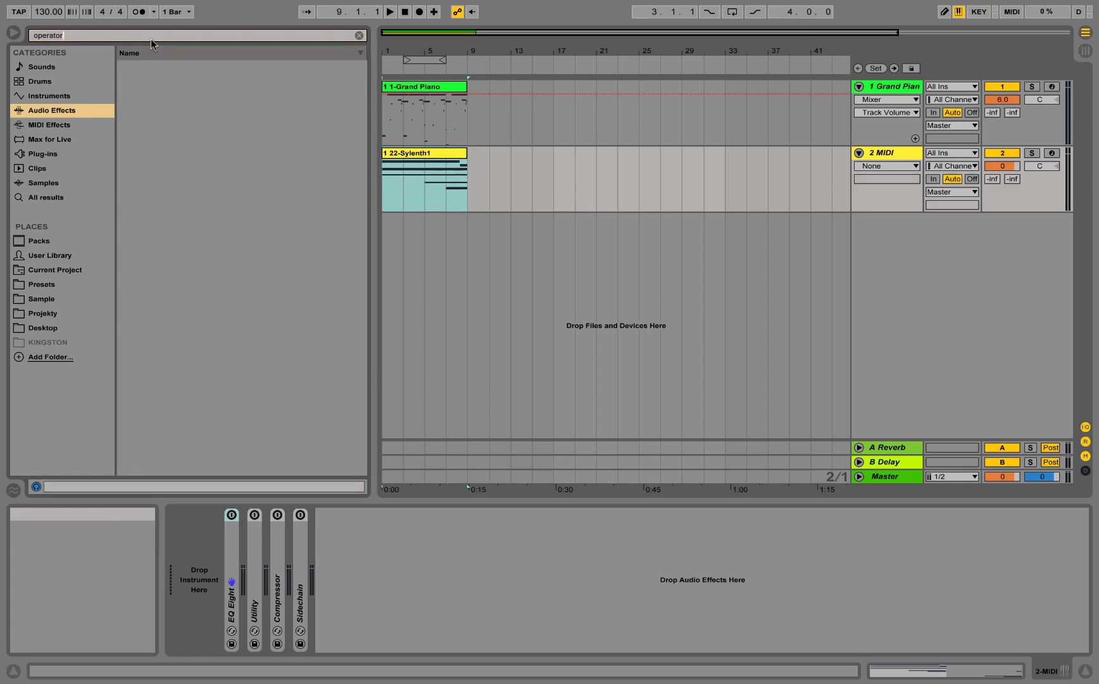
left_click(76, 96)
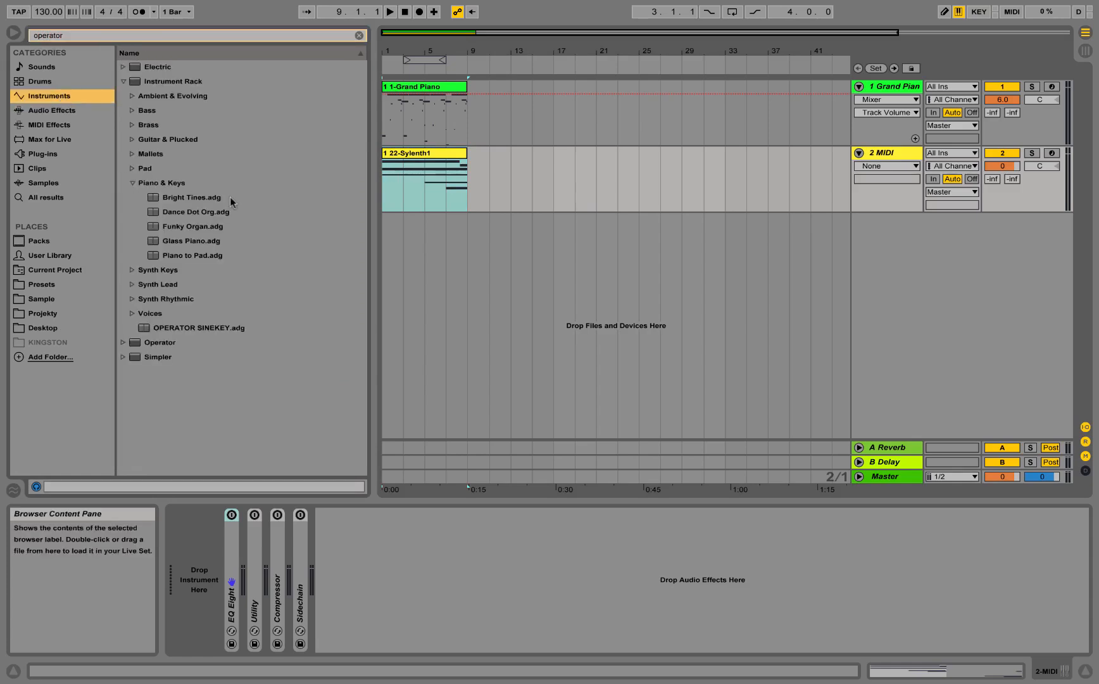
left_click(124, 81)
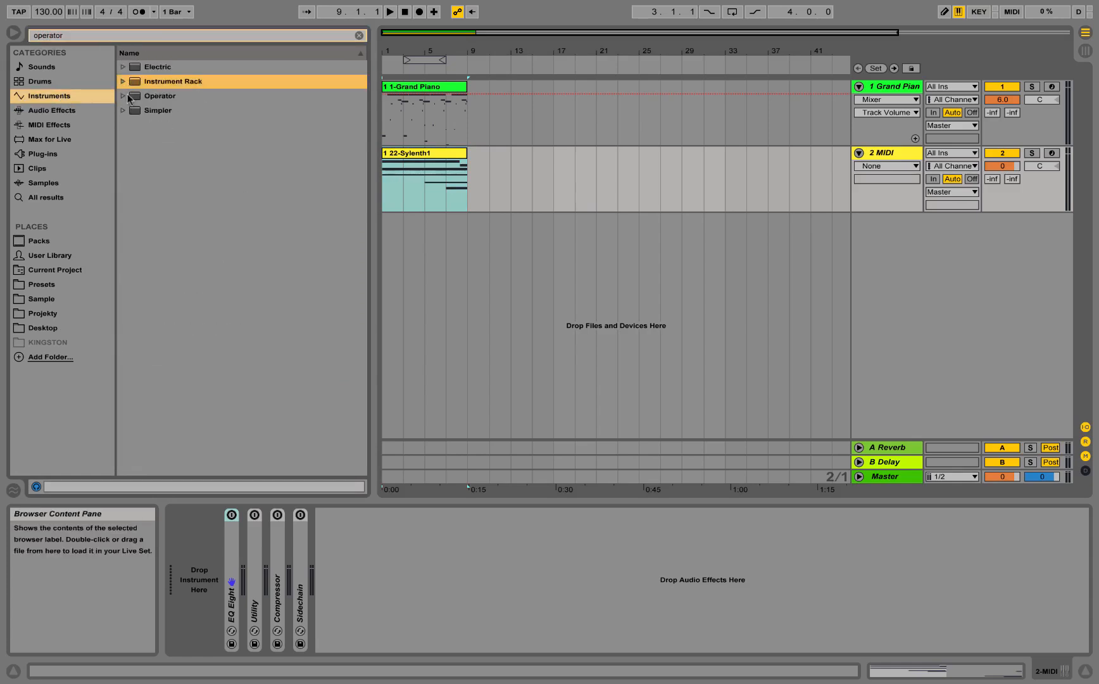
double_click(160, 95)
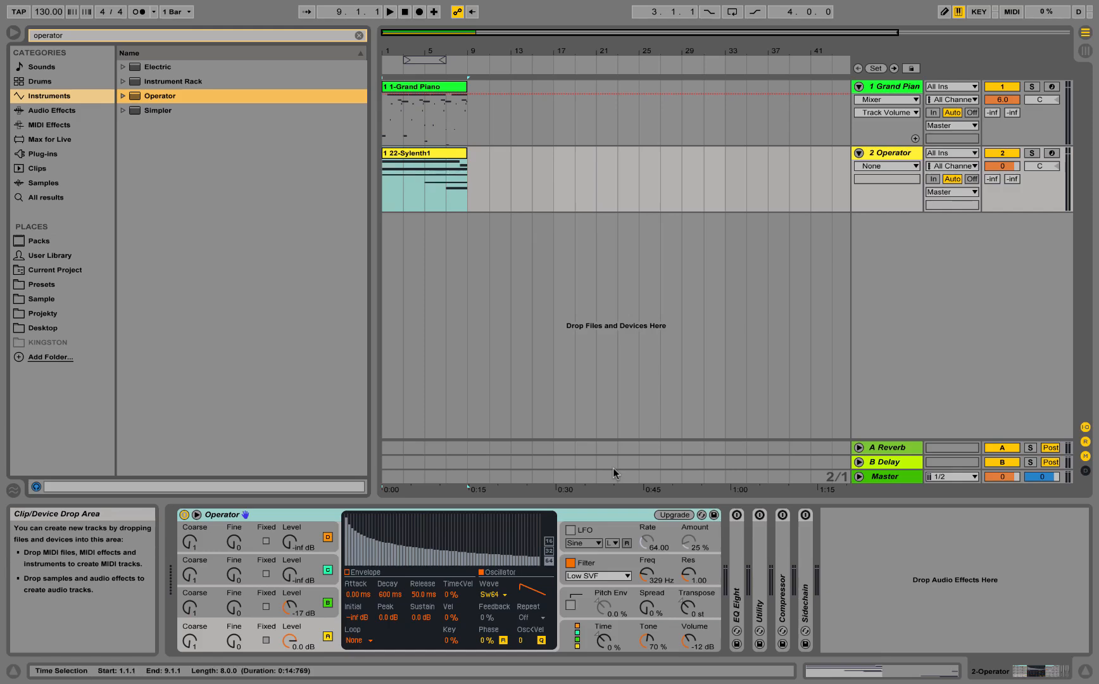
left_click(1031, 153)
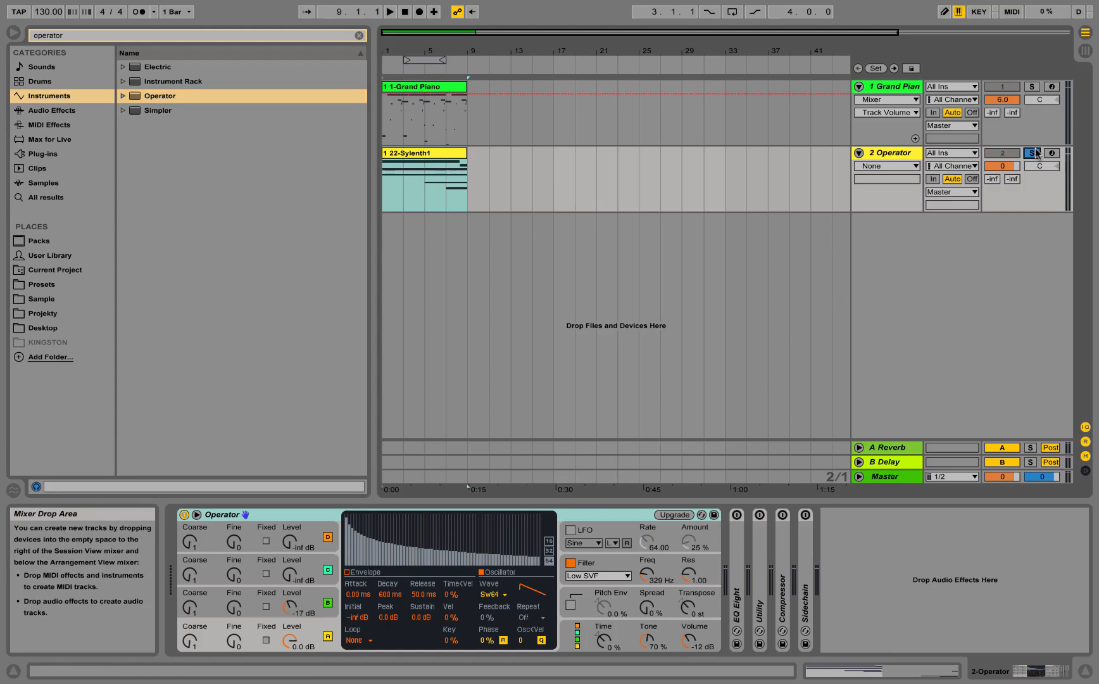
key("space")
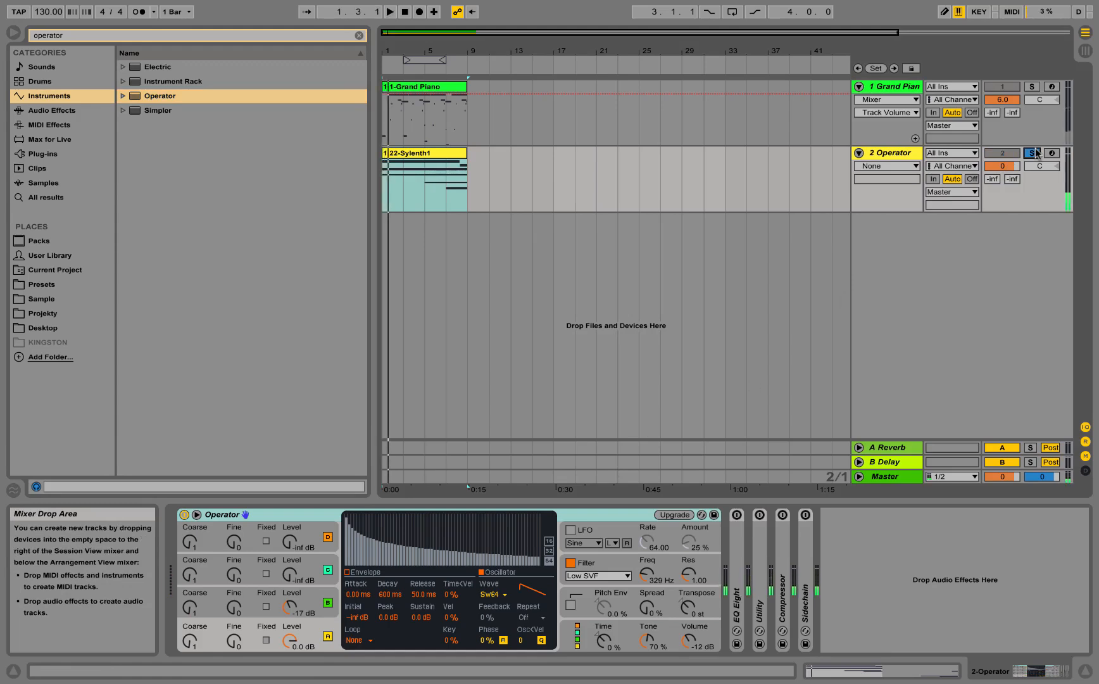
Step: Turn off oscillator B in Operator and choose the algorithm that runs all four oscillators in parallel
left_click(327, 602)
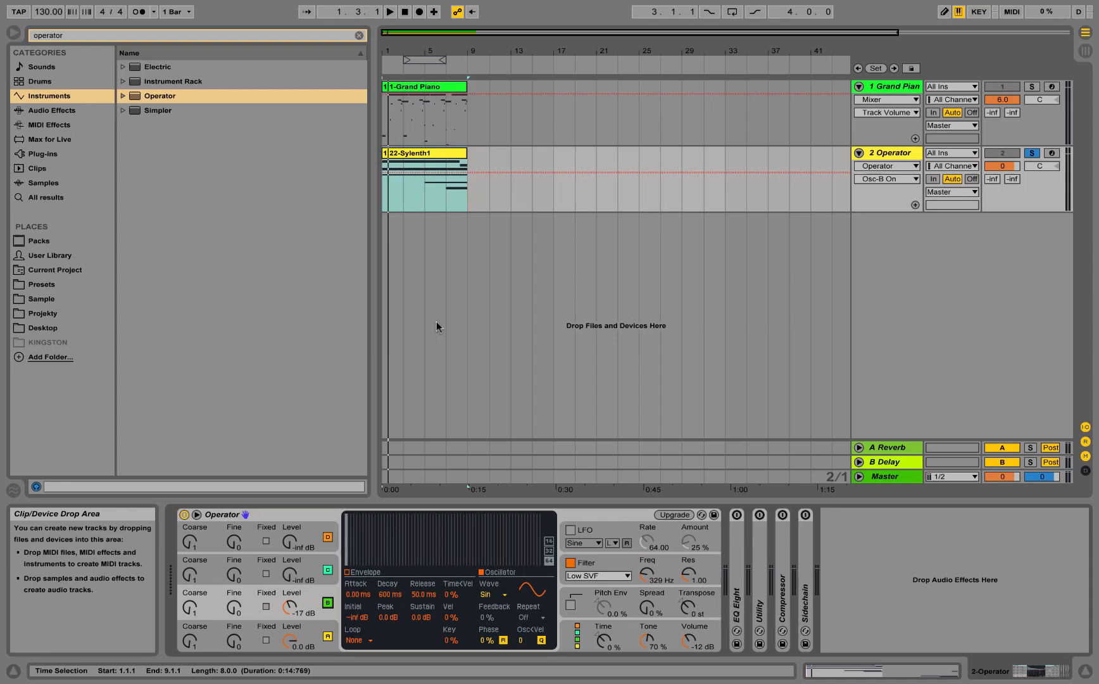
left_click(327, 601)
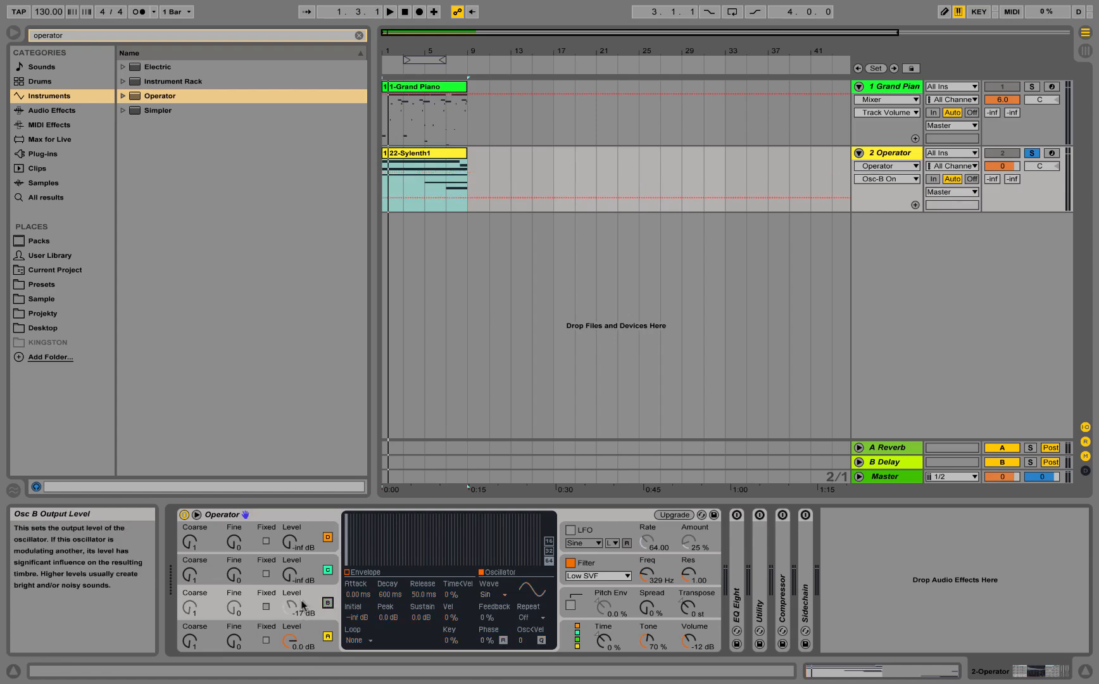
left_click(569, 634)
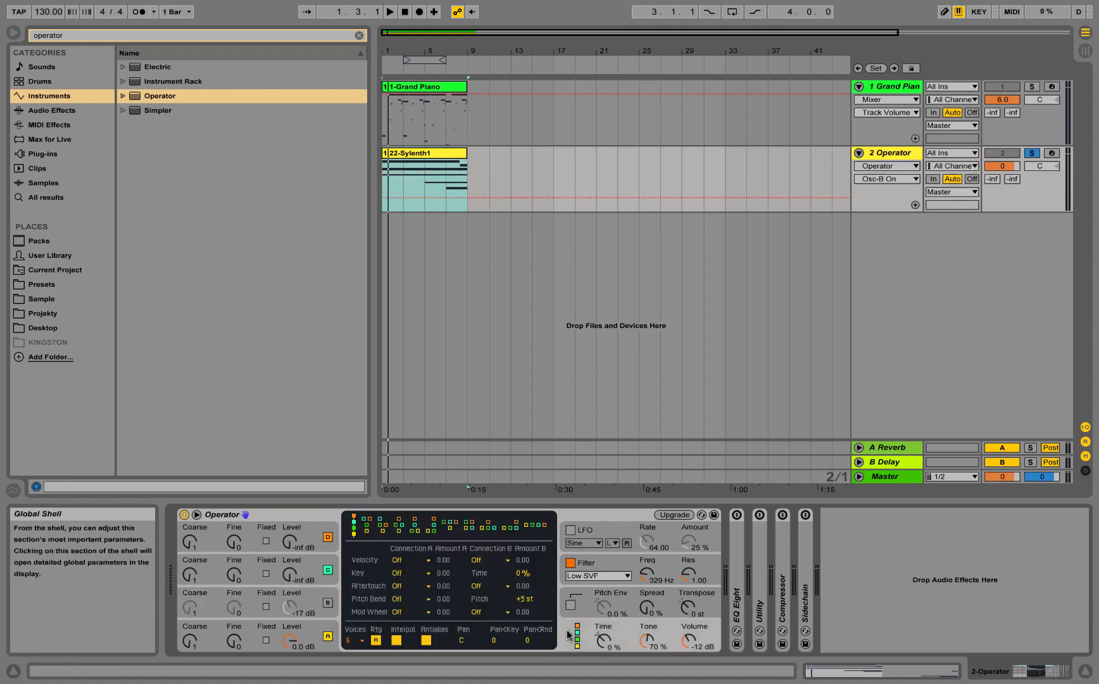
left_click(535, 525)
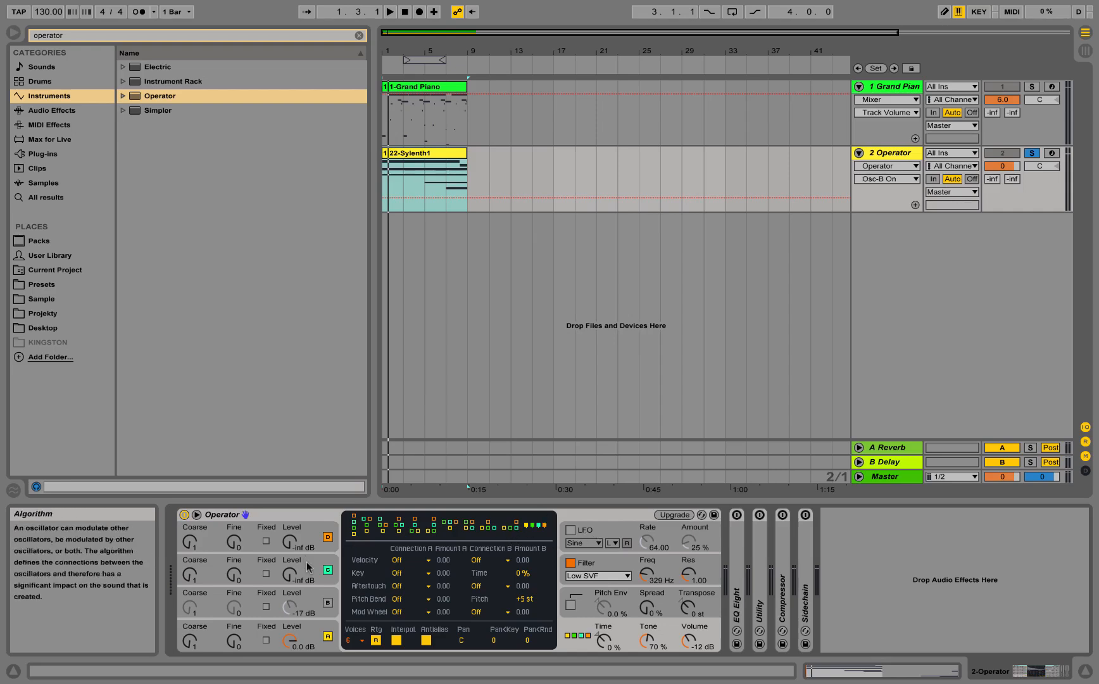
Step: Turn off Operator's filter, and enable oscillator B with the Saw 64 waveform
left_click(320, 630)
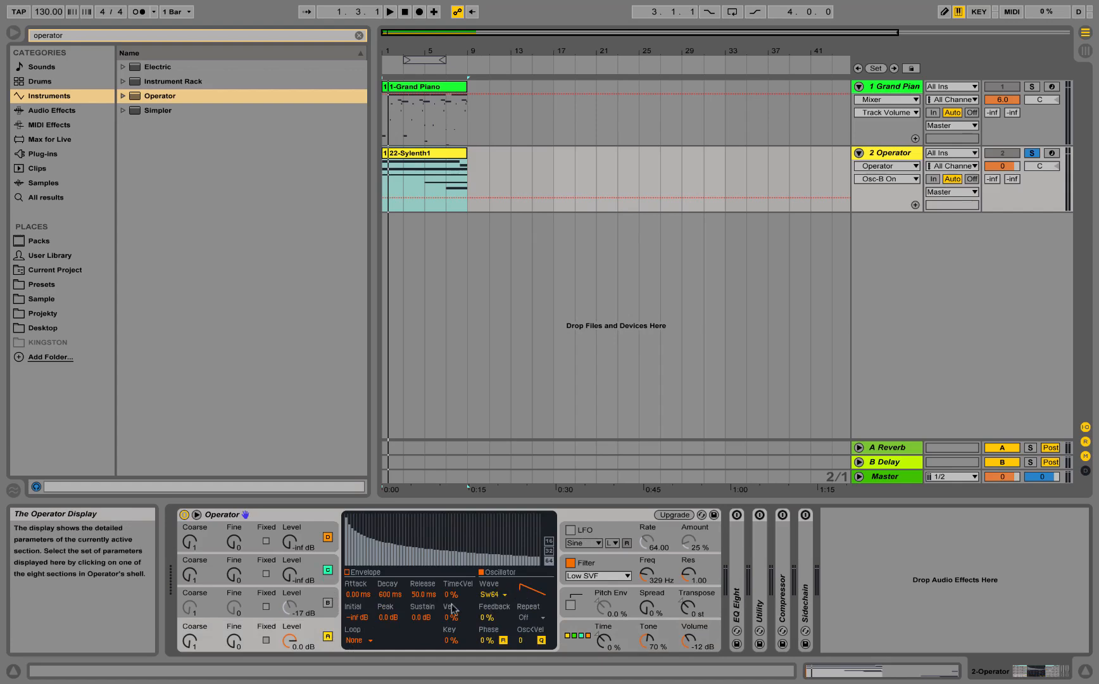
left_click(572, 562)
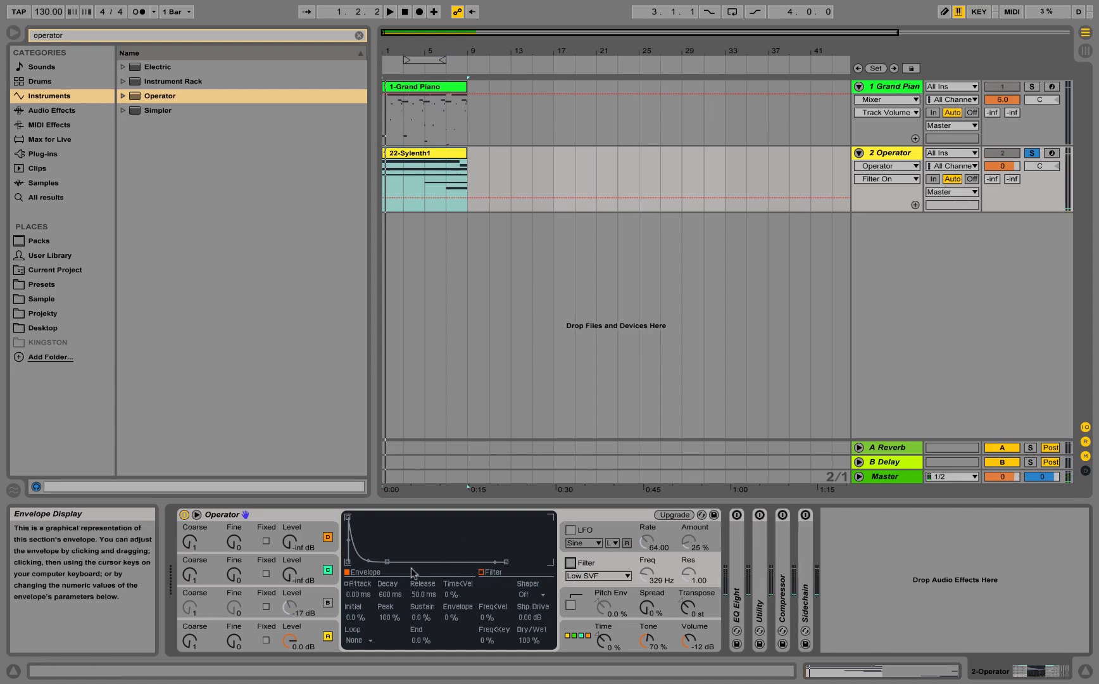
left_click(327, 602)
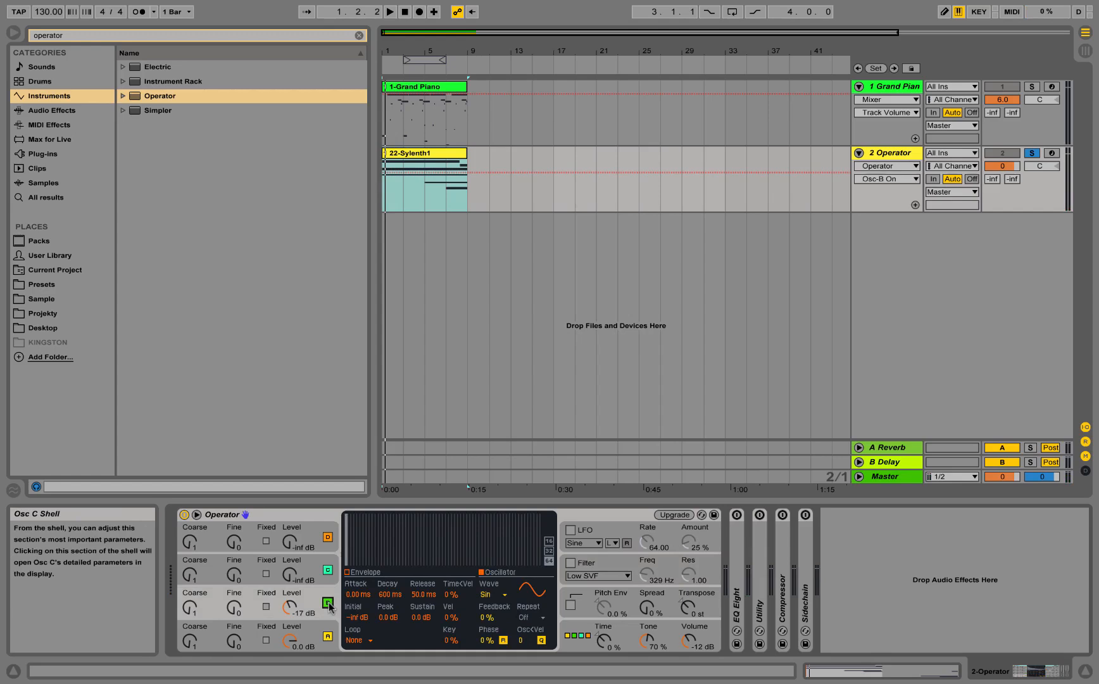
left_click(491, 595)
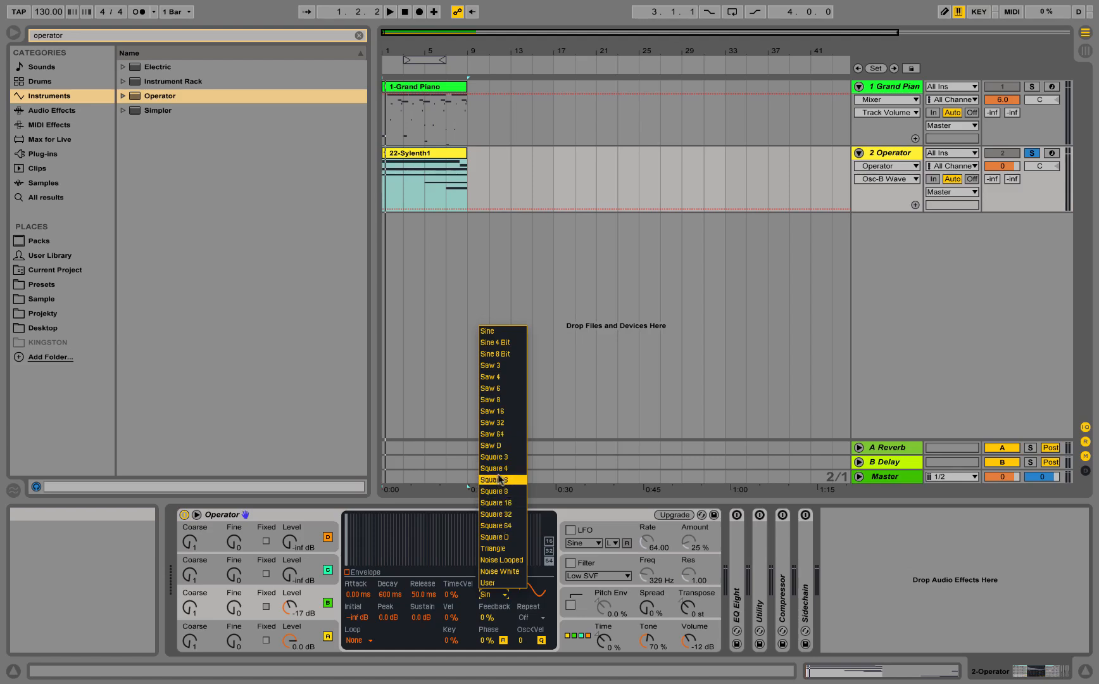
left_click(497, 434)
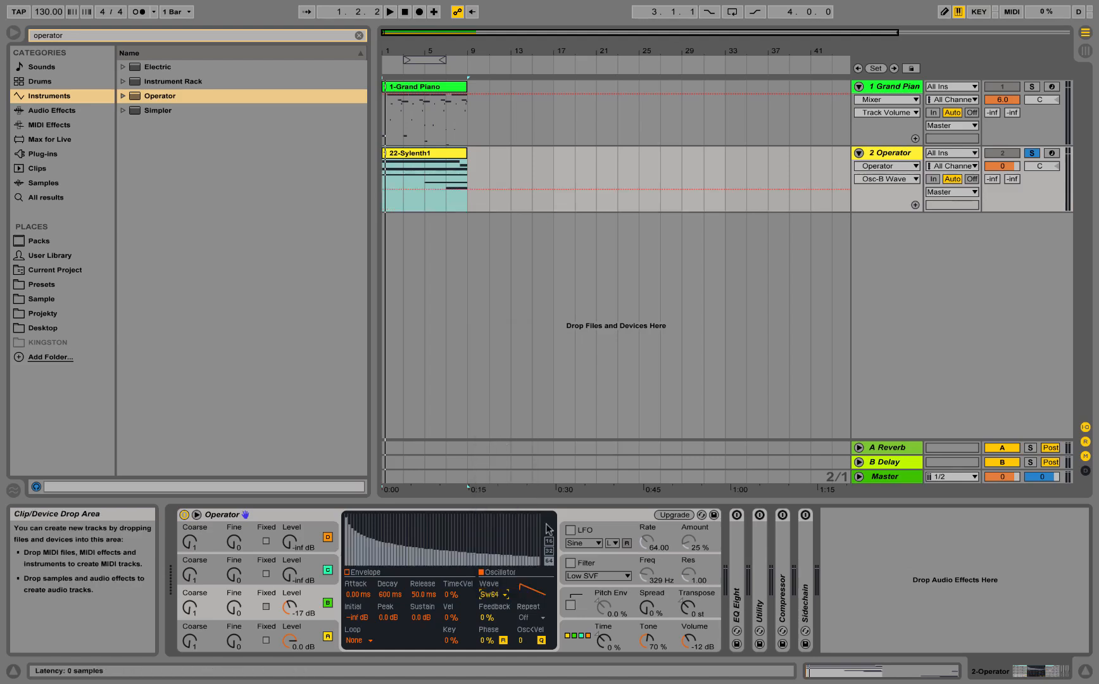
Step: Set oscillator B's level to -4.4 dB and its fine frequency to 1000, and listen to the result
left_click(293, 608)
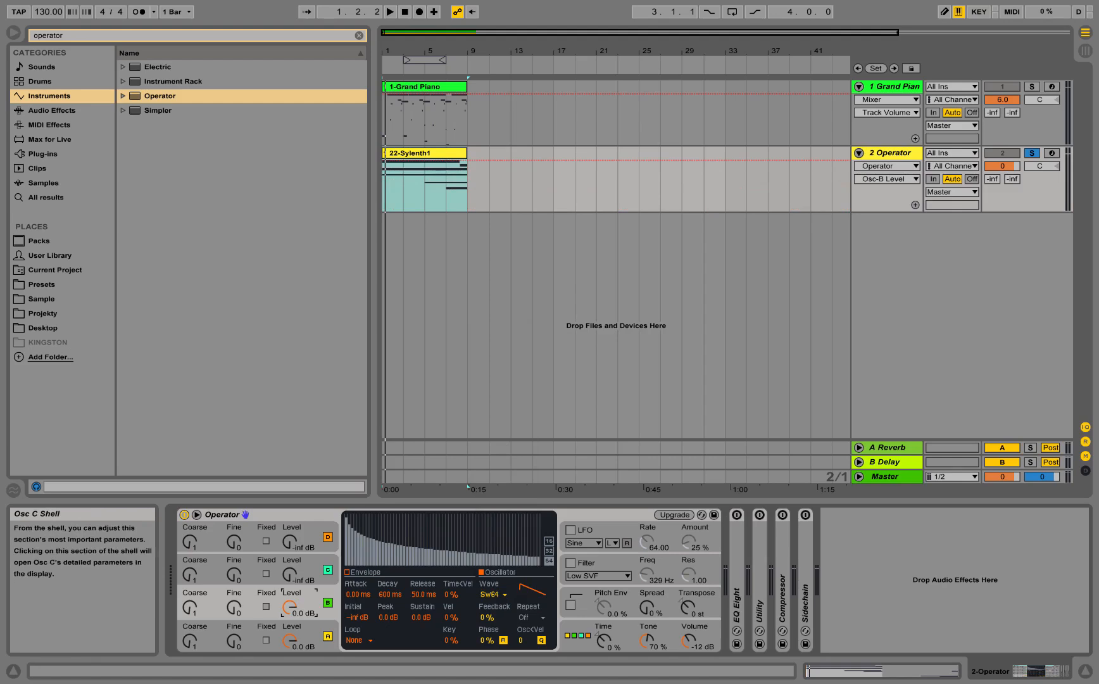
left_click_drag(290, 607, 291, 614)
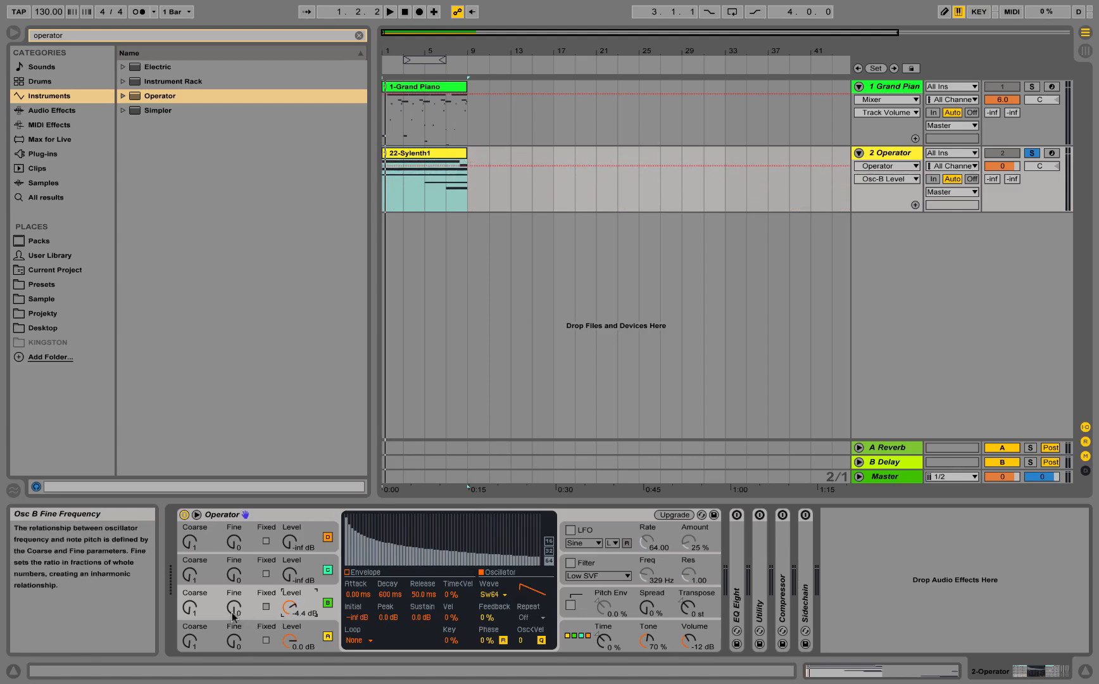
left_click_drag(233, 615, 233, 570)
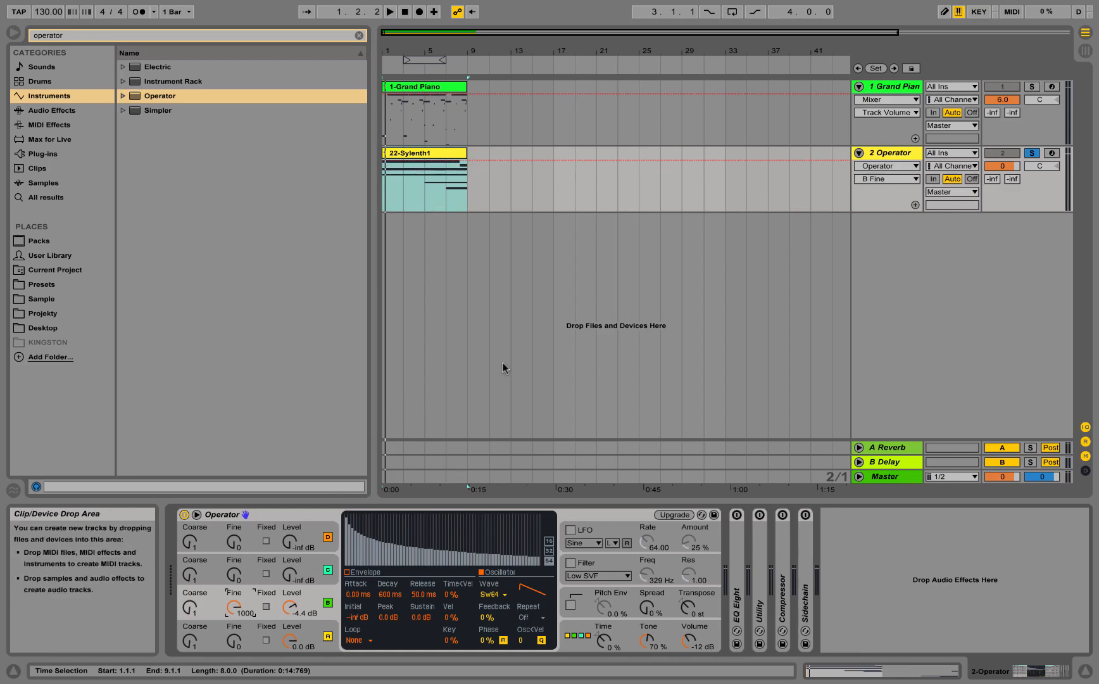
key("space")
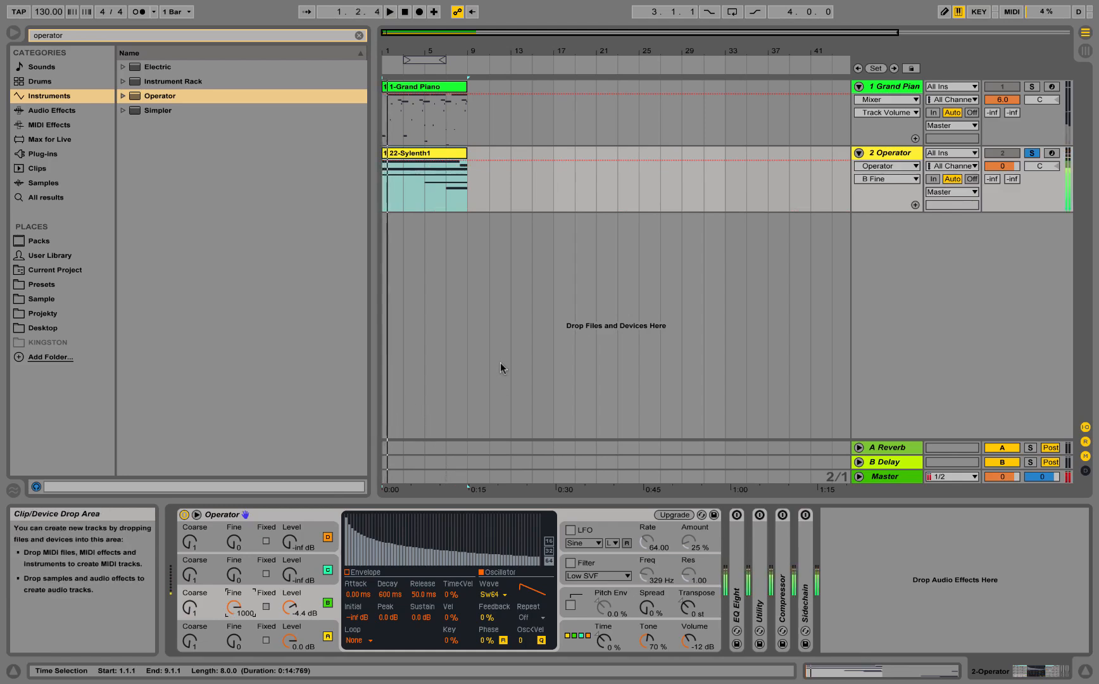
Step: Lengthen the volume envelope attack of oscillator B to about 2.70 s, checking it in playback
left_click(365, 573)
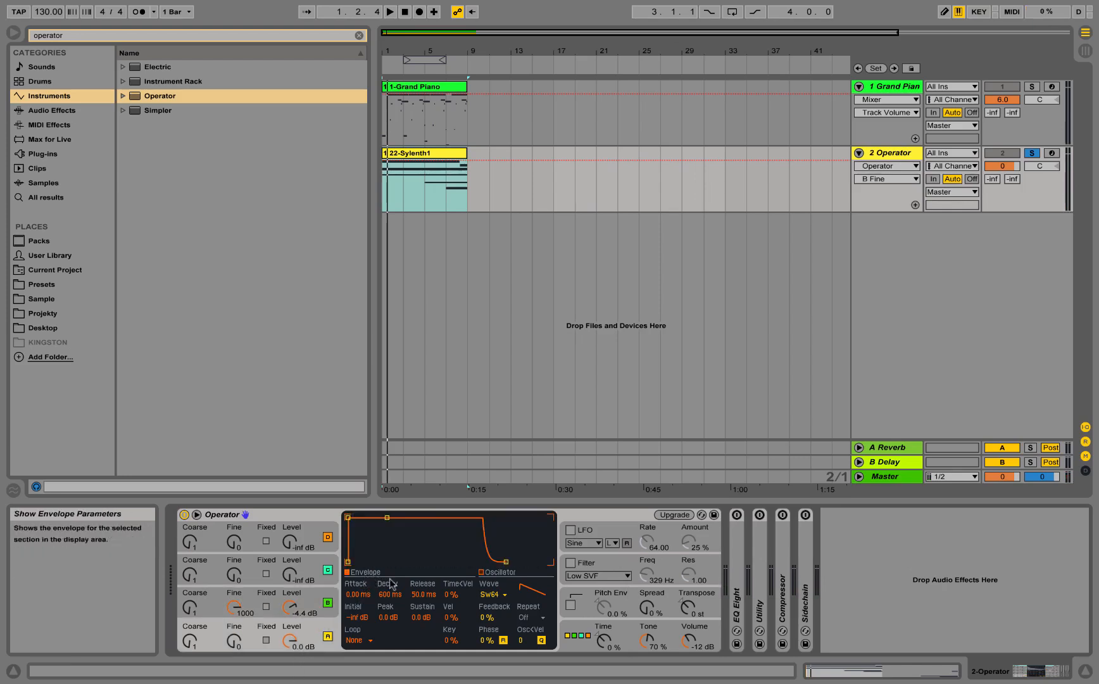
left_click(365, 595)
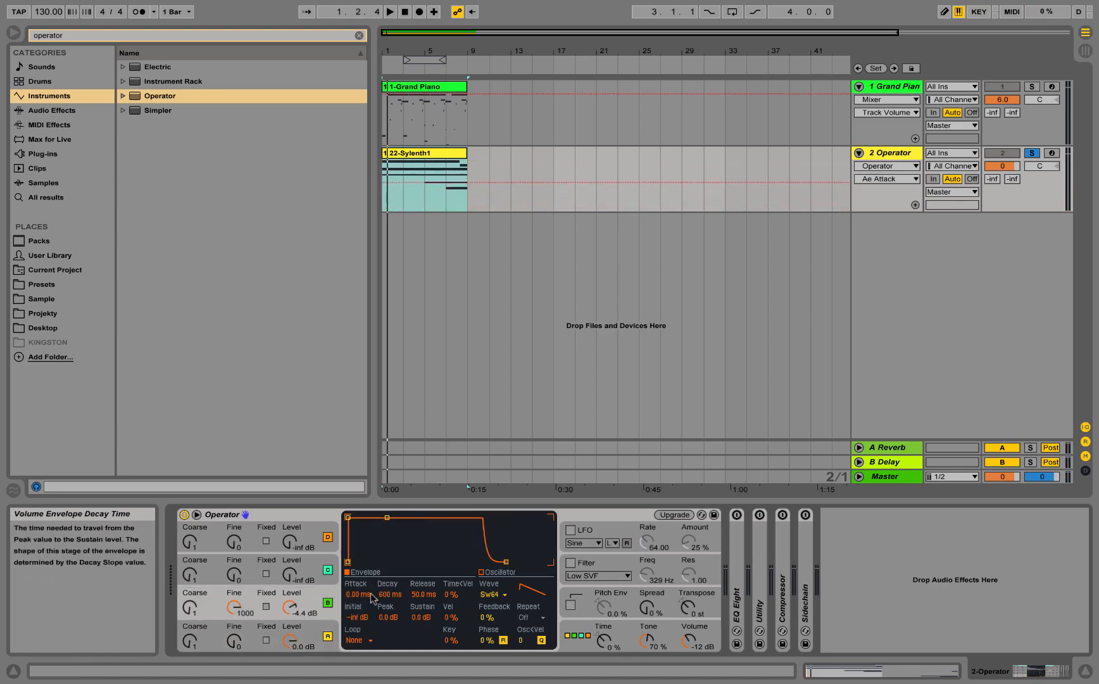
left_click_drag(364, 594, 364, 552)
key("space")
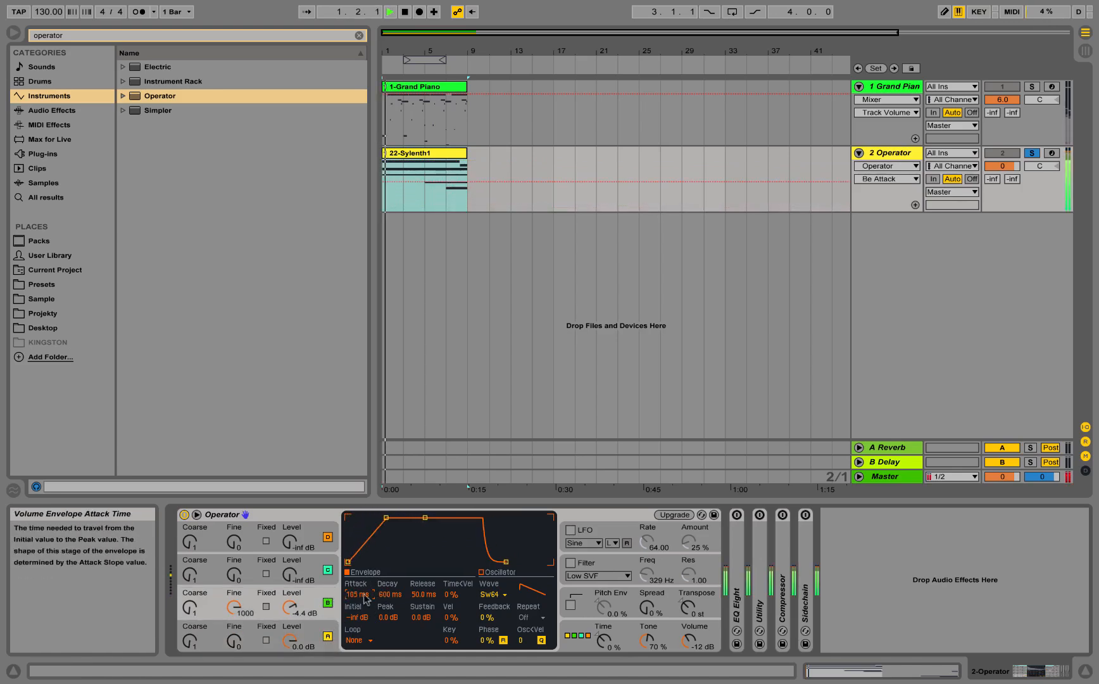
key("space")
mouse_move(360, 595)
left_mouse_down()
mouse_move(361, 565)
mouse_move(363, 597)
left_mouse_up()
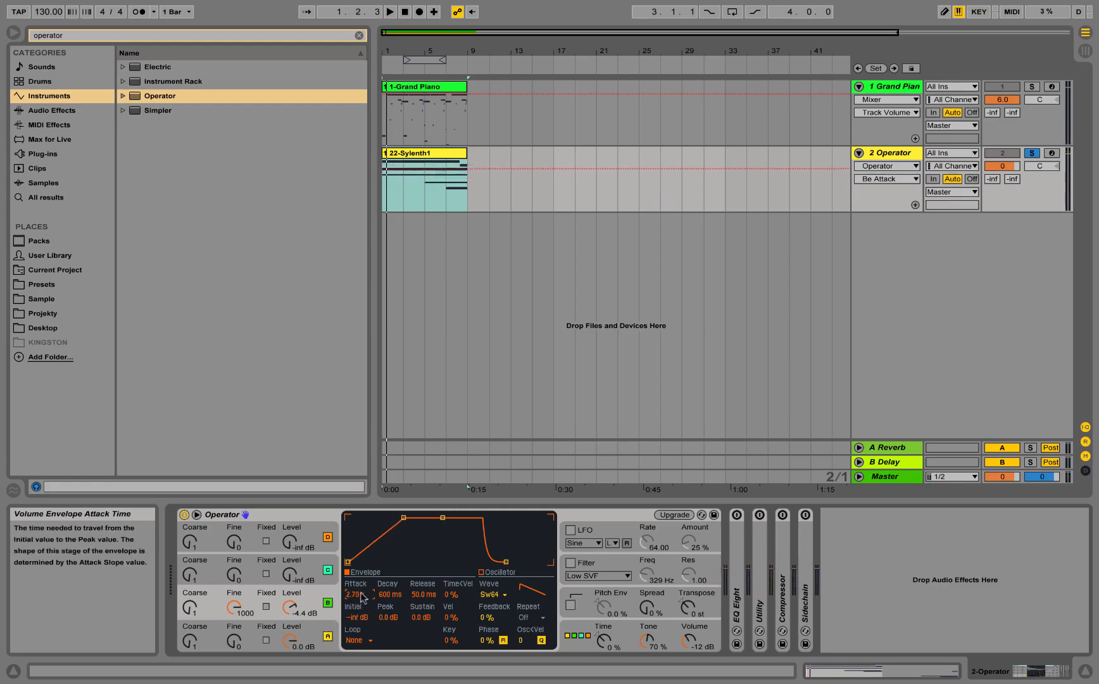
Step: Set oscillator A's volume envelope attack to 2.97 s and play the strings
left_click(327, 630)
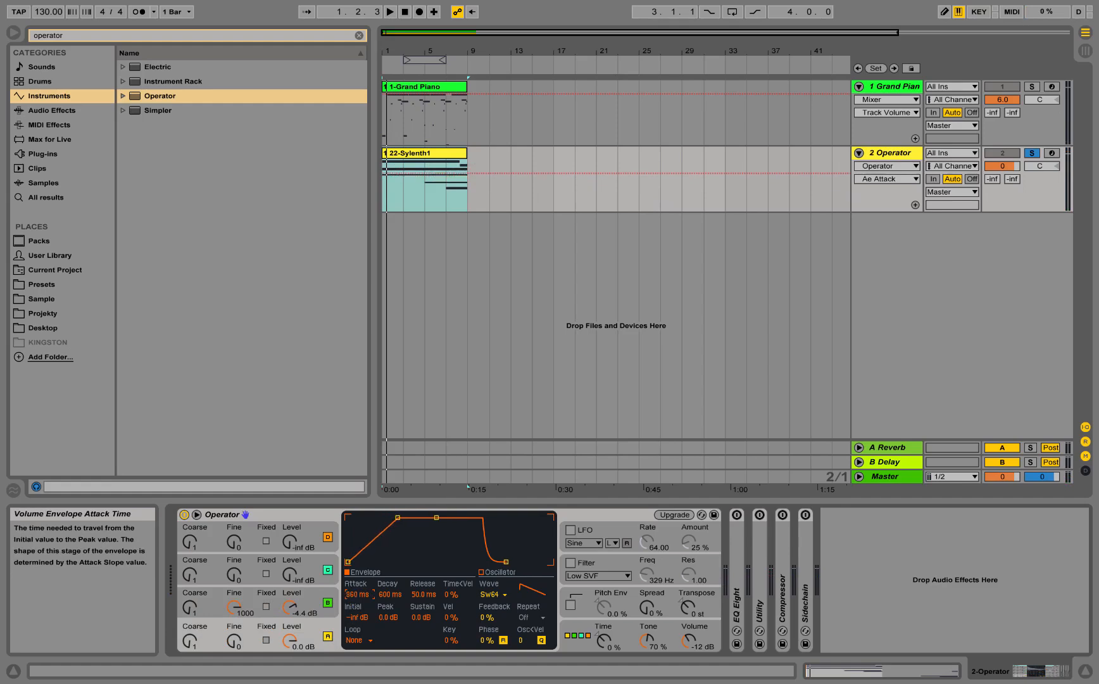
left_click_drag(359, 594, 359, 591)
key("space")
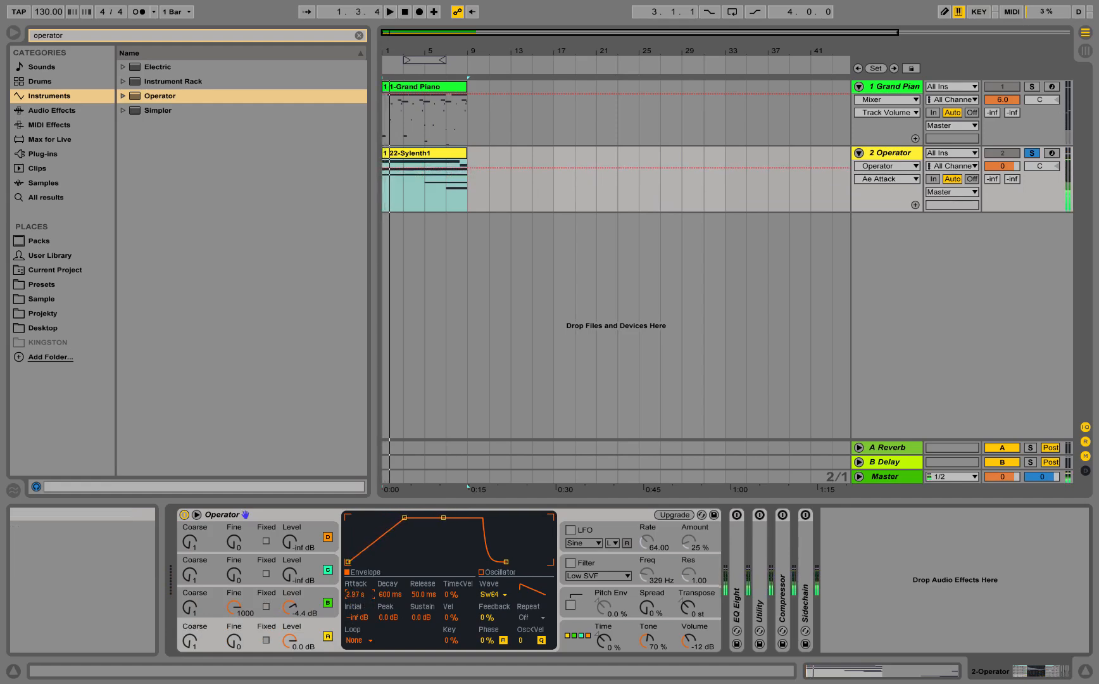
Step: Find the EQ Eight audio effect, add it to the Operator track, and remove the collapsed EQ Eight, Utility, Compressor and Sidechain devices
left_click(359, 36)
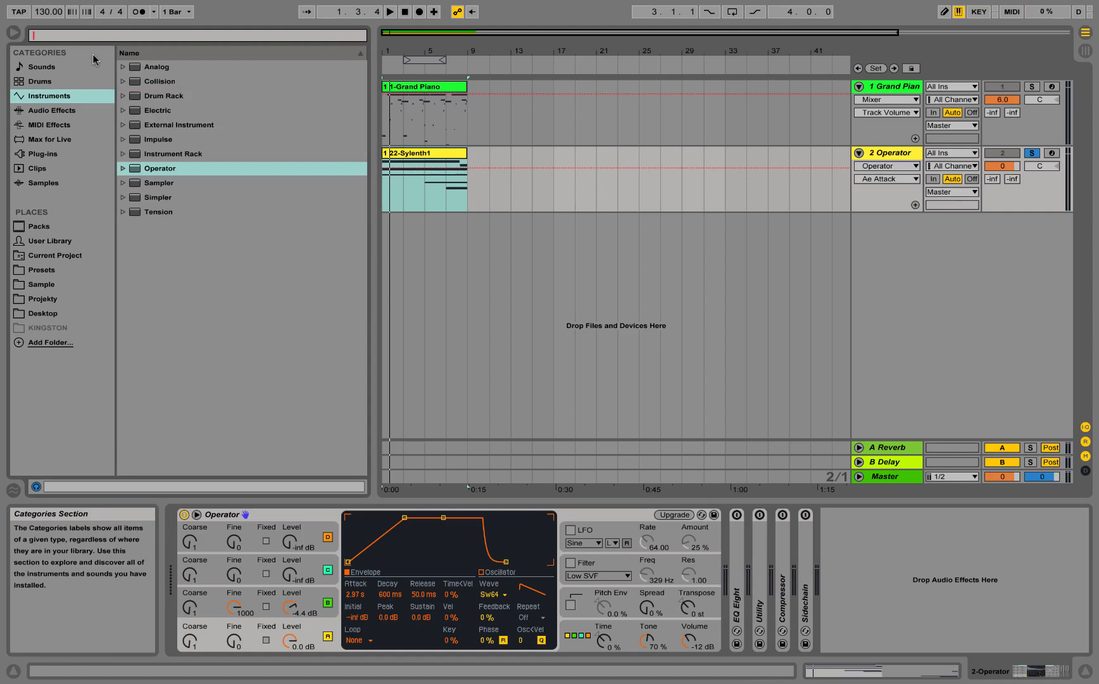
type("edq")
type("q eight")
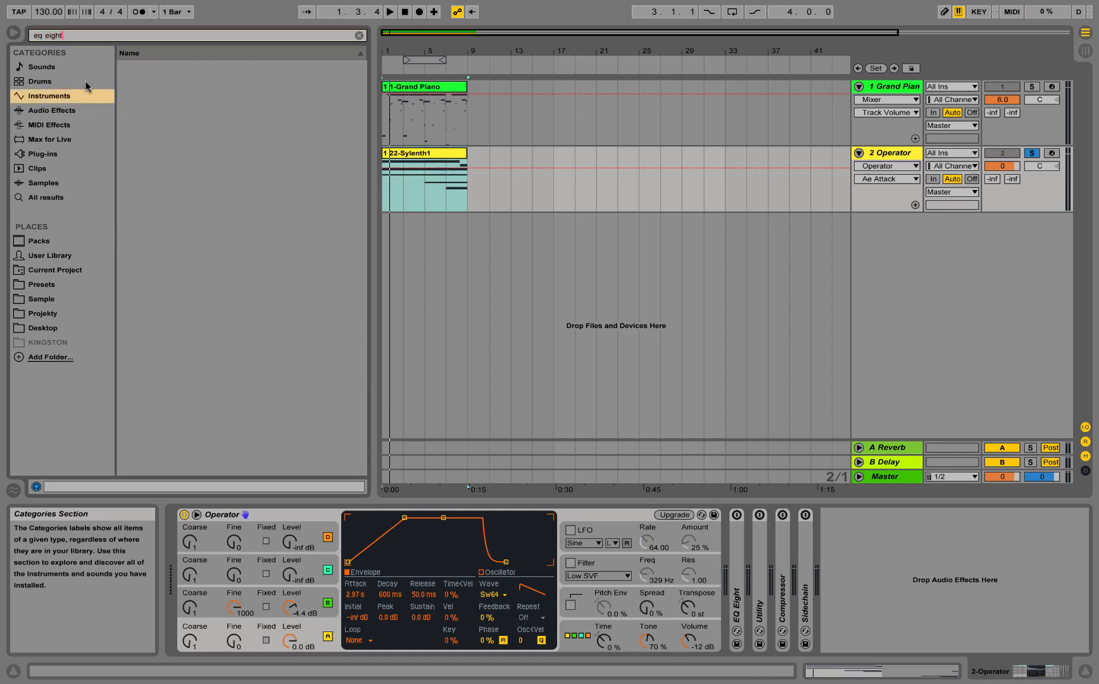
left_click(53, 110)
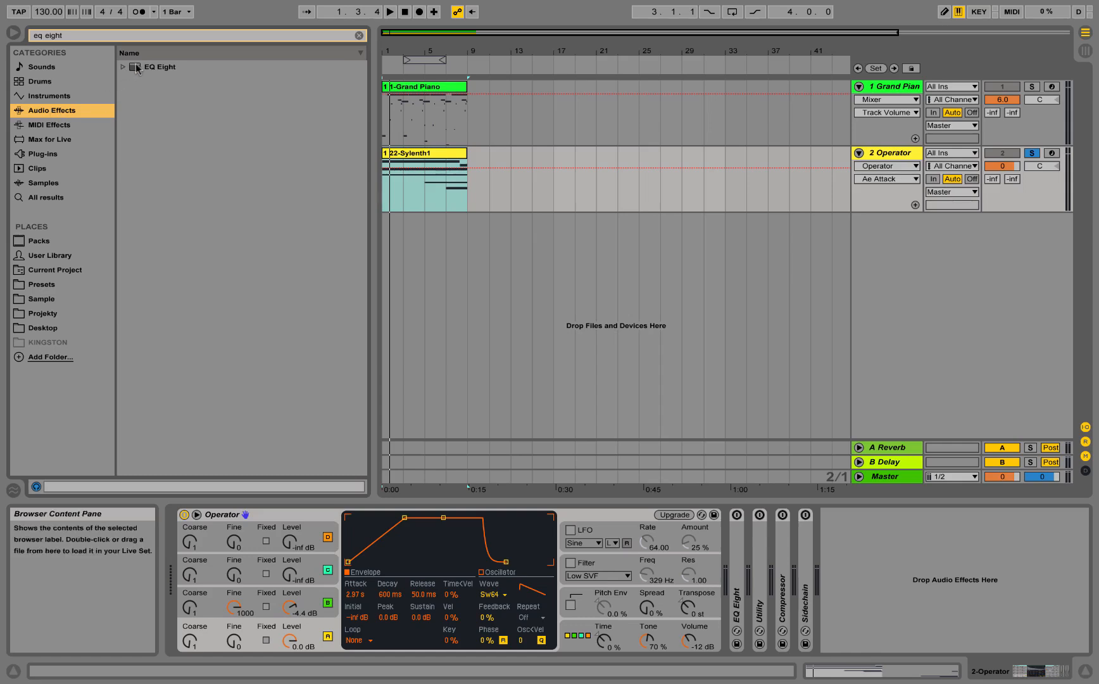
left_click_drag(137, 68, 887, 627)
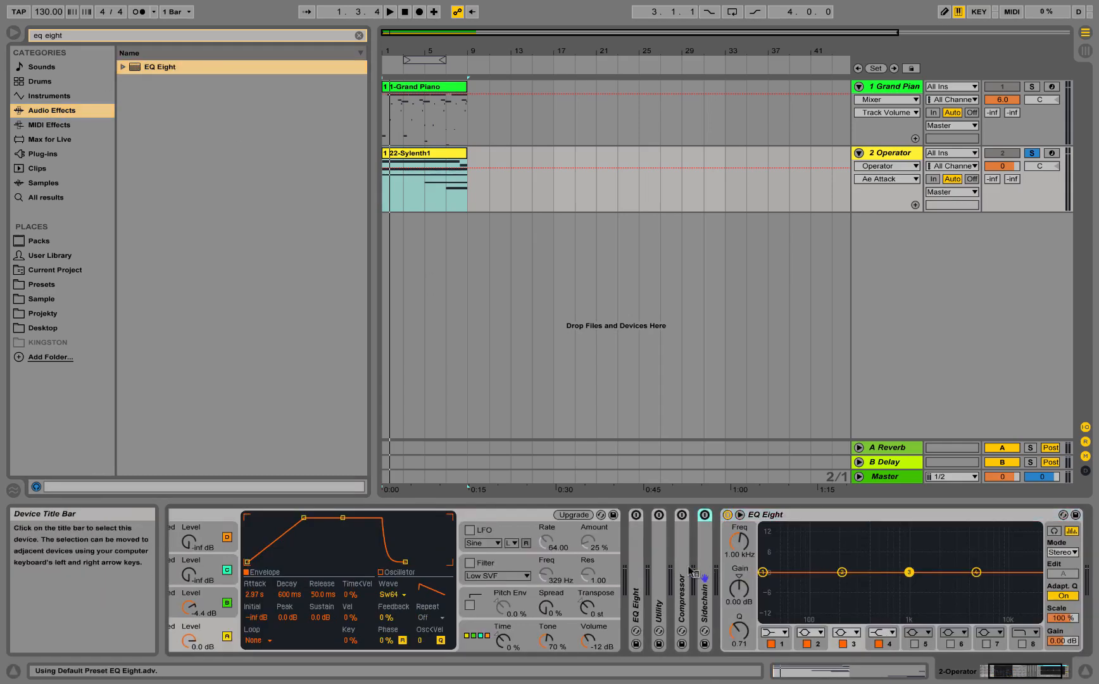
mouse_move(692, 571)
left_mouse_down()
mouse_move(648, 569)
mouse_move(663, 568)
left_mouse_up()
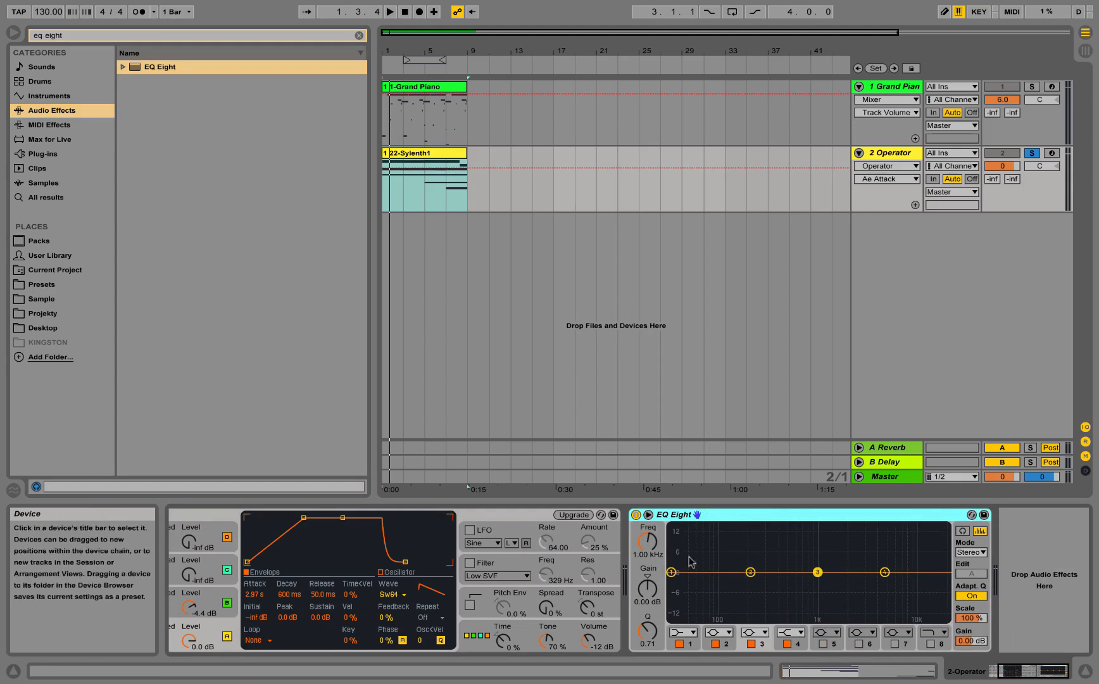
Step: Make EQ Eight band 2 a gentle low cut and raise its frequency above 200 Hz
left_click(718, 632)
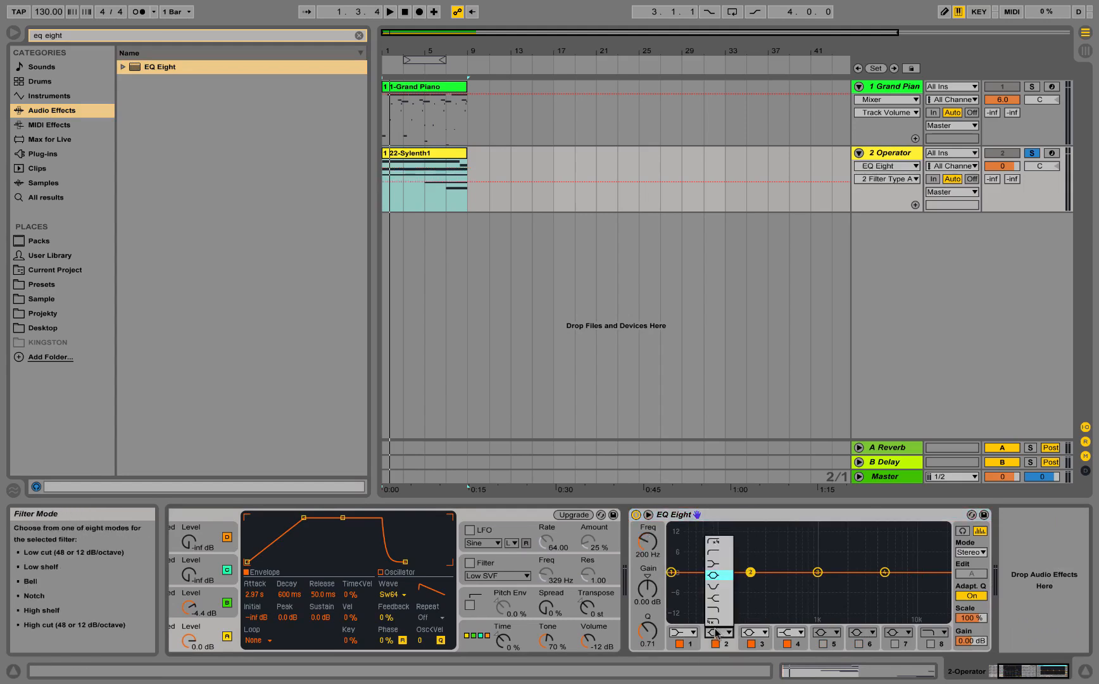
left_click(715, 554)
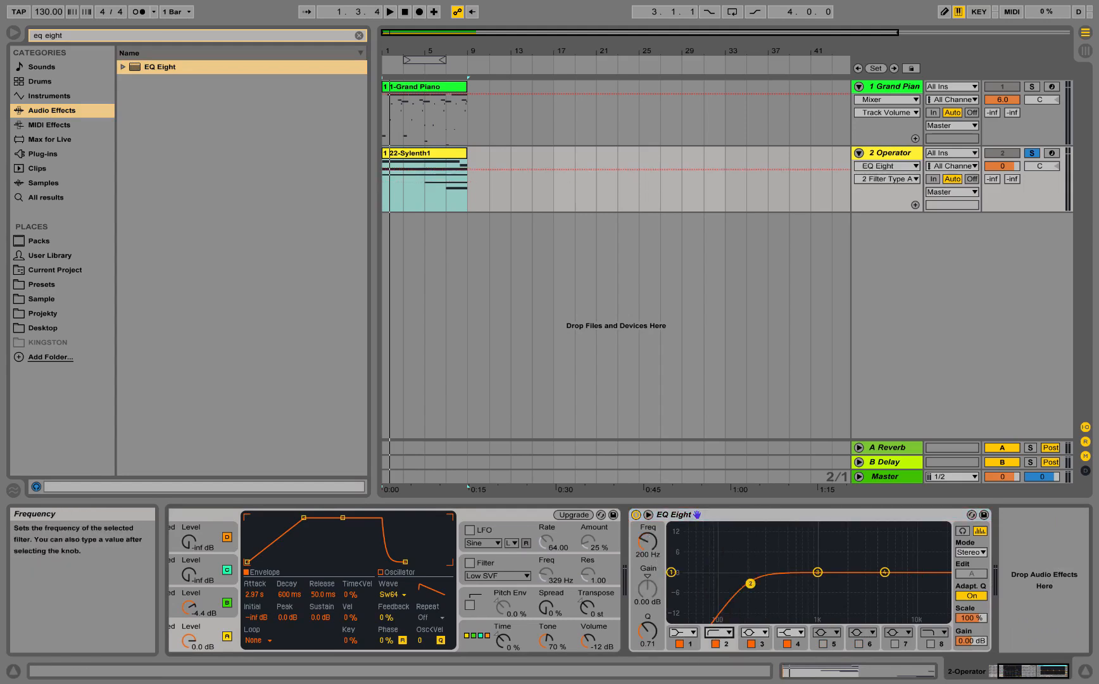
left_click_drag(657, 553, 652, 545)
Step: Make EQ Eight band 4 a steep high cut at about 13 kHz, checking it in playback
left_click(785, 628)
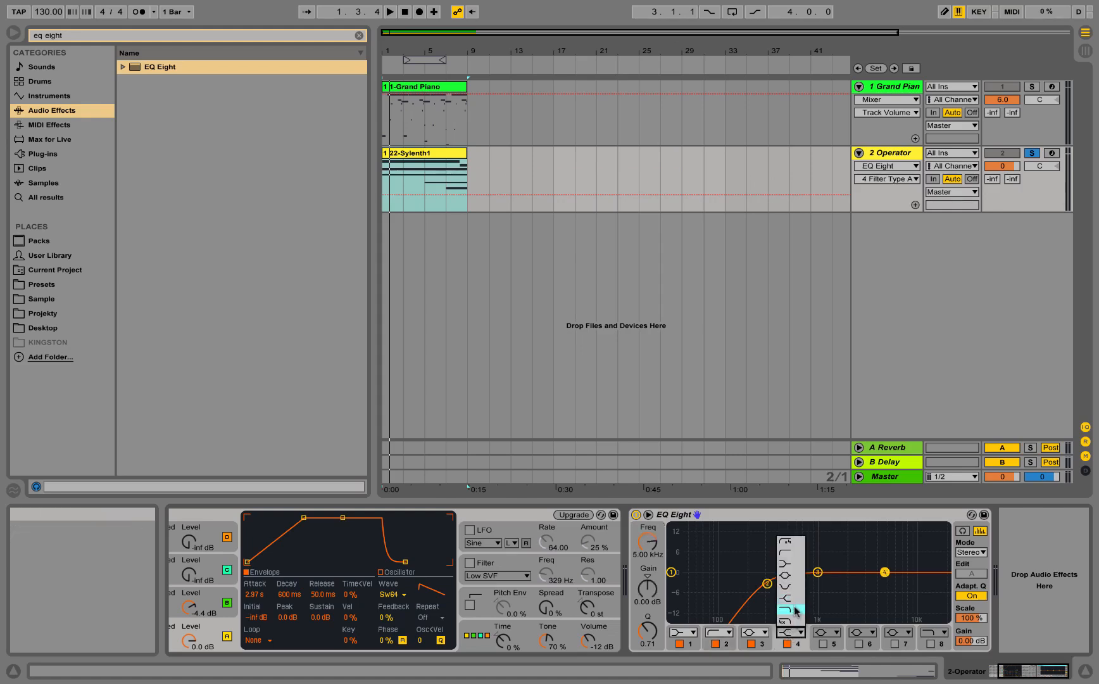
left_click(794, 612)
left_click(792, 632)
left_click(792, 620)
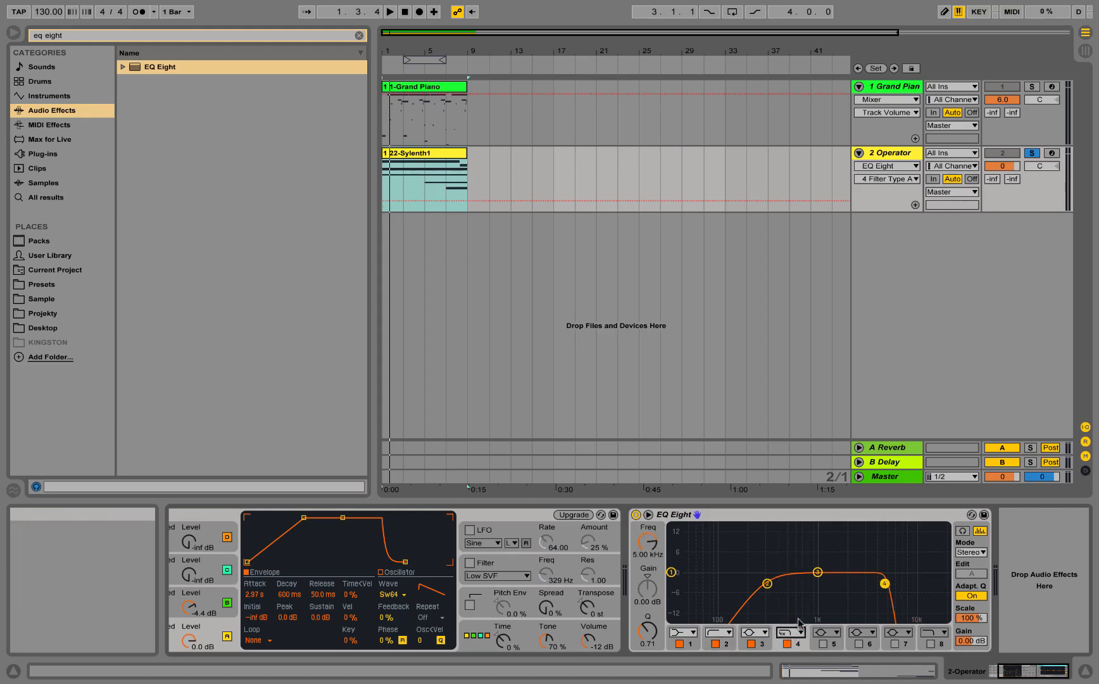
left_click_drag(649, 545, 649, 524)
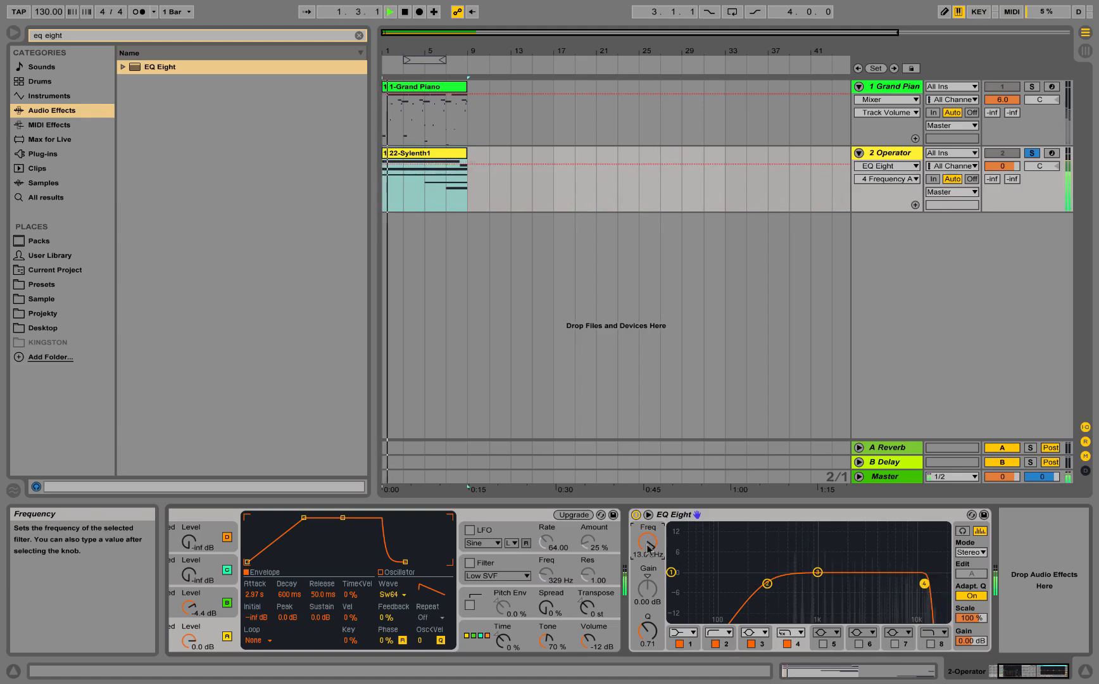
Step: Stop playback and raise the band 2 low cut frequency in EQ Eight to 481 Hz
key("space")
left_click(767, 583)
left_click_drag(647, 544, 647, 533)
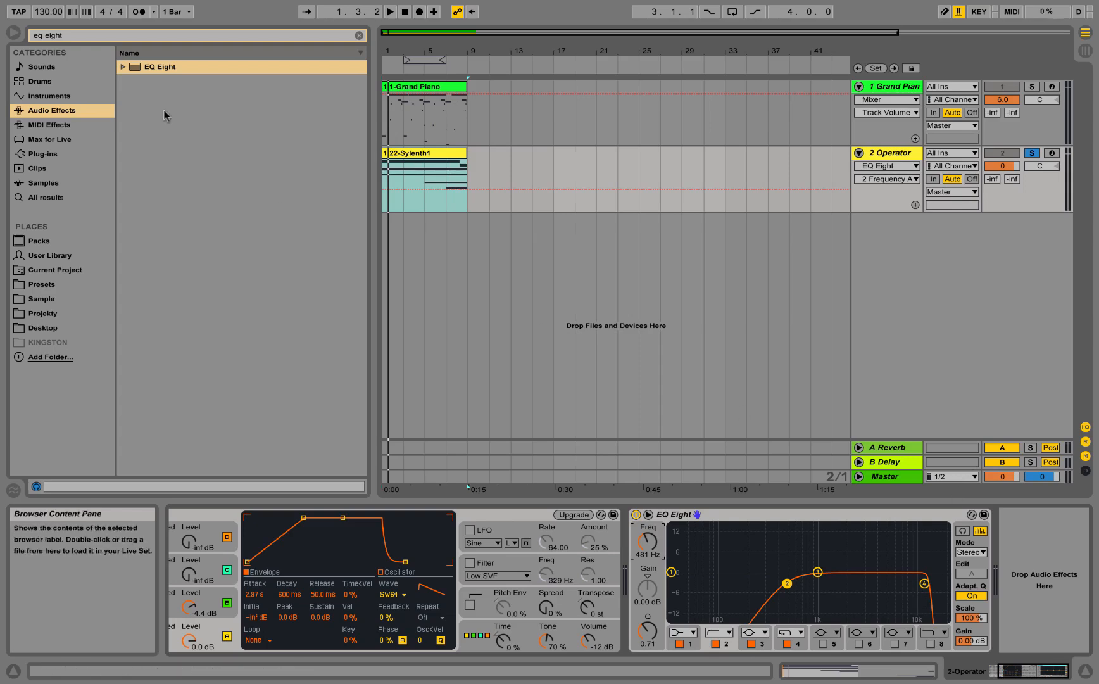
Step: Find the Reverb effect, add it after EQ Eight with Dry/Wet at 100%, and play the strings
left_click(105, 36)
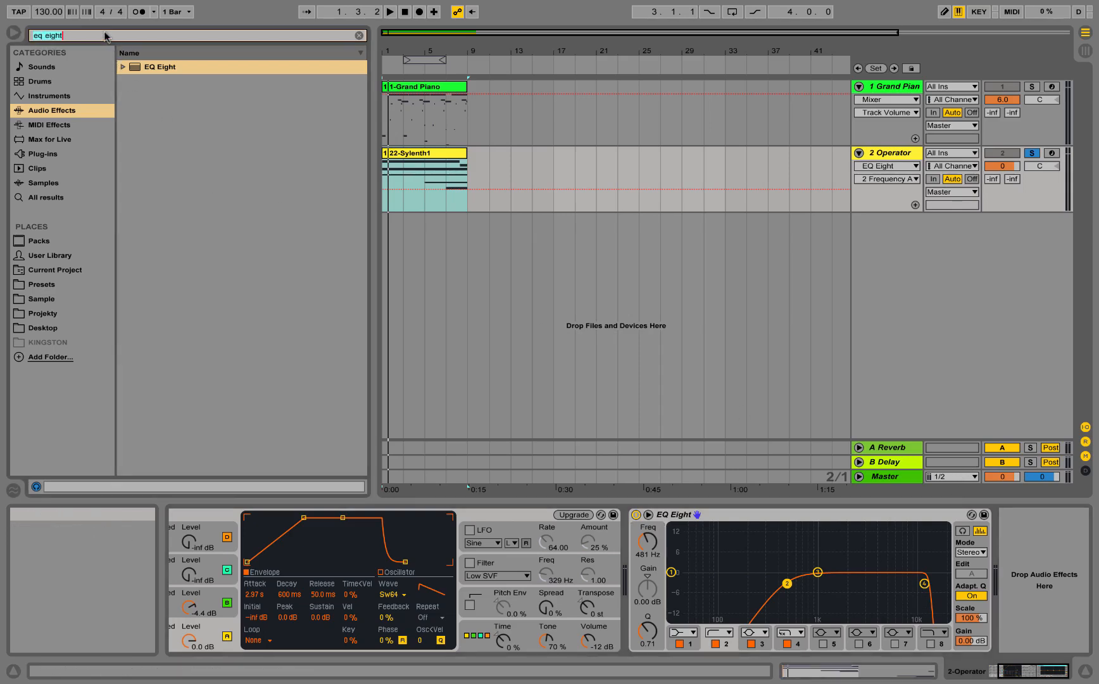
key("BackSpace")
type("reverb")
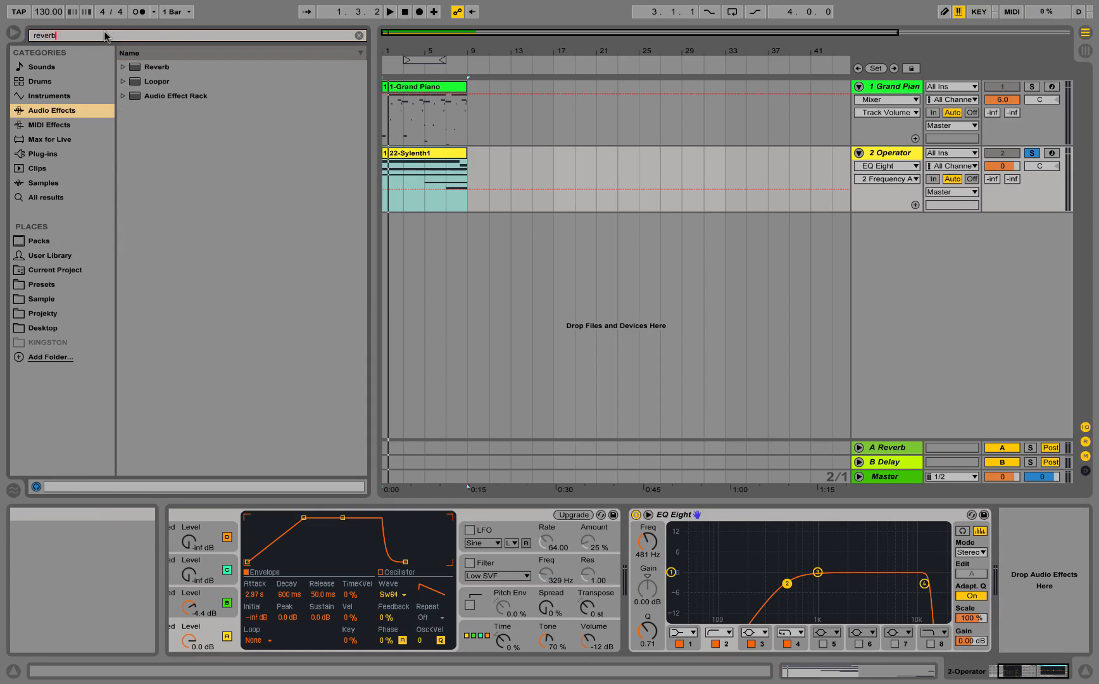
double_click(262, 67)
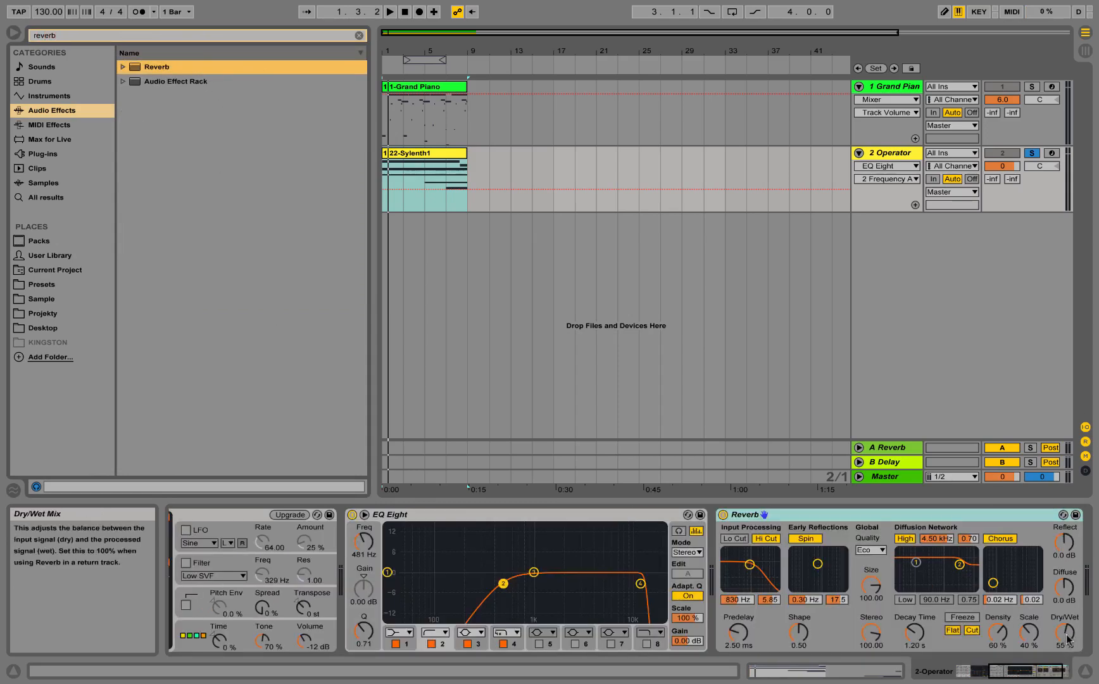
left_click_drag(1067, 638, 1067, 608)
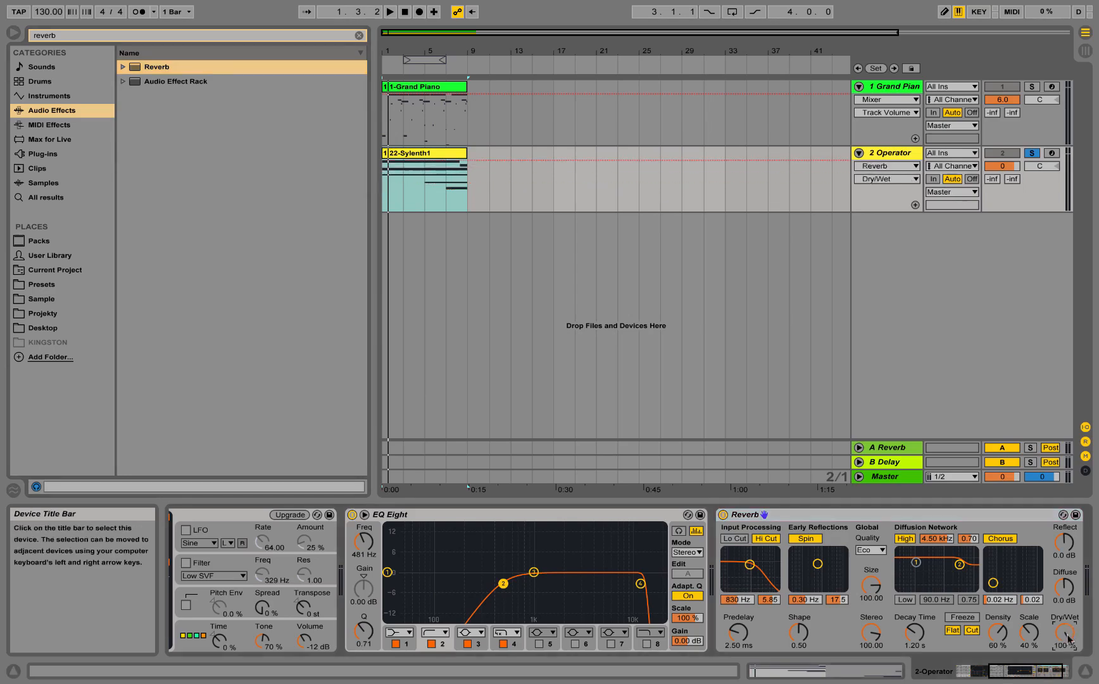
key("space")
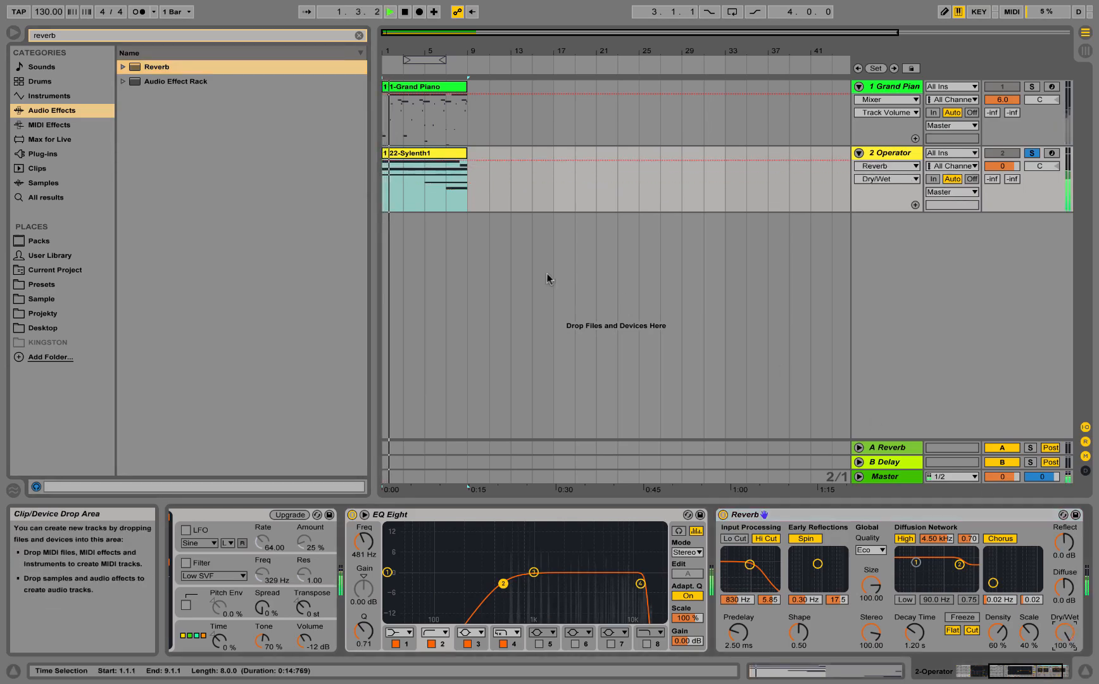
Step: Stop playback, find the Auto Filter effect and add it after Reverb on the Operator track
key("space")
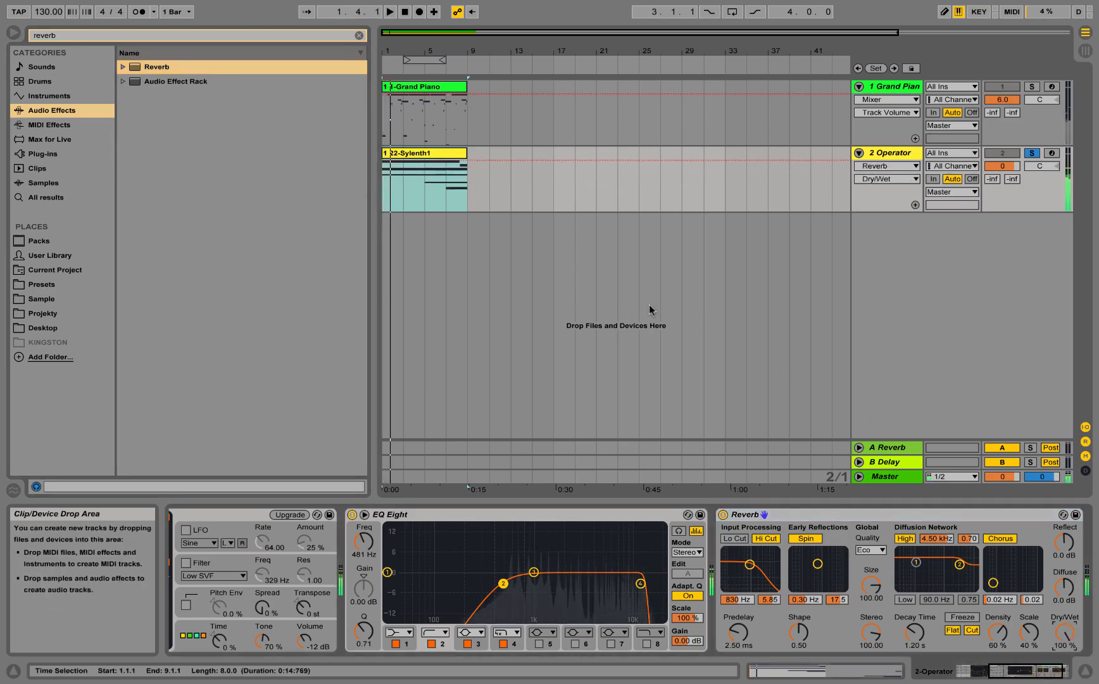
double_click(80, 35)
key("BackSpace")
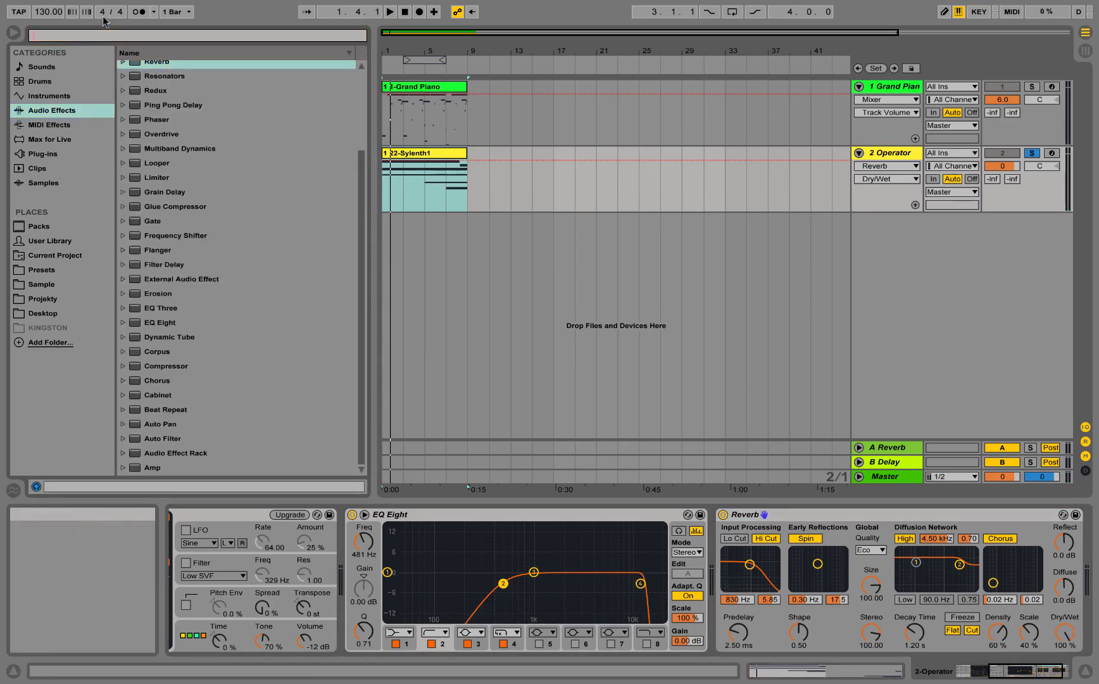
type("ato")
key("BackSpace")
type("uto")
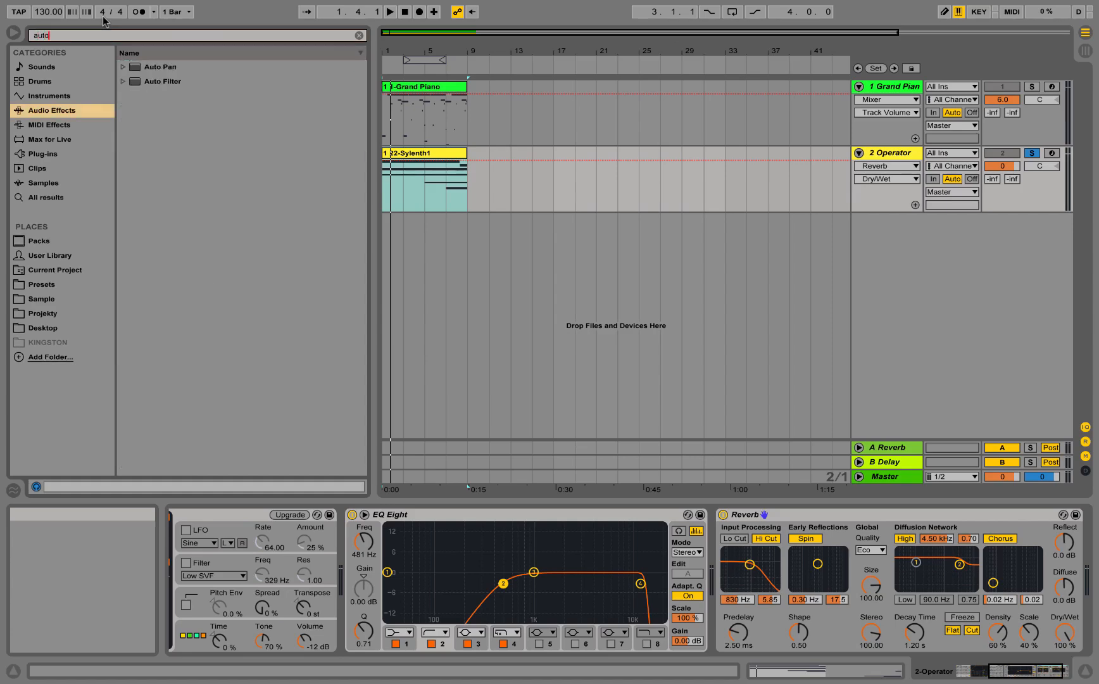
type(" filter")
double_click(159, 67)
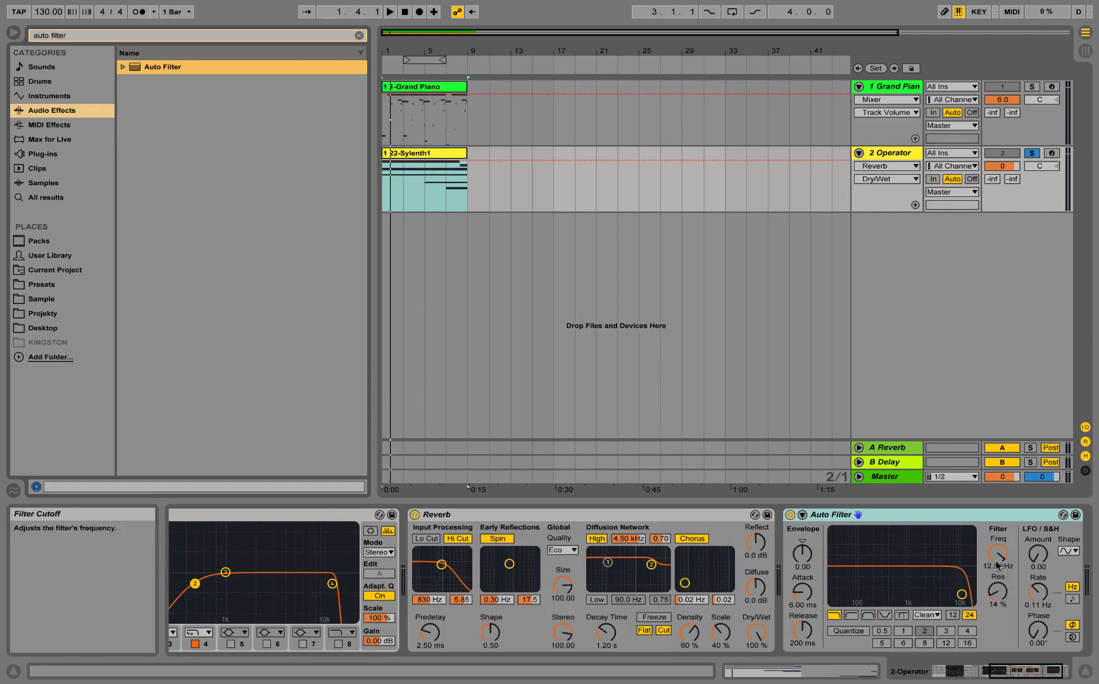
Step: Set Auto Filter's type to Morph and lower its cutoff frequency to 1.81 kHz
left_click(901, 614)
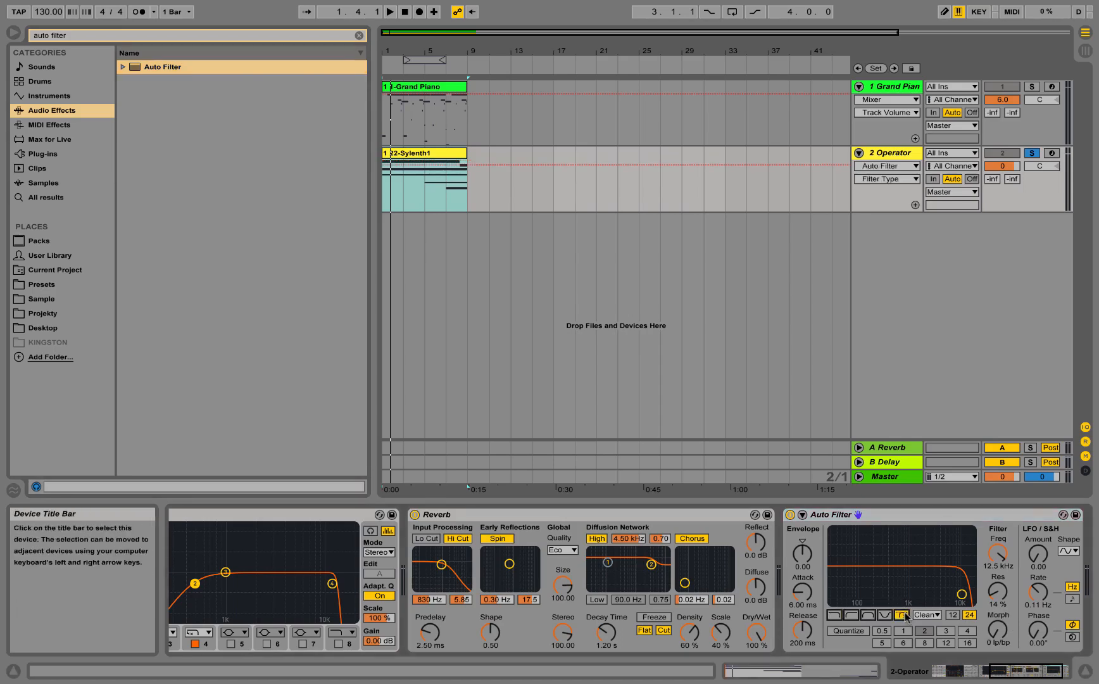
left_click(997, 631)
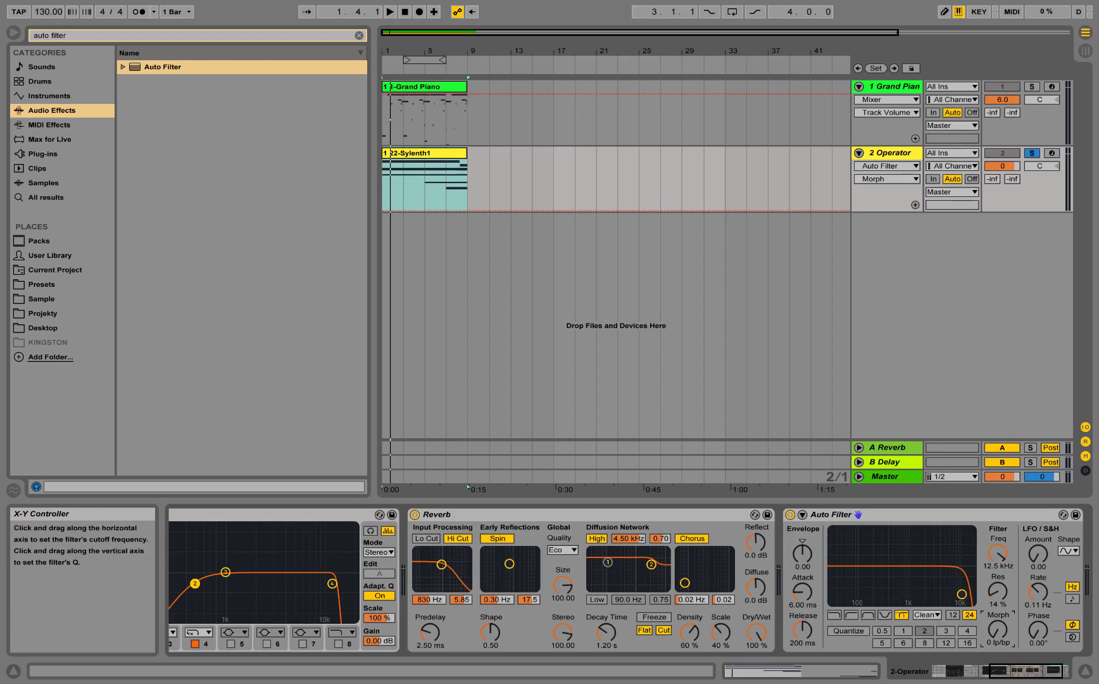
left_click_drag(962, 594, 921, 592)
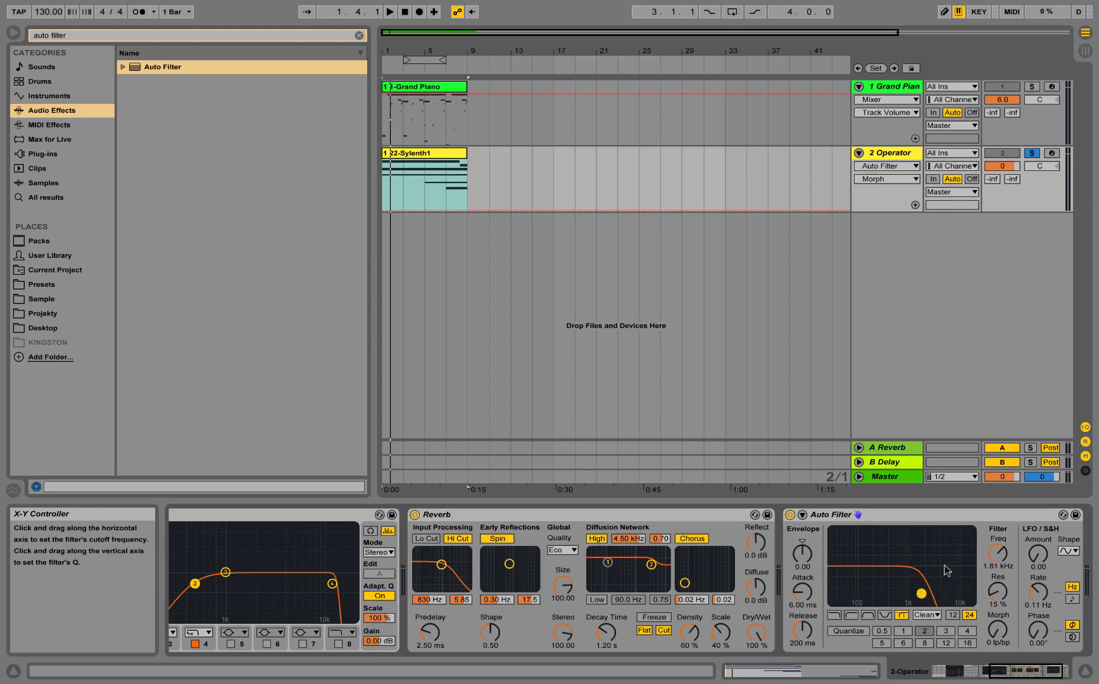
left_click(903, 618)
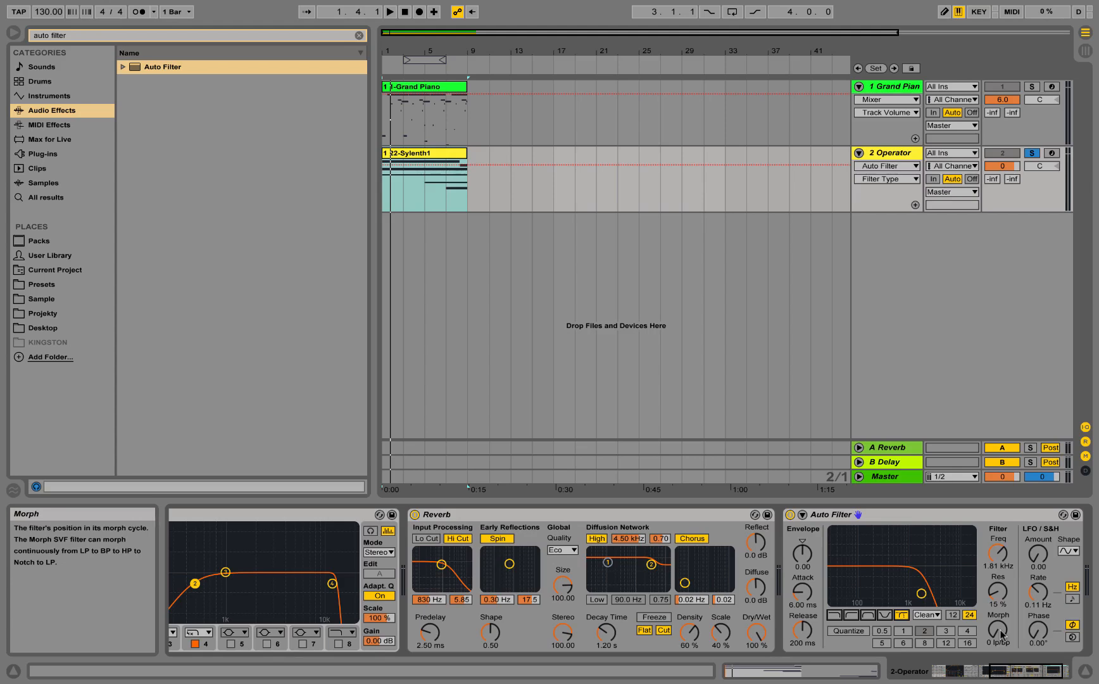
Step: Play the strings while sweeping Auto Filter's Morph control, and stop playback
key("space")
mouse_move(1001, 635)
left_mouse_down()
mouse_move(1001, 583)
mouse_move(1002, 626)
left_mouse_up()
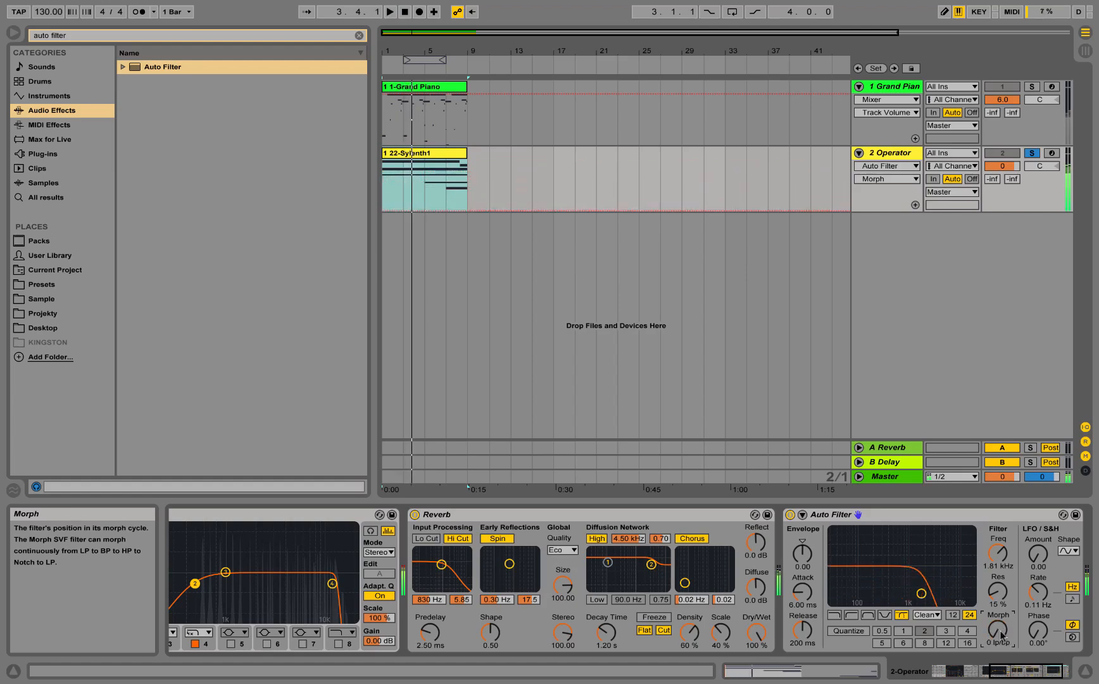
key("space")
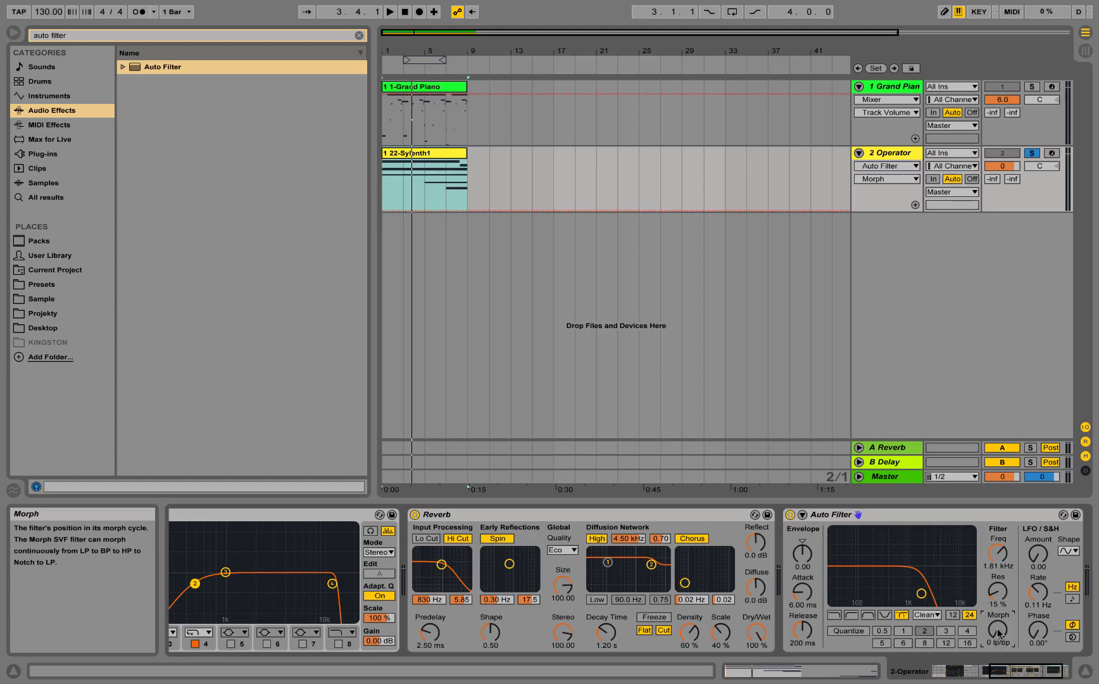
Step: Draw Morph automation on the Operator track with peaks at bars 3 and 7 and minimums at bars 1, 5 and 9, and play it
left_click(384, 211)
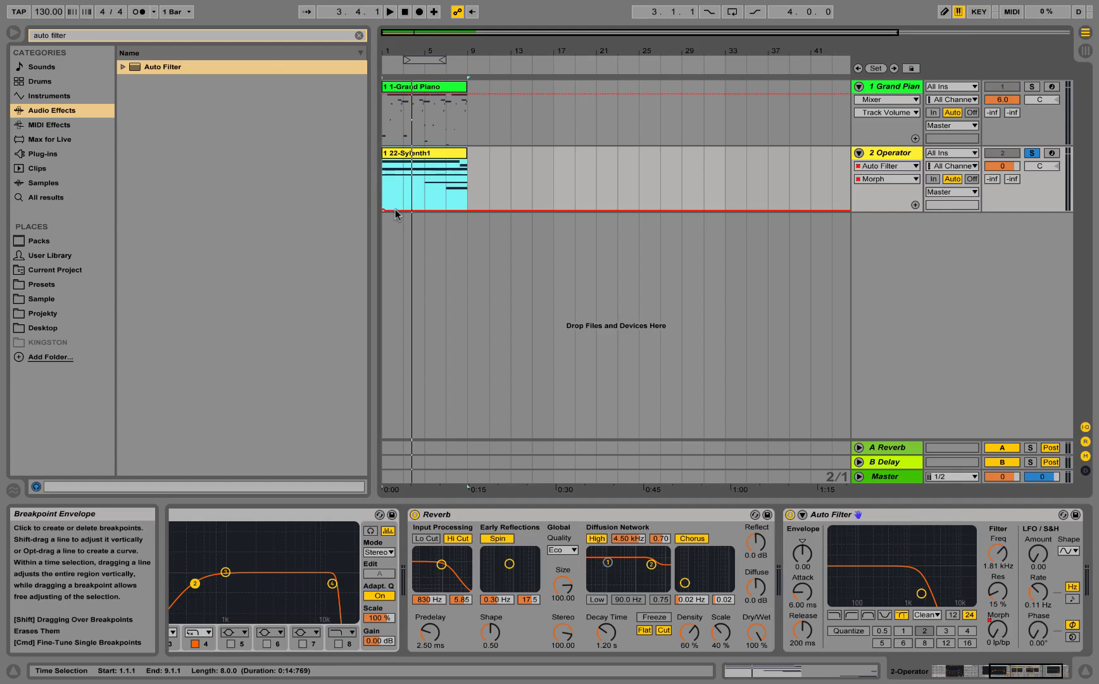
left_click_drag(398, 210, 424, 210)
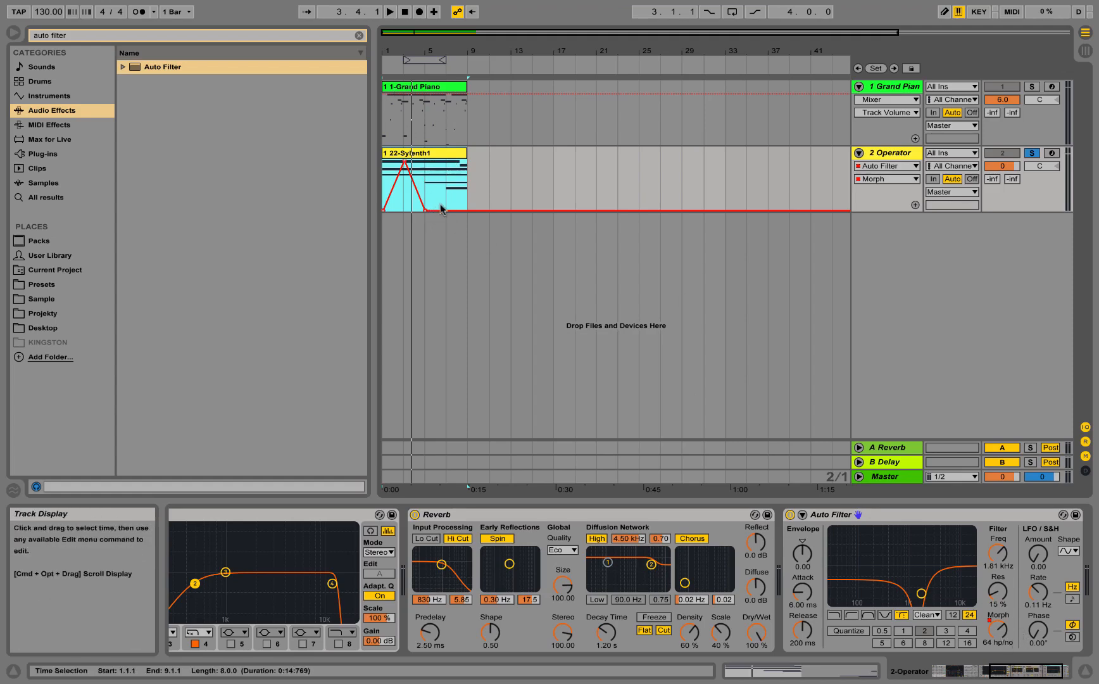
mouse_move(448, 210)
left_mouse_down()
mouse_move(445, 162)
mouse_move(467, 209)
left_mouse_up()
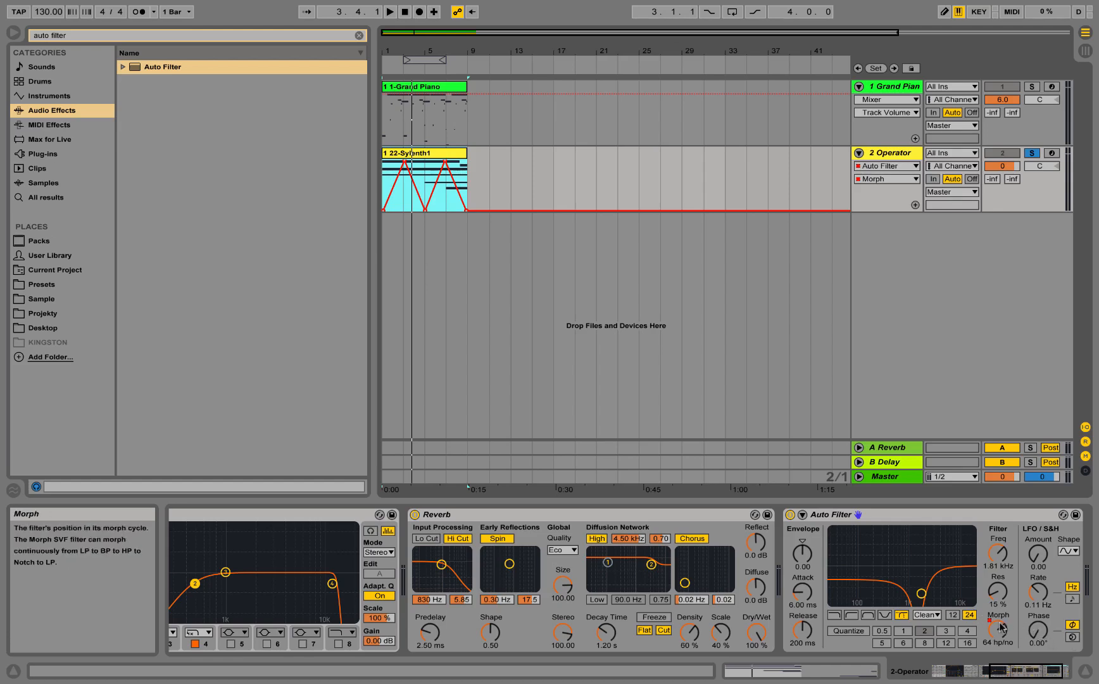
key("space")
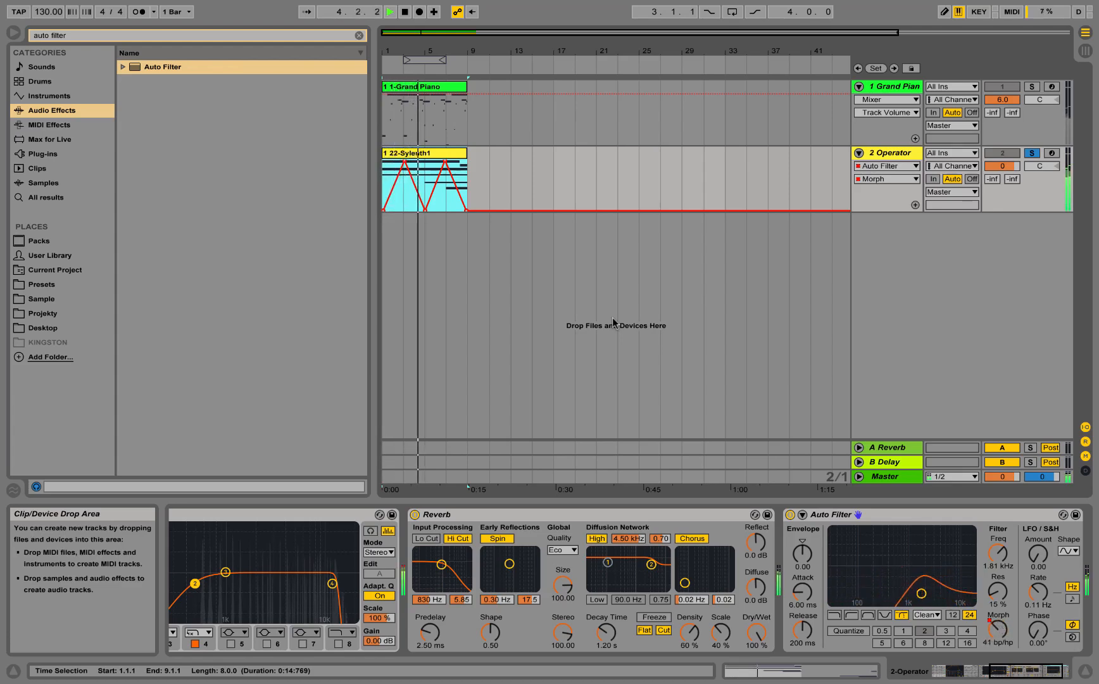
Step: Stop playback, insert an audio track, and place 1 Guitar-2-2.aif from the Instruments folder in Finder on it at bar 1
left_click(965, 248)
right_click(962, 250)
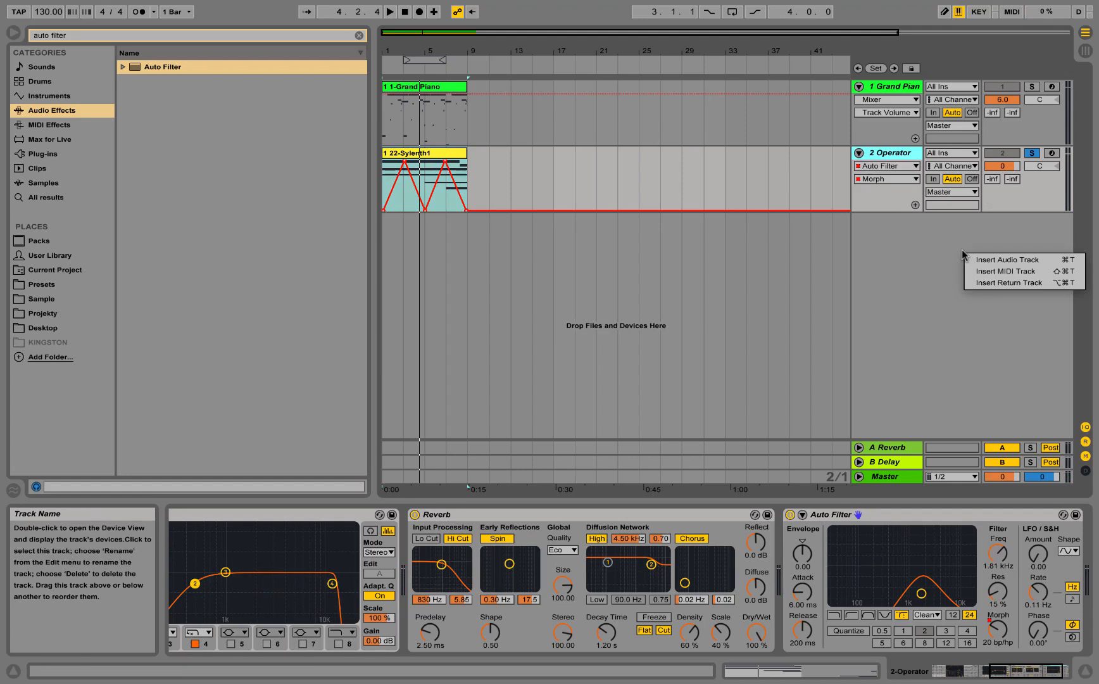
right_click(901, 317)
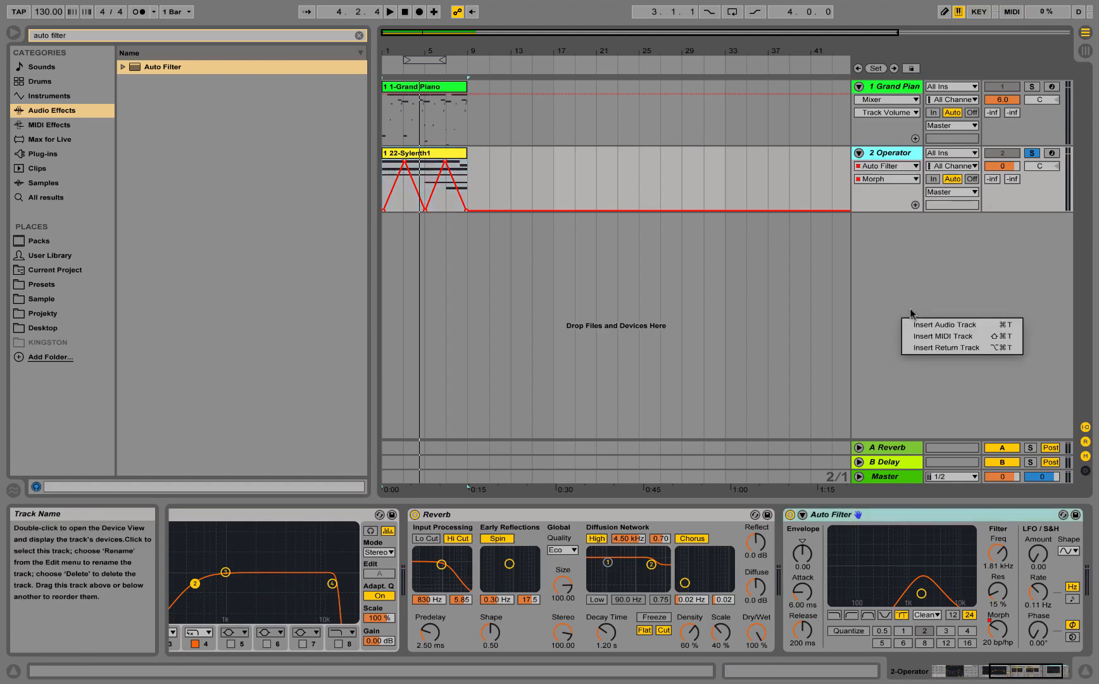
left_click(947, 324)
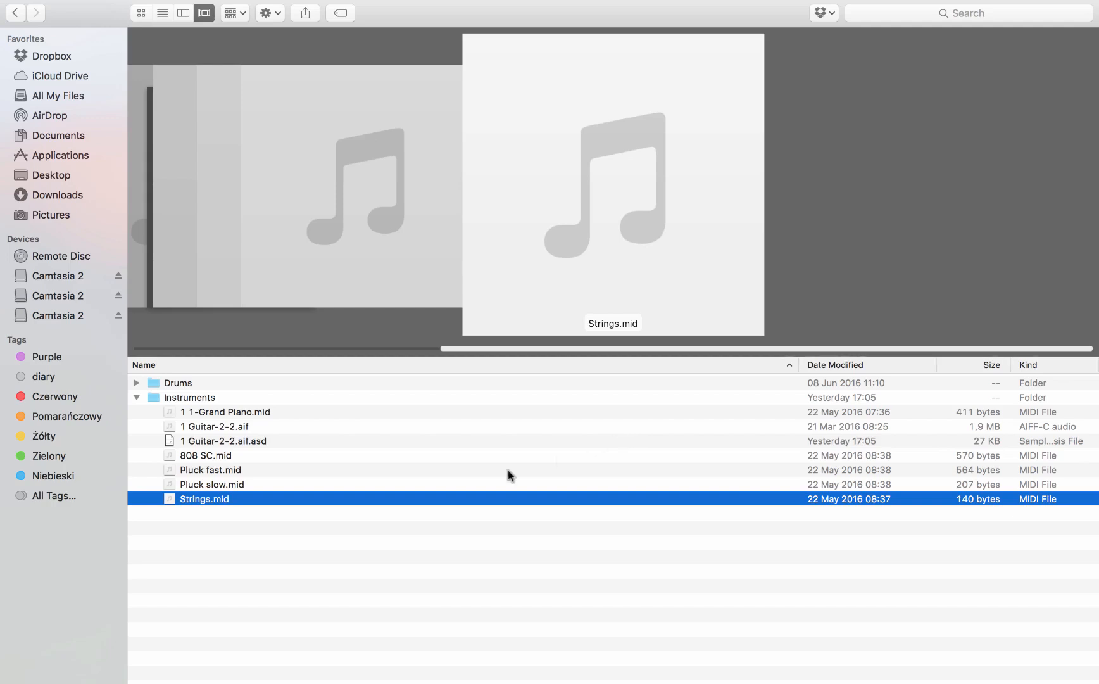
left_click(208, 427)
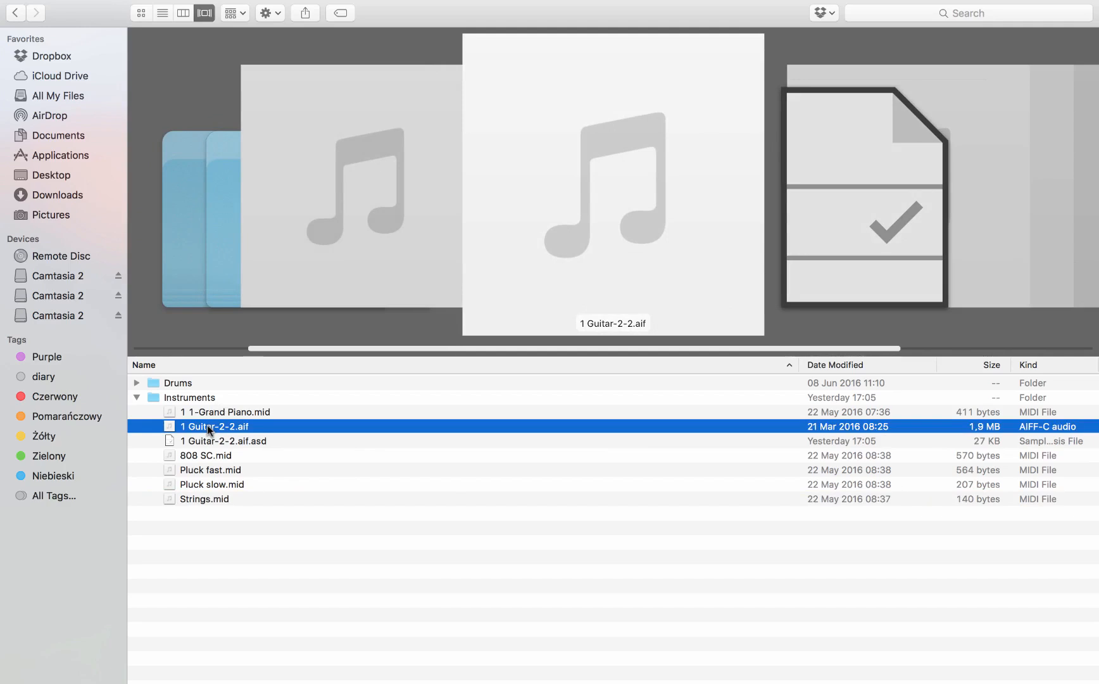
left_click_drag(207, 425, 384, 236)
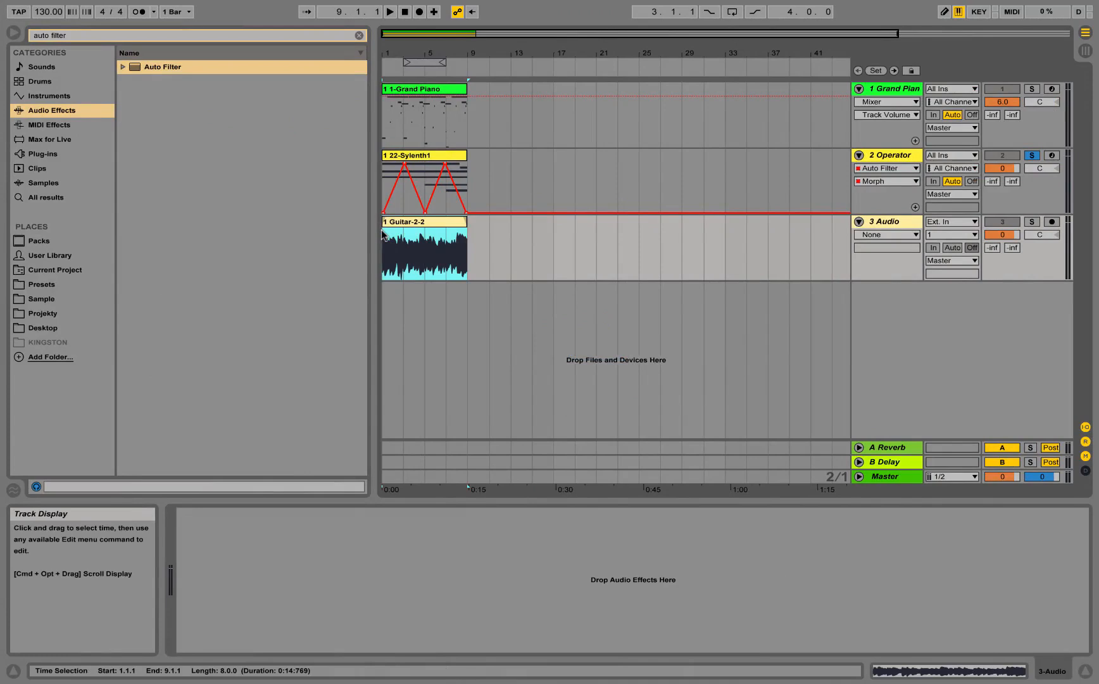
Step: Solo the guitar track and play a short passage of it
left_click(1031, 222)
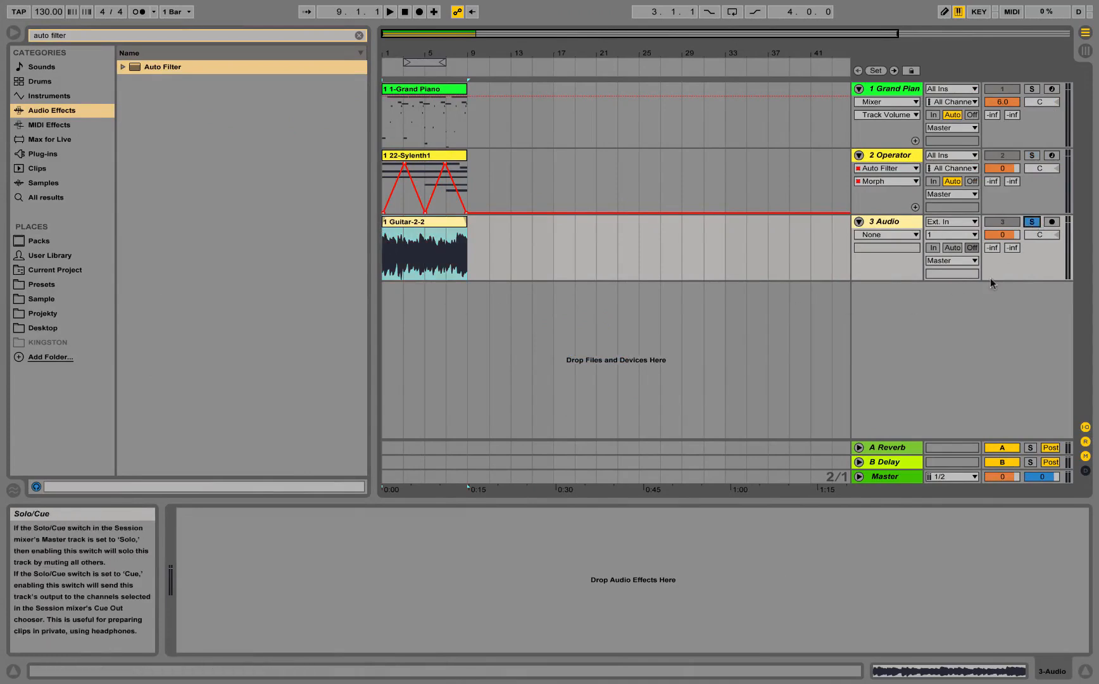
key("space")
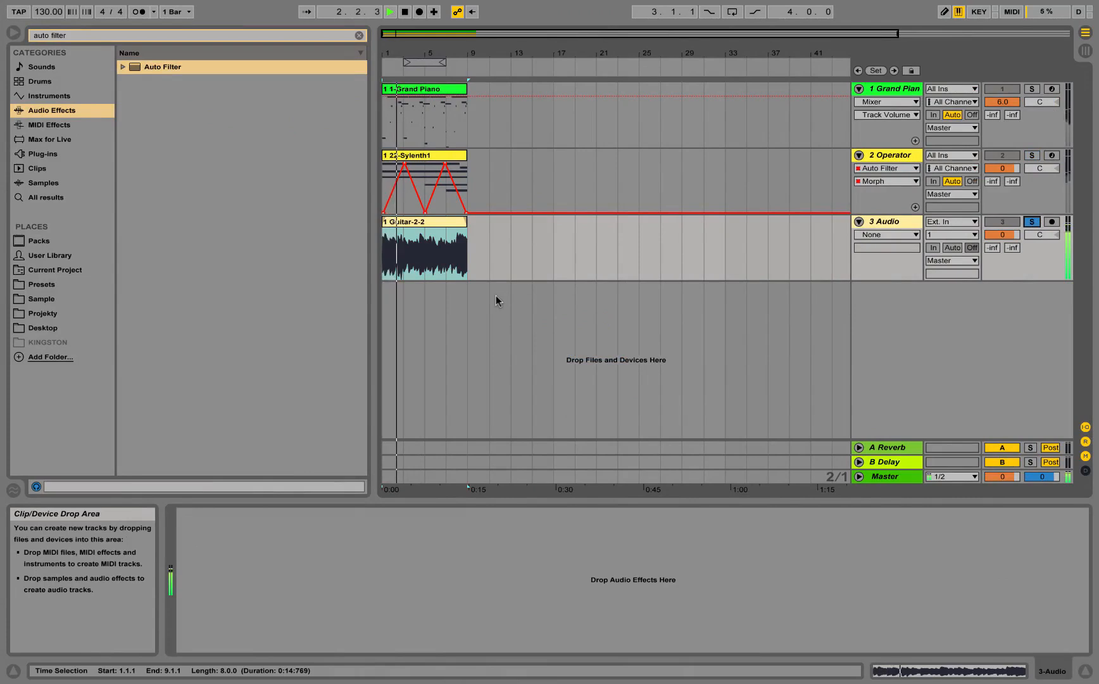
key("space")
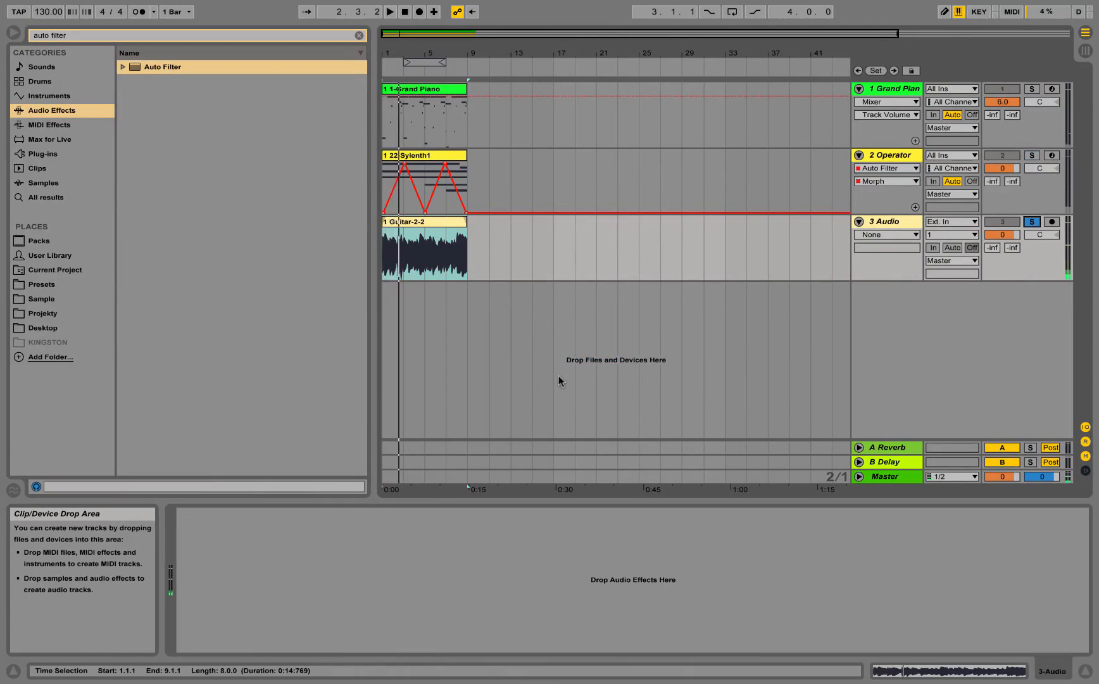
Step: Add EQ Eight to the guitar track and make band 2 a gentle low cut at 370 Hz
left_click(81, 35)
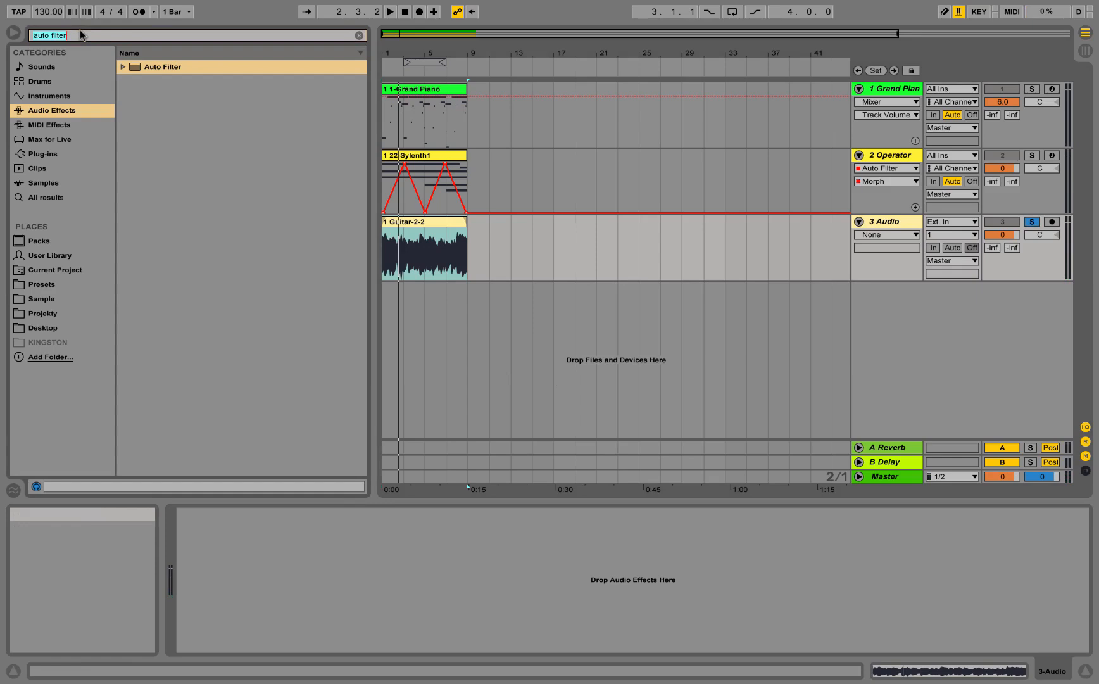
type("eq")
double_click(160, 96)
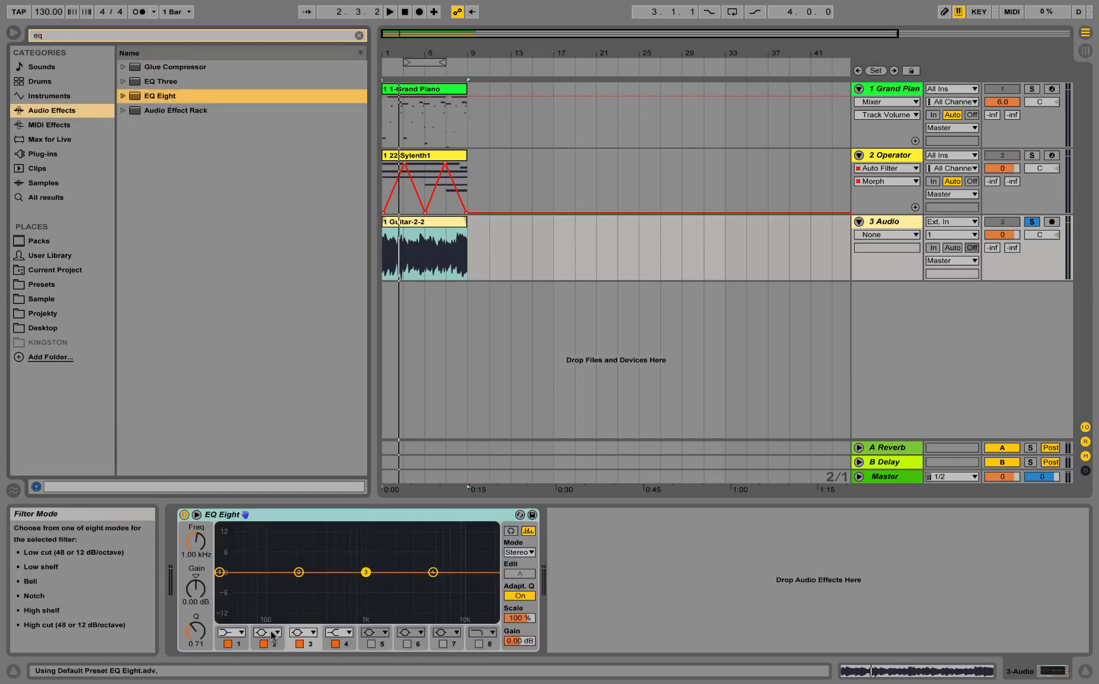
left_click(266, 632)
left_click(258, 557)
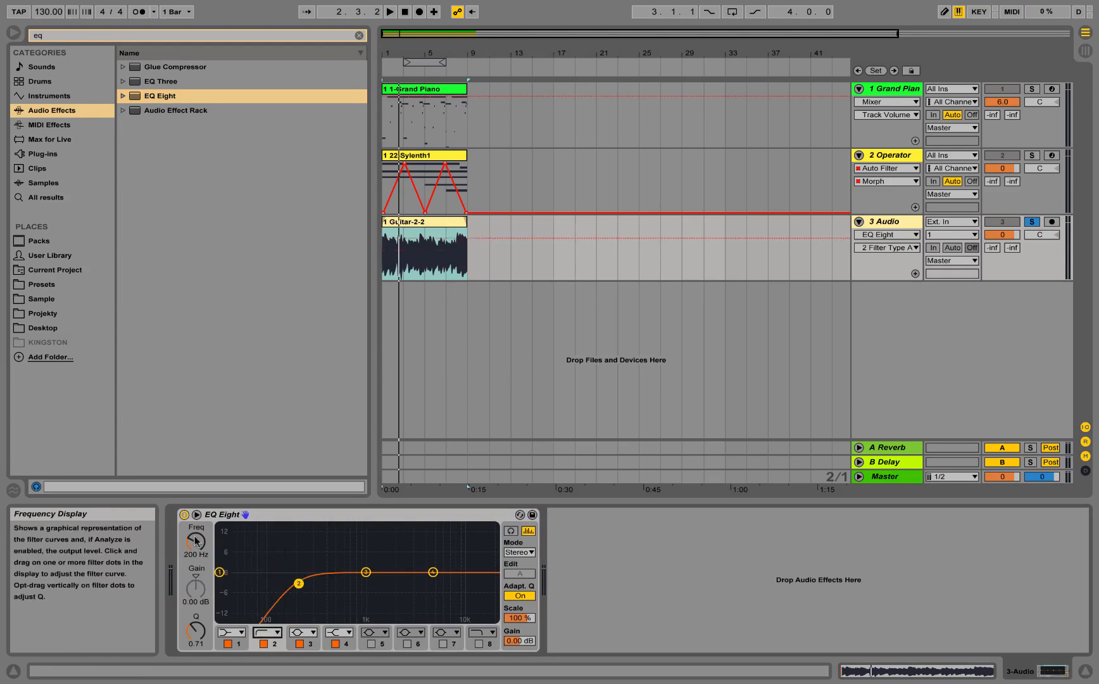
left_click_drag(196, 542, 196, 529)
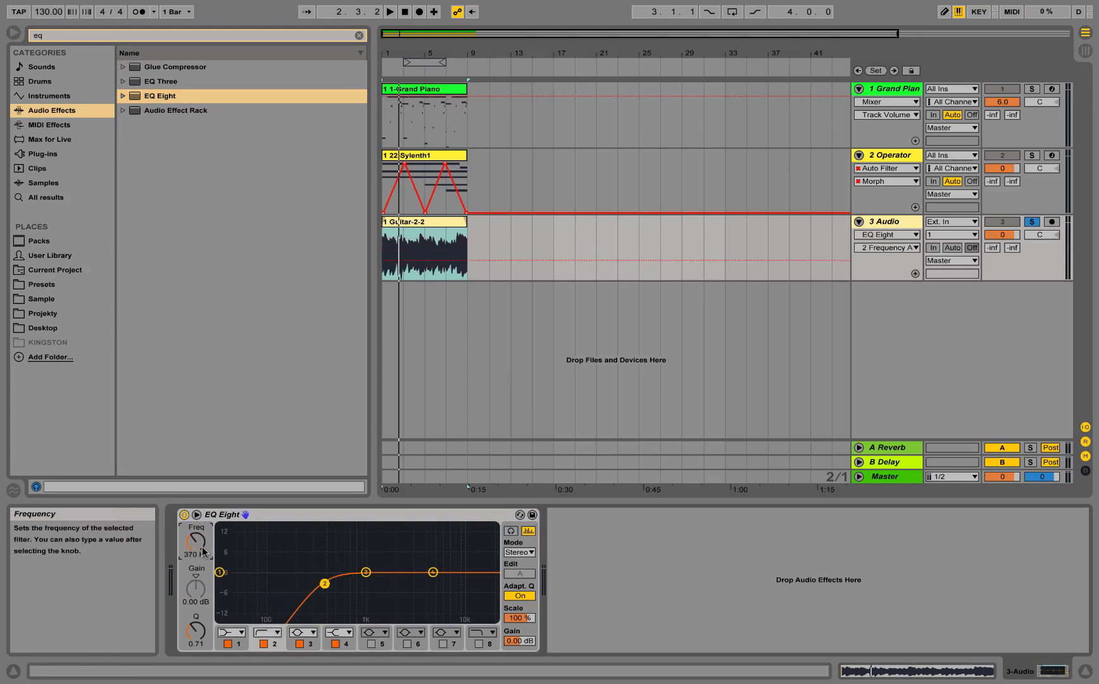
Step: Raise the guitar's band 2 low cut frequency to 593 Hz during playback
key("space")
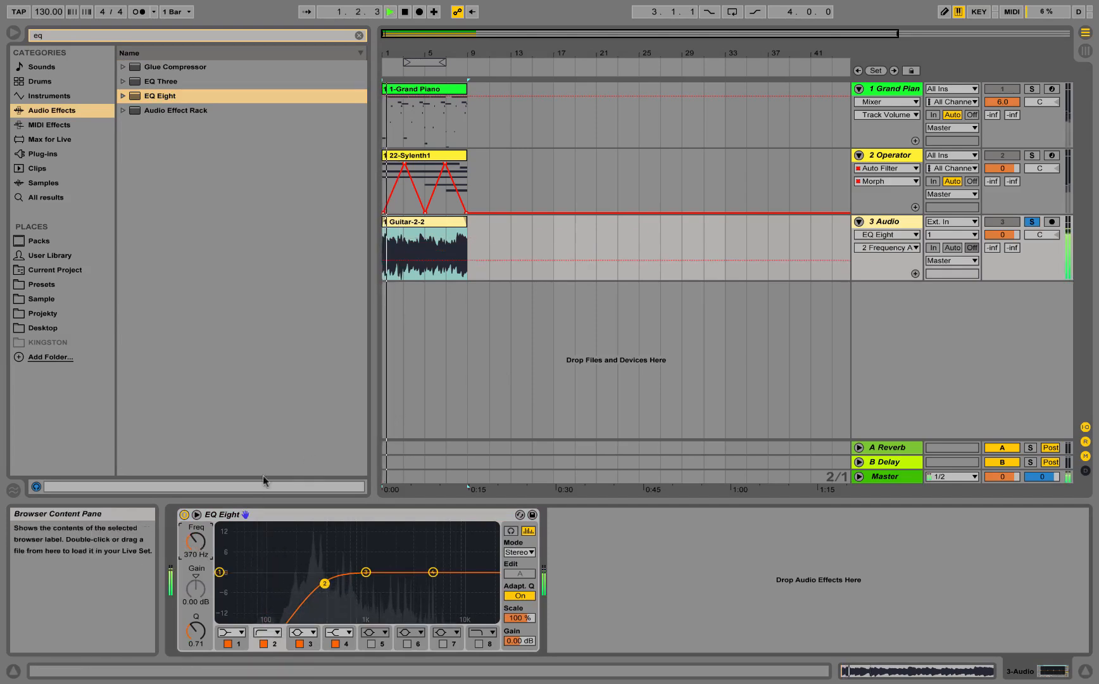
left_click_drag(193, 536, 188, 522)
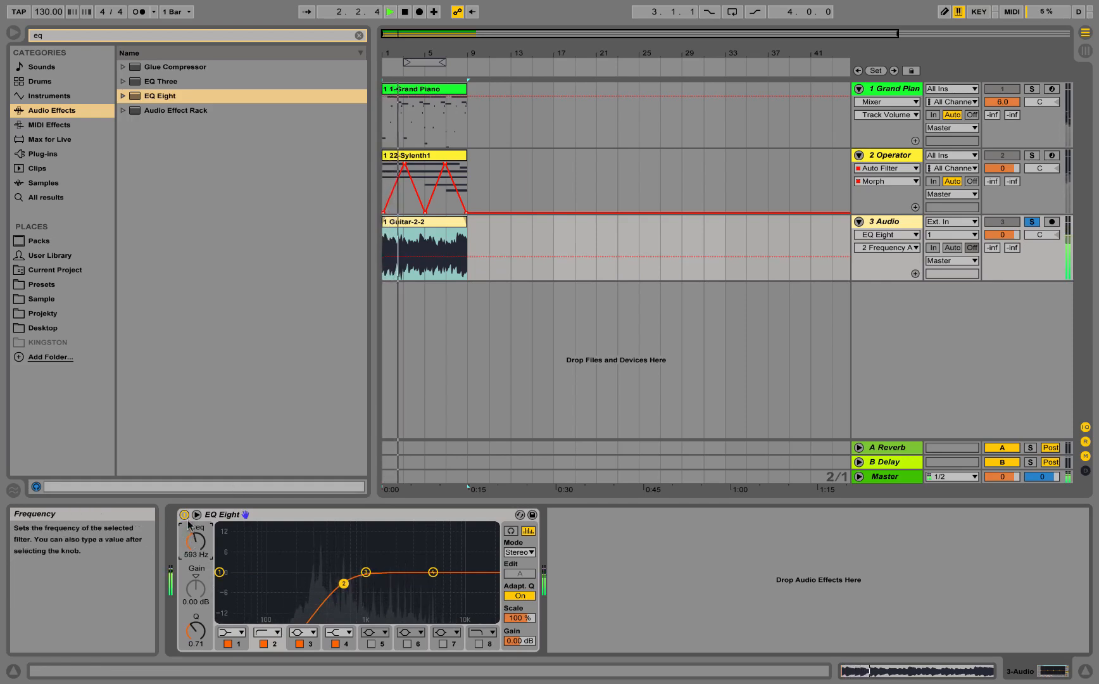
key("space")
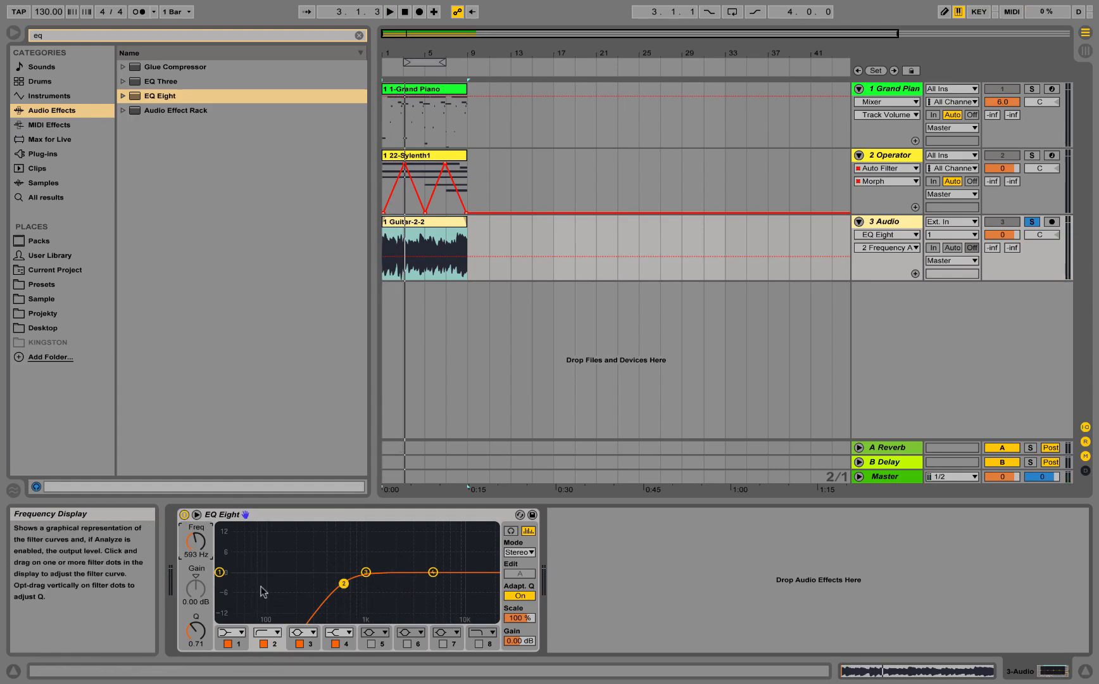
Step: Turn on EQ Eight's audition mode, set band 2 to 501 Hz with Q 0.63, and check the guitar in playback
left_click(511, 532)
left_click_drag(344, 583, 337, 586)
key("space")
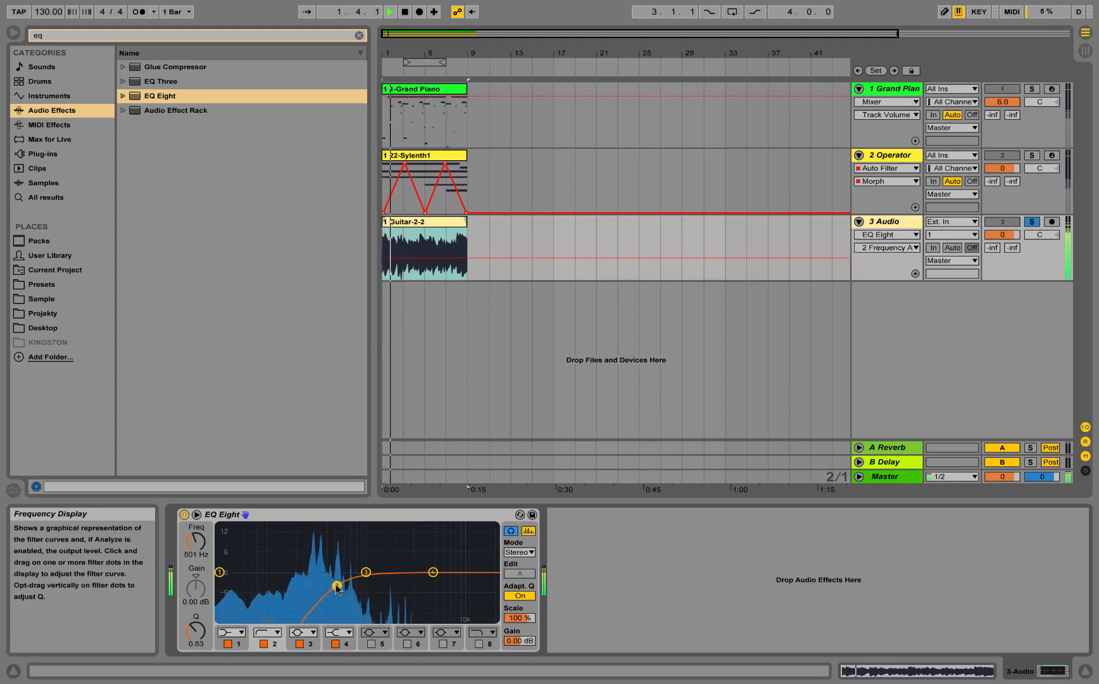
key("space")
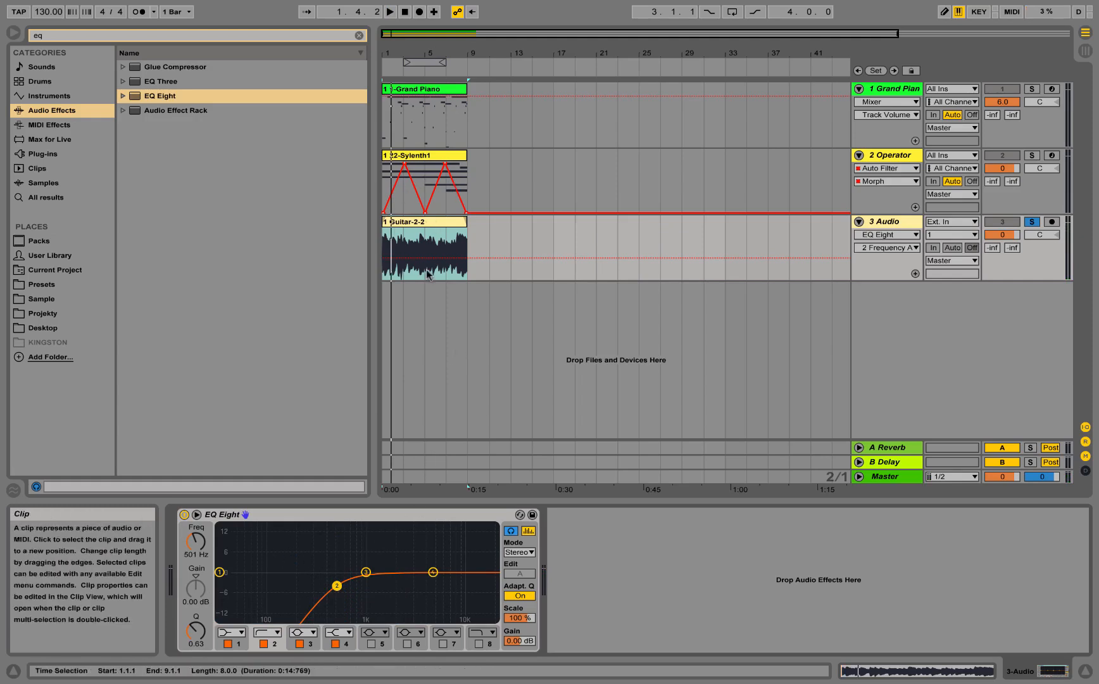
key("space")
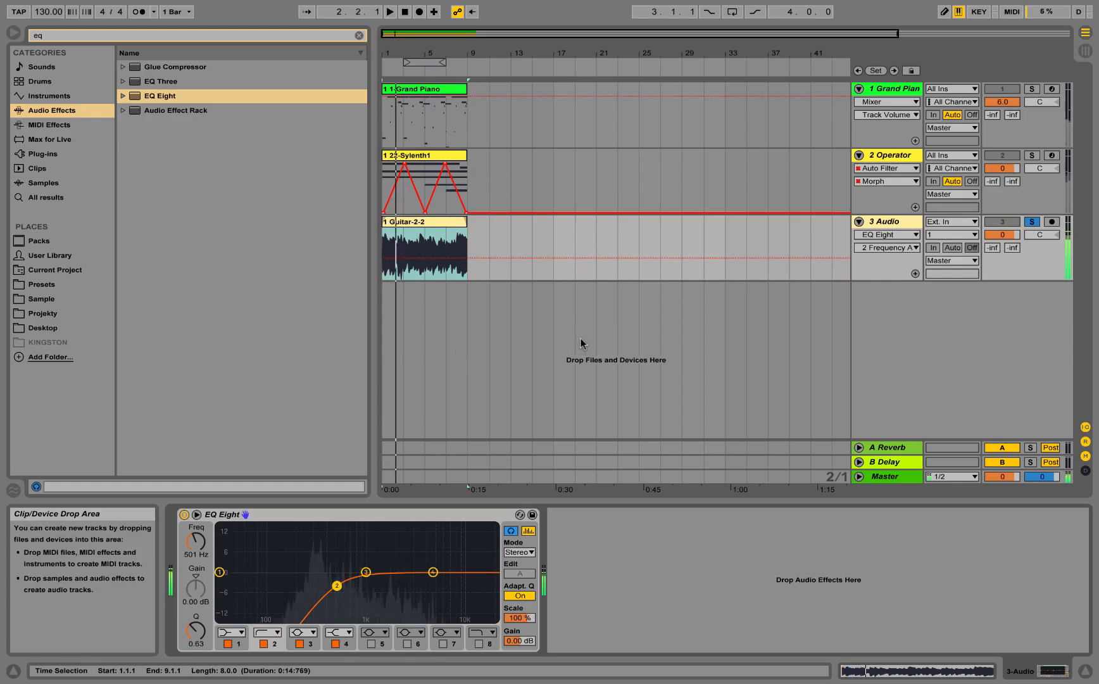
Step: Clear the effect search and add Reverb after EQ Eight on the guitar track
left_click(142, 38)
key("Escape")
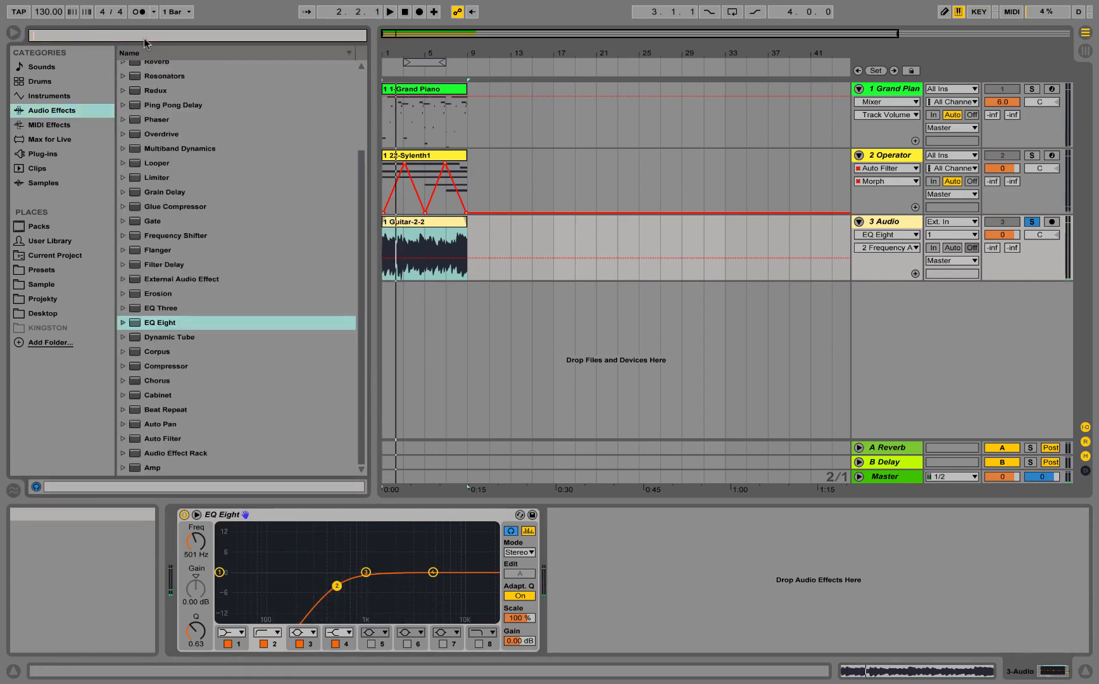
scroll(196, 195, "up", 3)
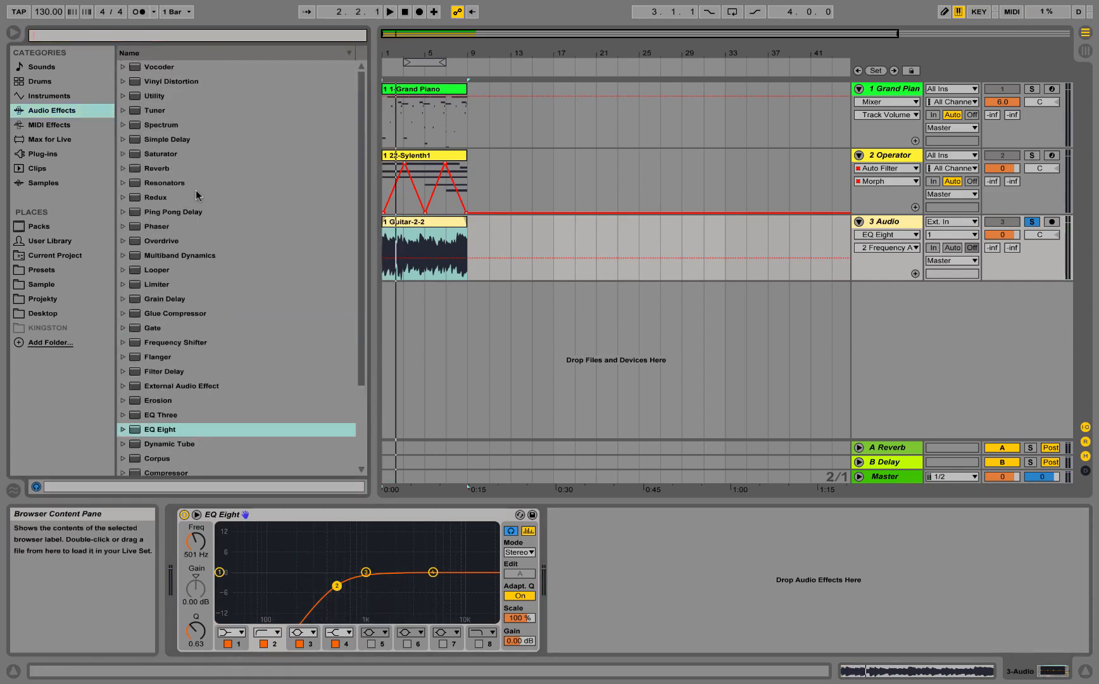
double_click(164, 169)
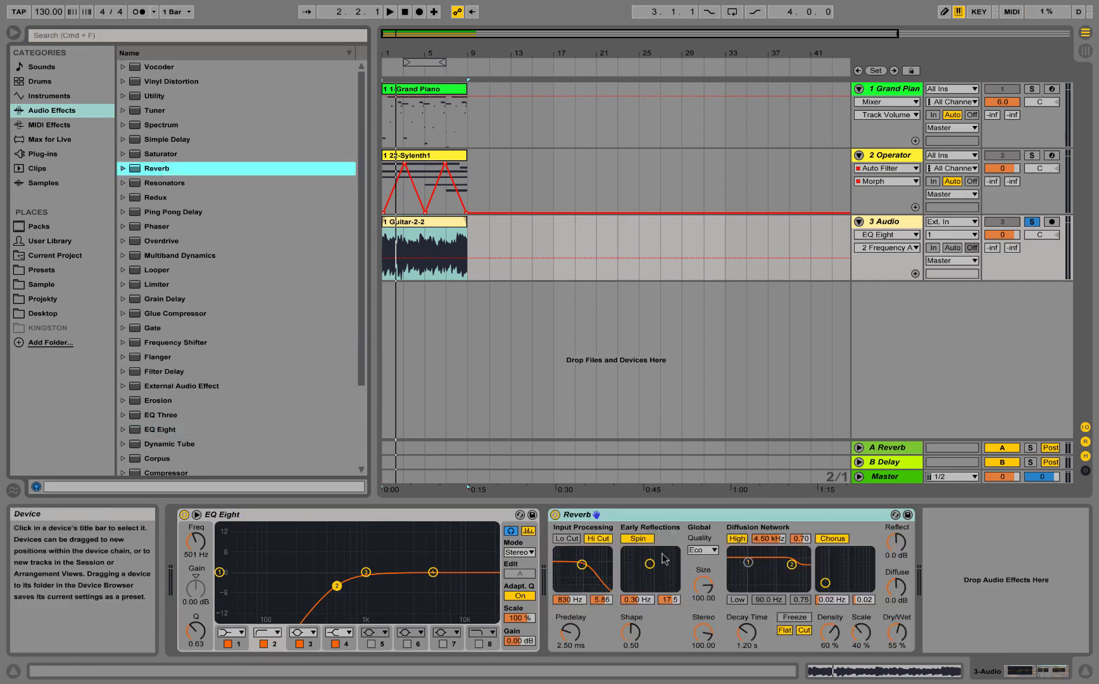
Step: Enable Reverb's input low cut, set the input filter to 4.32 kHz with width 7.05 and decay time to 2.01 s, and audition the guitar
left_click(574, 538)
left_click_drag(581, 564, 606, 574)
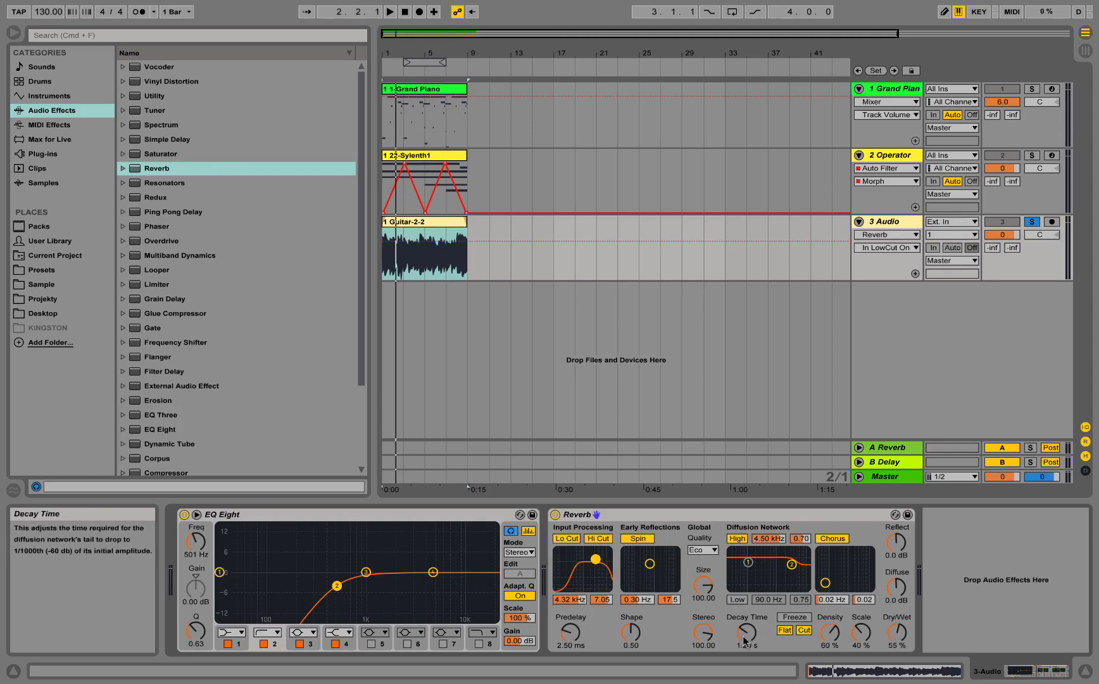
left_click_drag(746, 638, 746, 627)
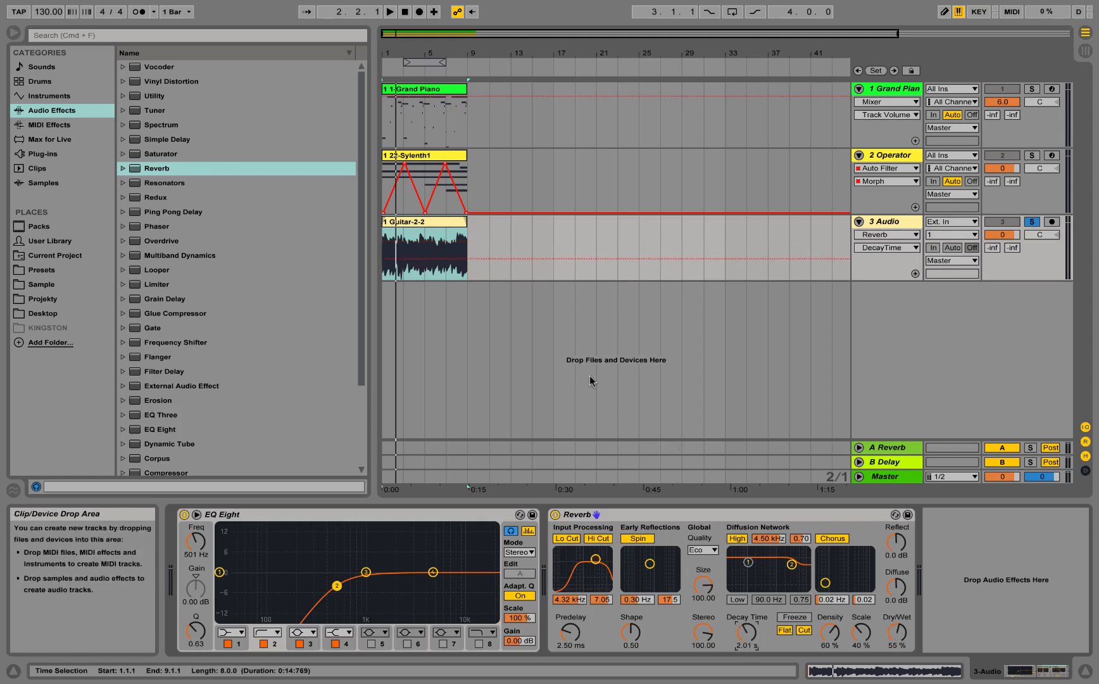
key("space")
key("space")
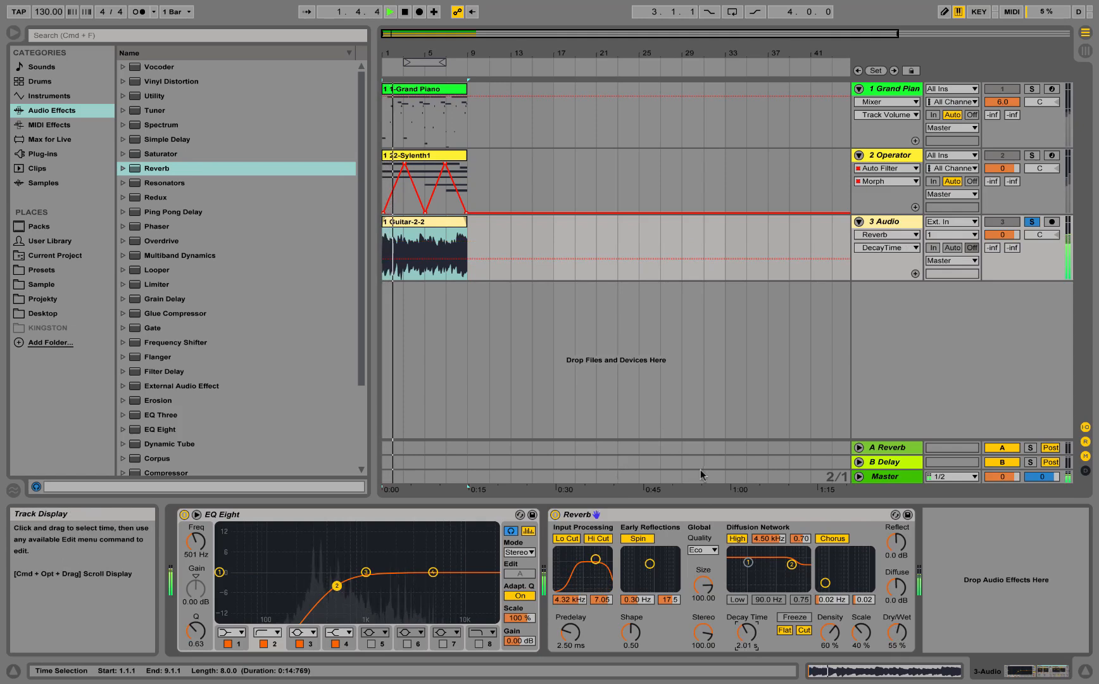
Step: Add Ping Pong Delay after Reverb on the guitar track, set feedback to 36% and dry/wet to 37%, auditioning the sound
left_click(168, 38)
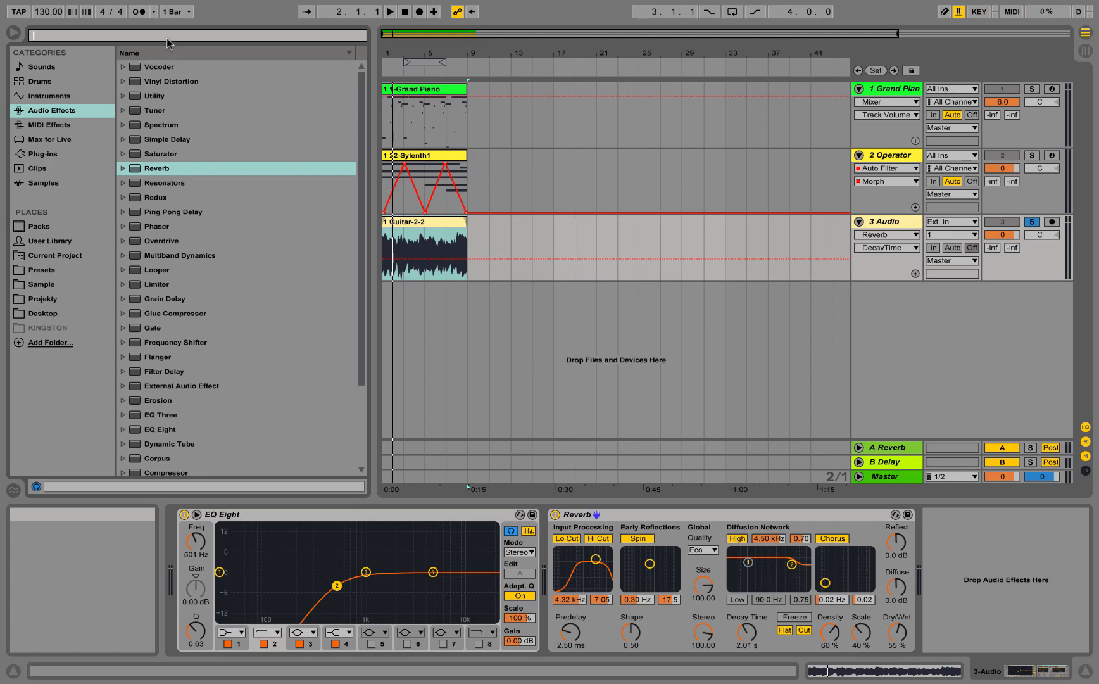
type("ping")
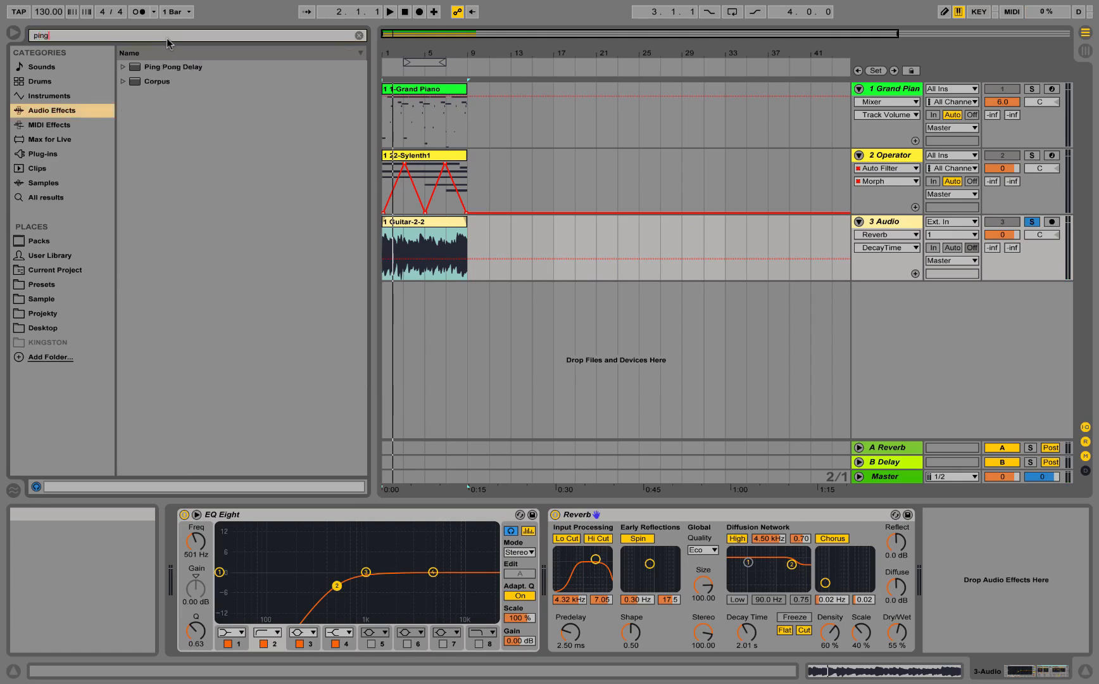
double_click(181, 69)
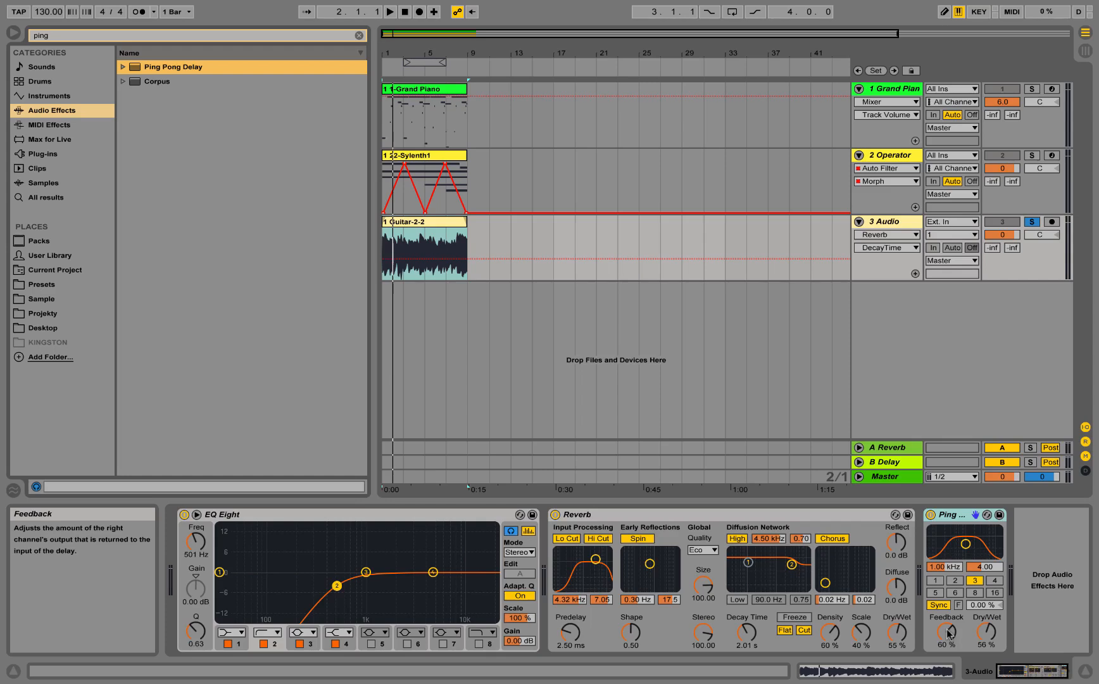
left_click_drag(947, 632, 986, 645)
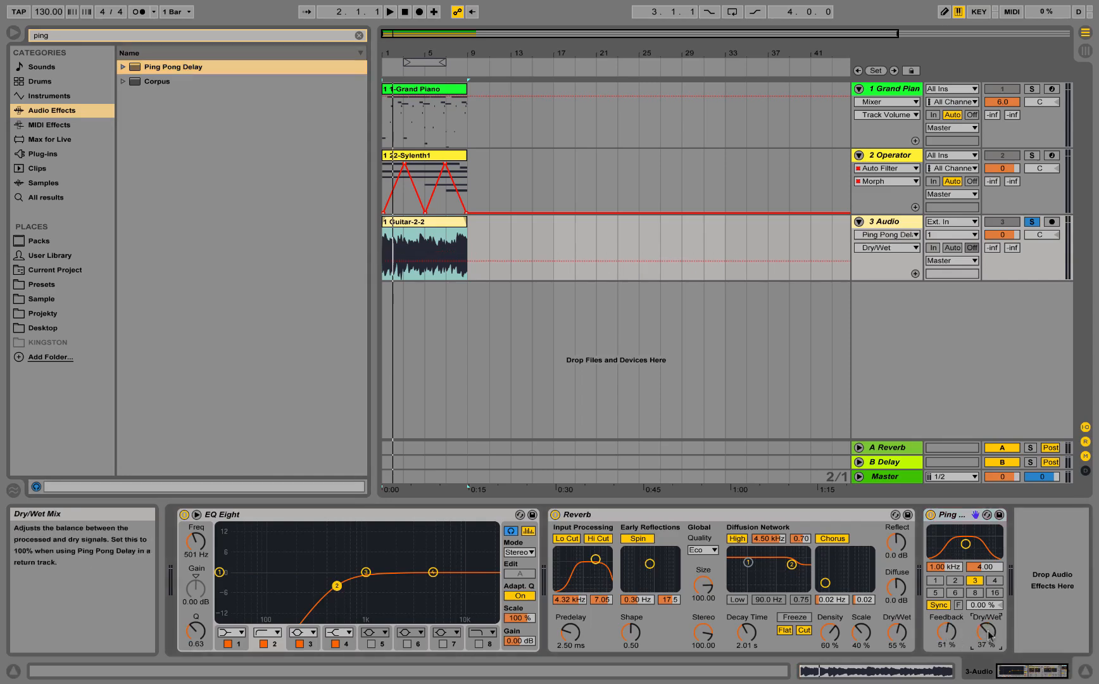
key("space")
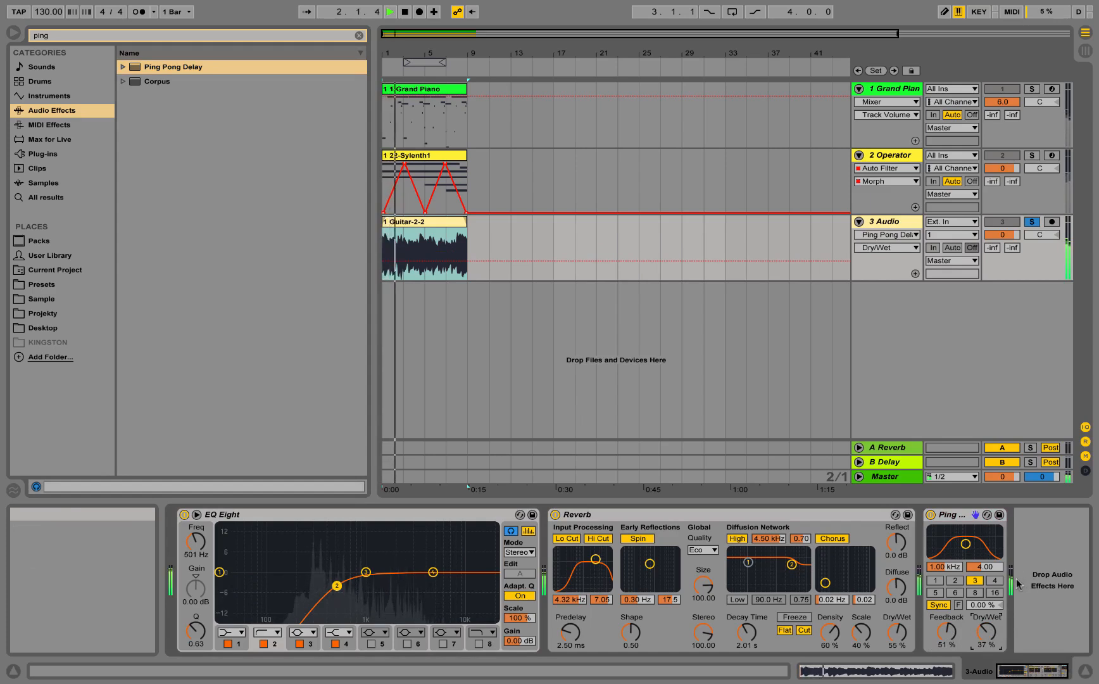
key("space")
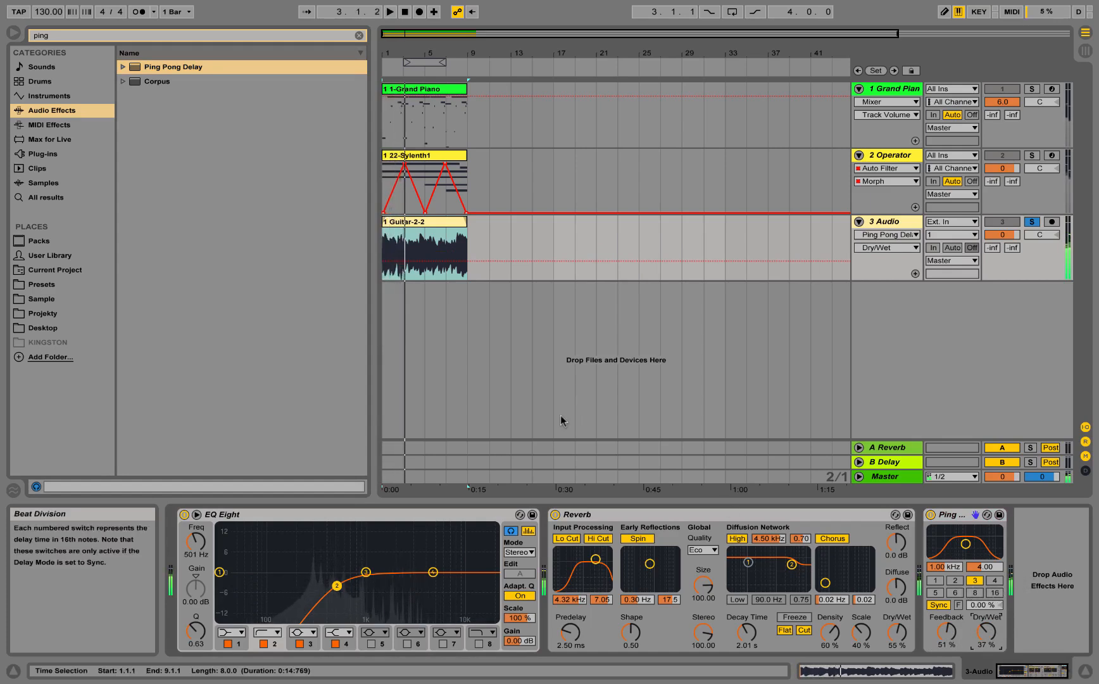
left_click_drag(949, 629, 949, 646)
key("space")
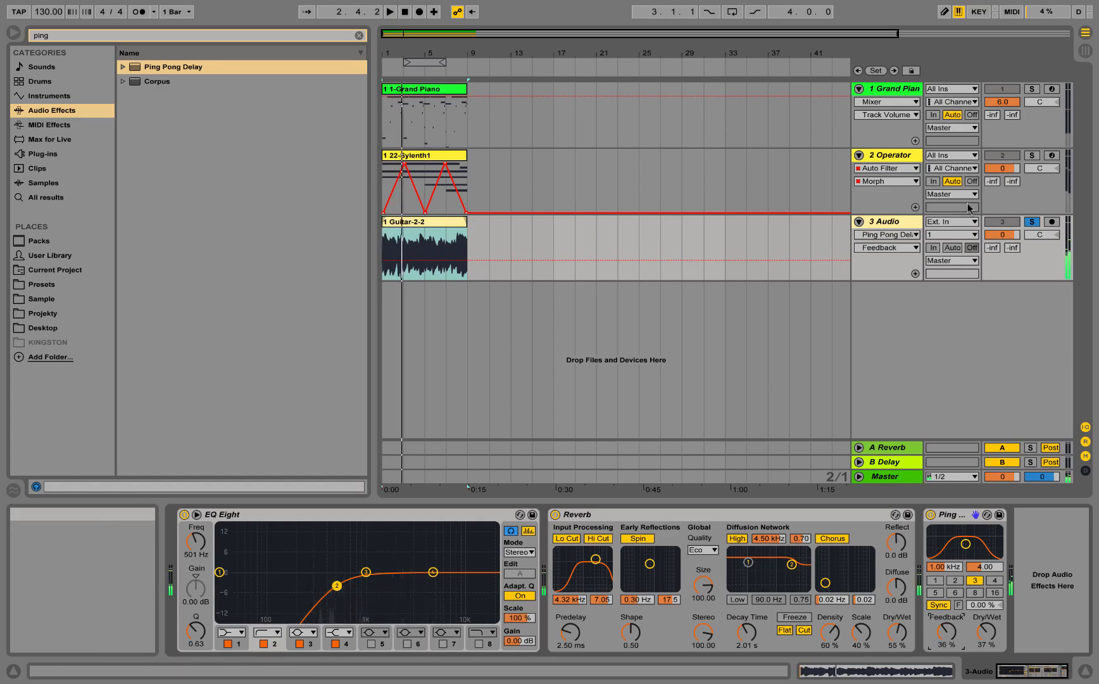
Step: Unsolo the guitar track and play all three tracks together
left_click(1037, 223)
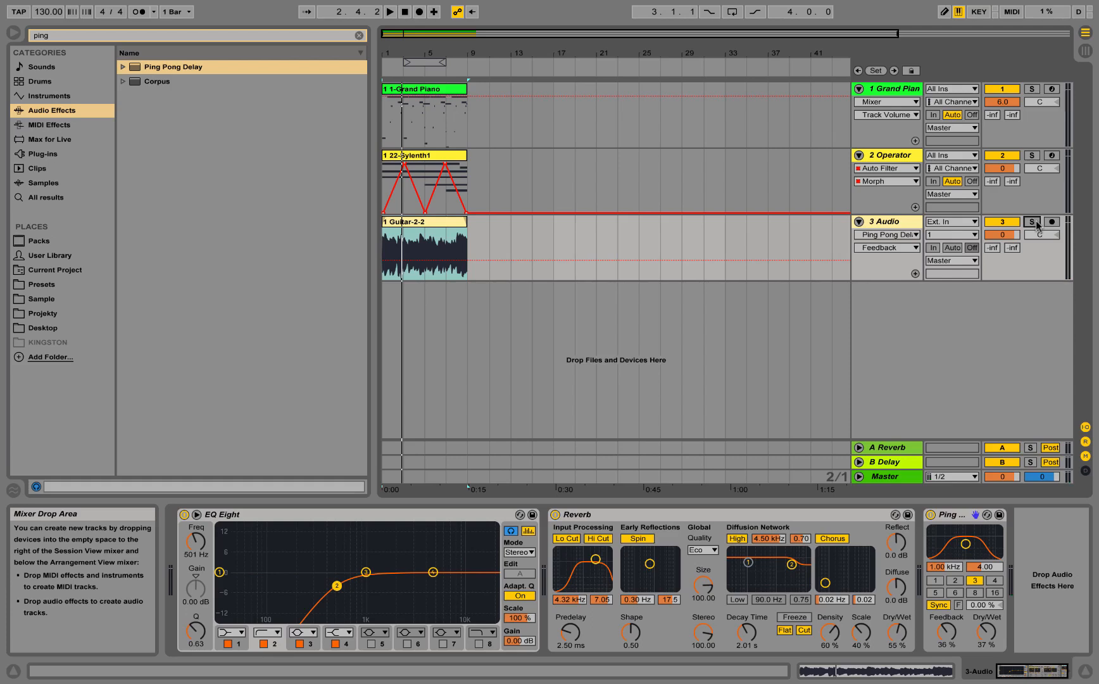
key("space")
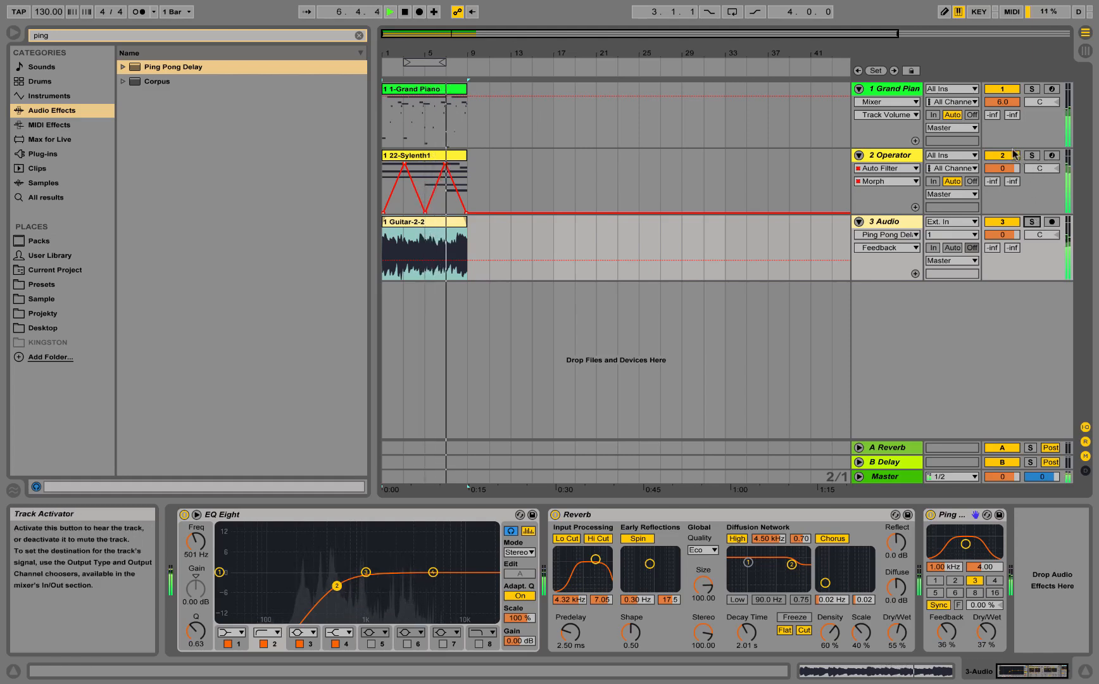
key("space")
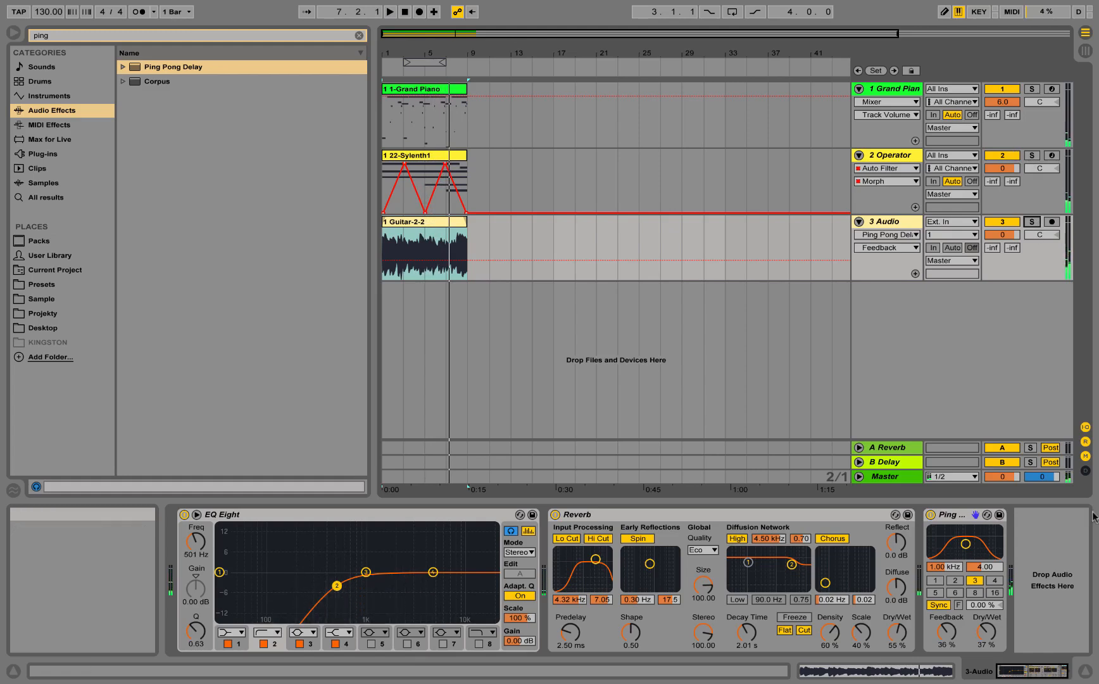
Step: Insert a new MIDI track below the guitar and import Pluck fast.mid from Finder's Instruments folder at bar 1
right_click(861, 319)
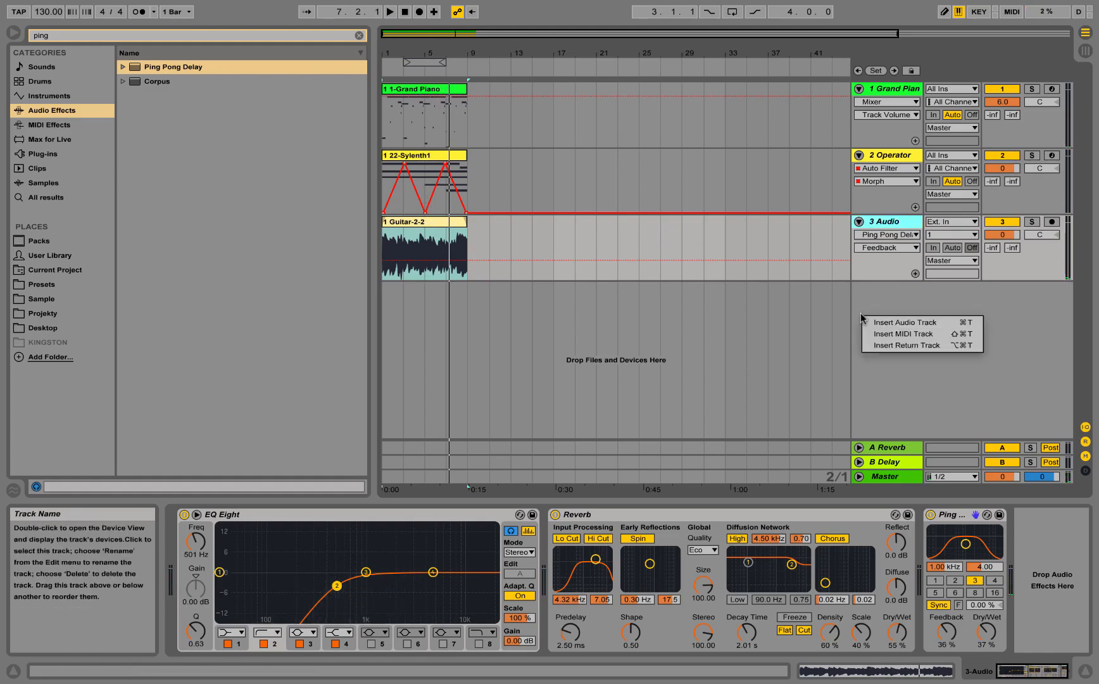
left_click(897, 338)
key("ctrl+Left")
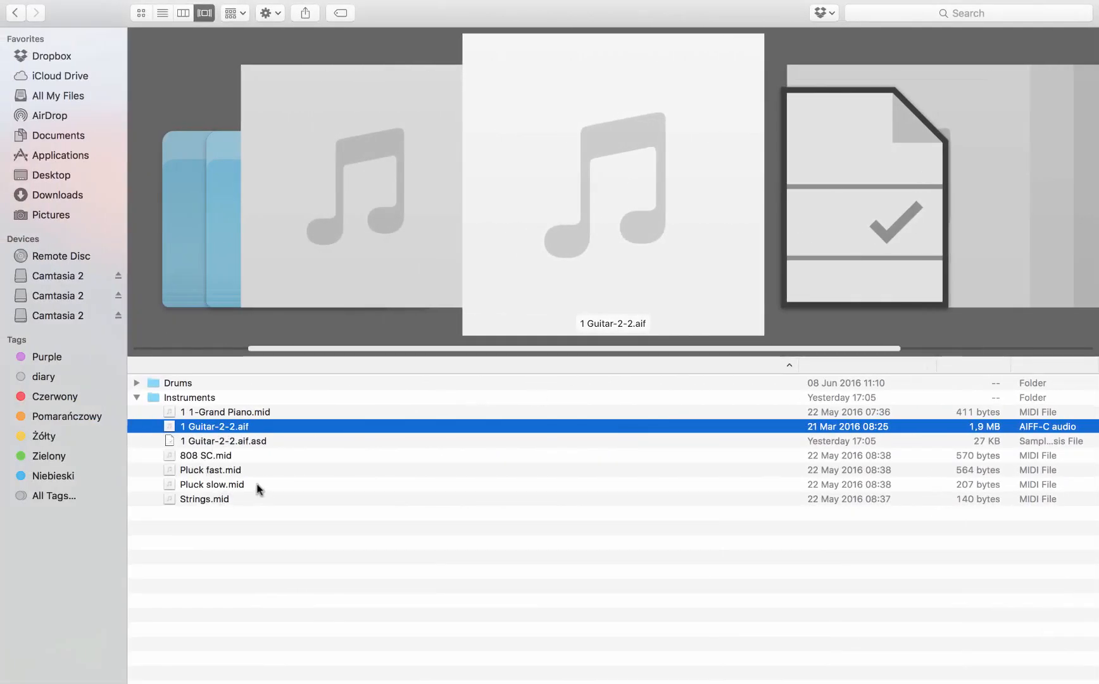
left_click(215, 470)
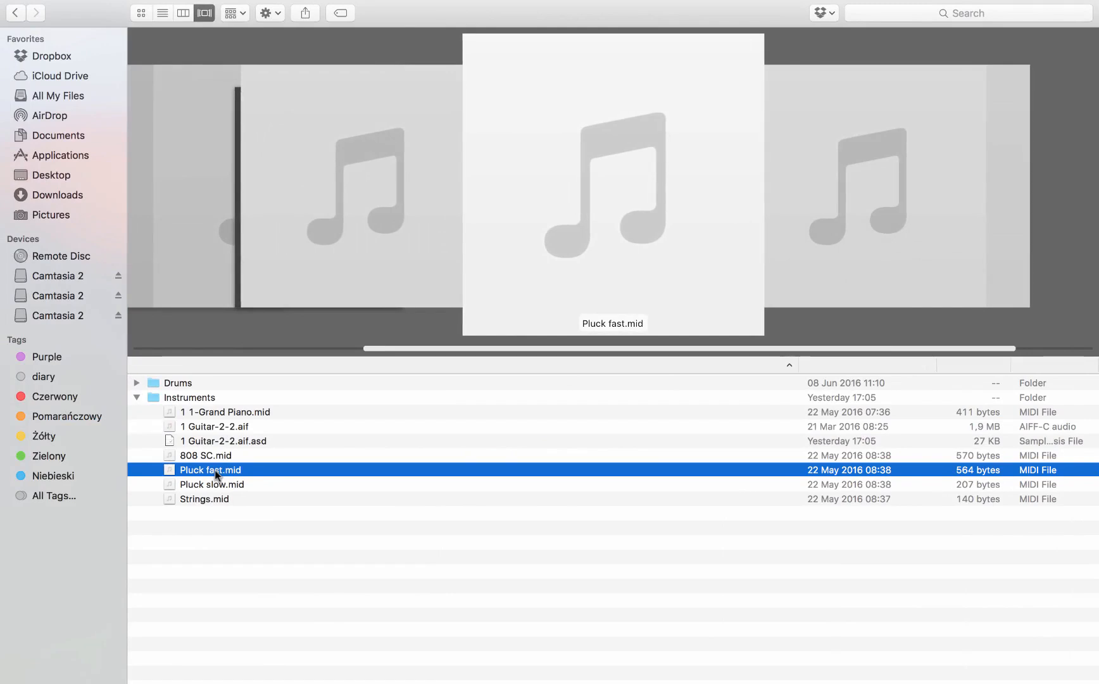
left_click_drag(215, 470, 393, 317)
key("ctrl+Right")
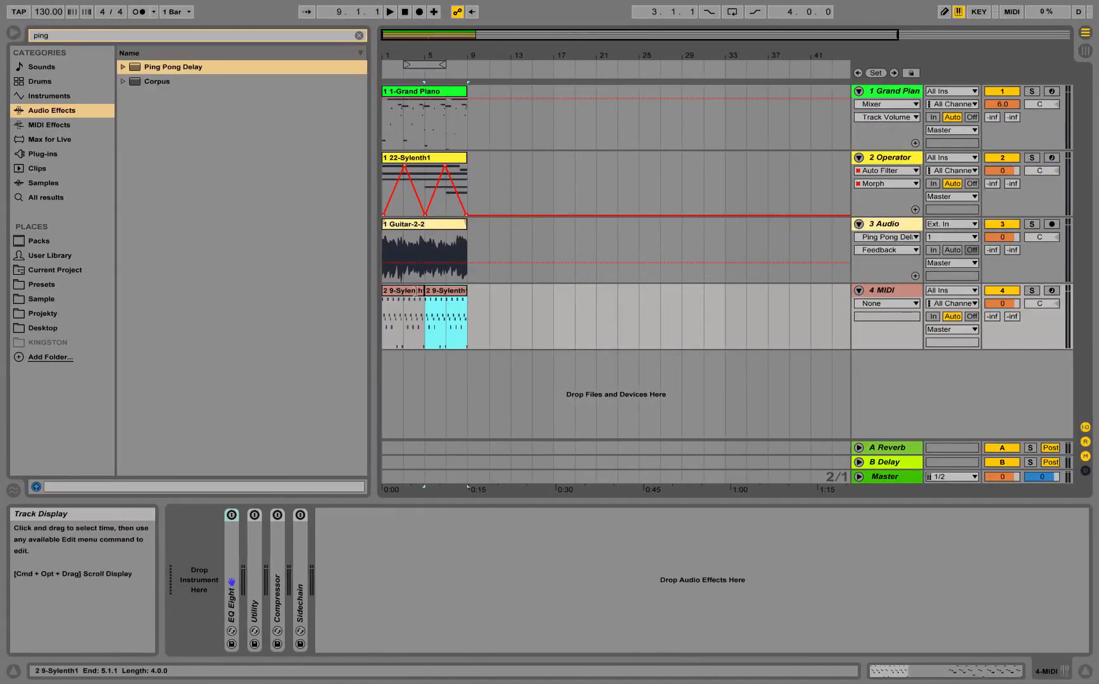
Step: Duplicate the four-bar pluck clip up to bar 9 and consolidate both copies into one clip
left_click(548, 306)
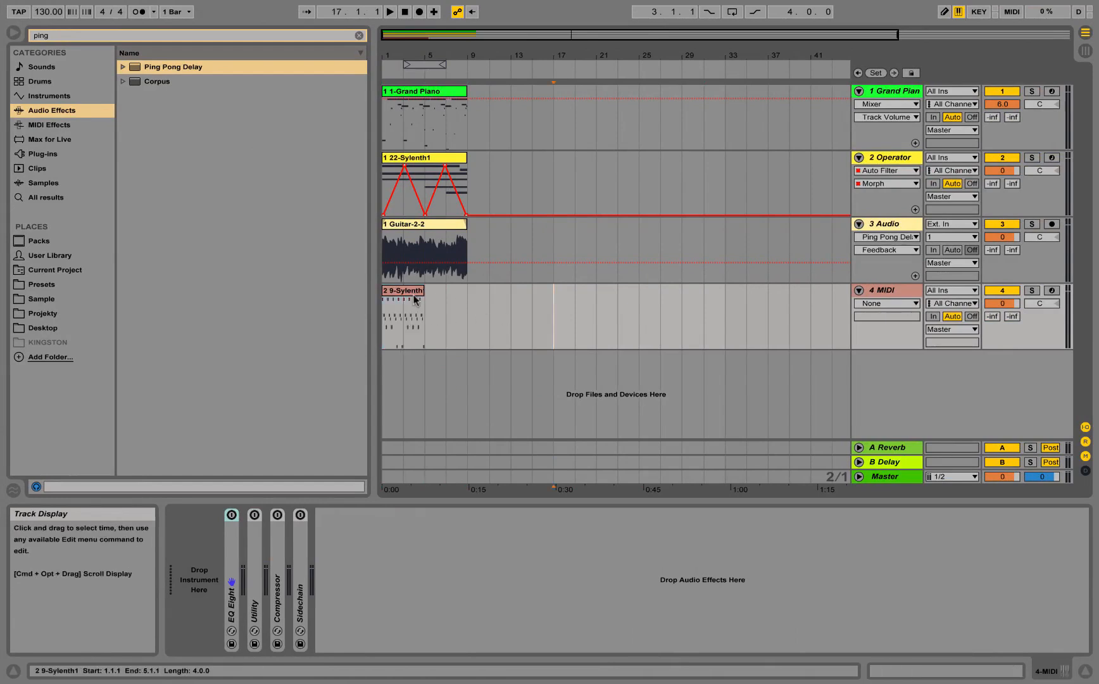
mouse_move(423, 290)
left_mouse_down()
mouse_move(559, 290)
mouse_move(425, 290)
left_mouse_up()
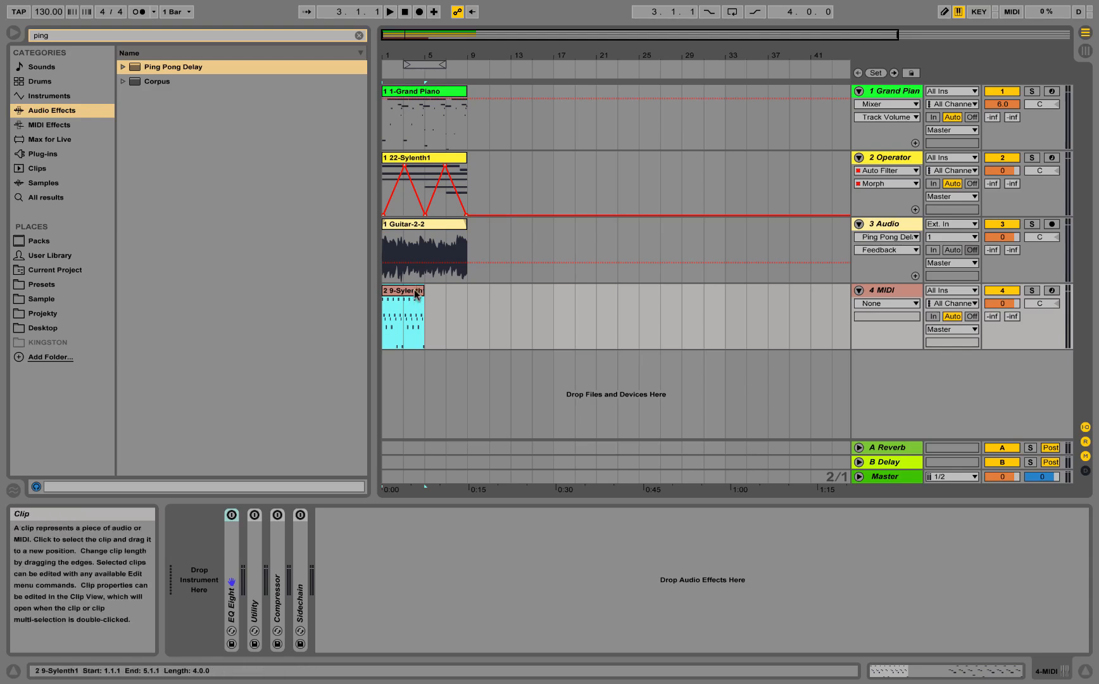
key("ctrl+d")
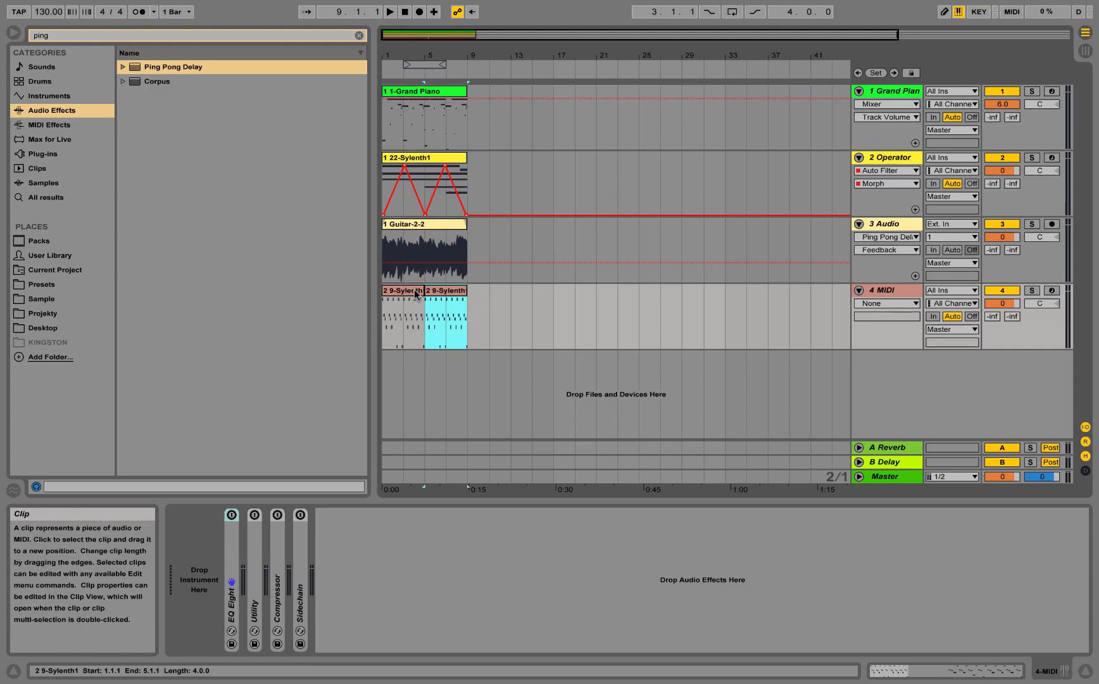
left_click(414, 289, "shift")
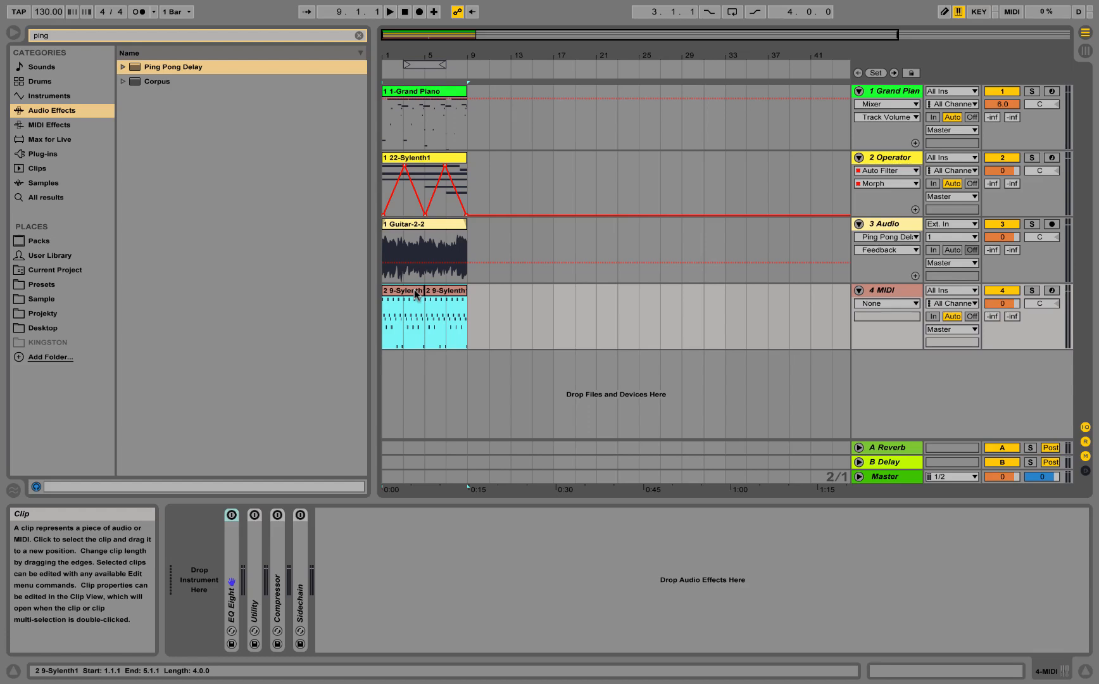
right_click(416, 294)
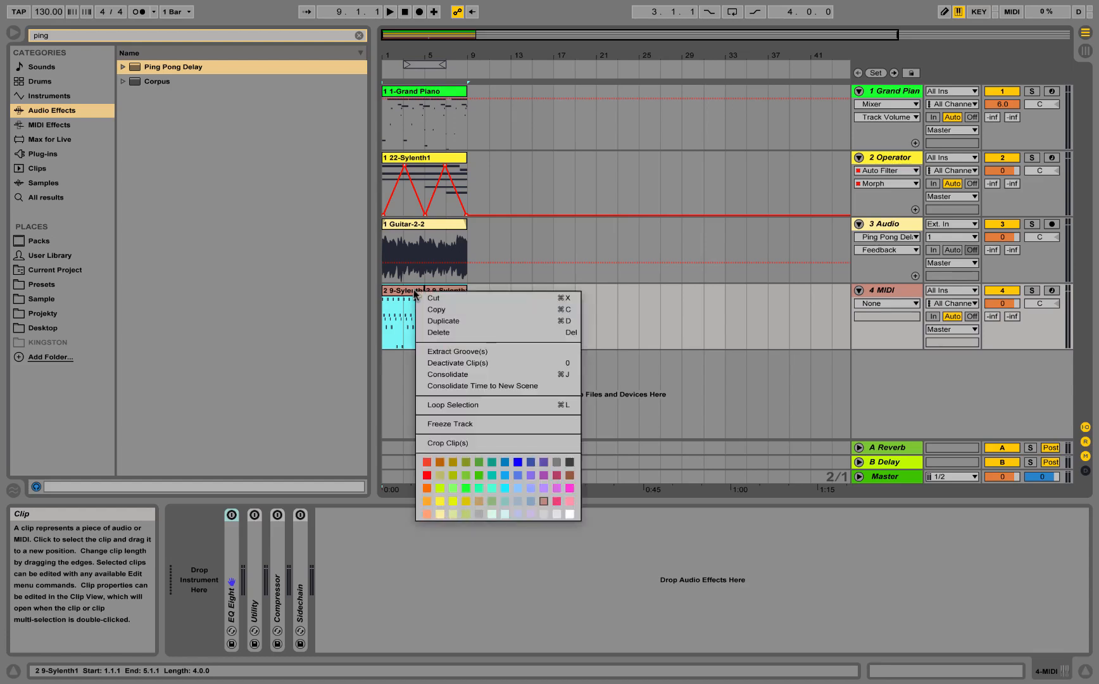
right_click(399, 292)
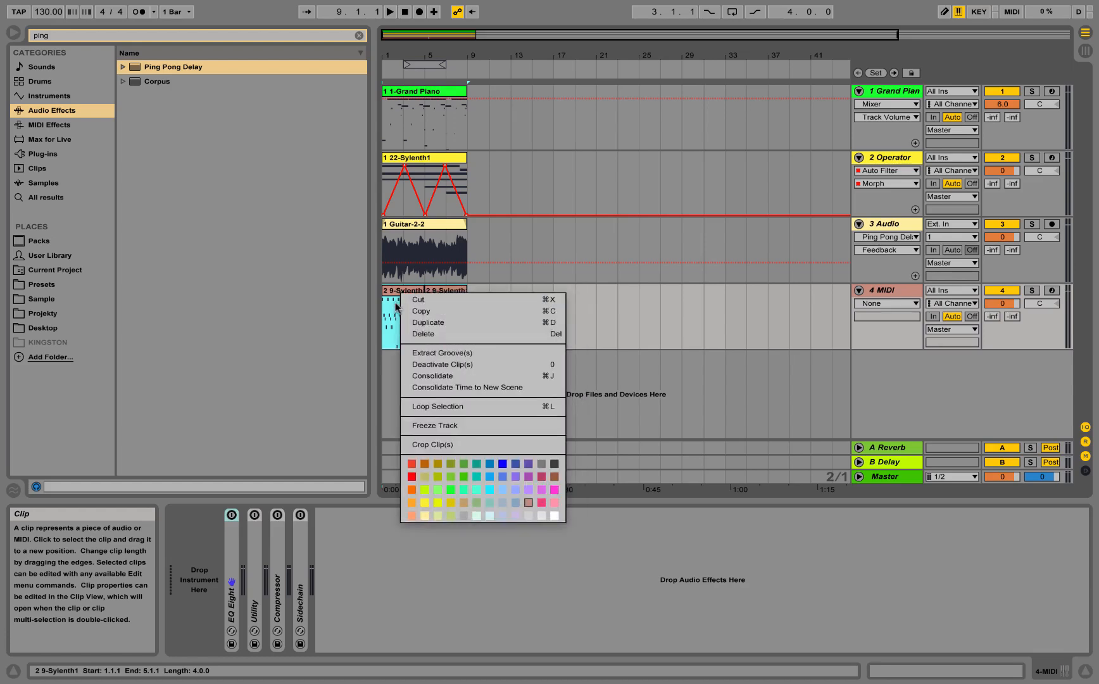
left_click(446, 376)
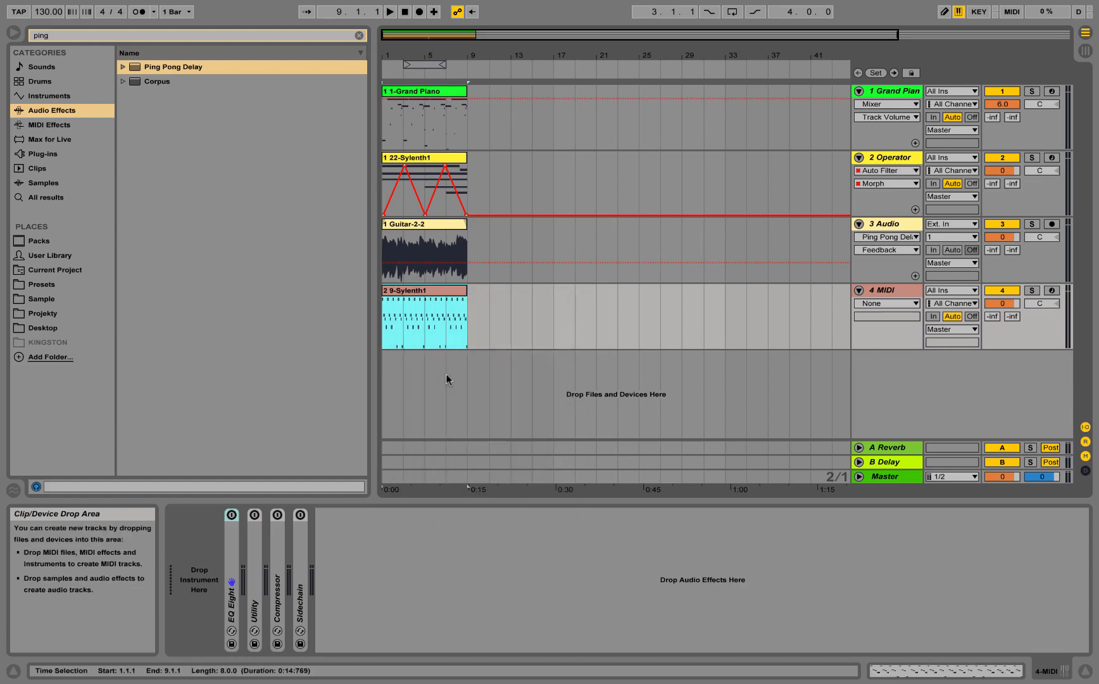
left_click(435, 302)
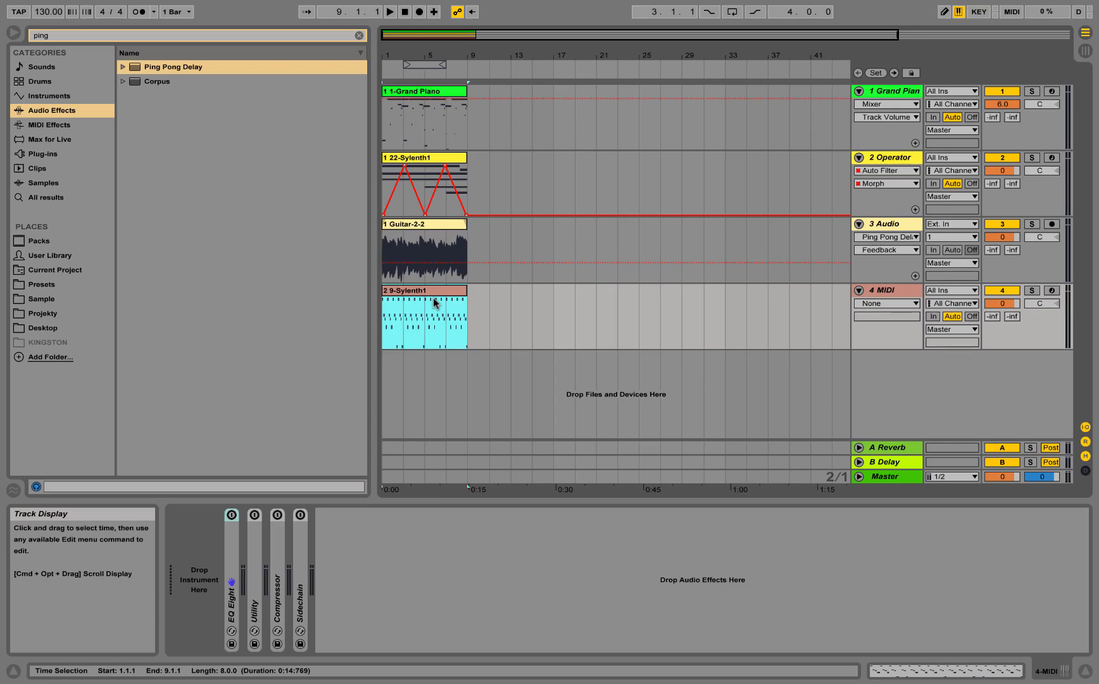
Step: Clear the effect search and load the Operator instrument onto the pluck MIDI track
left_click(73, 35)
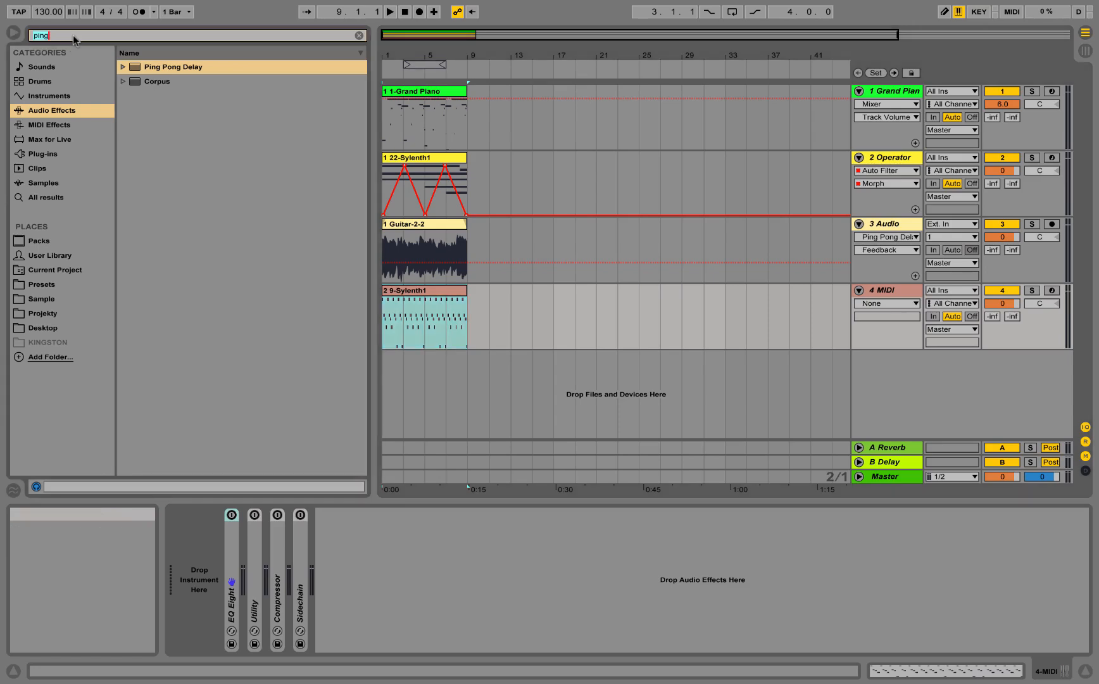
key("BackSpace")
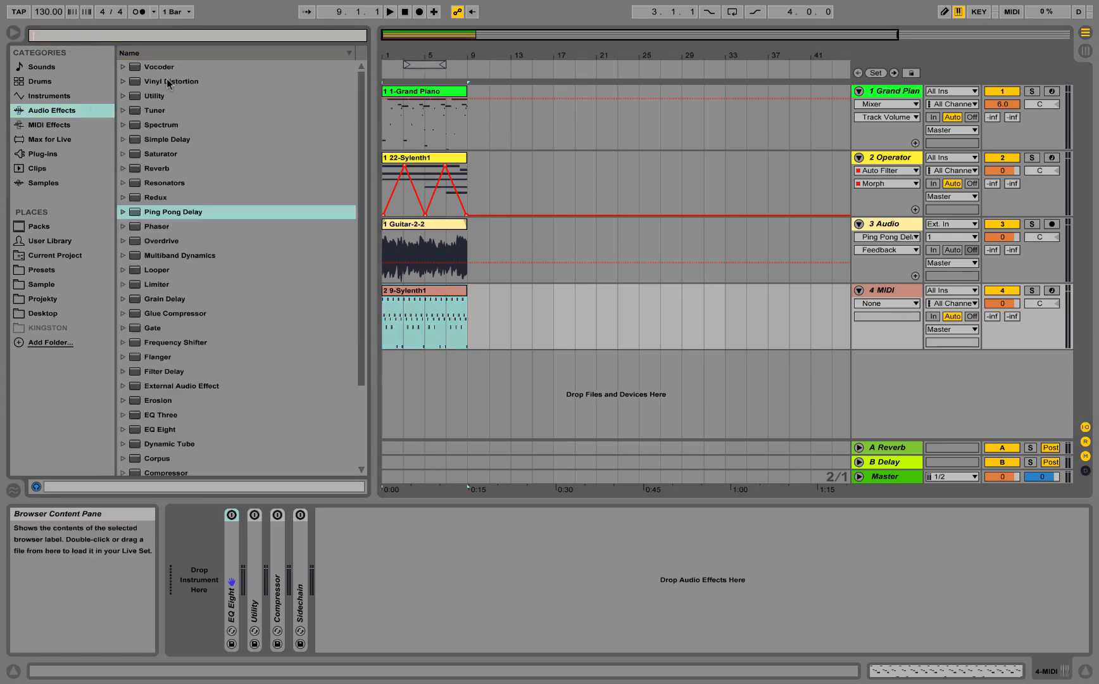
left_click(42, 96)
double_click(160, 97)
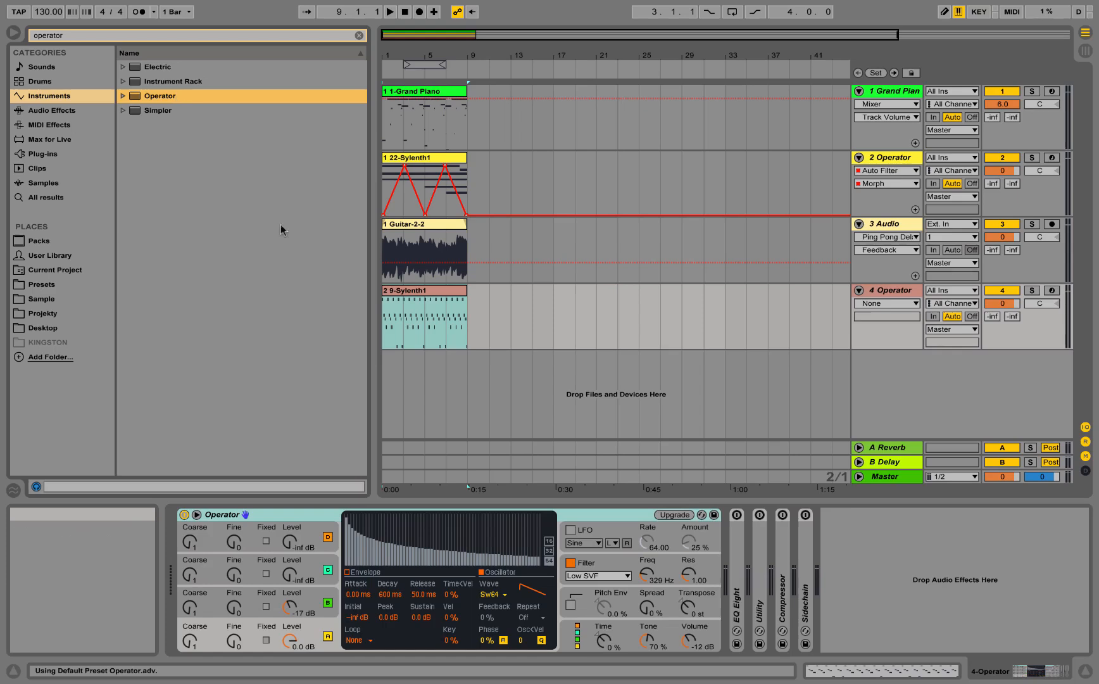
Step: Turn off Operator's oscillator B and filter, solo the pluck track, and audition it
left_click(328, 603)
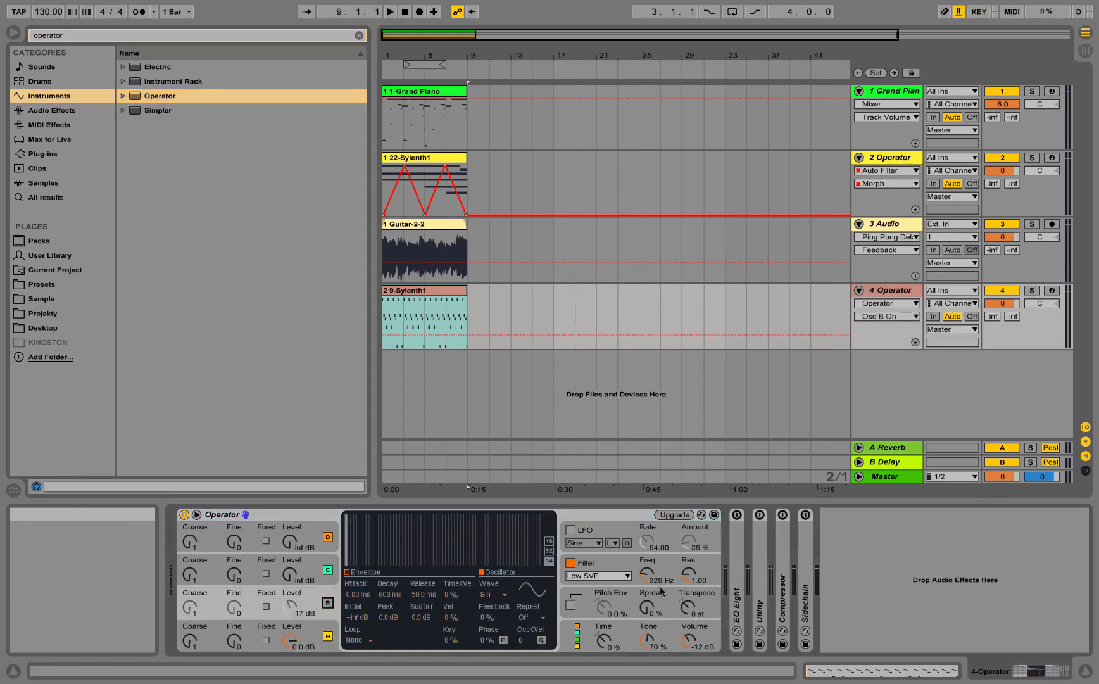
left_click(570, 562)
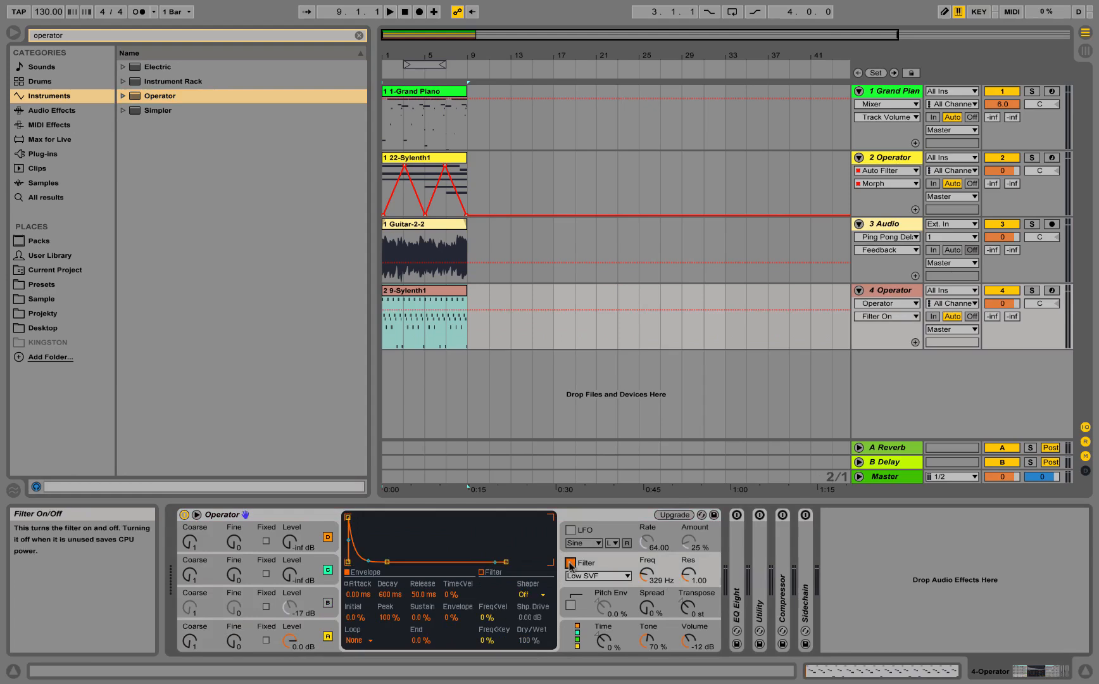
left_click(1032, 290)
key("space")
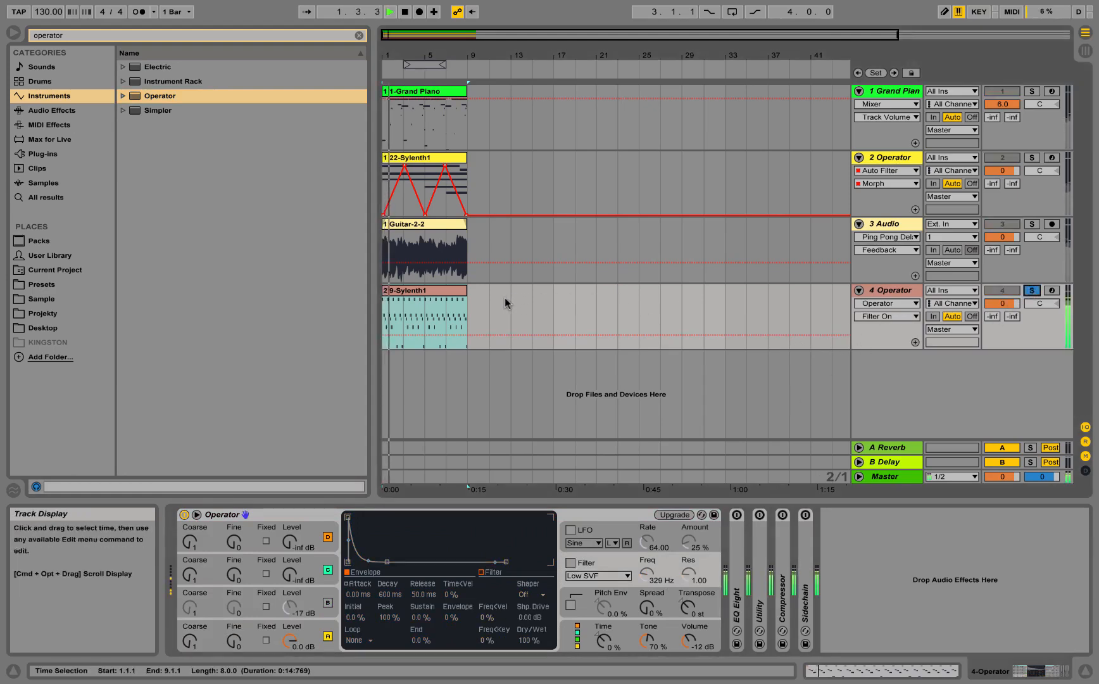
key("space")
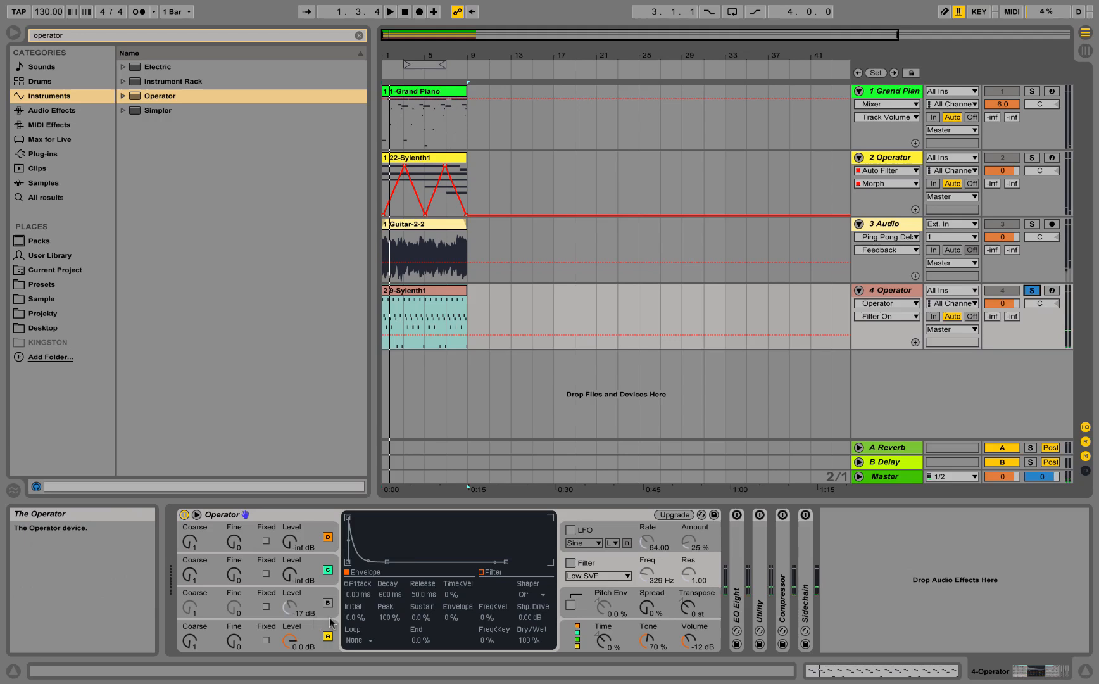
Step: Turn oscillator B back on and choose Operator's algorithm with all four oscillators in parallel
left_click(327, 603)
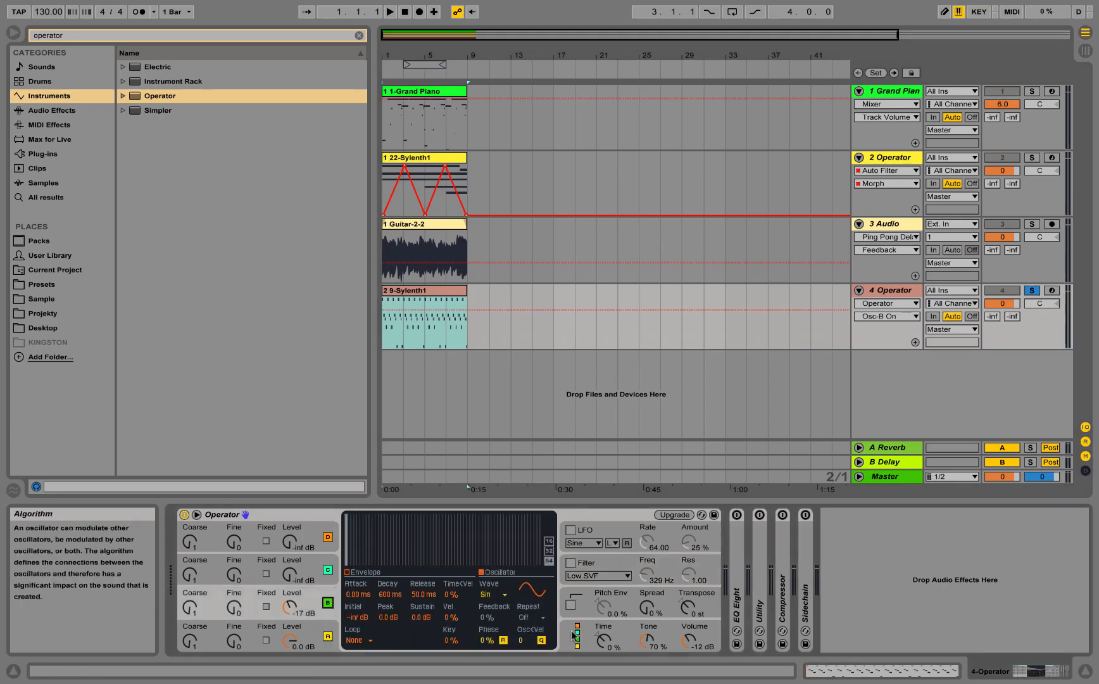
left_click(577, 635)
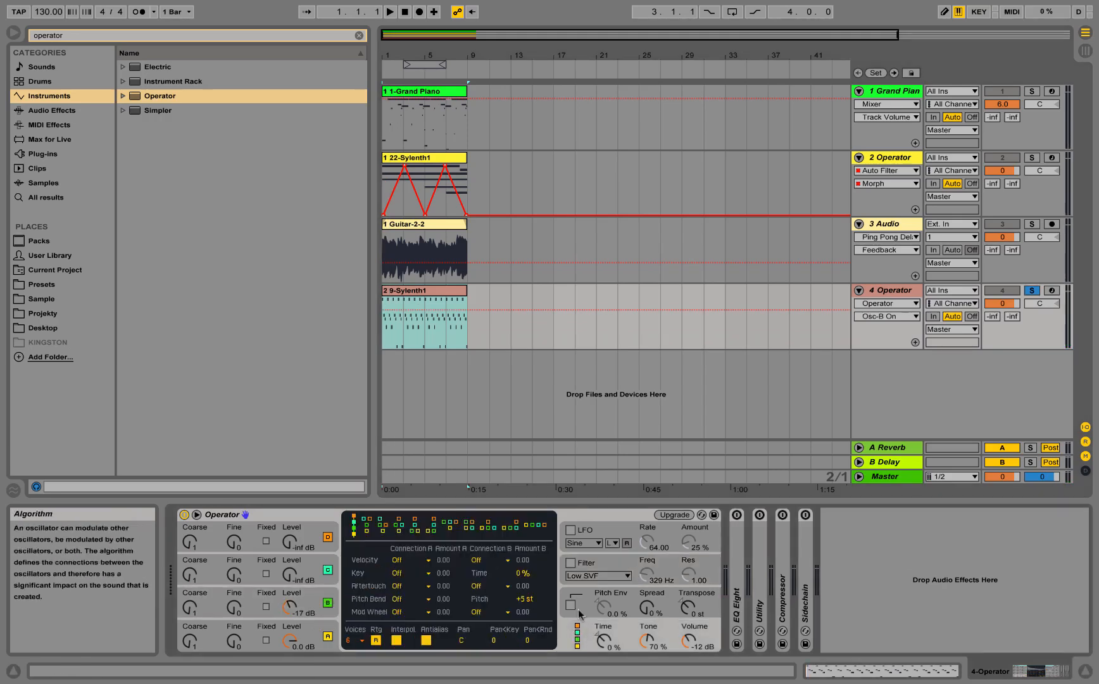
left_click(537, 527)
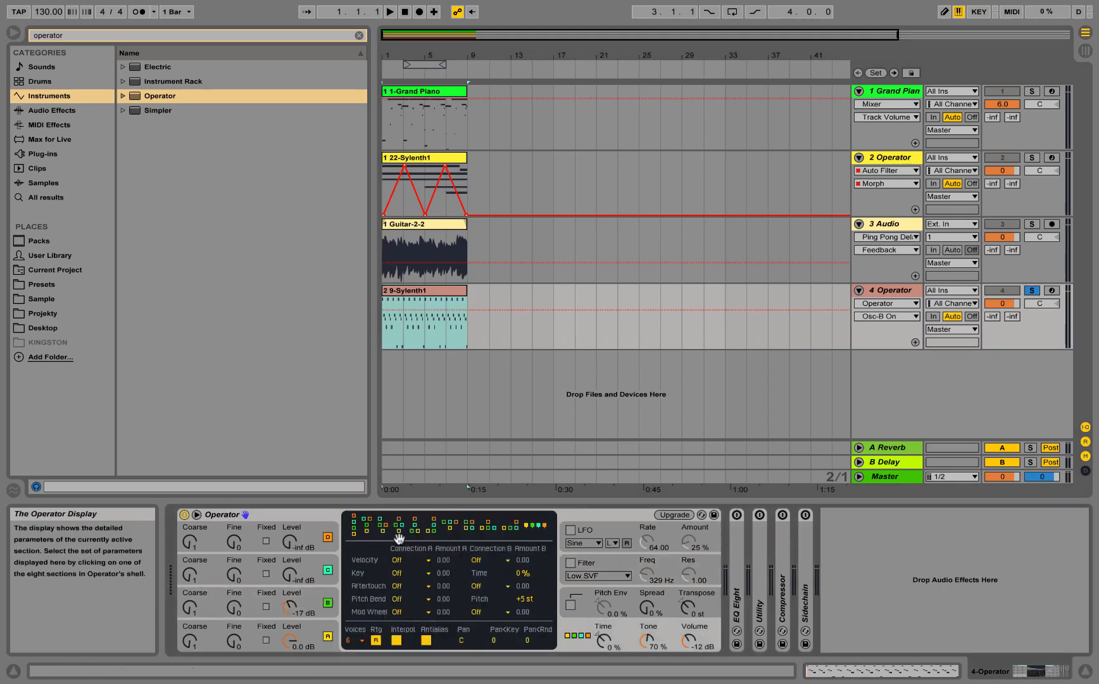
Step: Set Operator's oscillators B and C to the Square 64 waveform and oscillator D to Saw 64
left_click(315, 625)
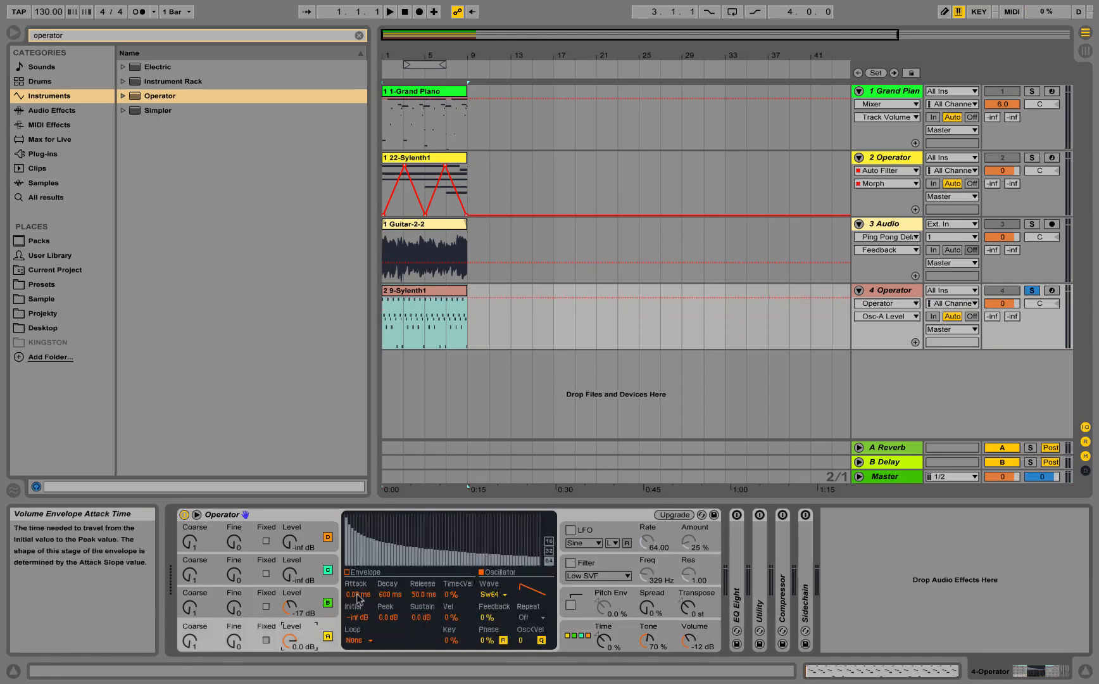
left_click(333, 593)
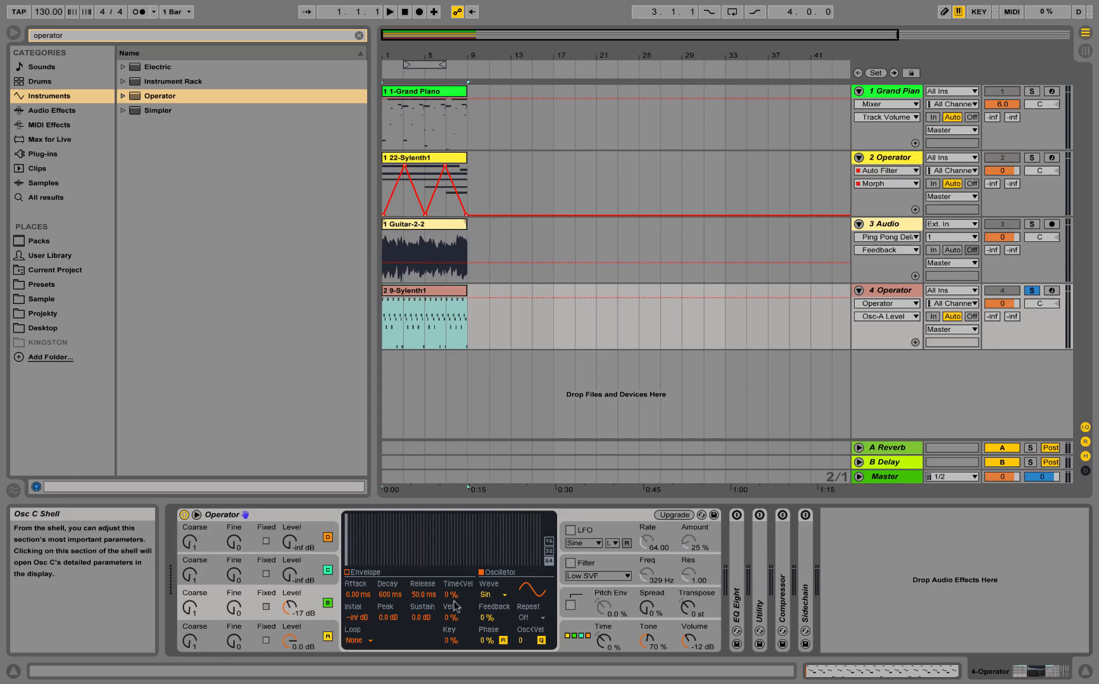
left_click(493, 595)
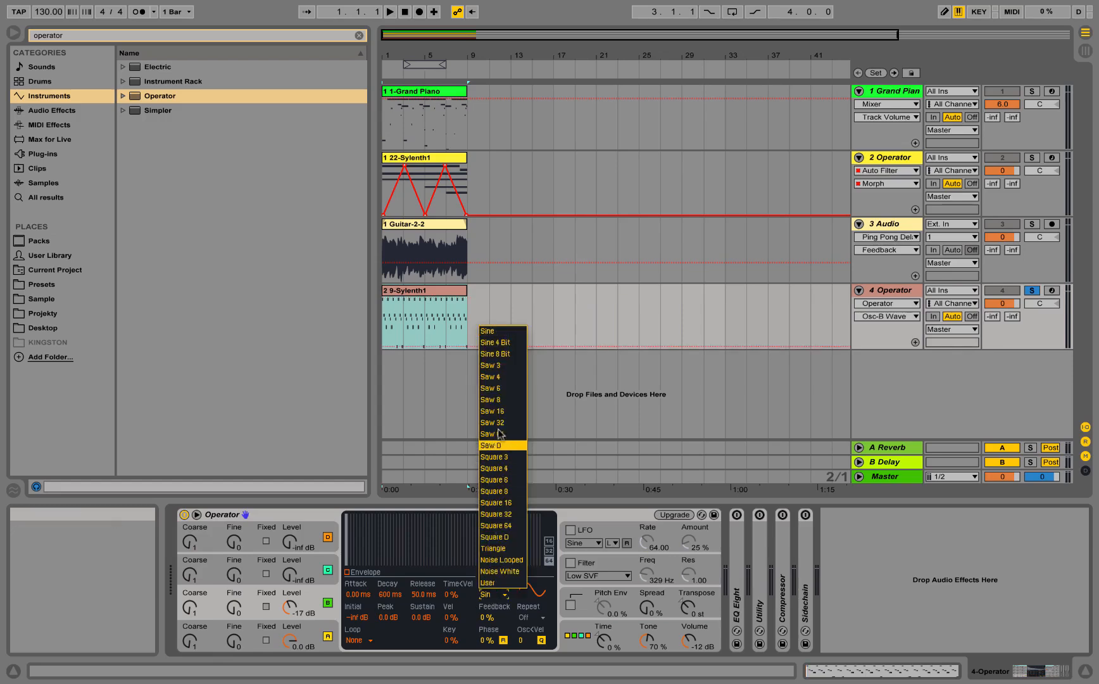
left_click(506, 526)
left_click(321, 562)
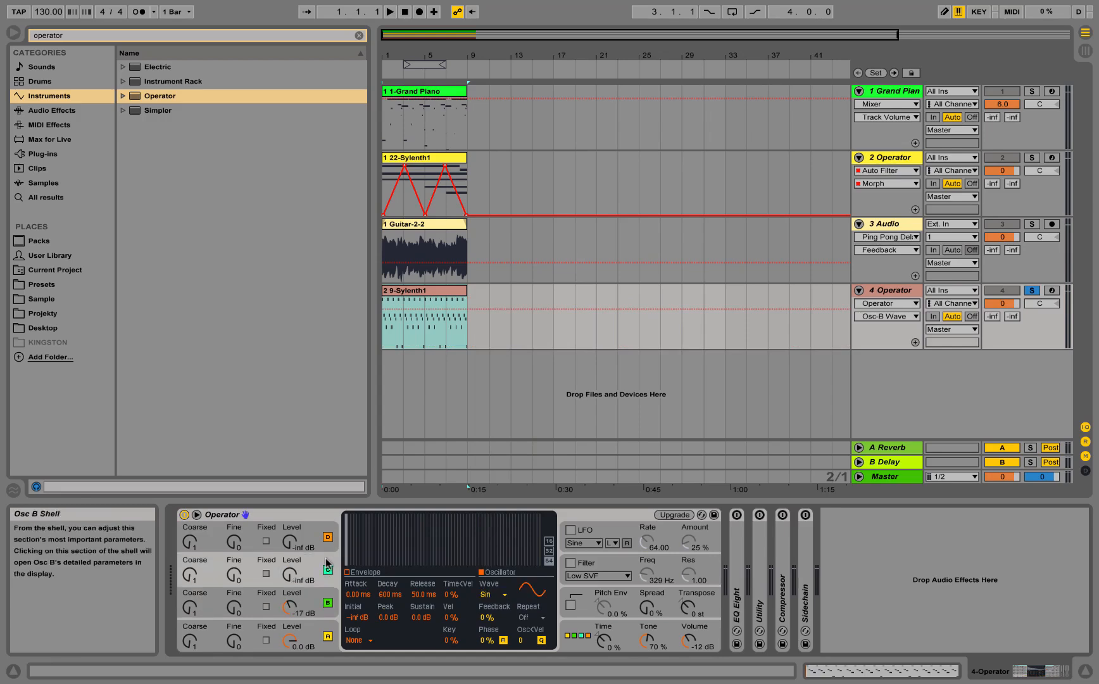
left_click(491, 594)
left_click(506, 526)
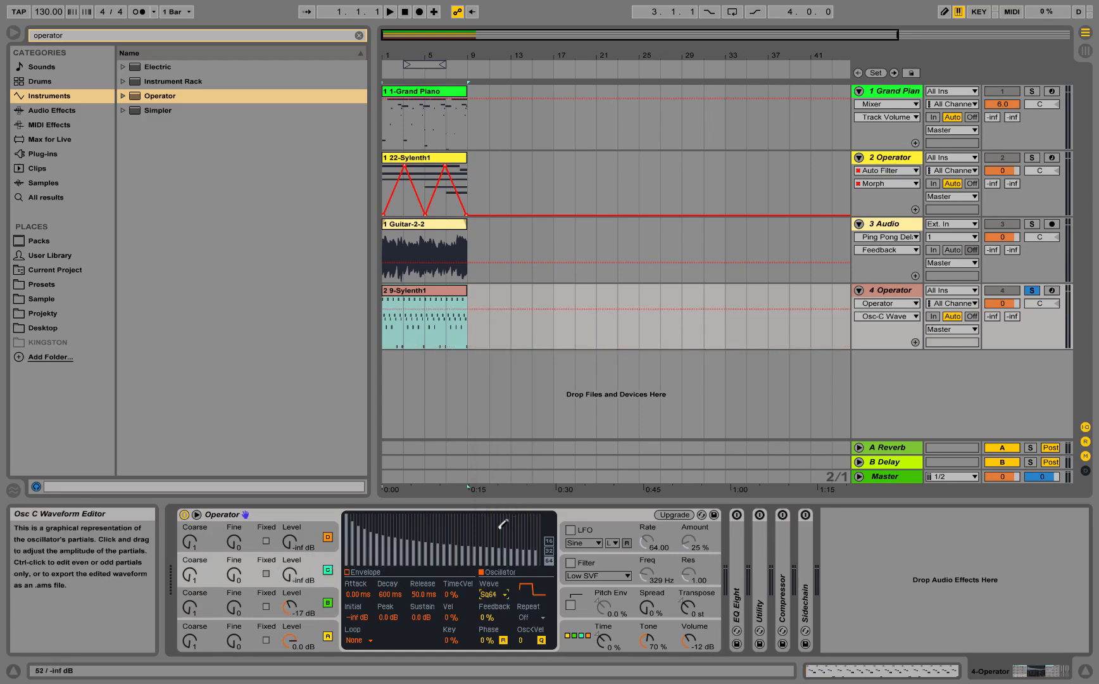
left_click(328, 530)
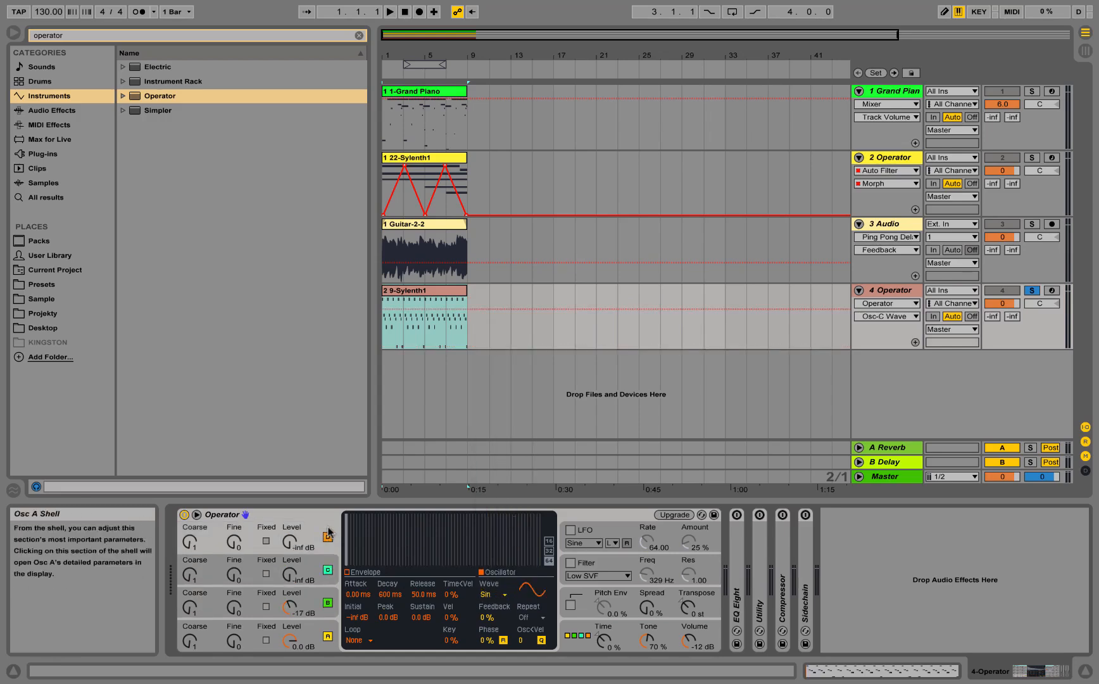
left_click(498, 595)
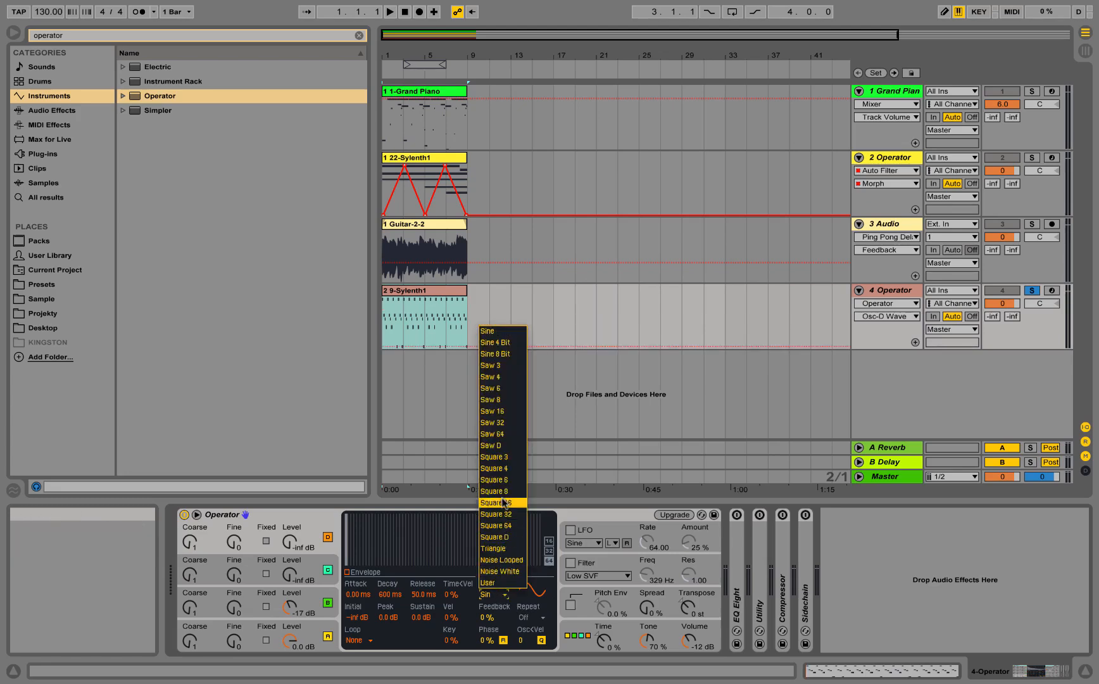
left_click(500, 434)
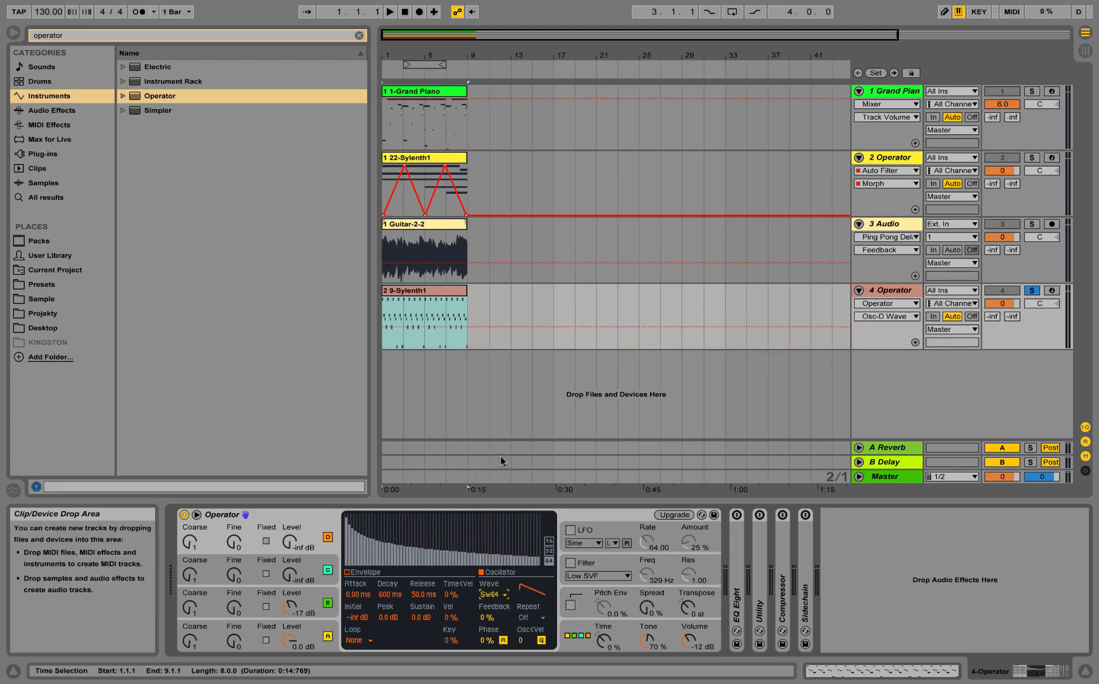
Step: Set the oscillator levels to -9.5 dB for A, -2.2 dB for B, -8.6 dB for C and -8.1 dB for D
left_click(292, 643)
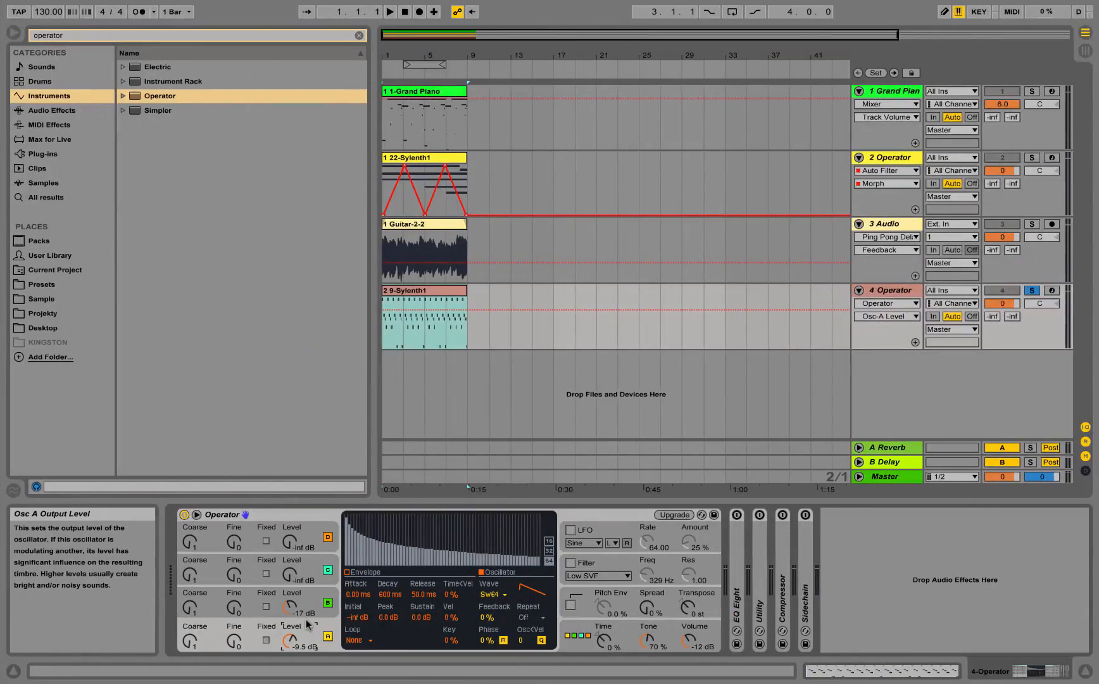
left_click_drag(290, 608, 288, 602)
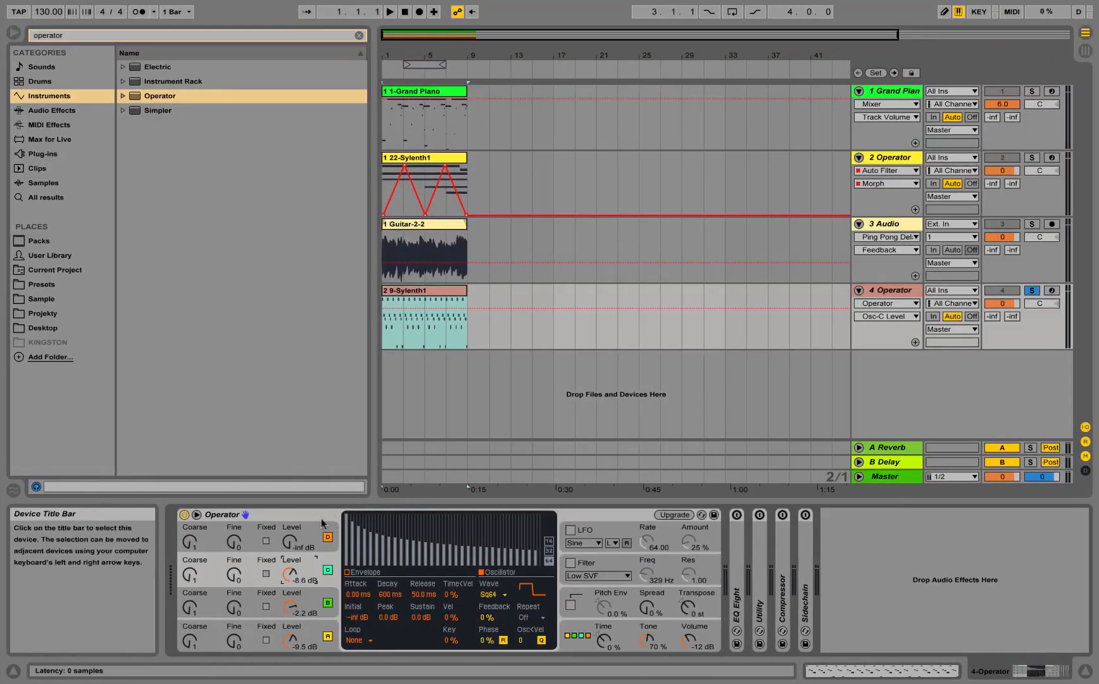
left_click(298, 541)
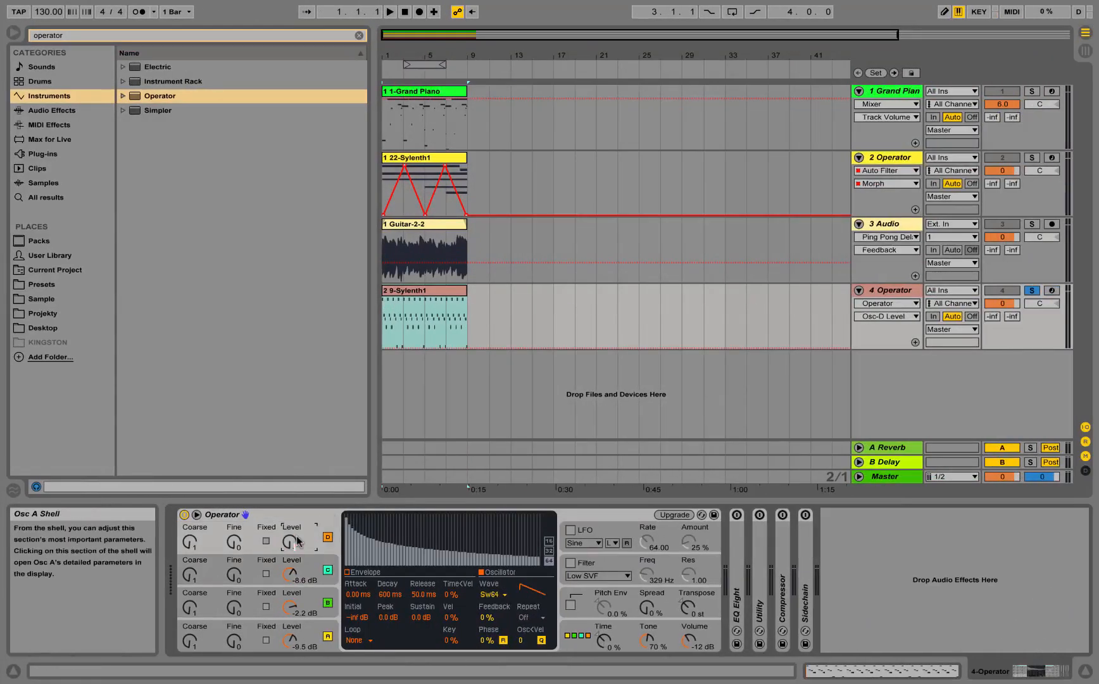
left_click_drag(297, 542, 298, 540)
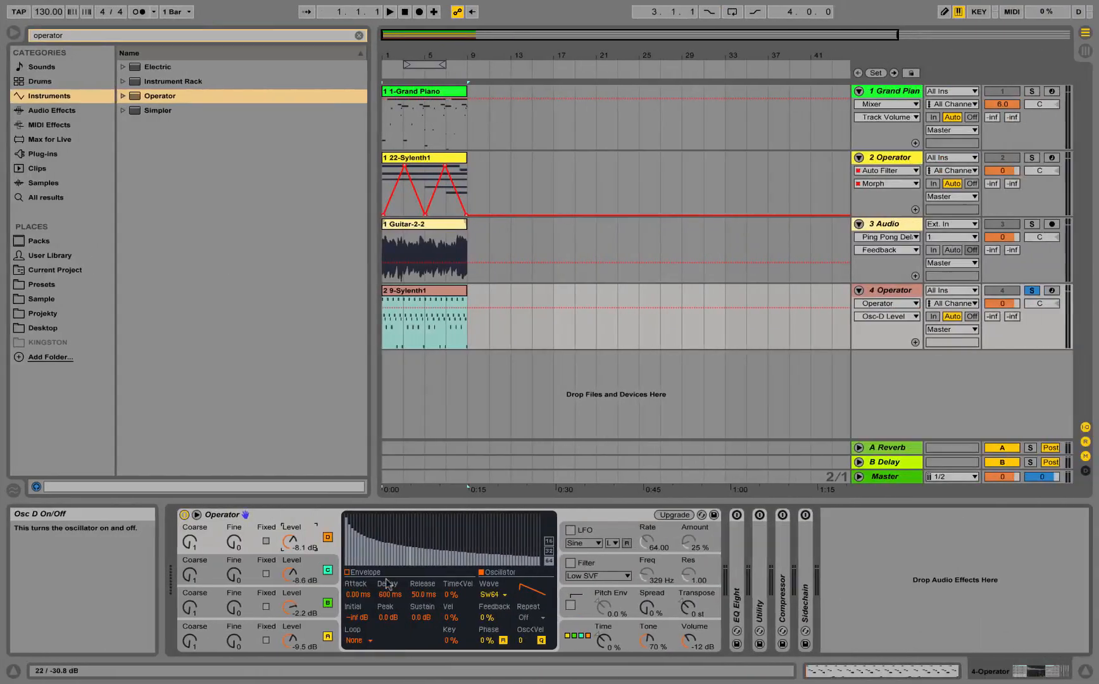
Step: Detune oscillators B, C and D with Fine values of 5, 995 and 10, and audition the pluck
left_click(237, 610)
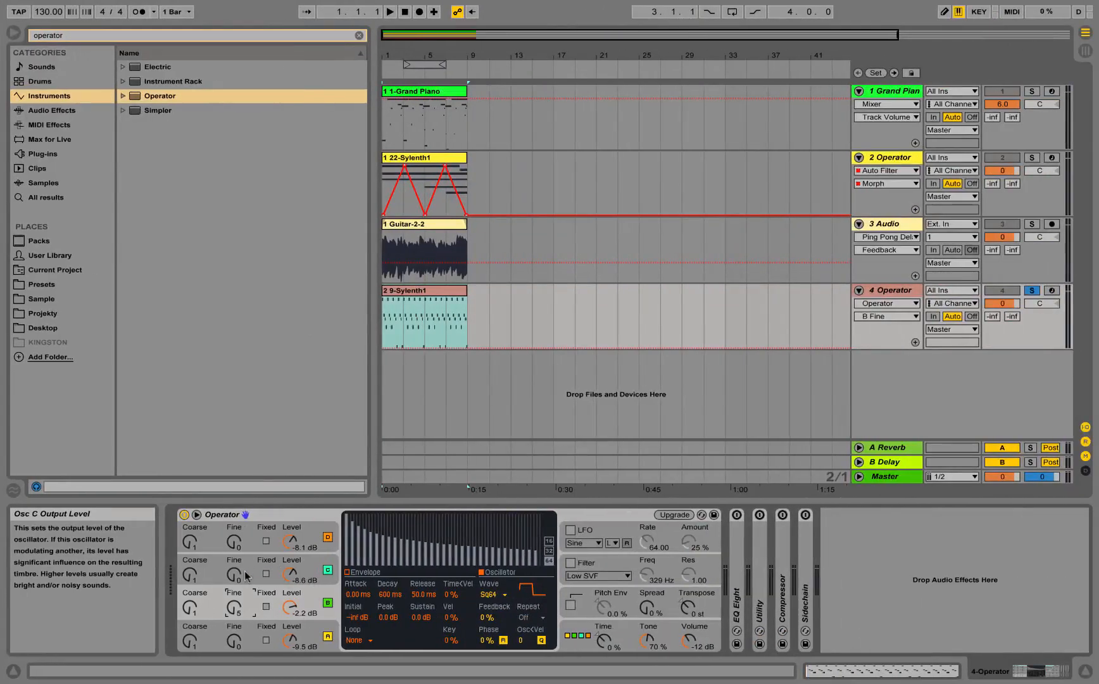
left_click(247, 576)
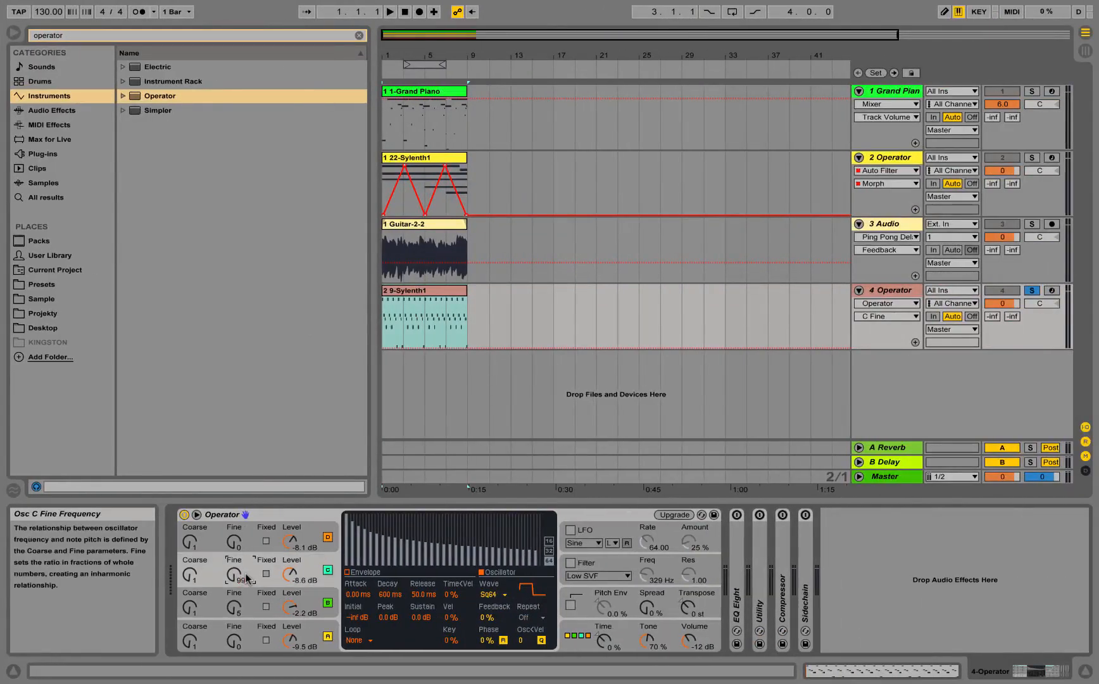
left_click_drag(246, 577, 247, 577)
left_click(238, 547)
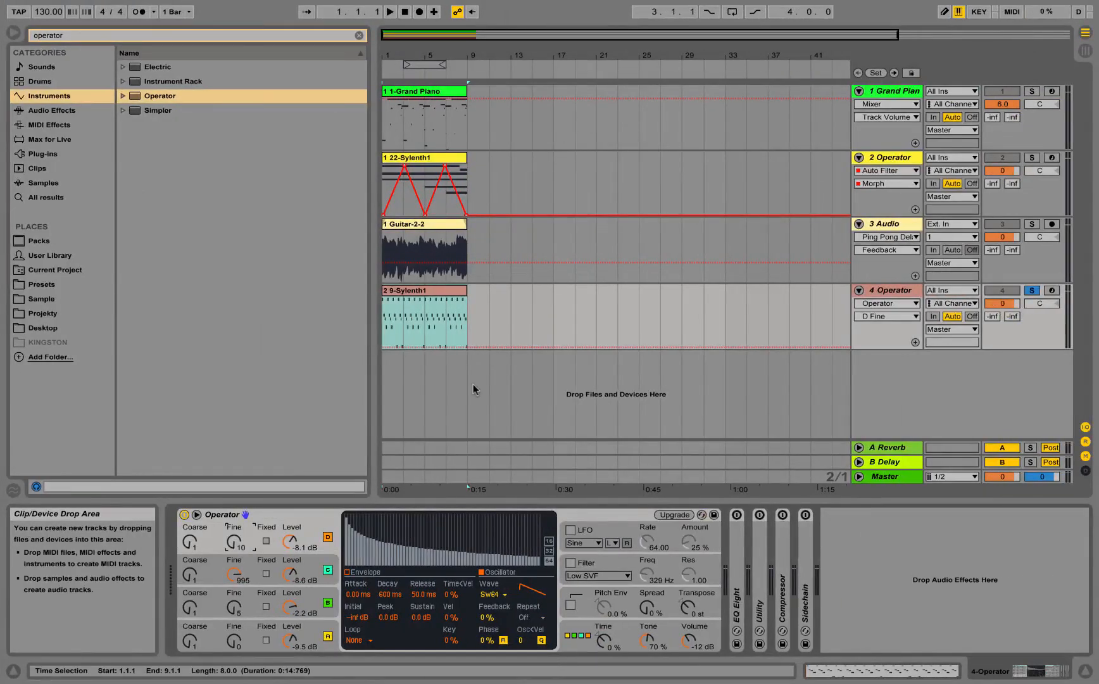
key("space")
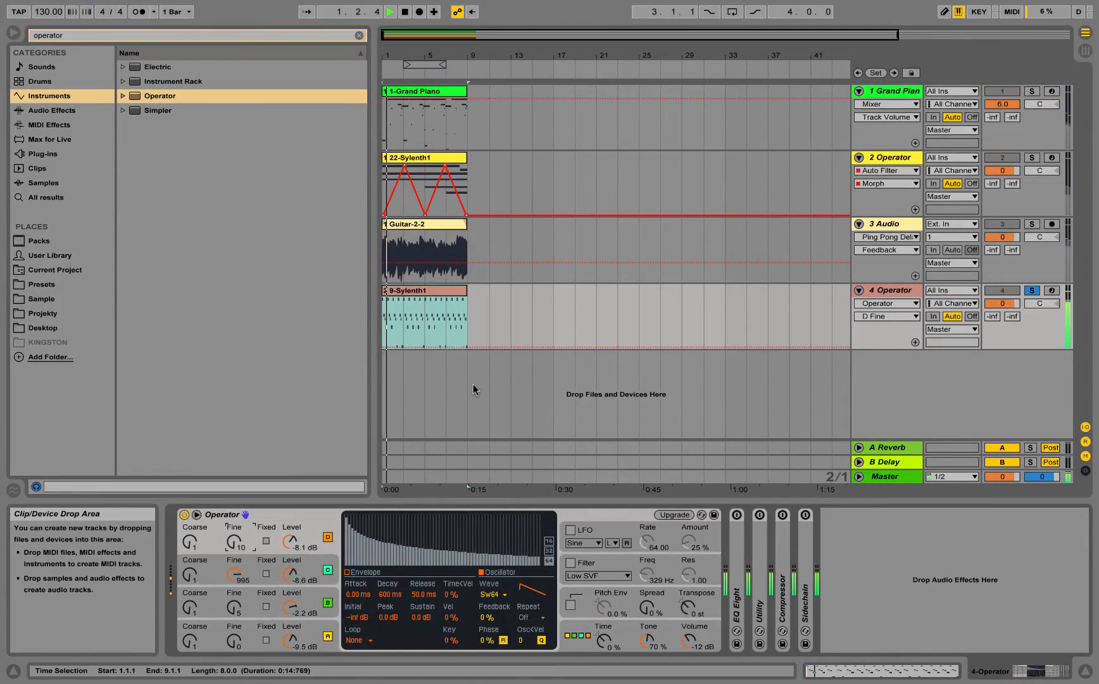
key("space")
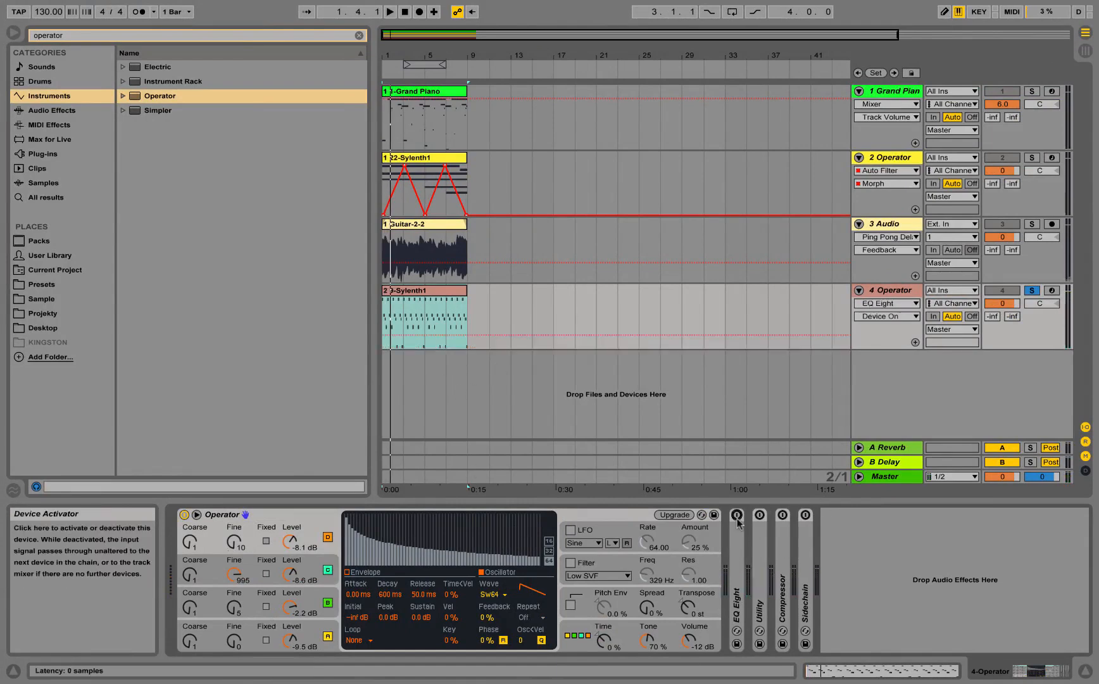
Step: Unfold EQ Eight, turn band 1 into a low cut and raise its cutoff to about band 2's frequency
double_click(738, 544)
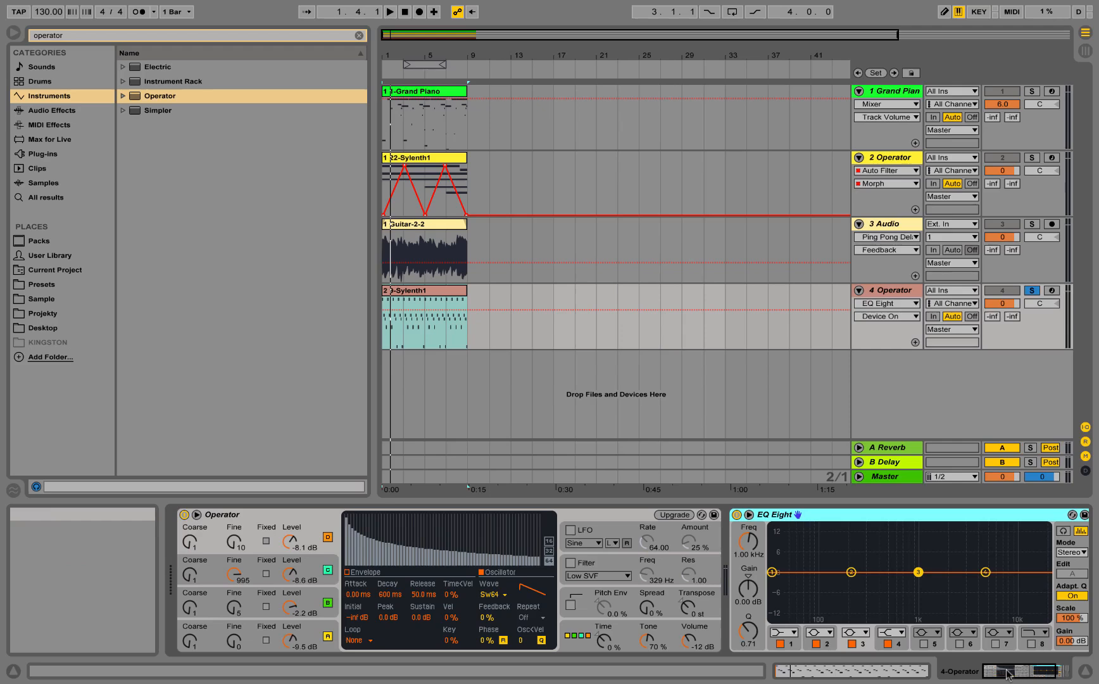
left_click(1029, 666)
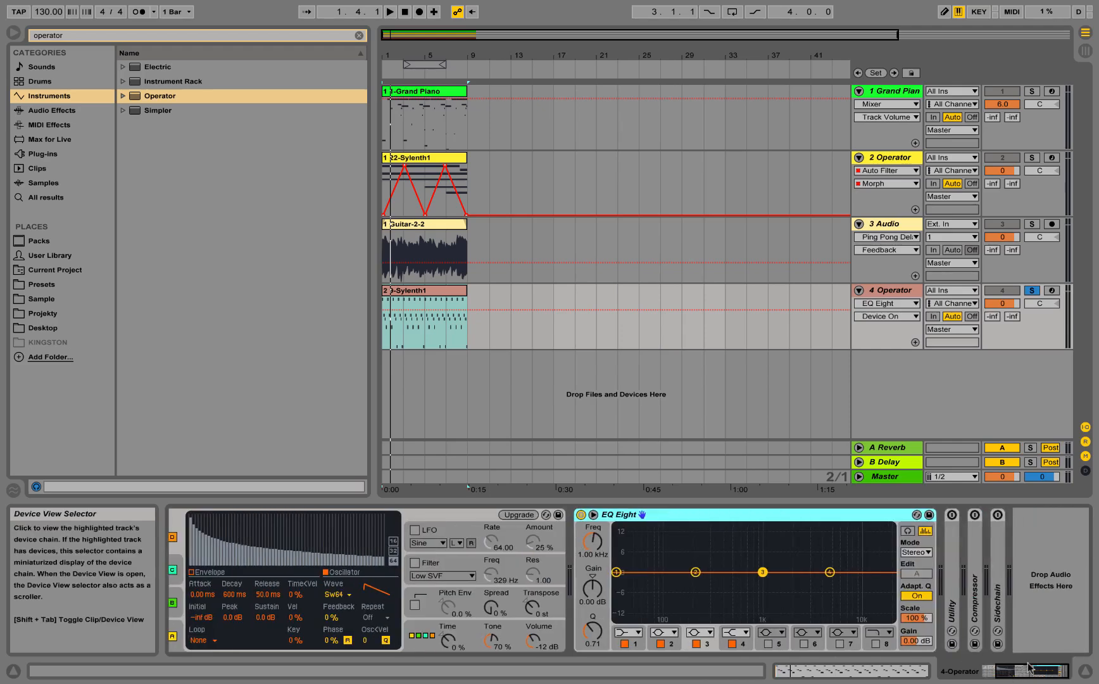
left_click(638, 632)
left_click(633, 555)
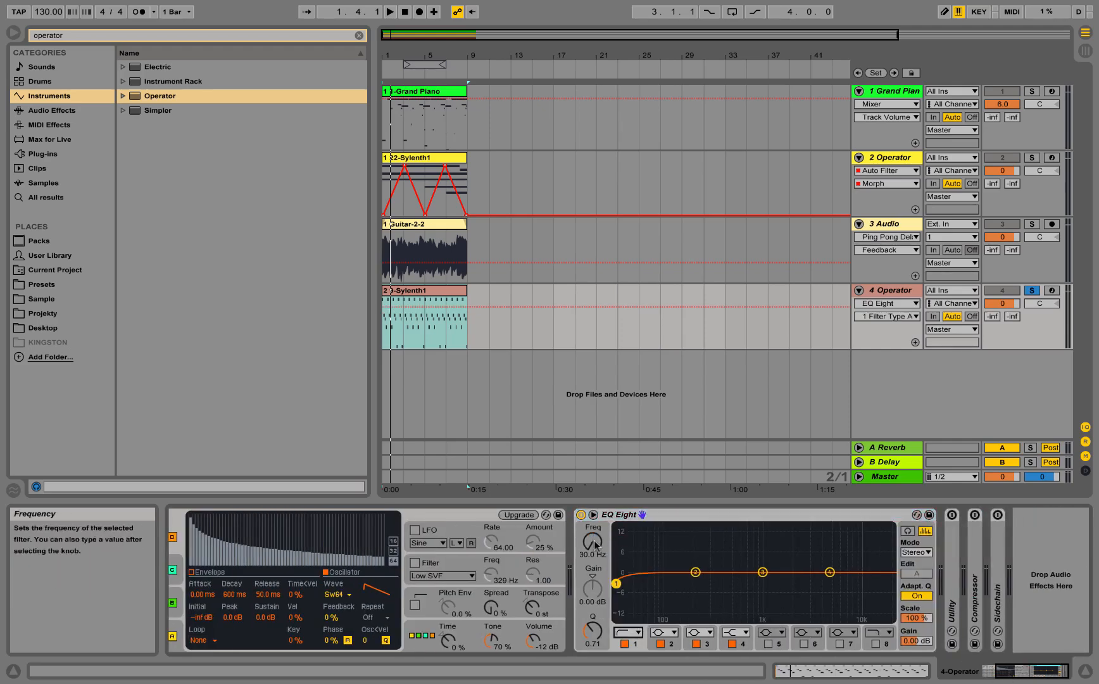
left_click_drag(592, 541, 592, 512)
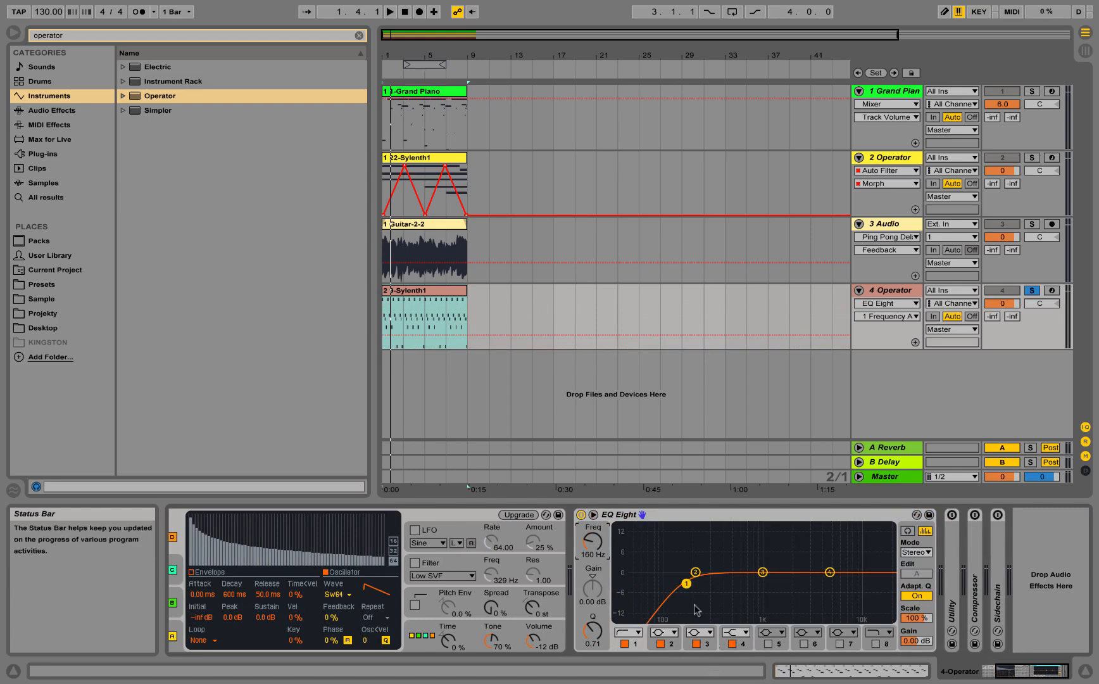
Step: Turn EQ Eight's band 3 into a high cut and raise its frequency to 3.23 kHz
left_click(702, 632)
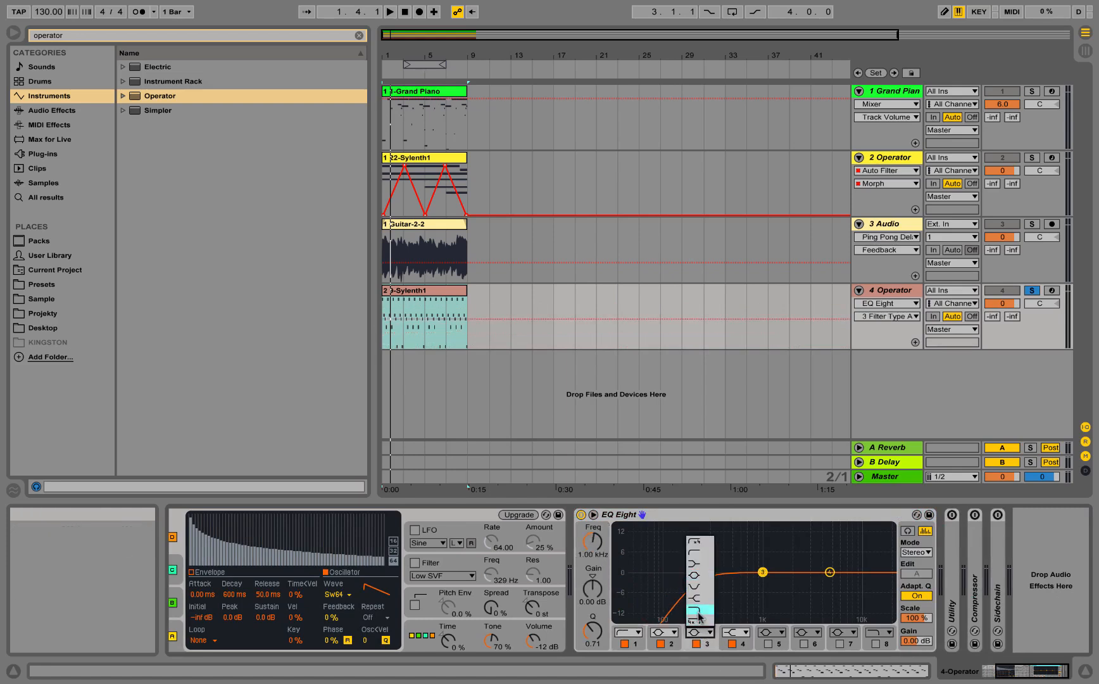
left_click(699, 611)
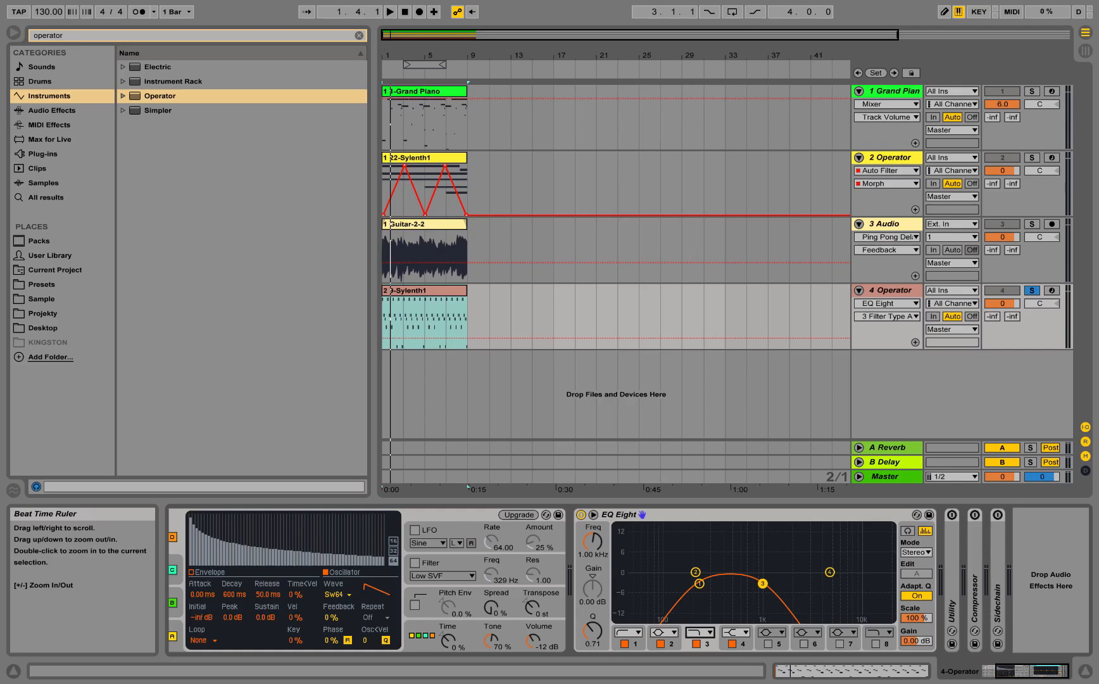
left_click_drag(406, 56, 419, 431)
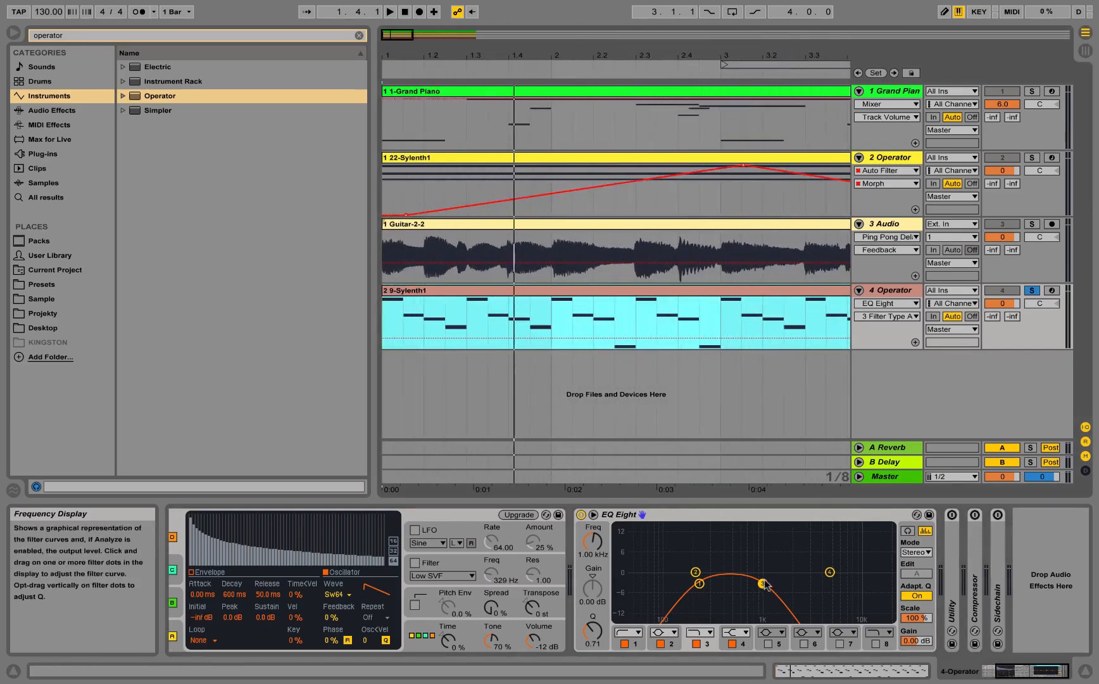
left_click_drag(764, 584, 811, 584)
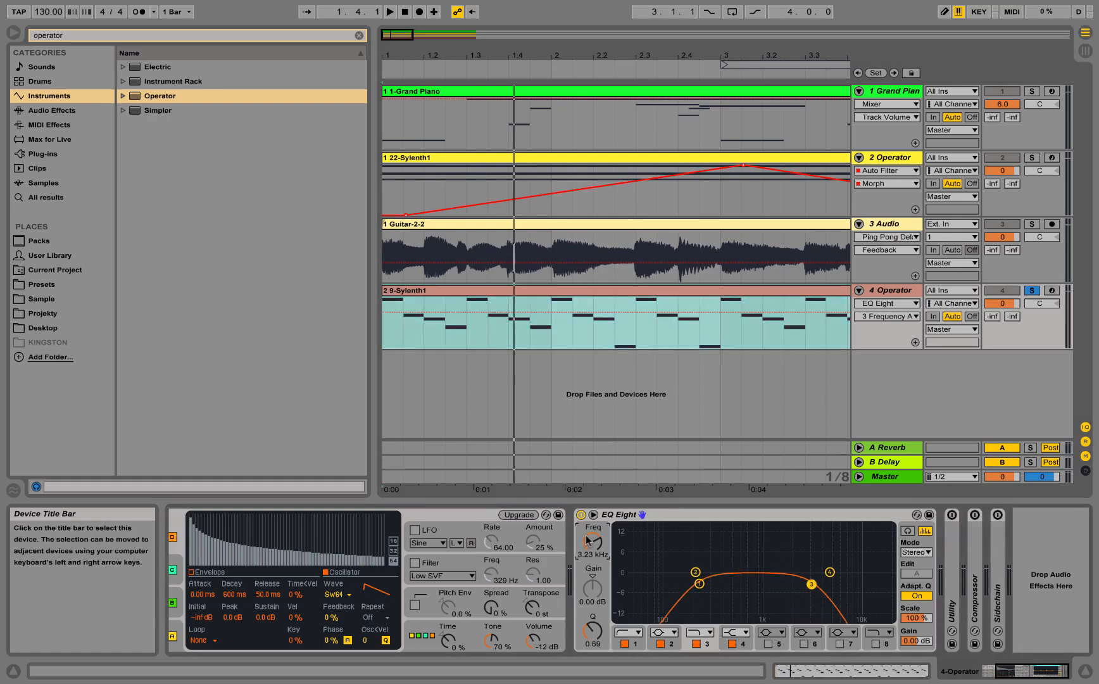
Step: Automate band 3's frequency to fall from about 3 kHz to 99.6 Hz over the first eighth note
left_click(385, 311)
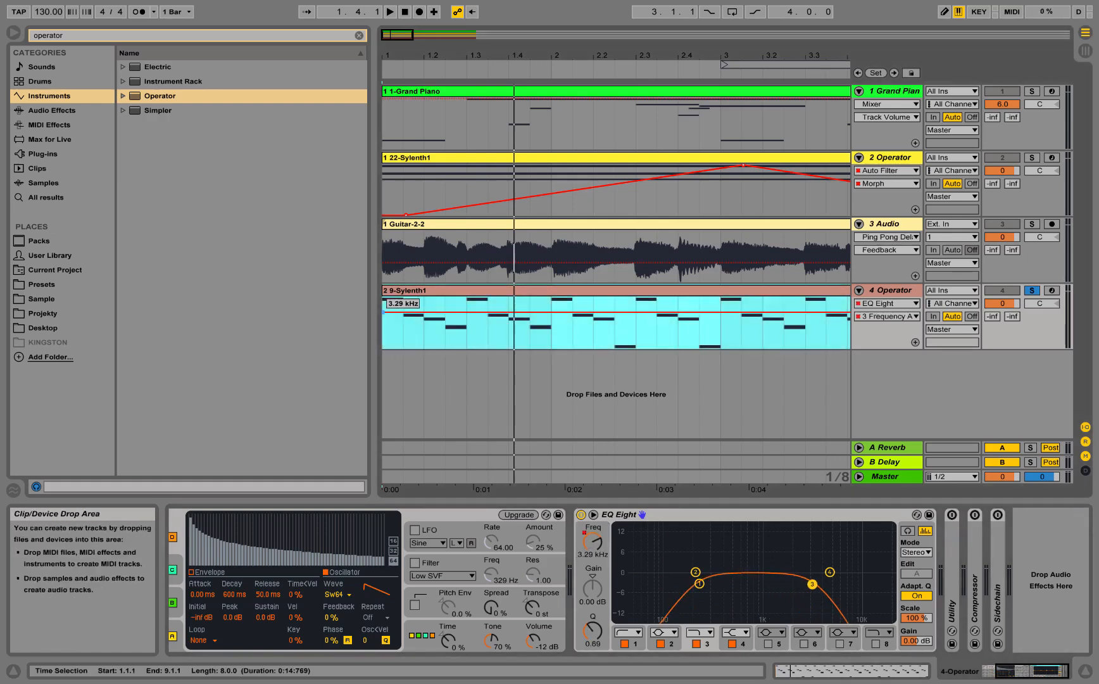
left_click_drag(385, 311, 404, 338)
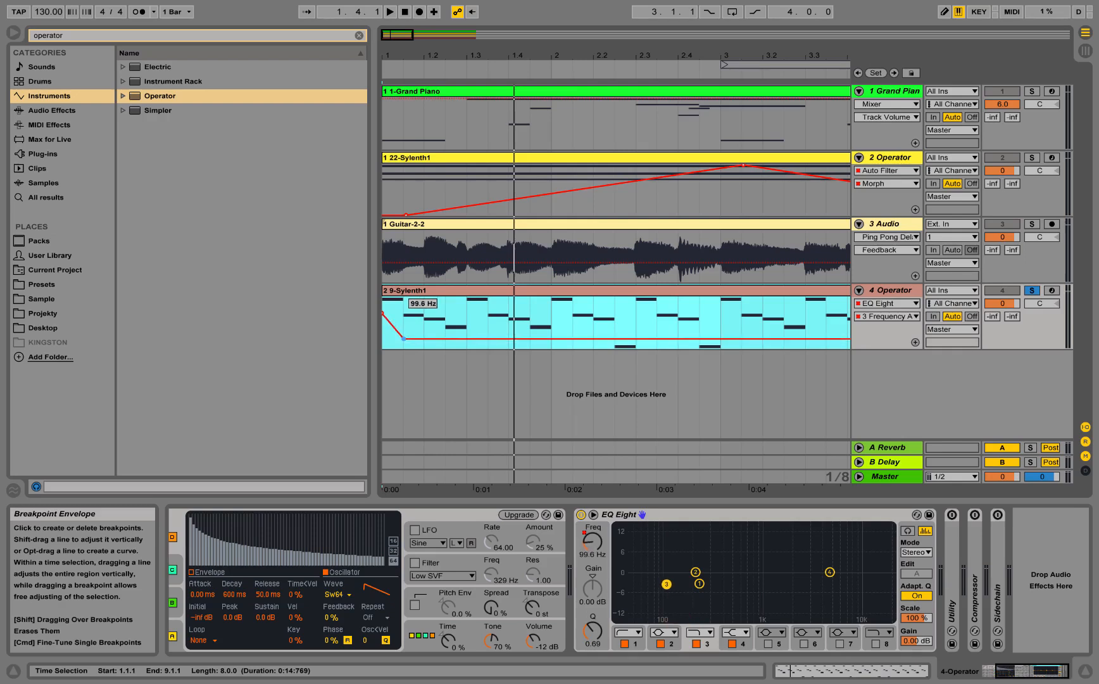
left_click(388, 345)
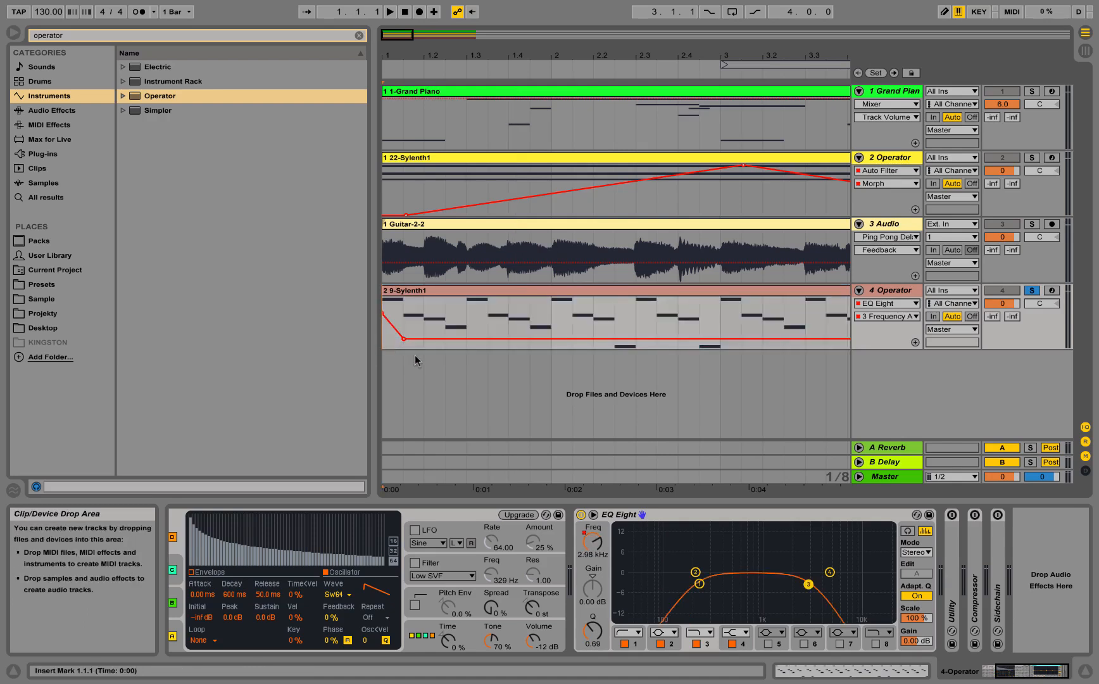
Step: Show the band 3 frequency automation in its own lane and duplicate the eighth-note ramp up to bar 3
left_click(915, 342)
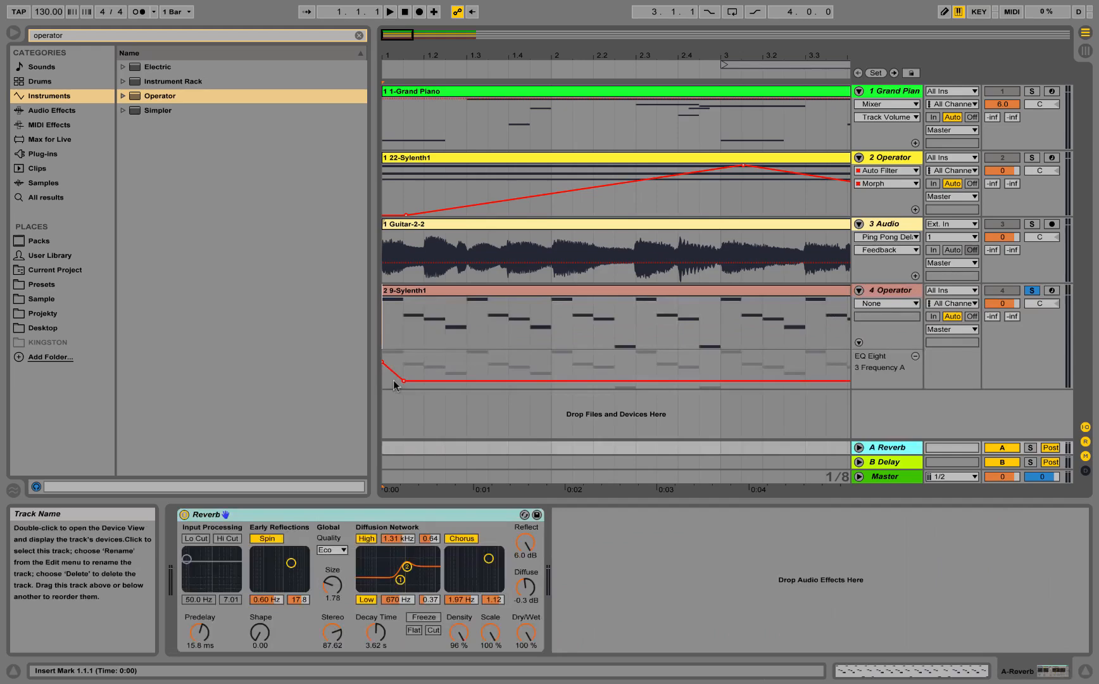
left_click_drag(388, 383, 401, 363)
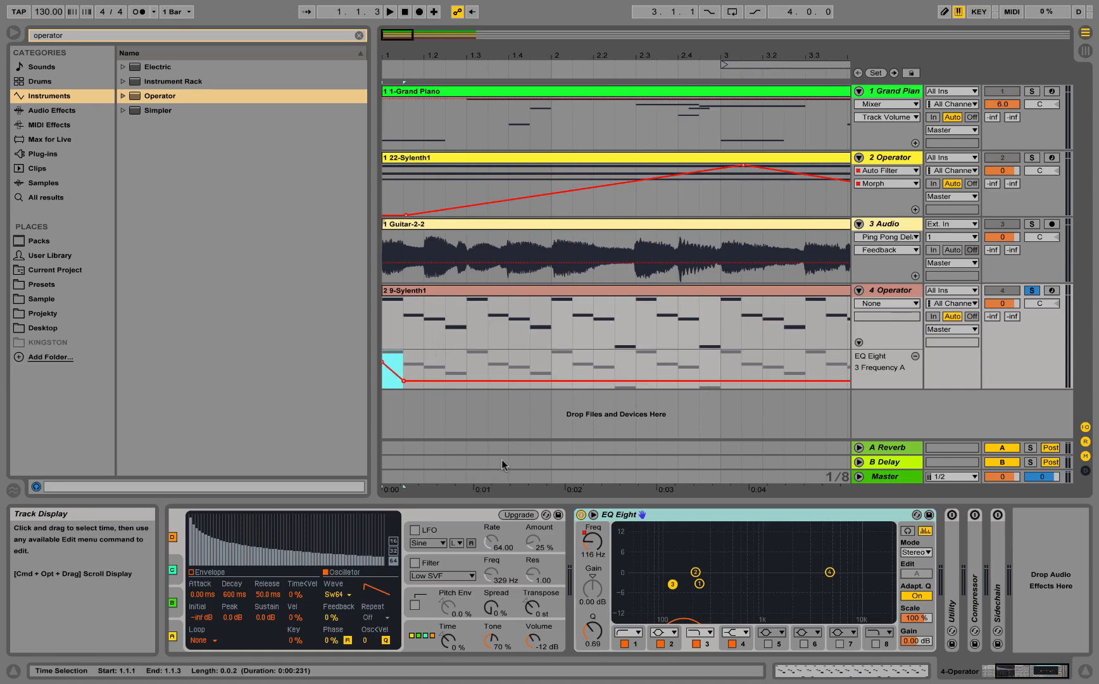
key("super+d")
key("super+d")
key("super+d")
key("super+d")
key("super+d")
key("super+d")
key("super+d")
key("super+d")
key("super+d")
key("super+d")
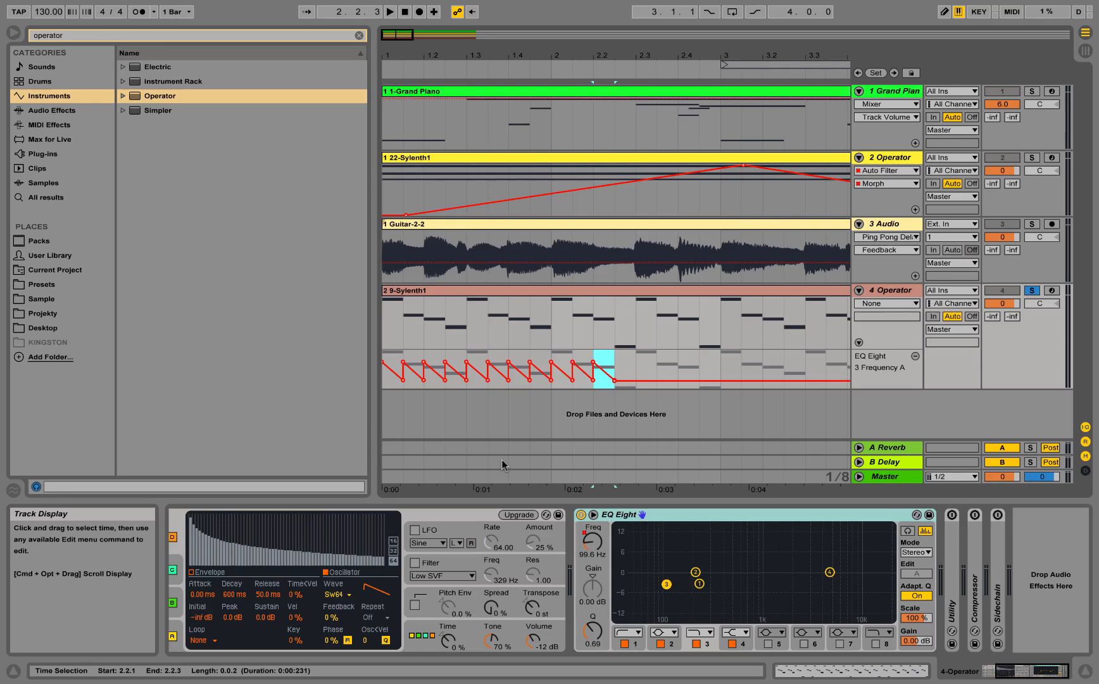
key("super+d")
key("super+d")
key("super+d")
key("super+d")
key("super+d")
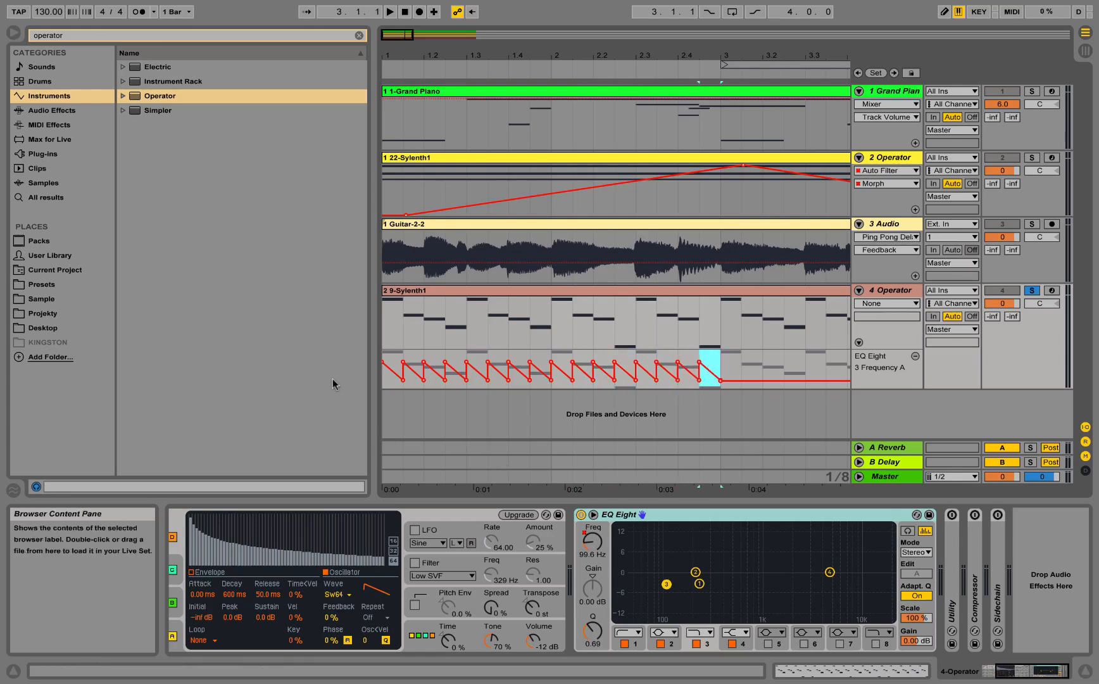
Step: Audition the filtered pluck from bar 1 and raise the first ramp's starting breakpoint to 5.00 kHz
left_click(385, 338)
key("space")
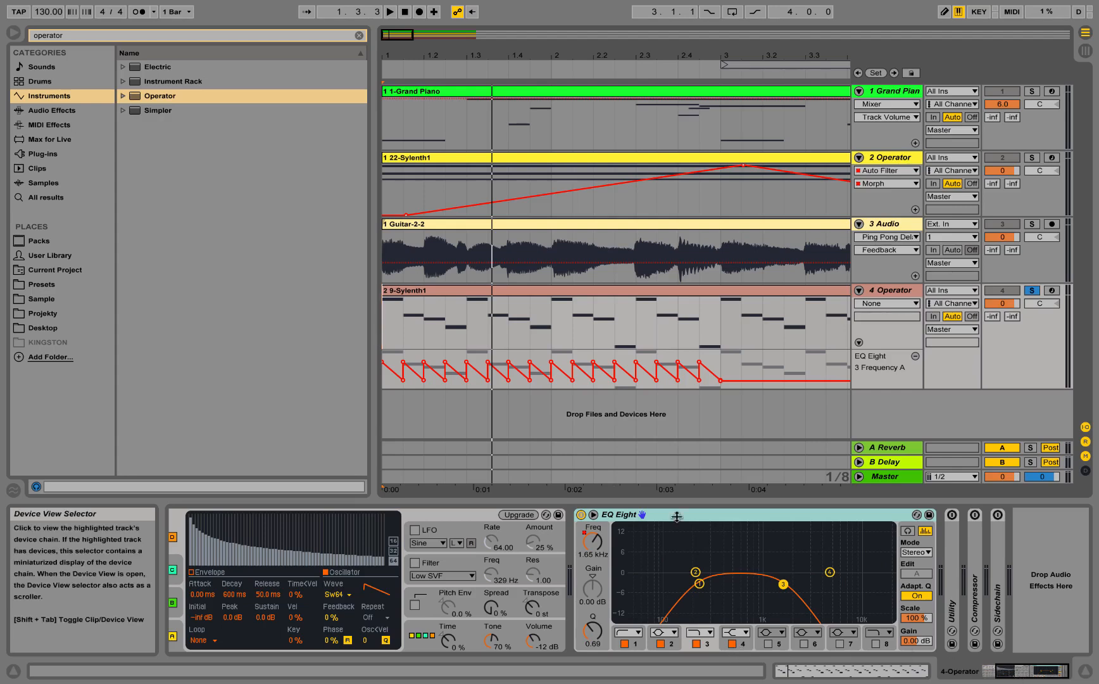
left_click(403, 333)
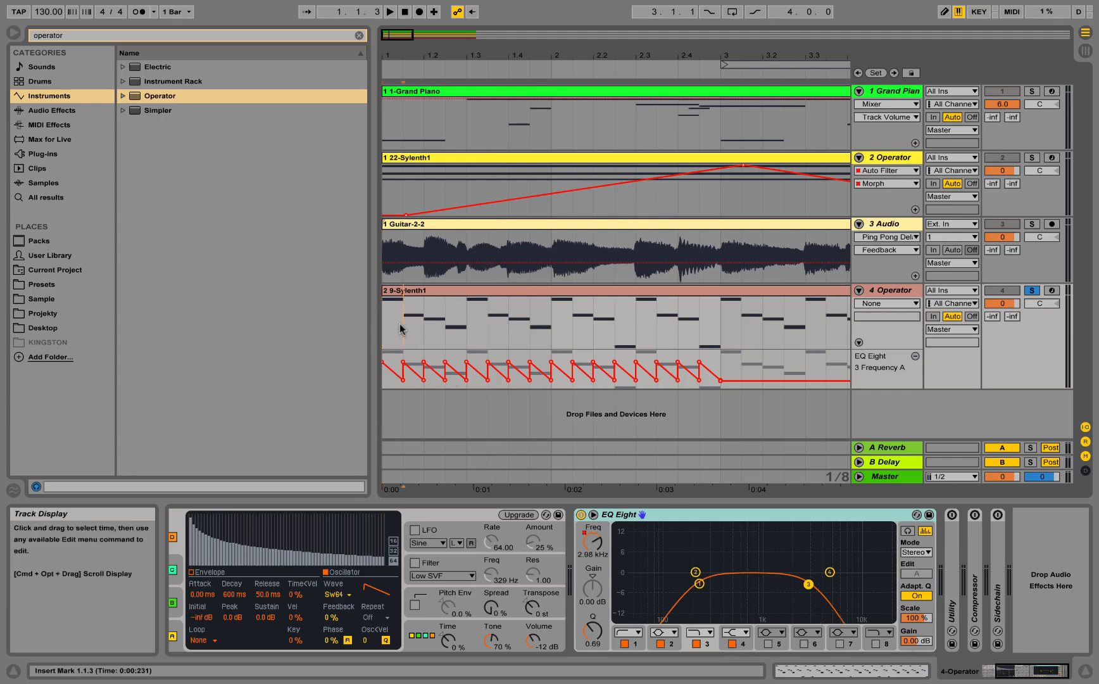
left_click(384, 377)
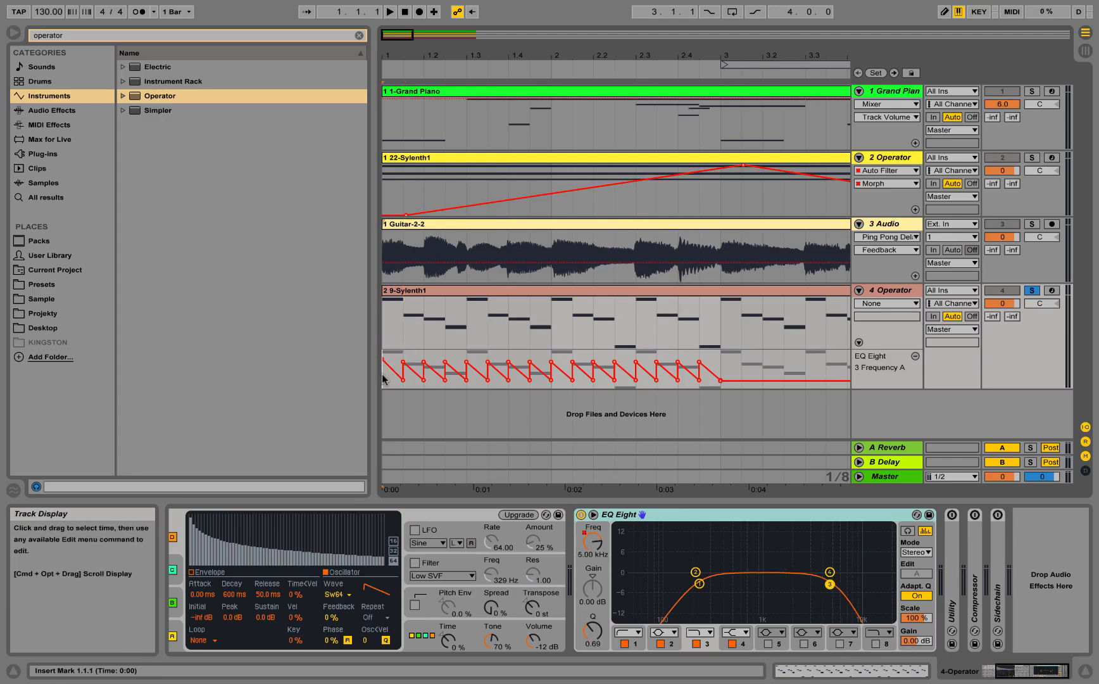
Step: Duplicate the first eighth-note ramp of the band 3 frequency automation over the remaining ramps up to bar 3
left_click(398, 387)
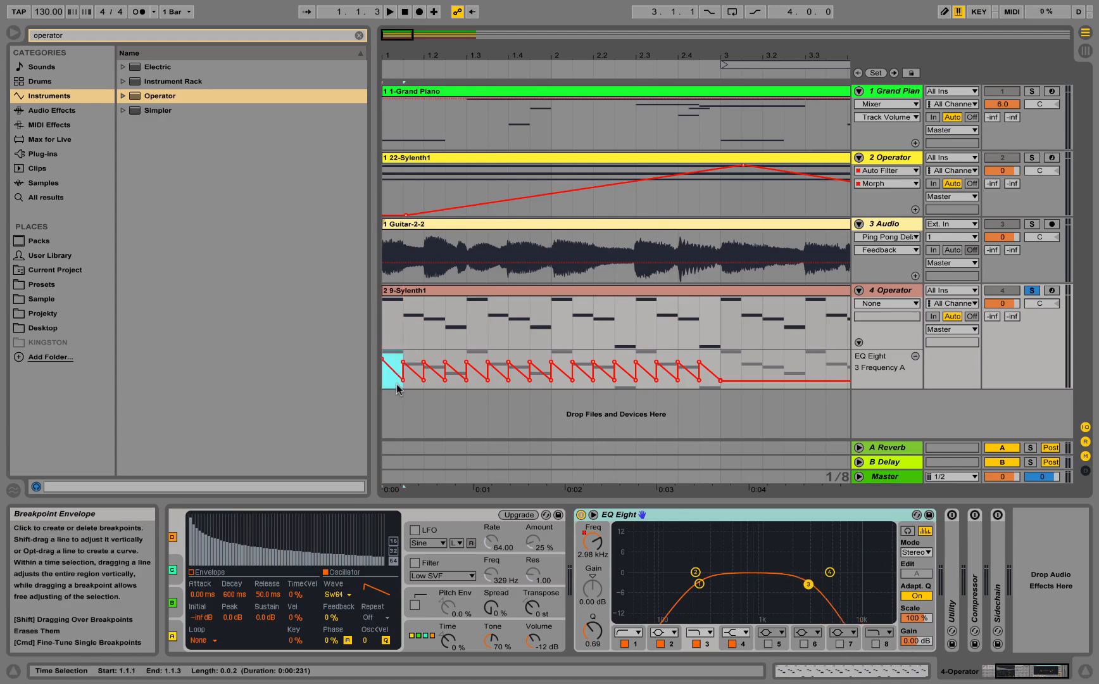
left_click(386, 382)
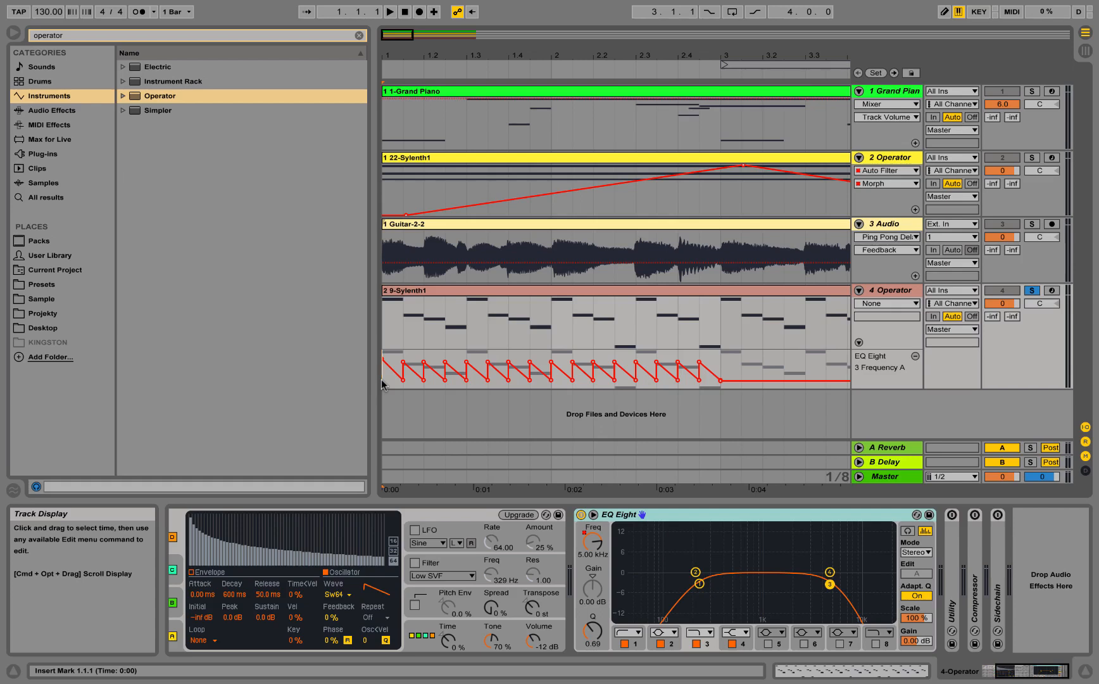
key("shift+Right")
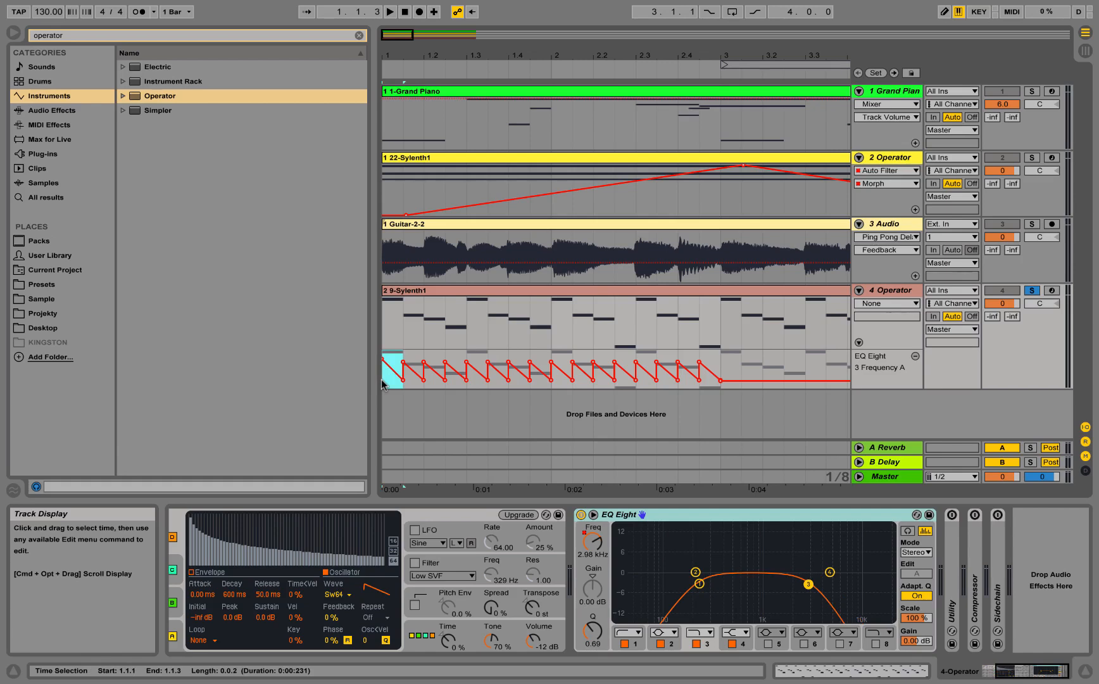
key("Right")
key("Right")
key("Right")
key("Right")
key("Right")
key("Right")
key("Right")
key("Right")
key("Right")
key("Right")
key("Right")
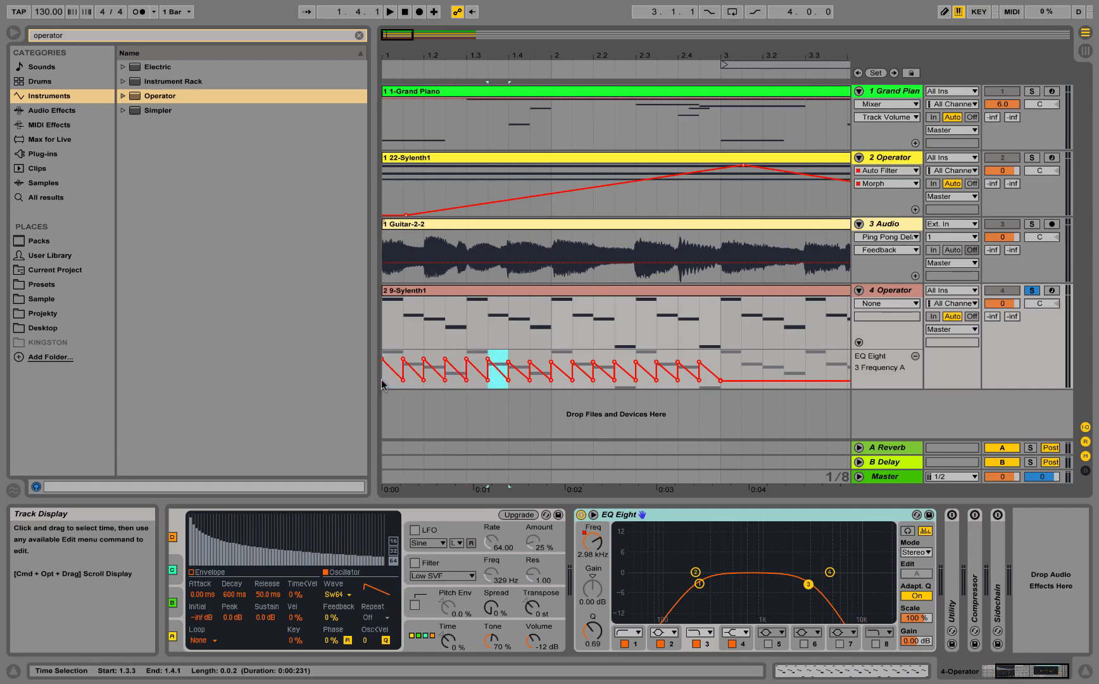
key("Right")
key("Right")
key("Right")
key("Right")
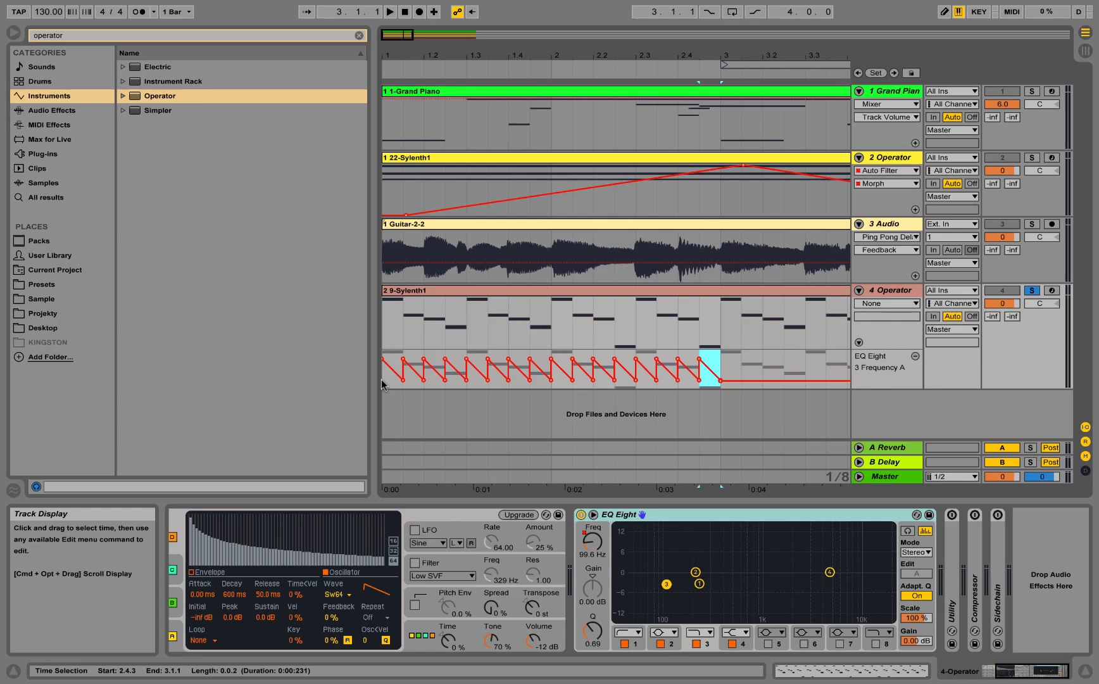
Step: Audition the pluck from bar 1, clear the browser search and delete the Utility, Compressor and Sidechain devices after EQ Eight
left_click(383, 329)
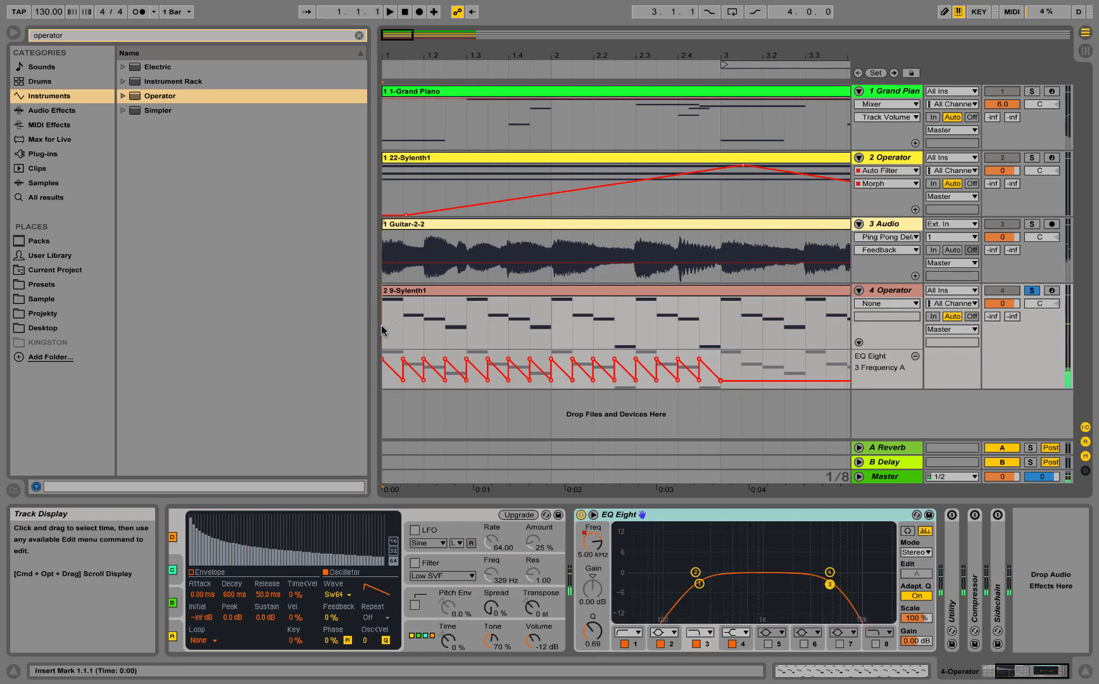
key("space")
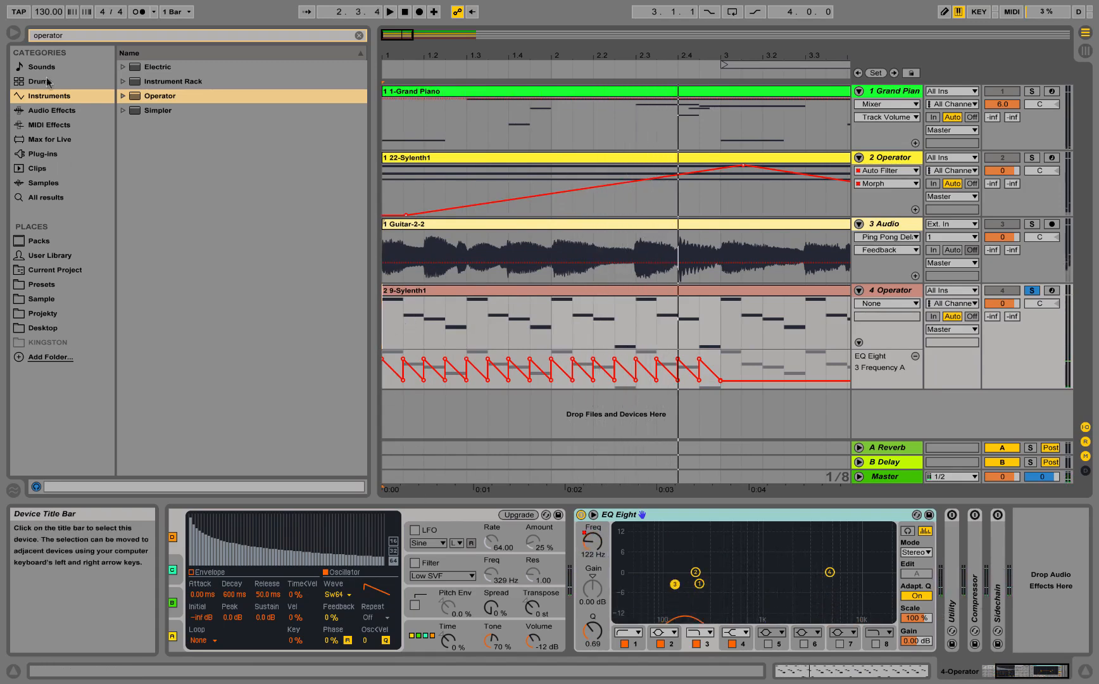
left_click(64, 35)
key("BackSpace")
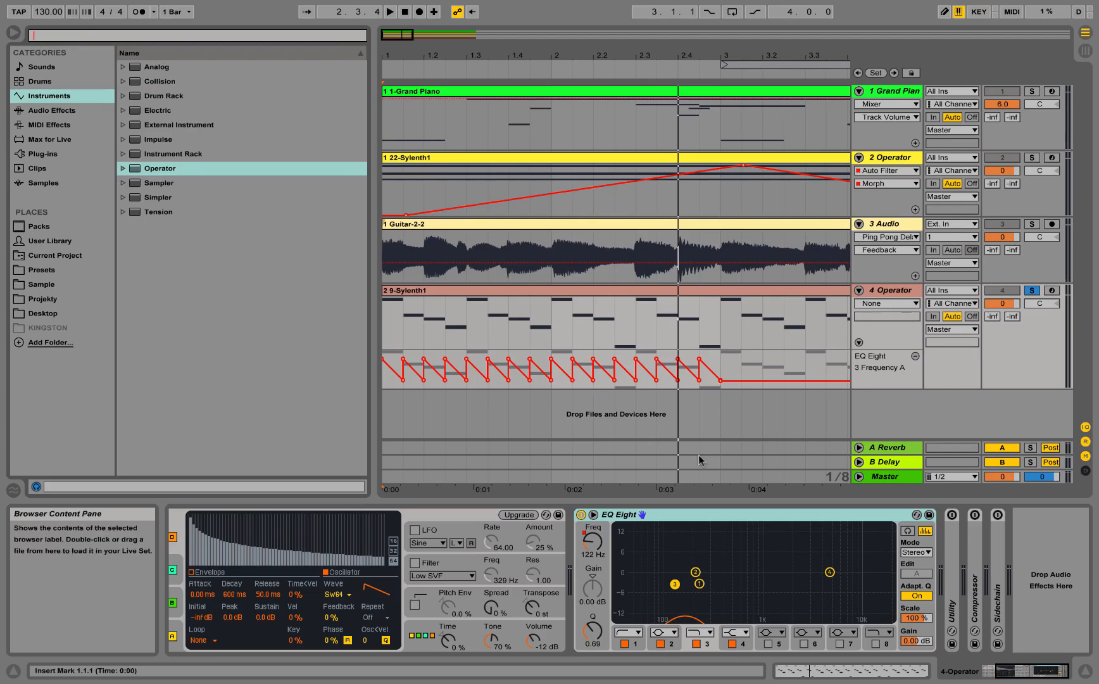
left_click(992, 551)
key("BackSpace")
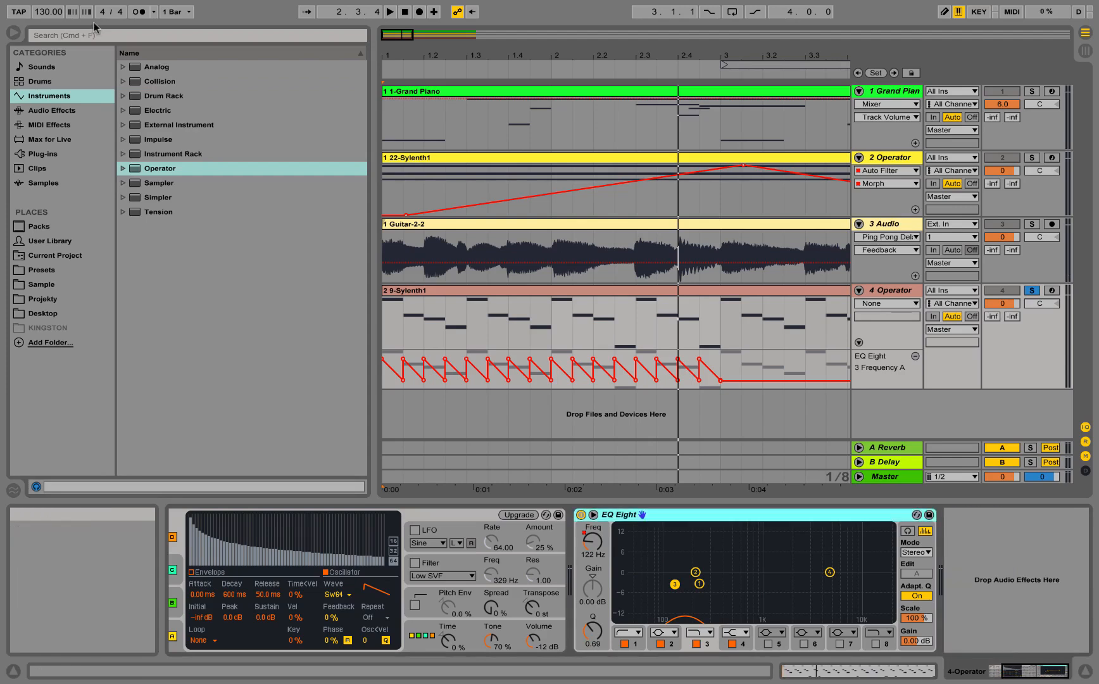
Step: Search the audio effects for "eq" and add a second EQ Eight at the end of the Operator chain
left_click(92, 33)
type("eq")
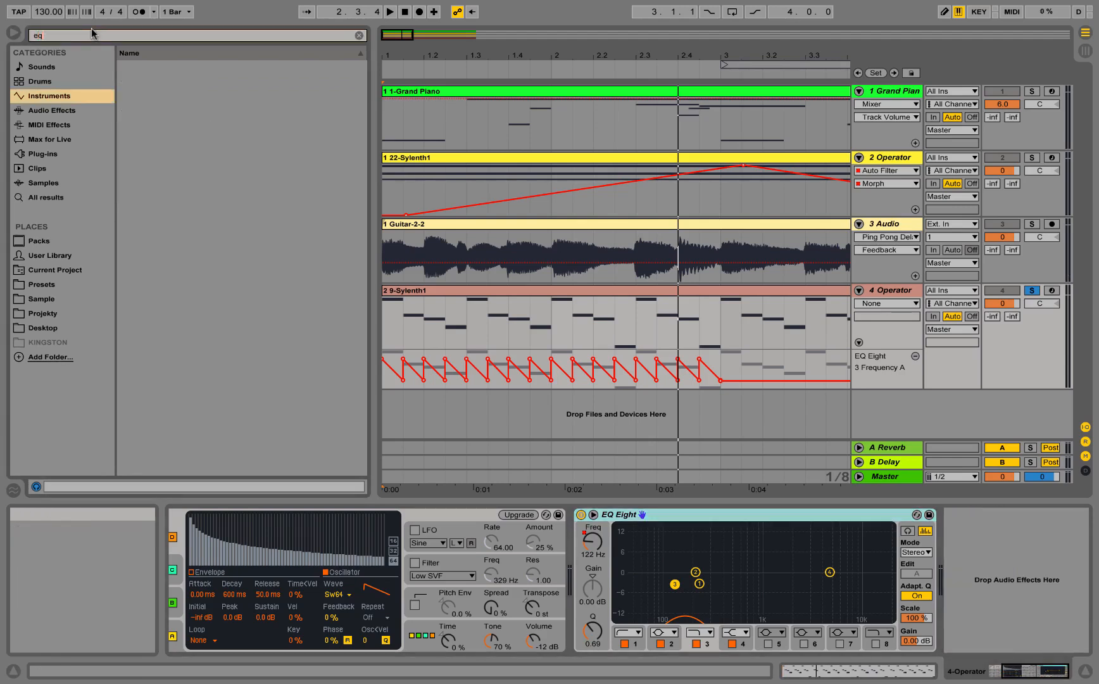
left_click(61, 120)
left_click(64, 112)
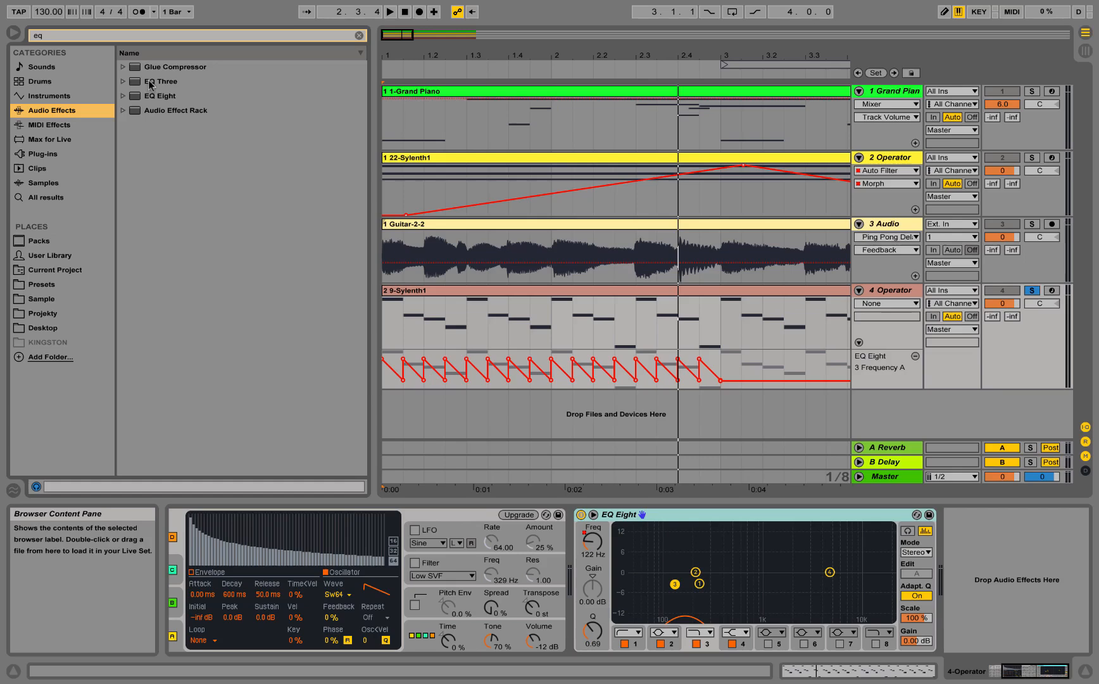
double_click(152, 95)
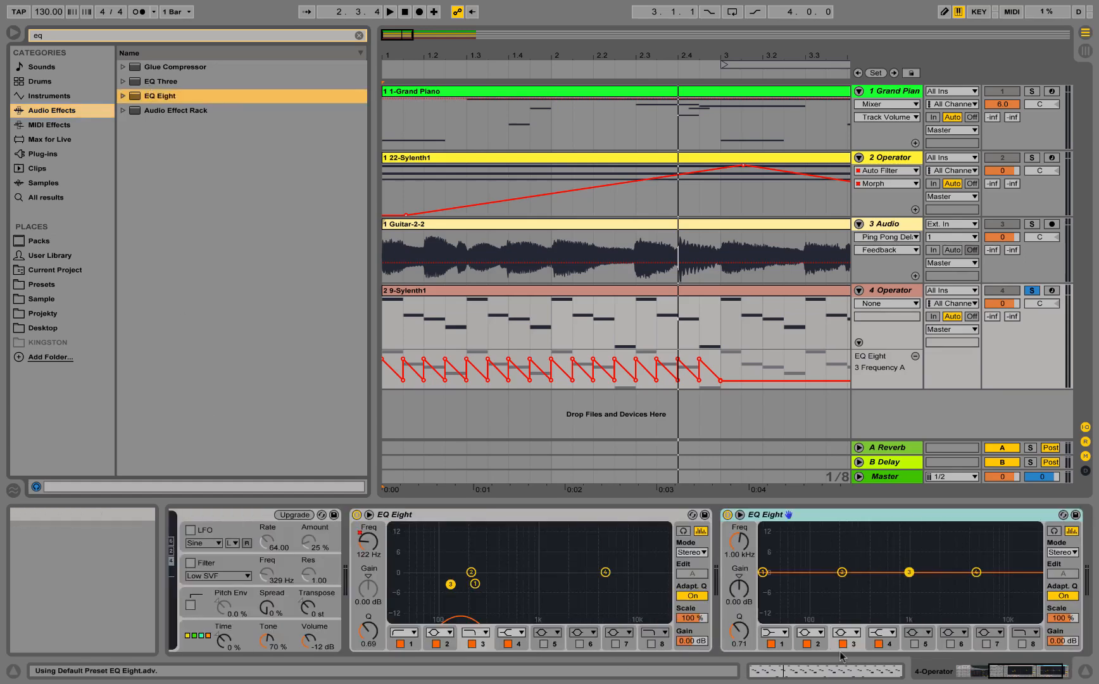
Step: Turn band 2 of the second EQ Eight into a low cut and raise its frequency to 271 Hz during playback
left_click(811, 632)
left_click(805, 551)
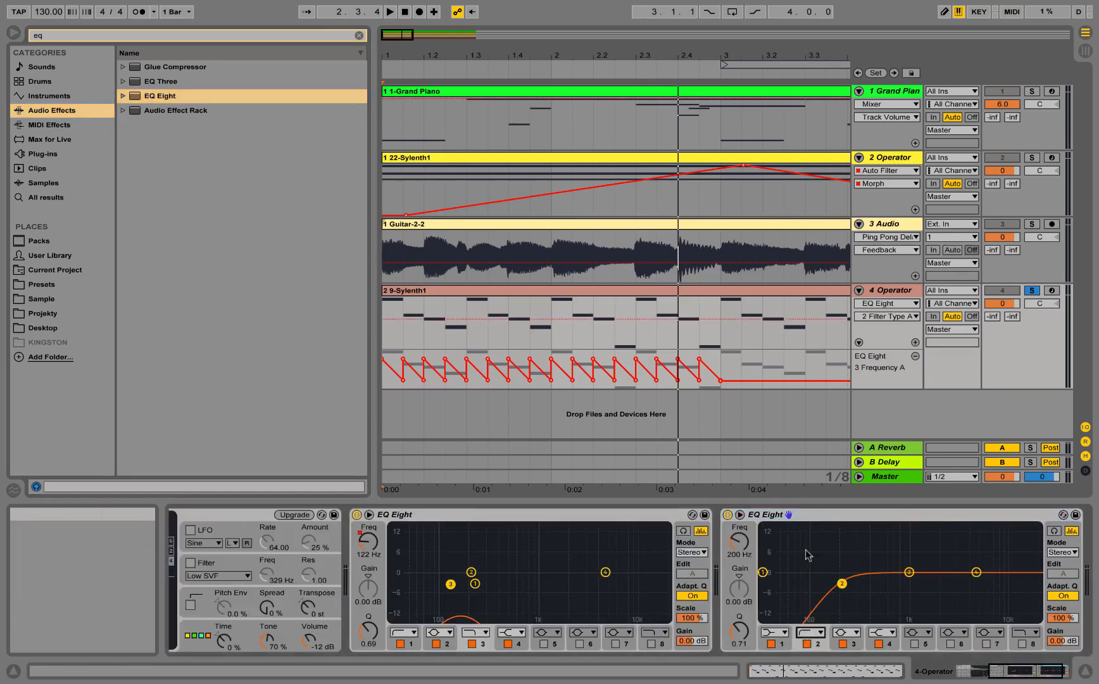
key("space")
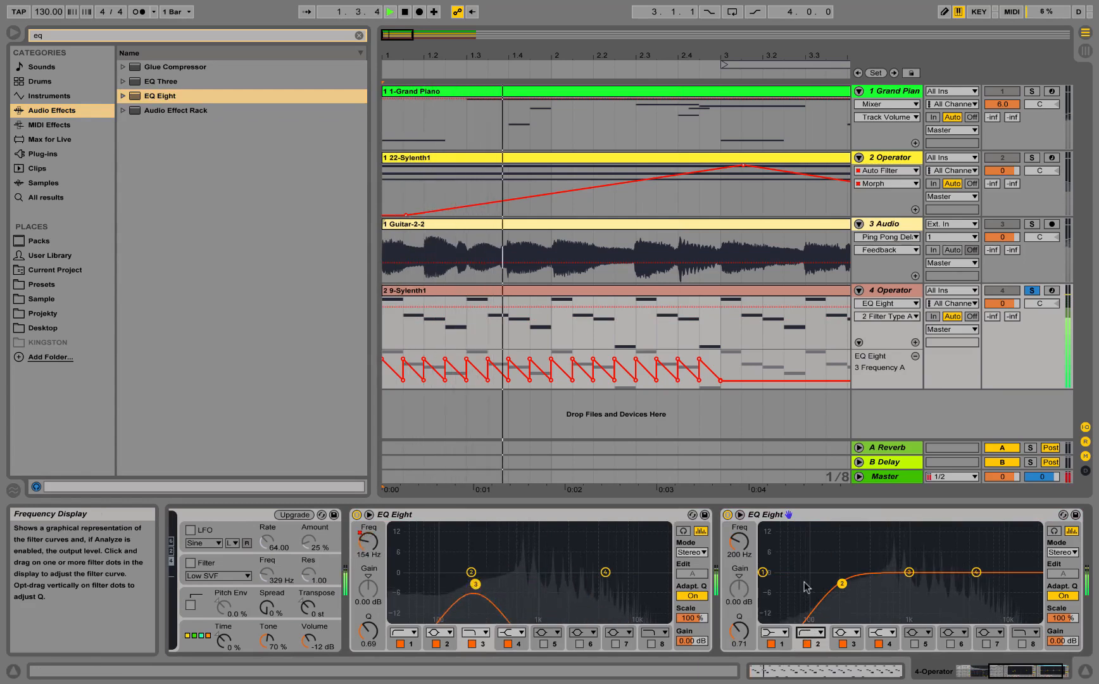
left_click_drag(841, 583, 854, 583)
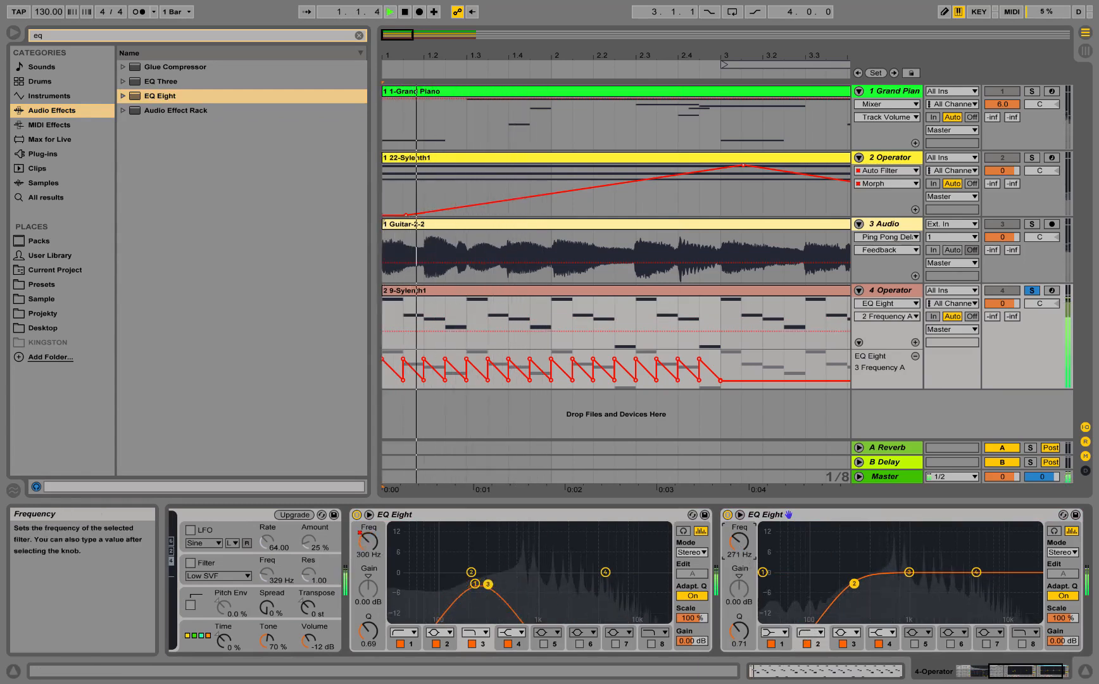
Step: Boost band 4 of the second EQ Eight to about 8.31 dB at 4.57 kHz
left_click(977, 573)
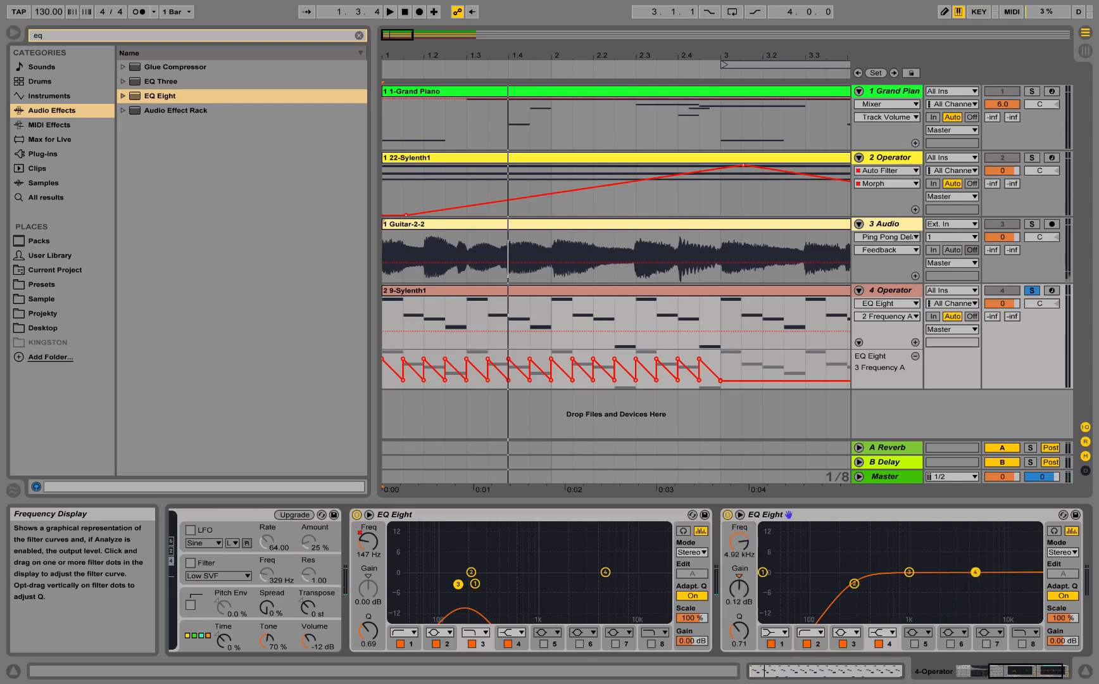
left_click_drag(975, 572, 972, 546)
key("space")
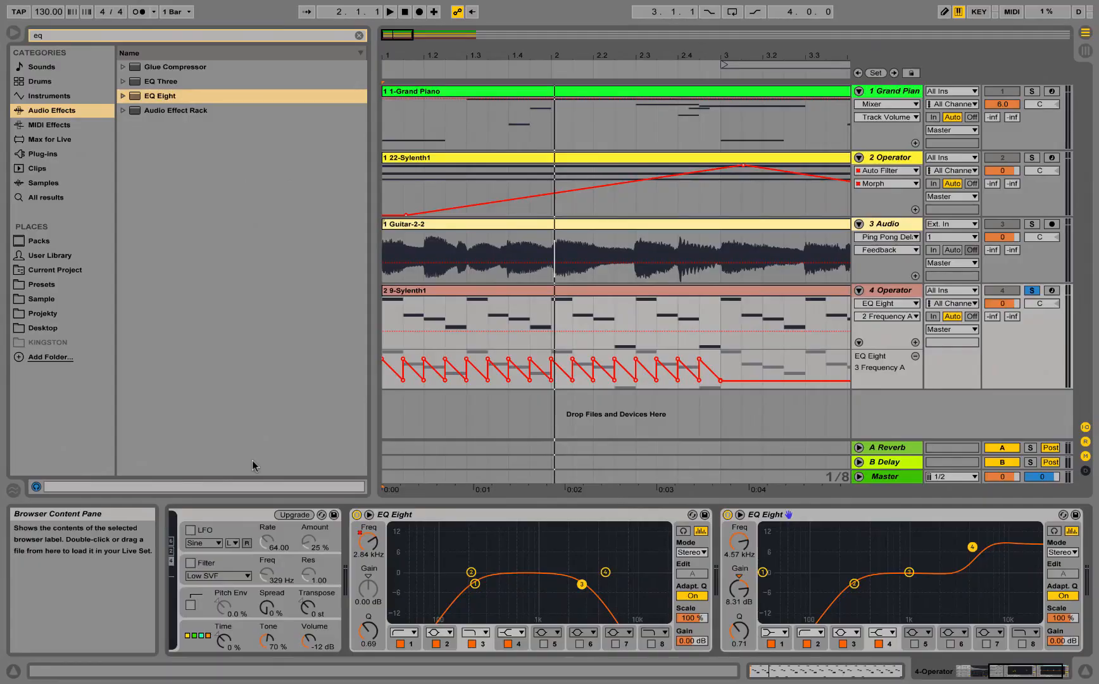
Step: Duplicate the first two bars of band 3 frequency automation up to bar 9 and hide its separate lane
left_click(385, 376)
key("minus")
key("minus")
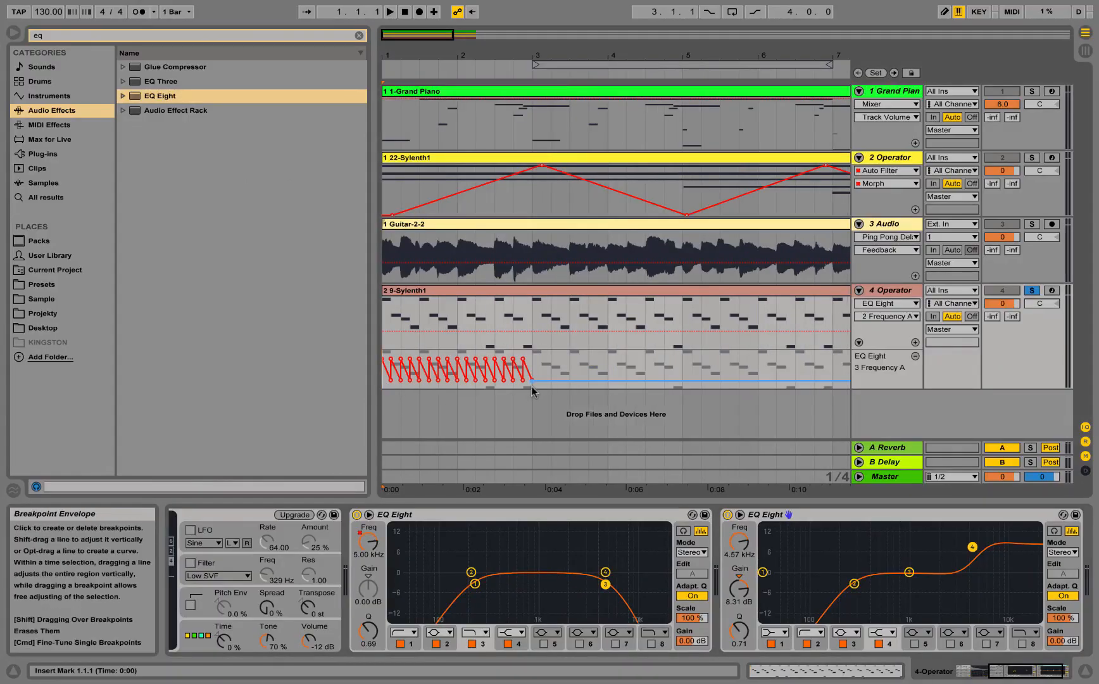
left_click(531, 385, "shift")
left_click_drag(431, 56, 399, 50)
key("ctrl+d")
key("ctrl+d")
key("ctrl+d")
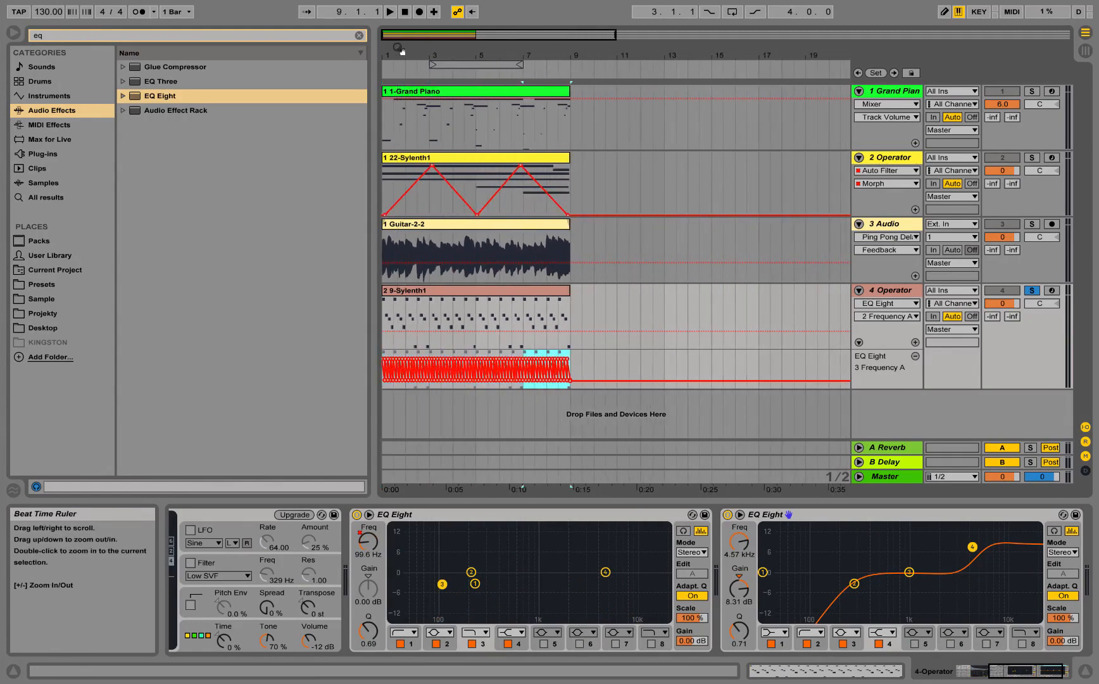
left_click_drag(400, 50, 407, 68)
left_click(915, 356)
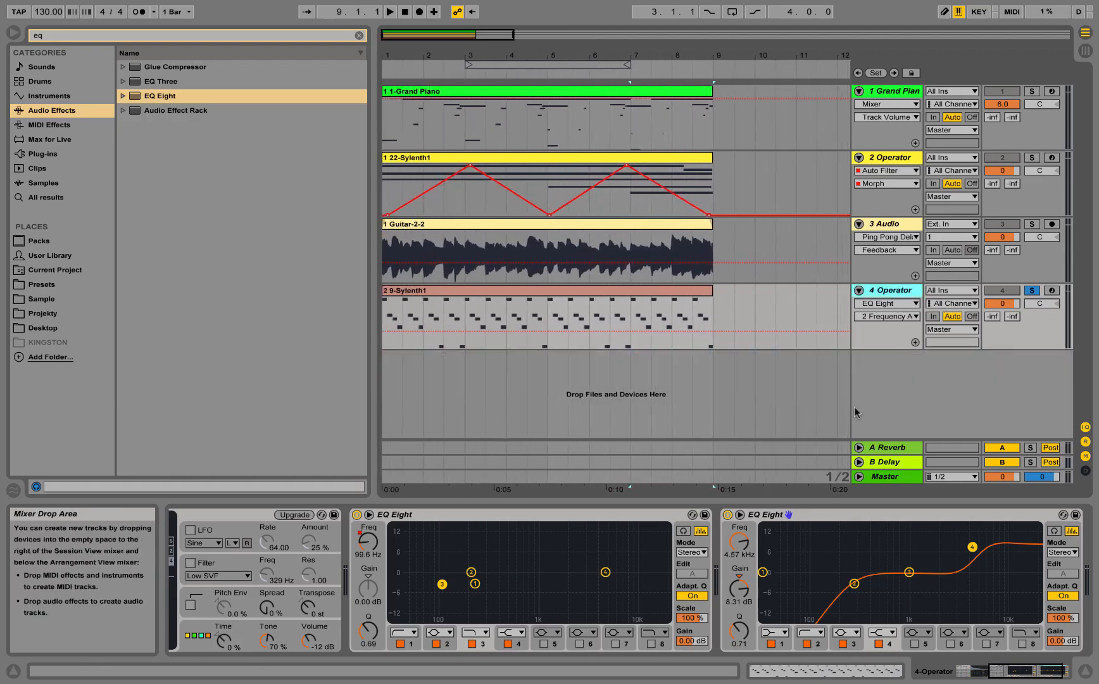
Step: Search the audio effects for "rev", add Reverb after the second EQ Eight and audition it
left_click_drag(1016, 671, 1086, 647)
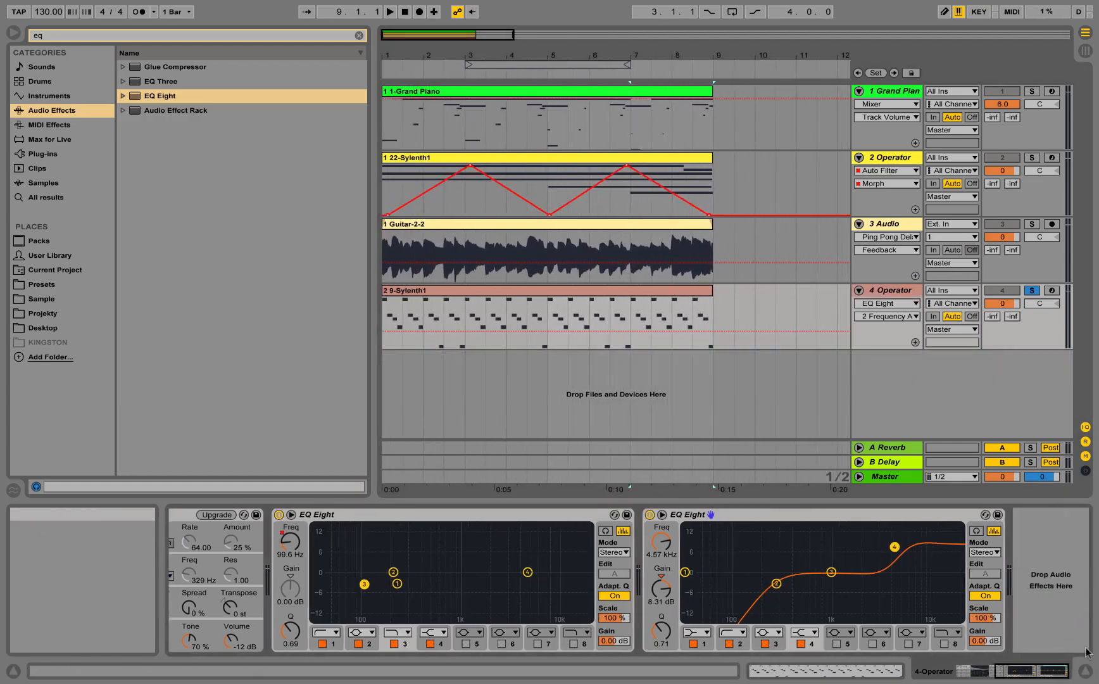
left_click(122, 35)
type("rev")
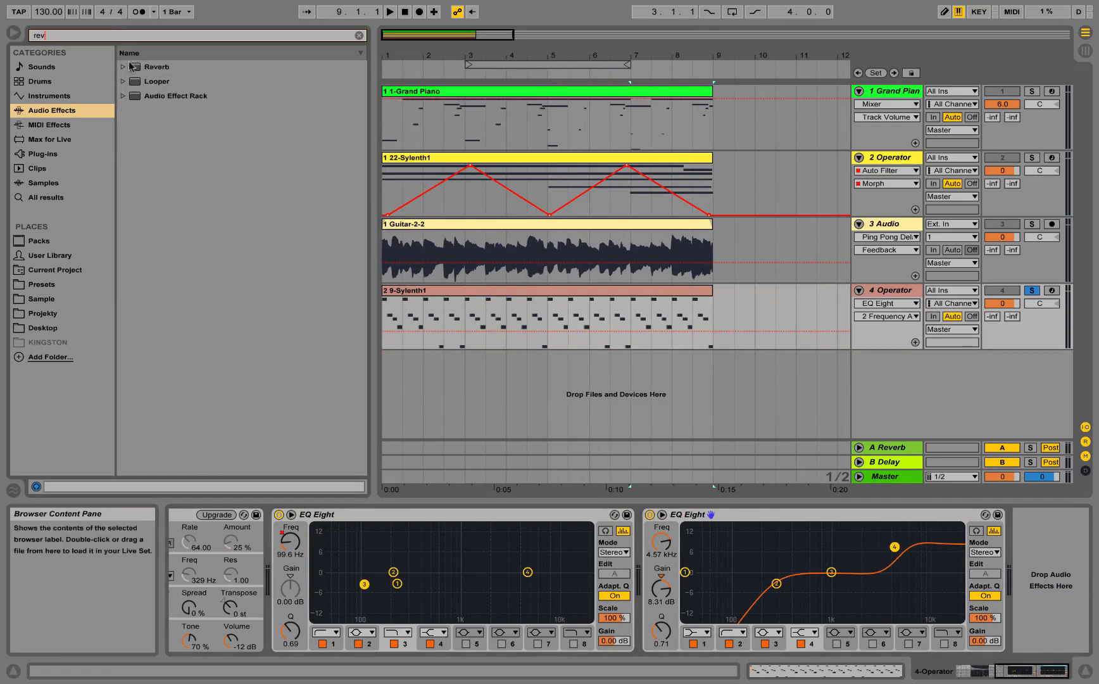
left_click(136, 67)
double_click(136, 67)
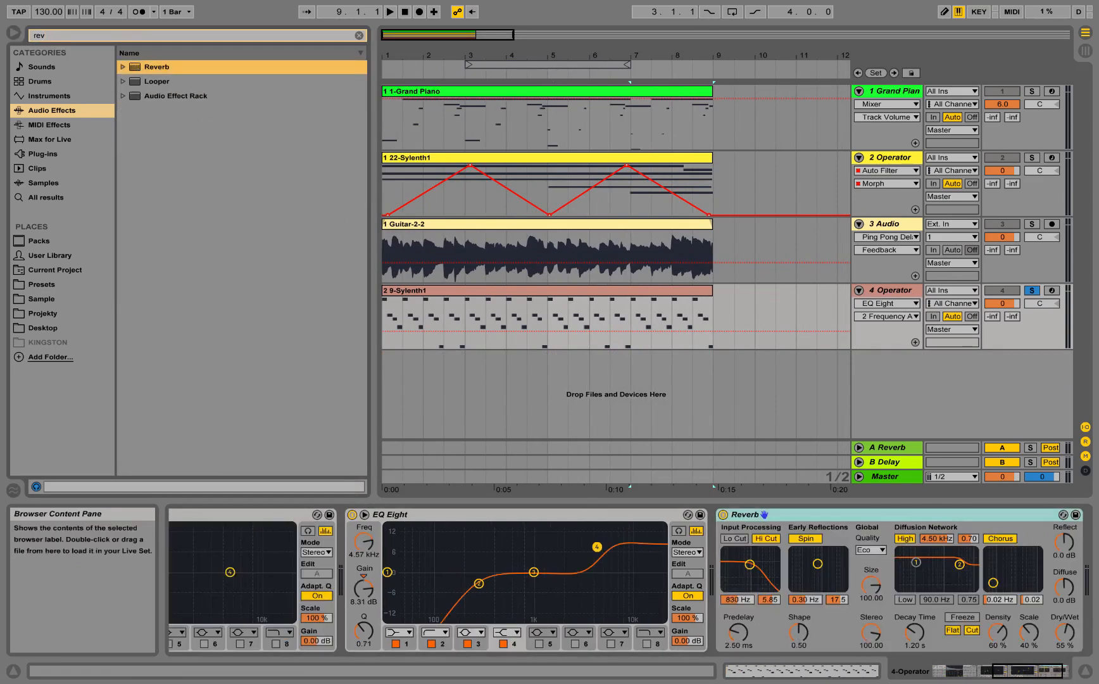
key("space")
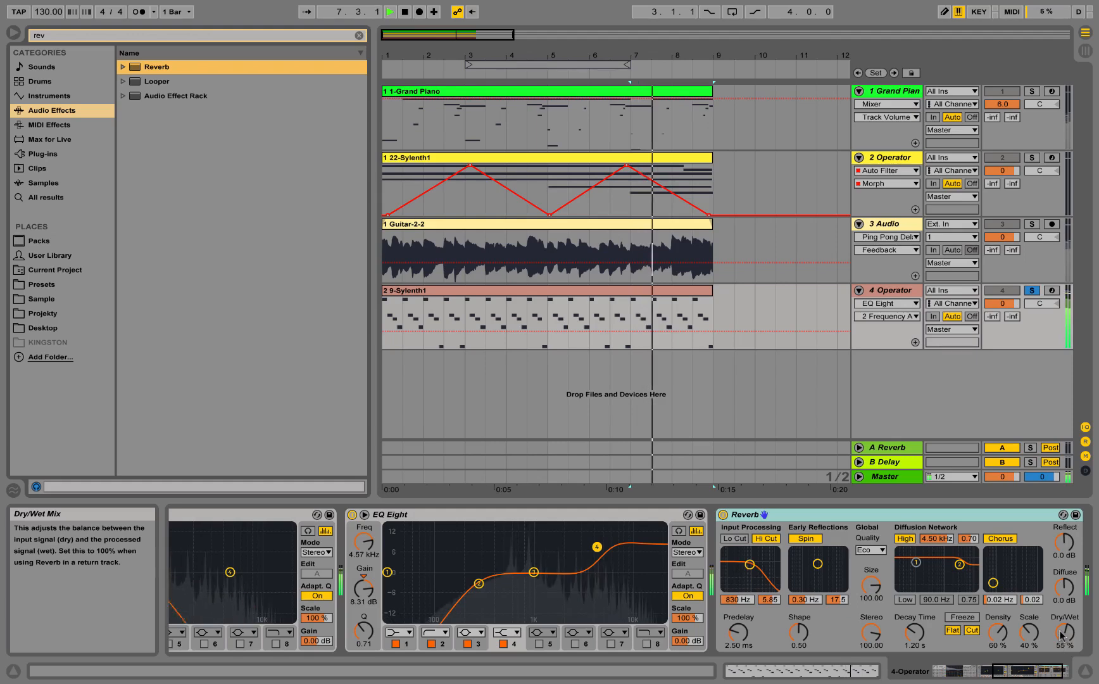
Step: Search for "phas", add Phaser after Reverb and lower its Dry/Wet to 62.7 % during playback
left_click(55, 39)
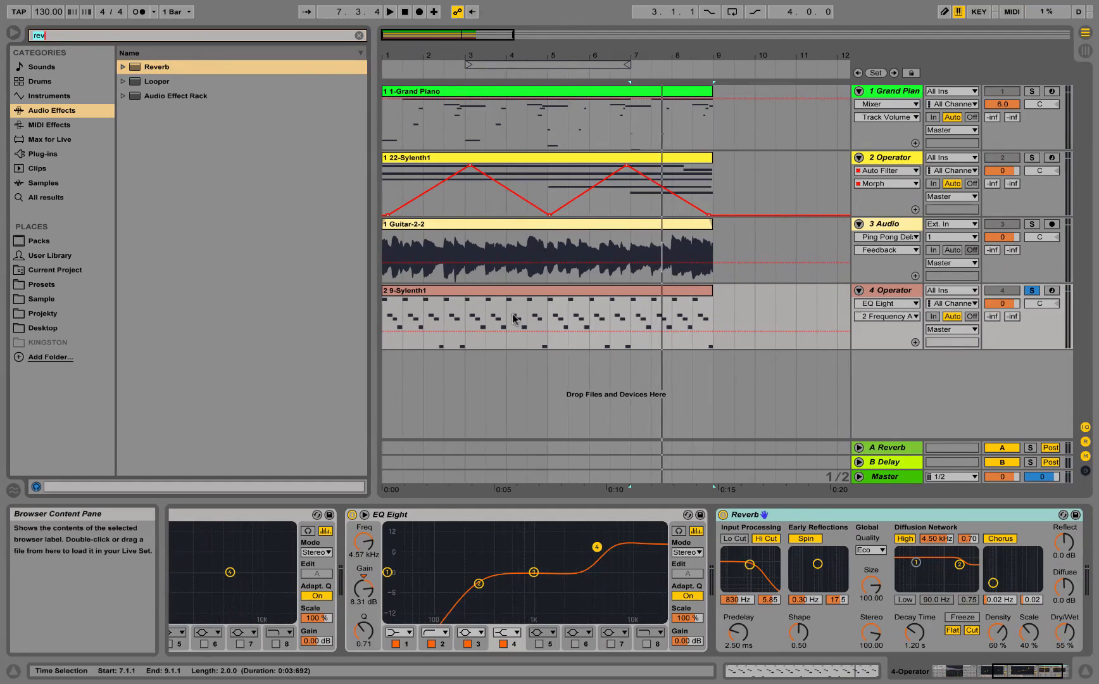
type("phas")
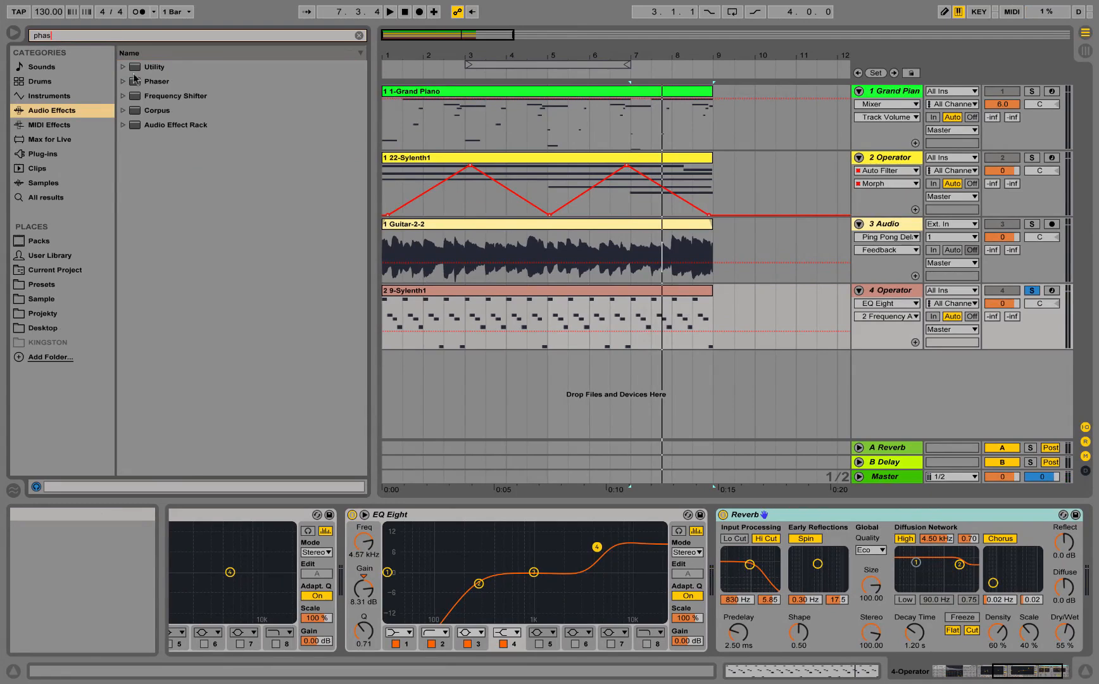
double_click(156, 81)
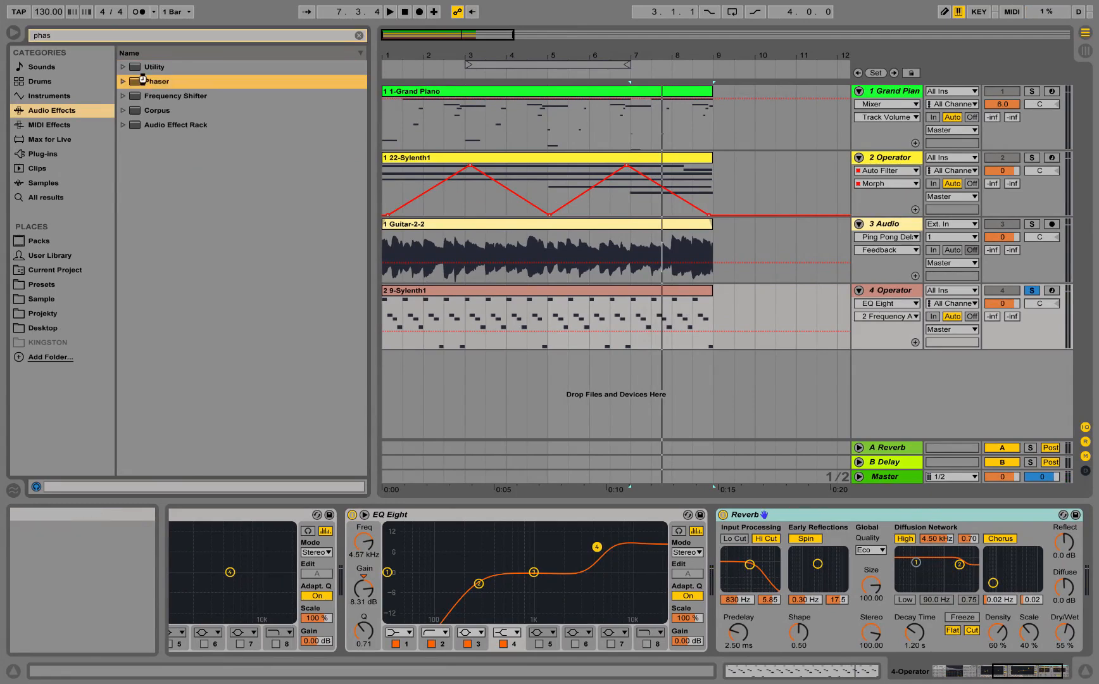
key("space")
left_click_drag(893, 624, 902, 576)
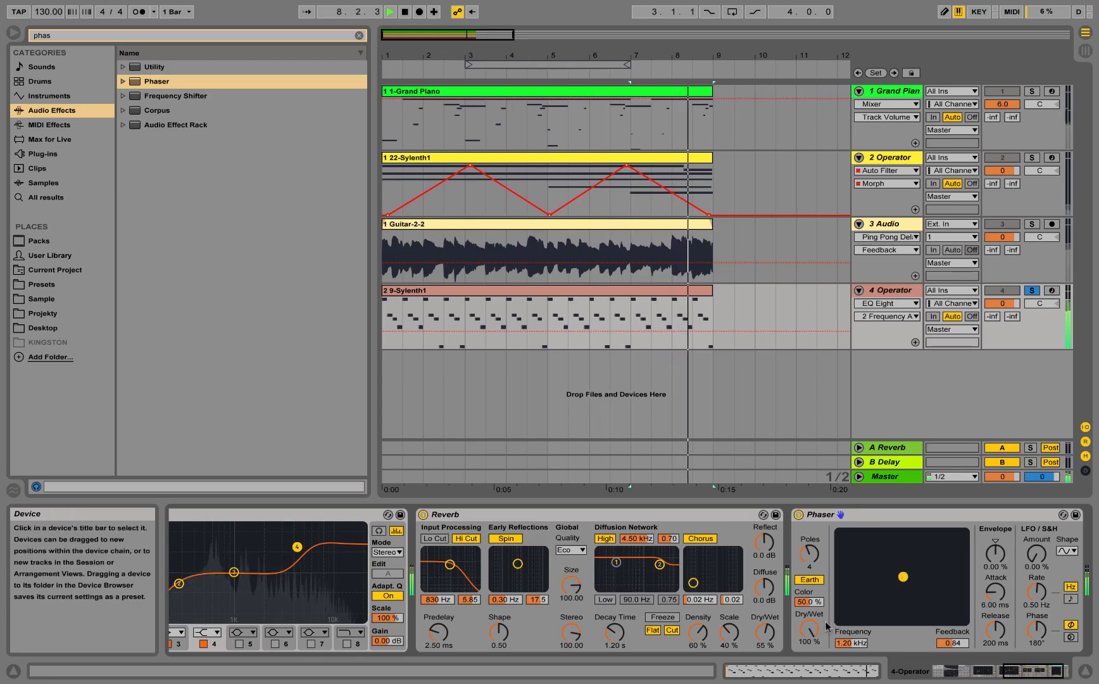
left_click_drag(809, 629, 809, 652)
key("v")
key("space")
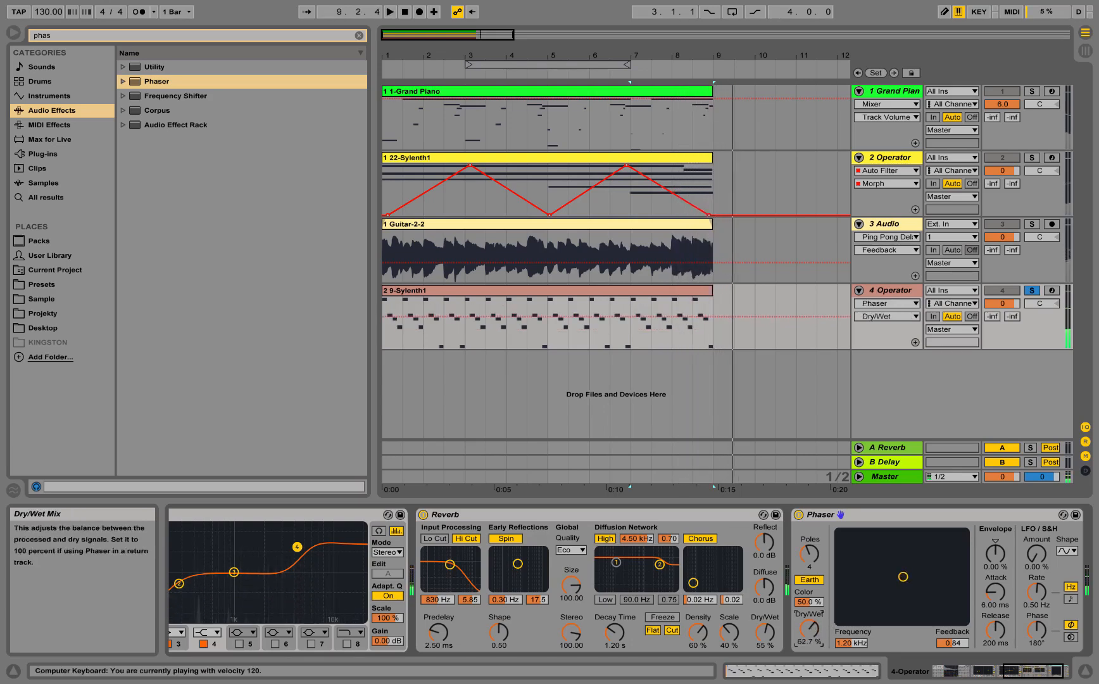
Step: Play the clip from bar 1, enable Reverb's Lo Cut and set its input filter to 4.32 kHz with bandwidth 6.52
key("space")
left_click(596, 290)
key("space")
key("space")
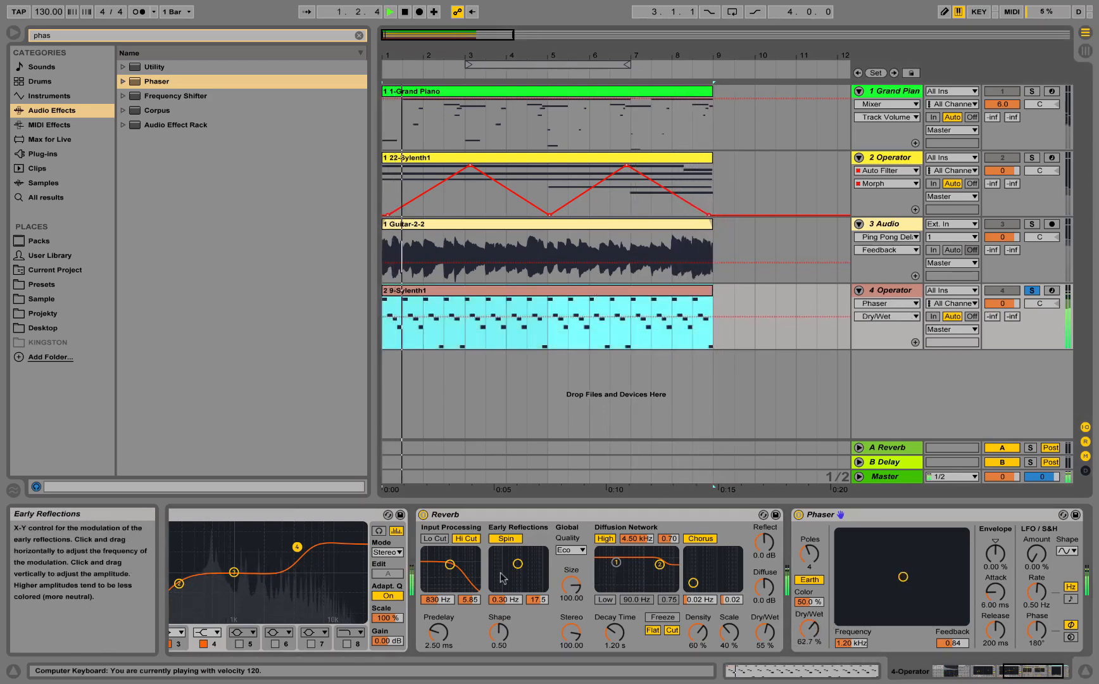
left_click(439, 540)
left_click_drag(450, 564, 464, 561)
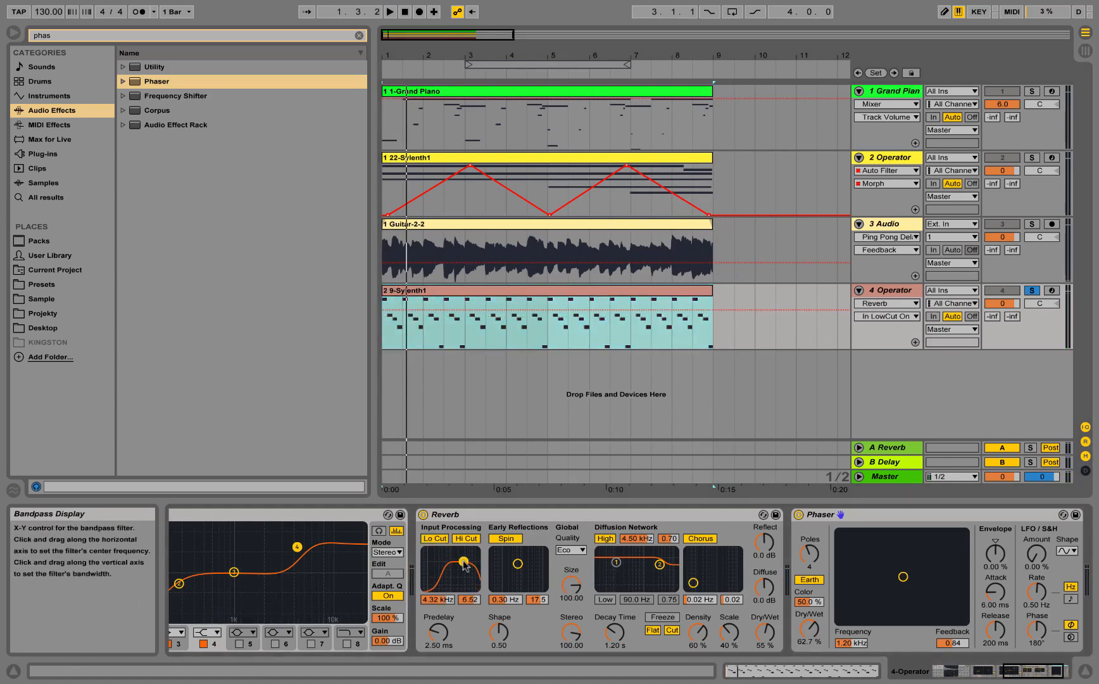
key("space")
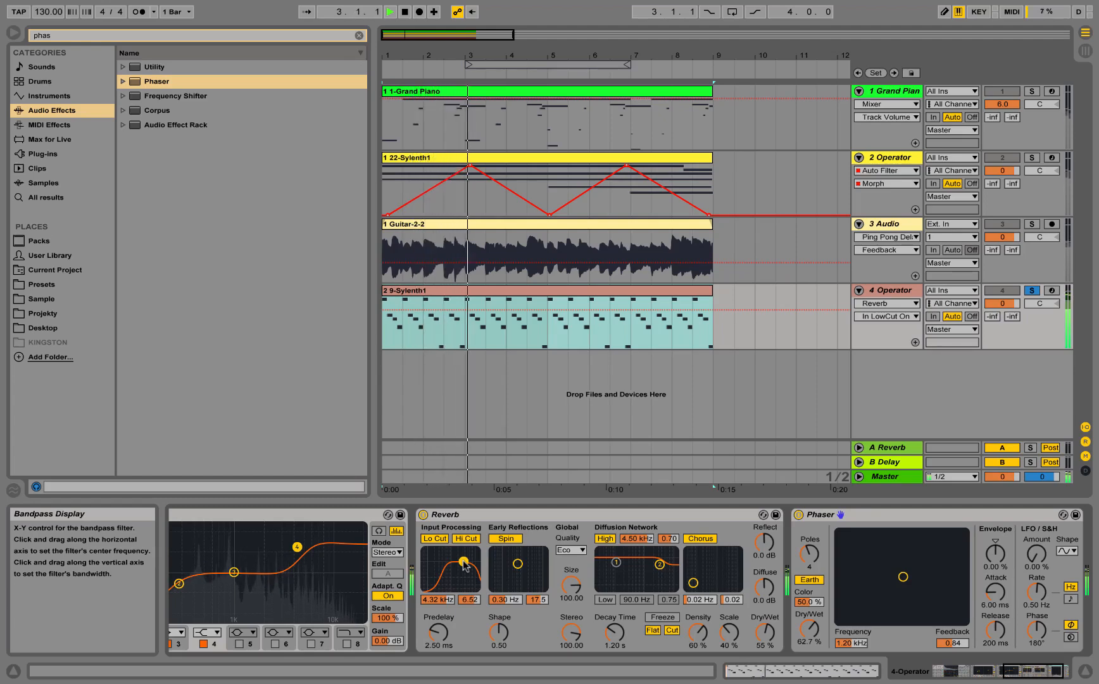
Step: Bring Operator and the first EQ Eight into view, audition the processed pluck and select the track 4 Operator
left_click_drag(1053, 670, 982, 670)
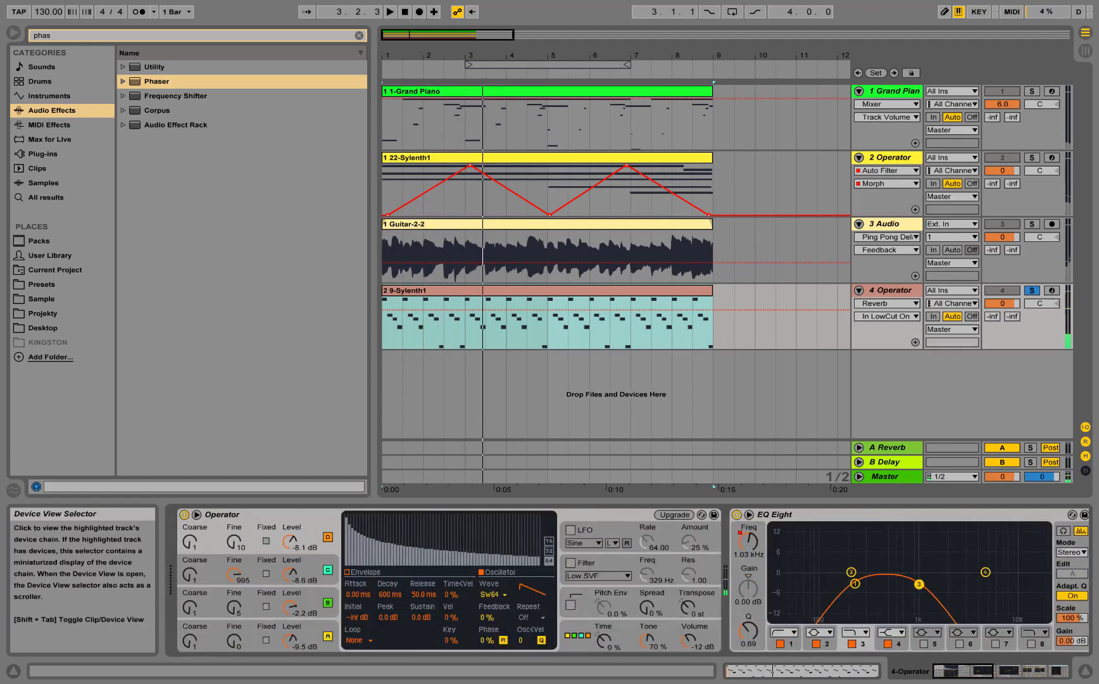
key("space")
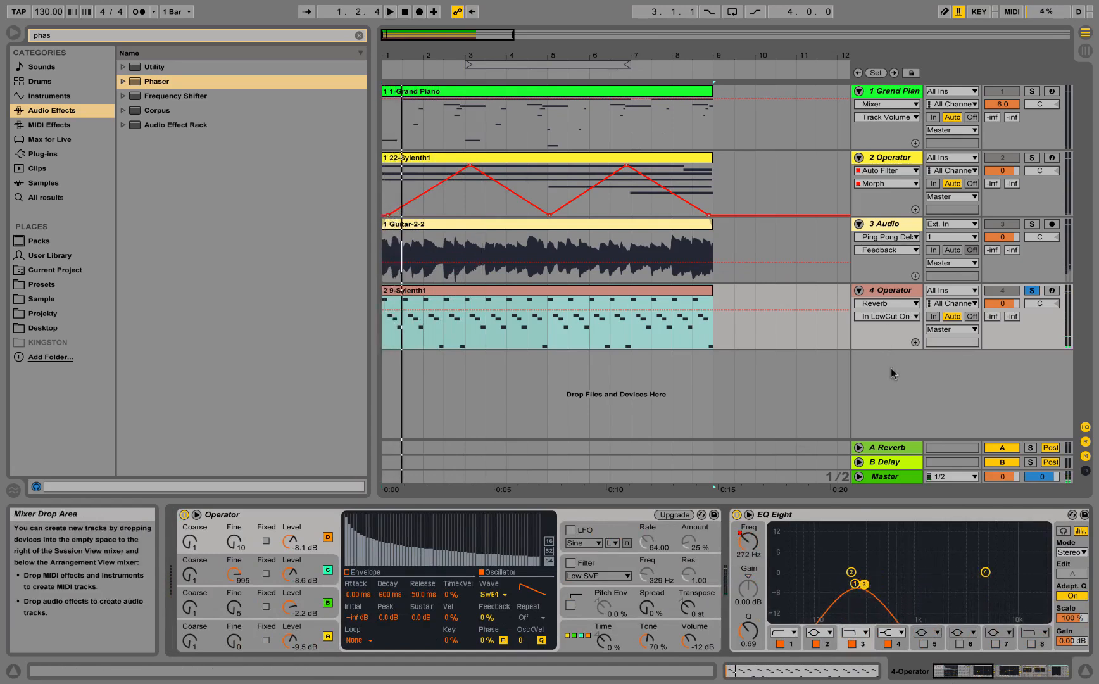
left_click(879, 292)
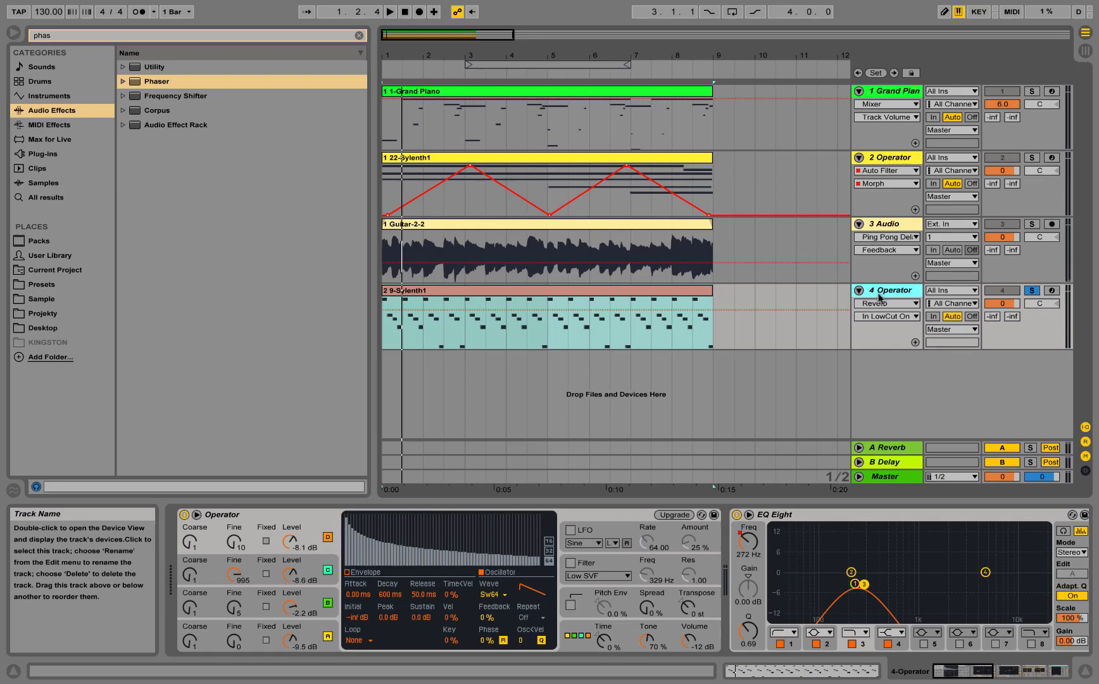
Step: Duplicate the track 4 Operator as a second pluck layer and delete the first EQ Eight from the copy
key("ctrl+d")
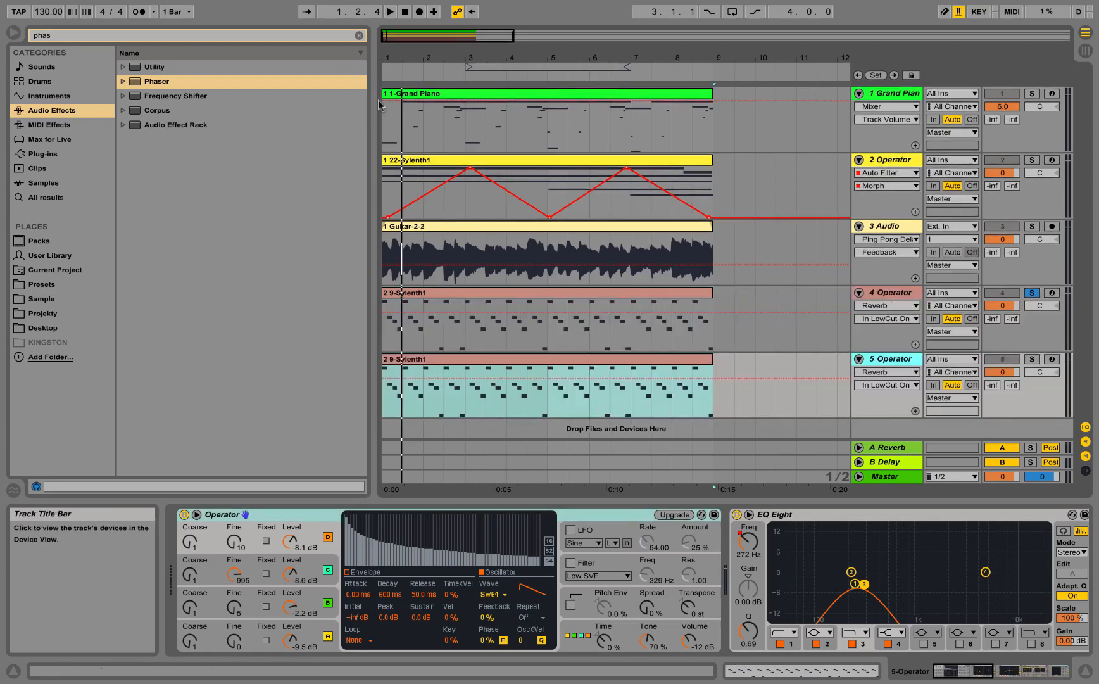
left_click_drag(403, 59, 403, 53)
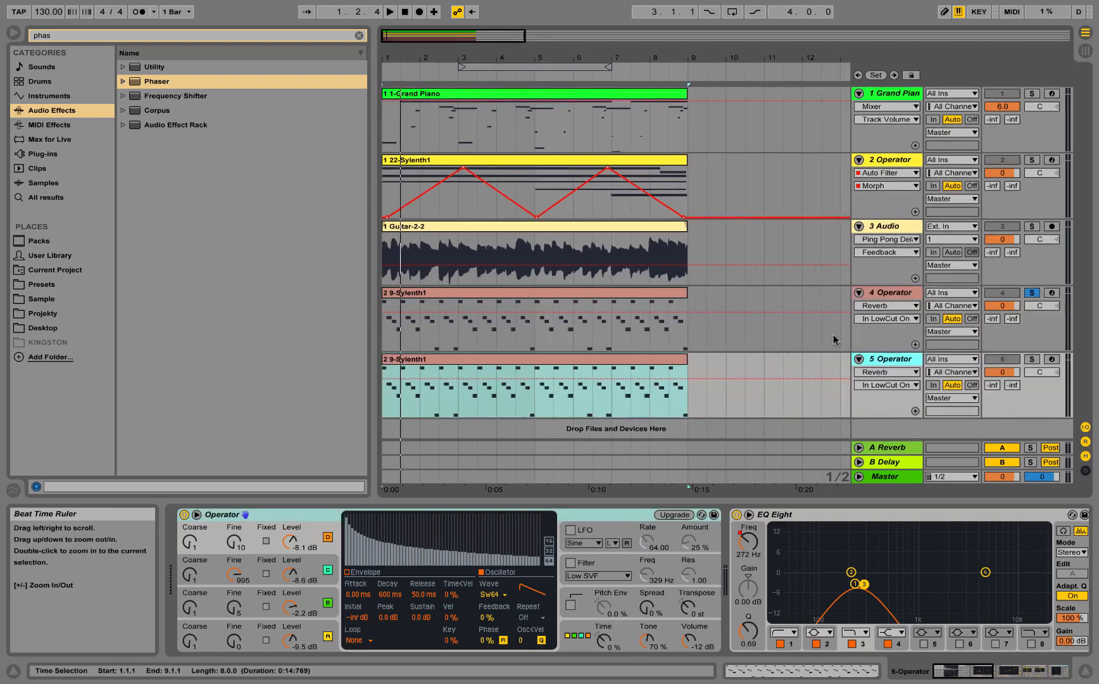
left_click(786, 516)
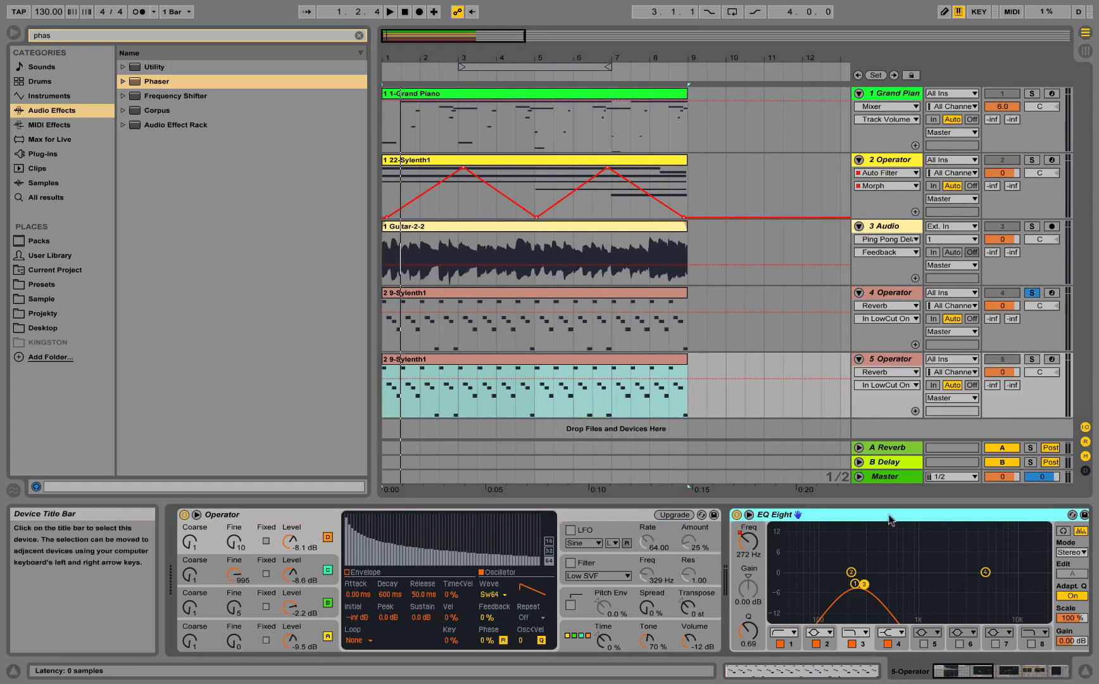
key("Delete")
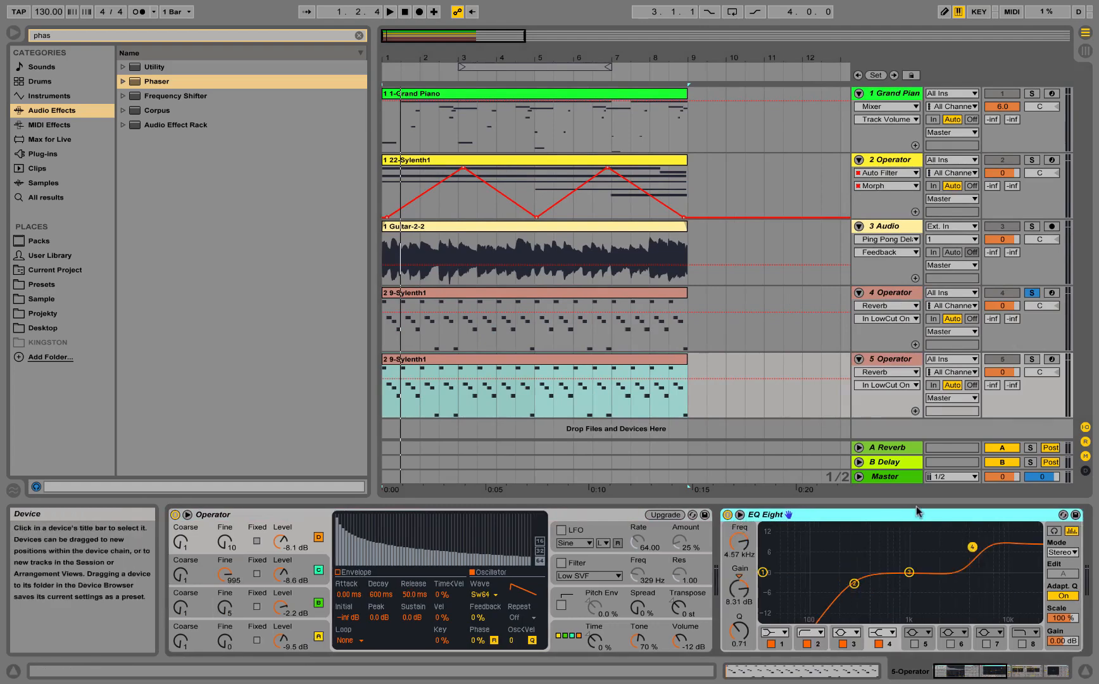
Step: Enable the filter in the track 5 Operator, set its frequency to 1.52 kHz and audition the track soloed
left_click(561, 563)
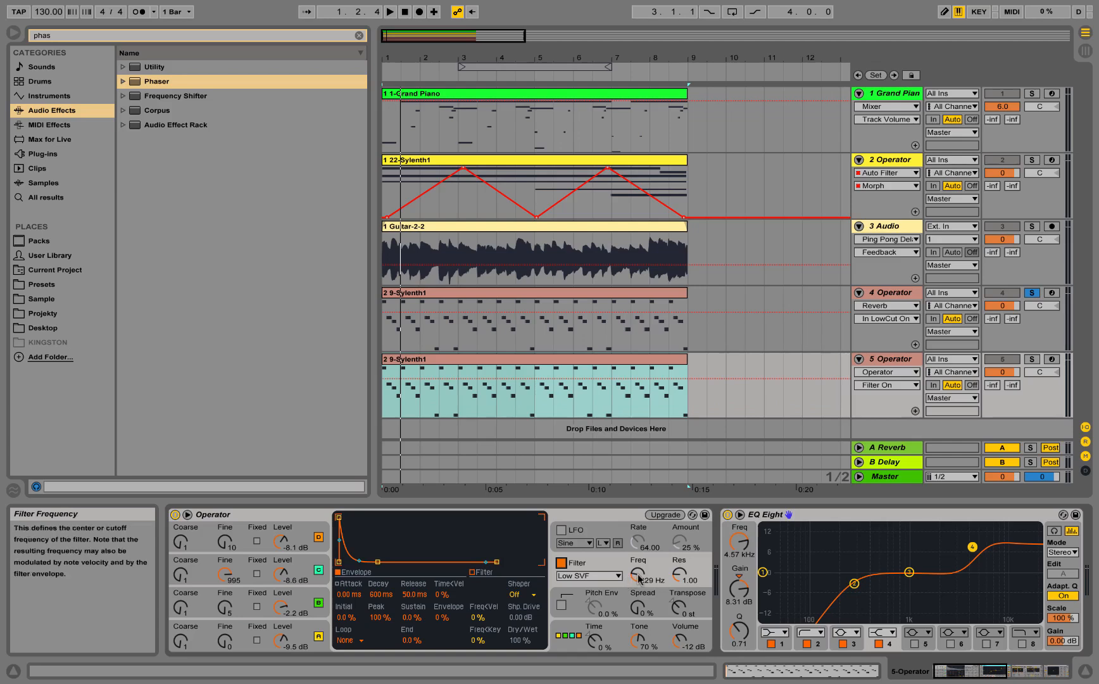
left_click_drag(639, 577, 639, 539)
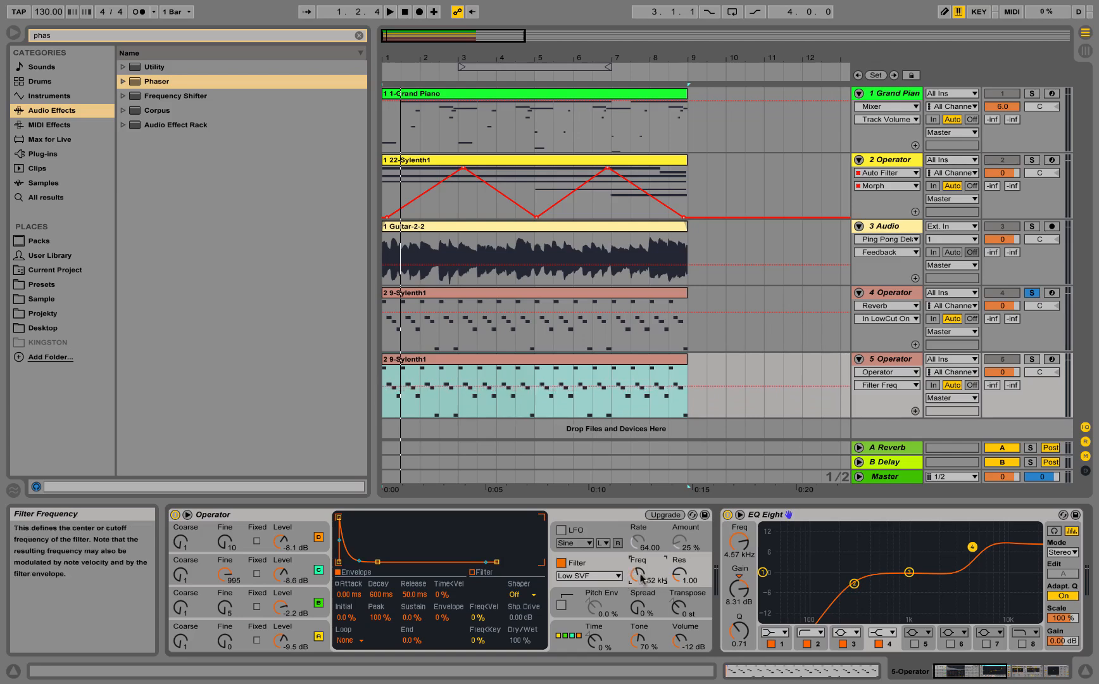
left_click(1032, 359)
key("space")
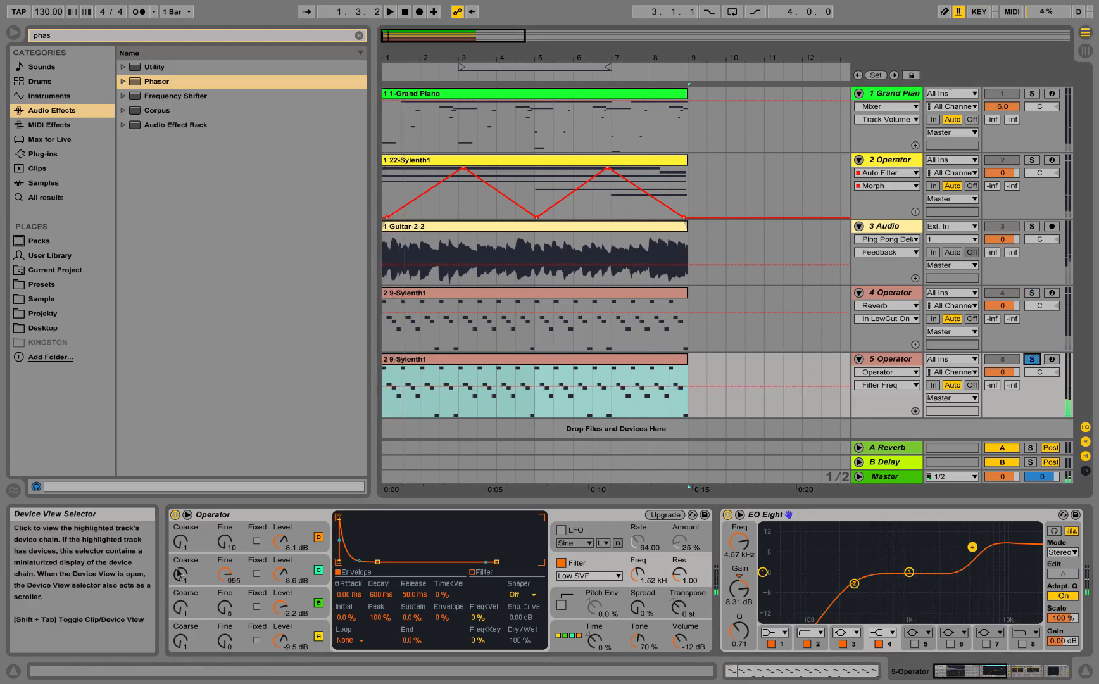
Step: Shape the track 5 Operator's oscillator envelopes into short plucks with no sustain and about 102 ms decay, and audition them
left_click(319, 628)
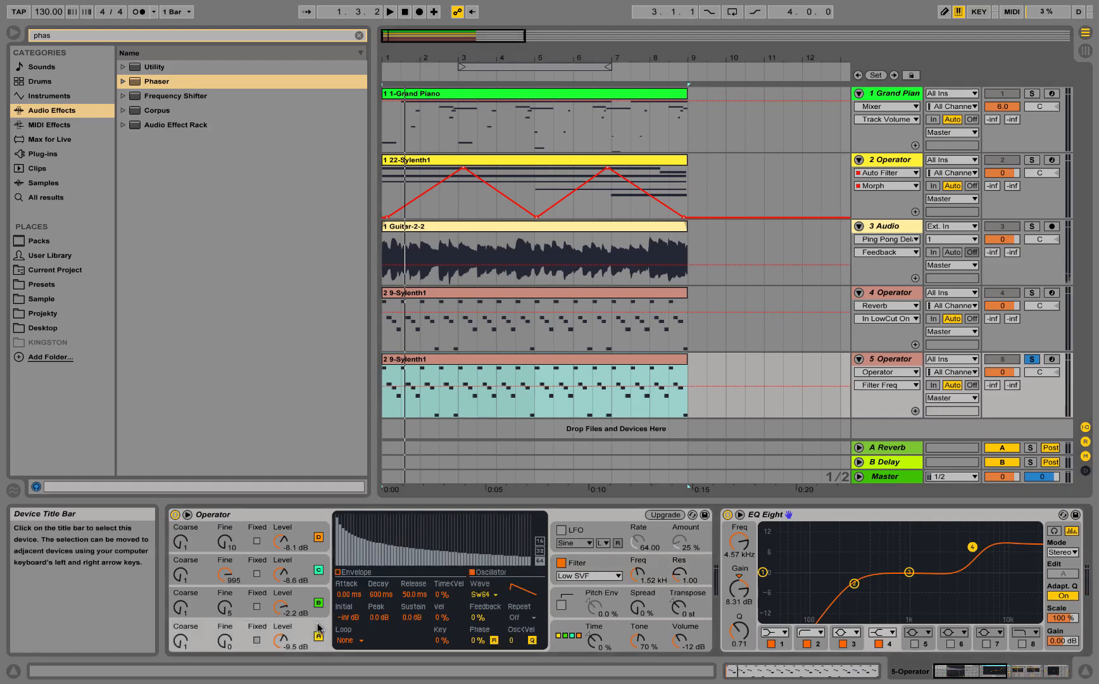
left_click(359, 573)
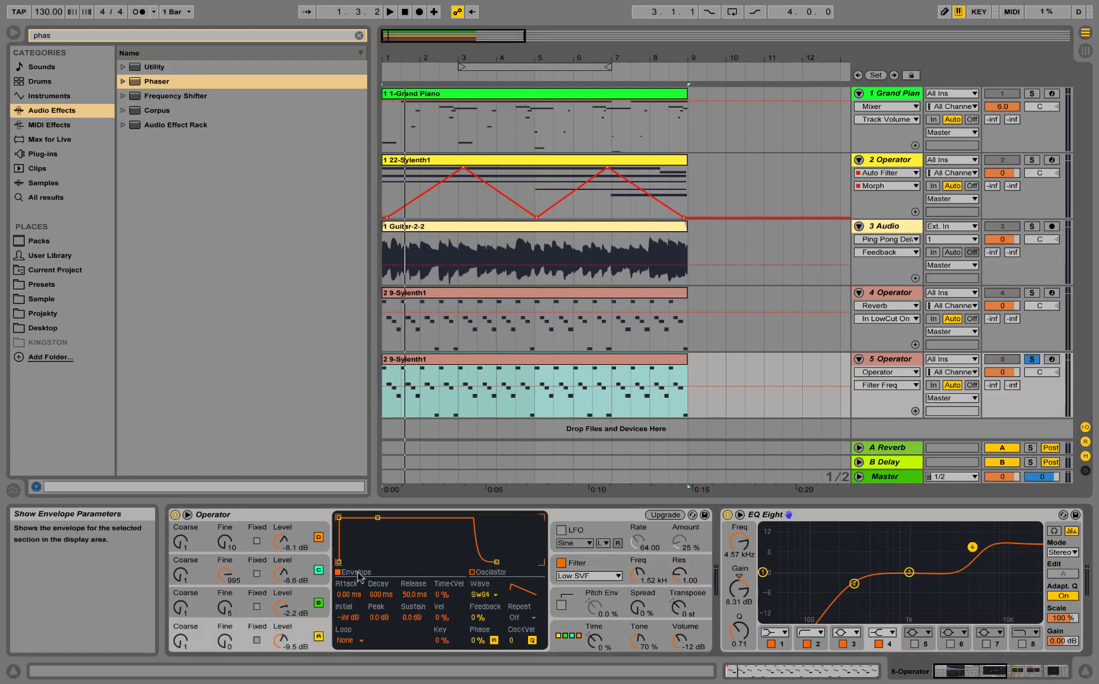
left_click_drag(378, 518, 368, 561)
left_click(280, 607)
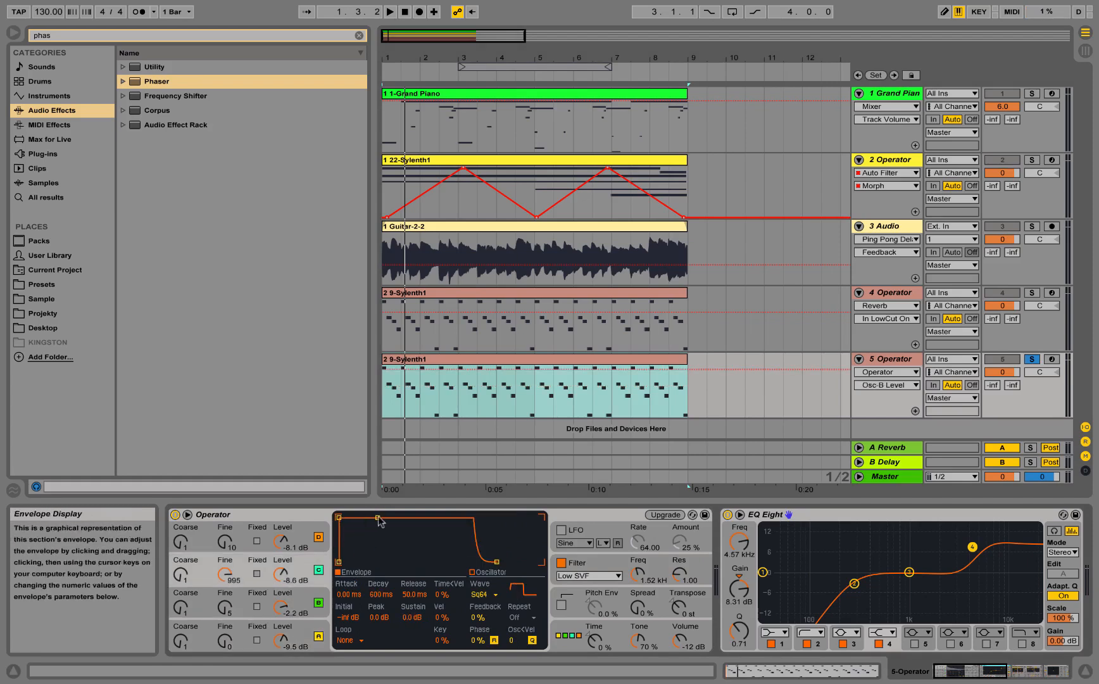
left_click_drag(378, 518, 367, 561)
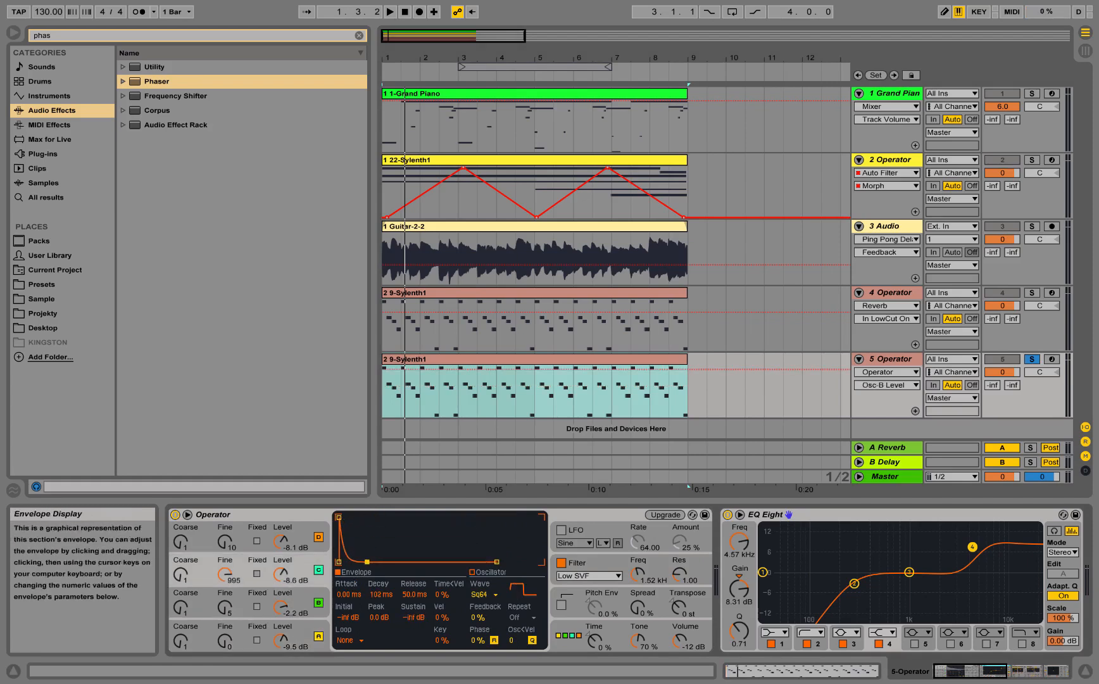
left_click(309, 547)
left_click_drag(378, 518, 369, 561)
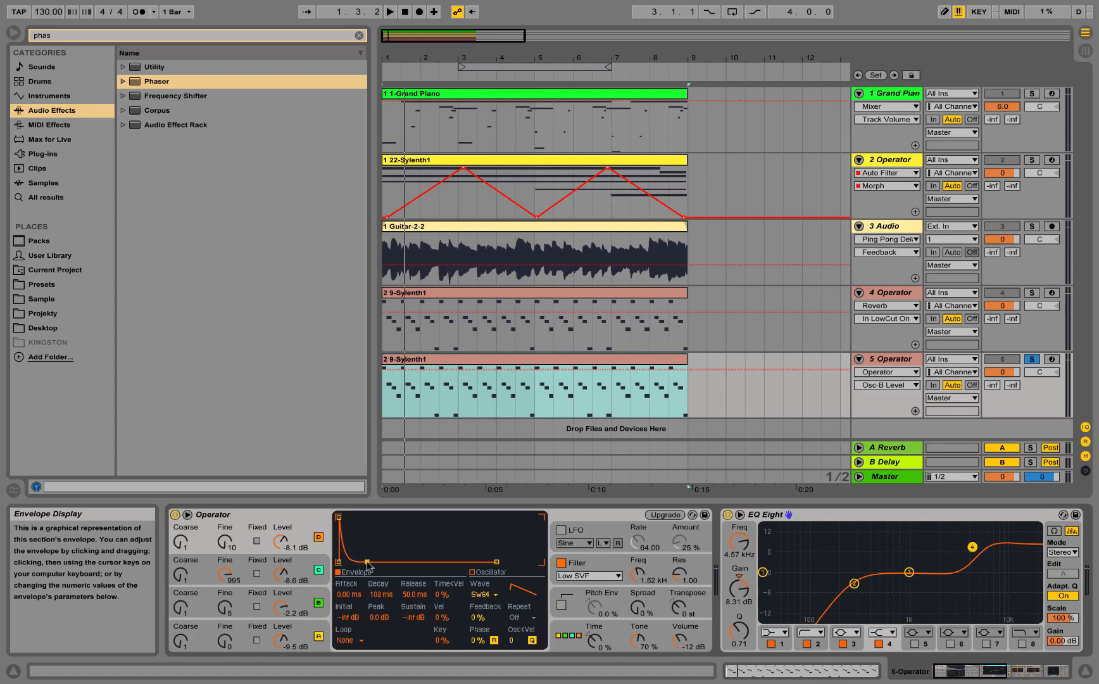
key("space")
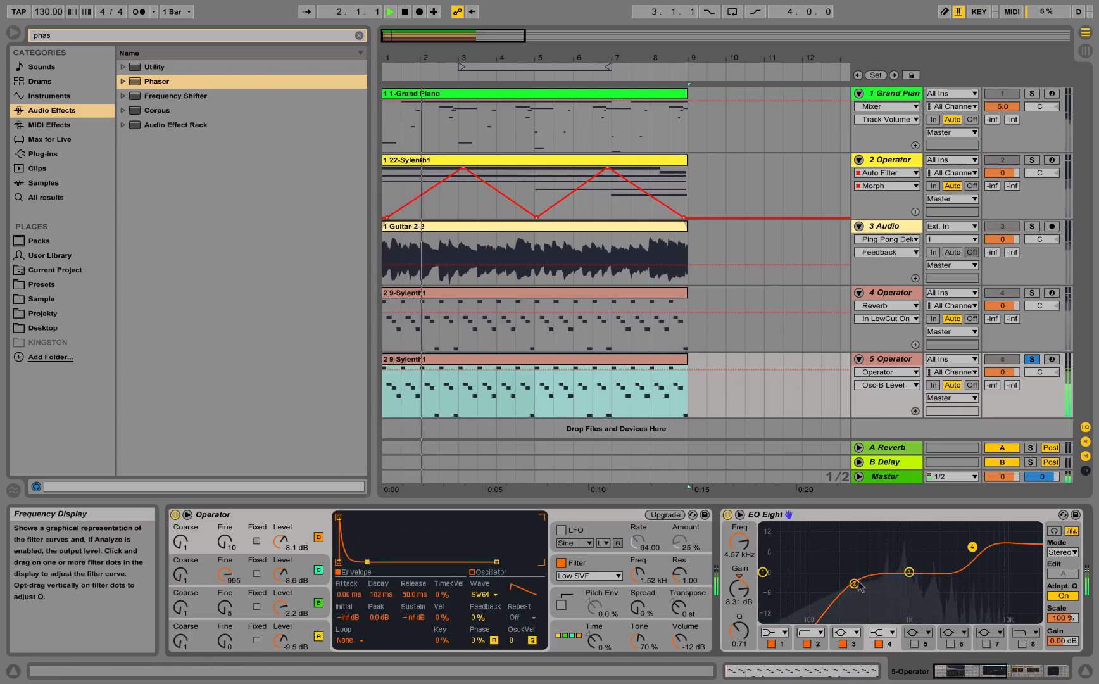
key("space")
Step: Set the track 5 Operator's filter frequency to 3.44 kHz and audition the brighter pluck
left_click_drag(638, 574, 637, 557)
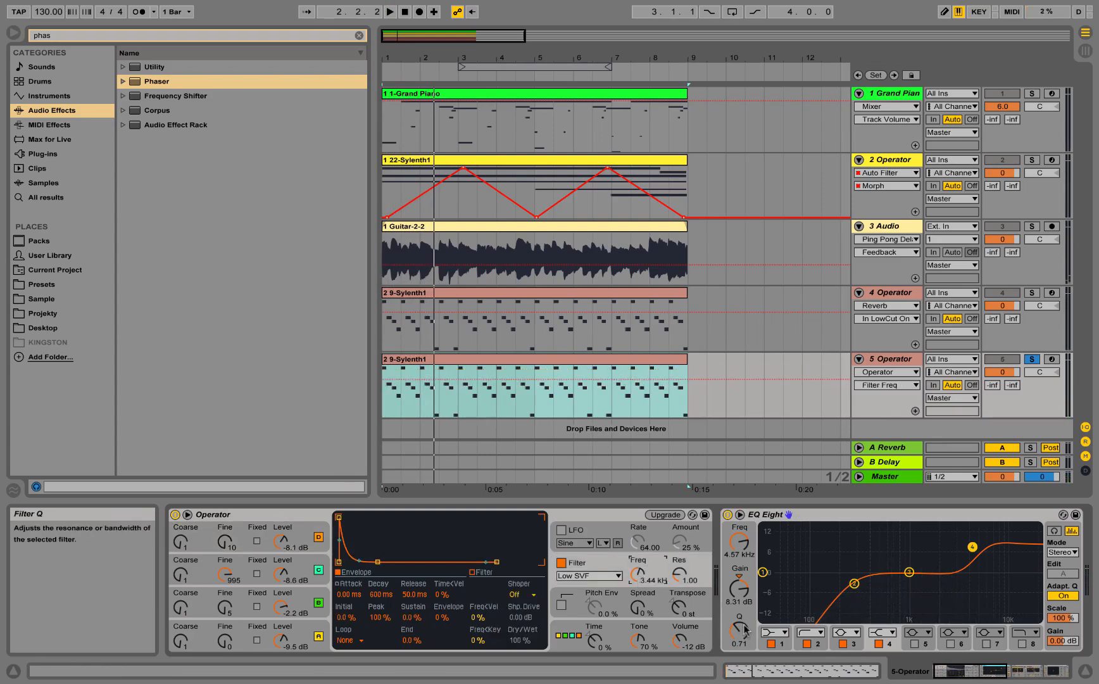
key("space")
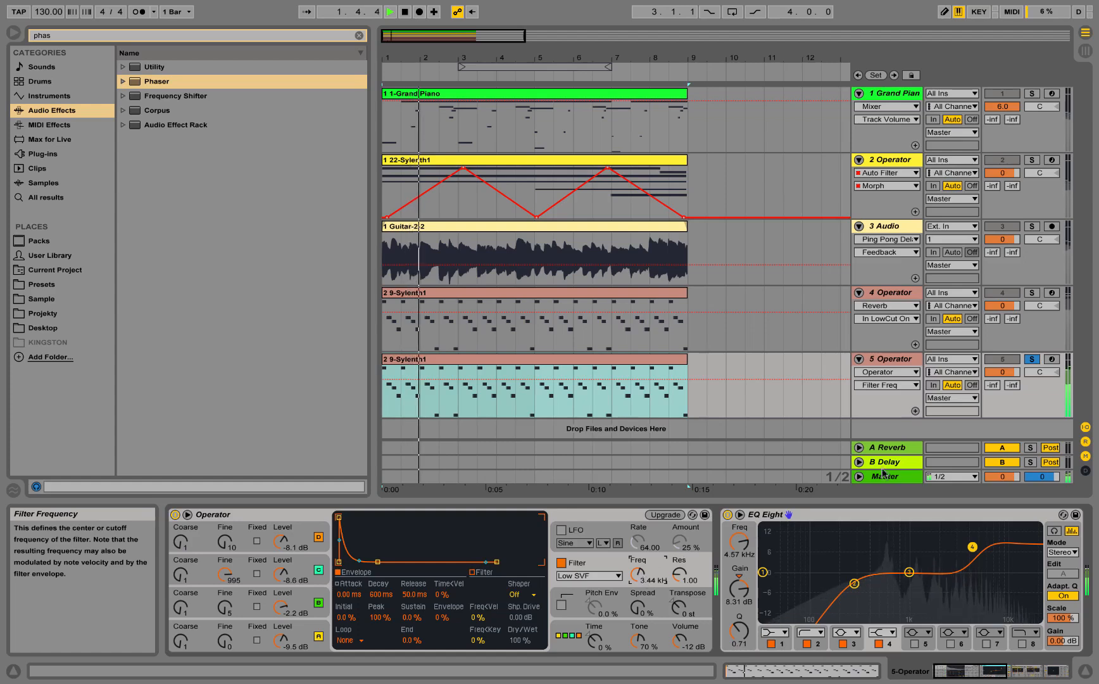
key("space")
Step: Solo track 4 together with track 5, audition both plucks and clear the solos
left_click(1032, 292)
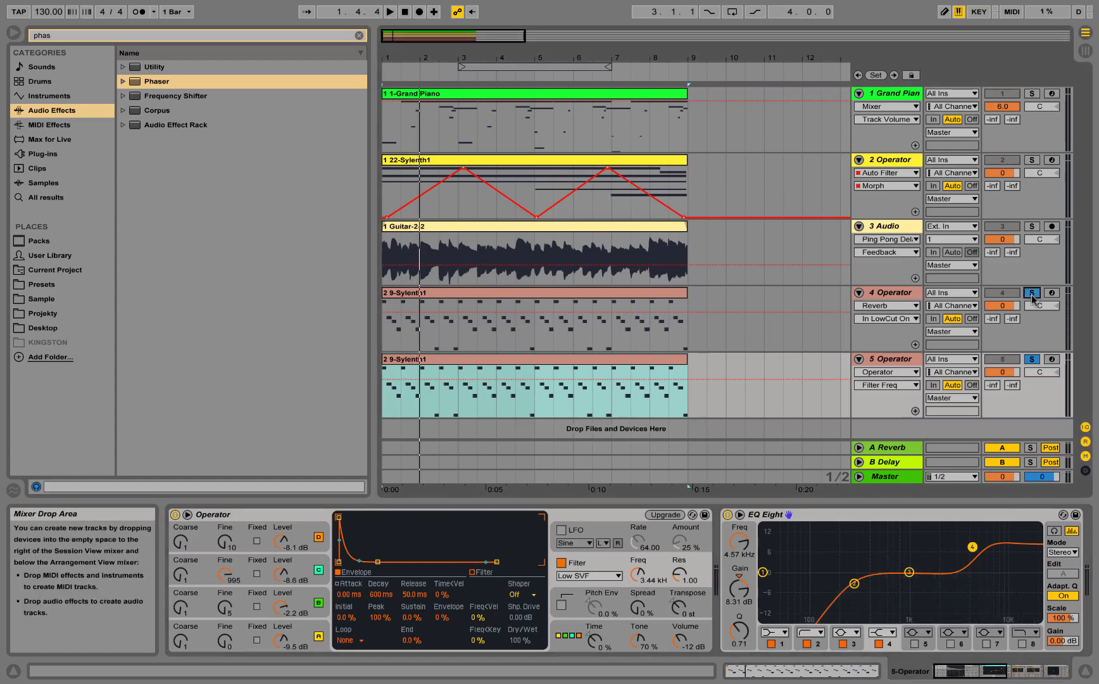
key("space")
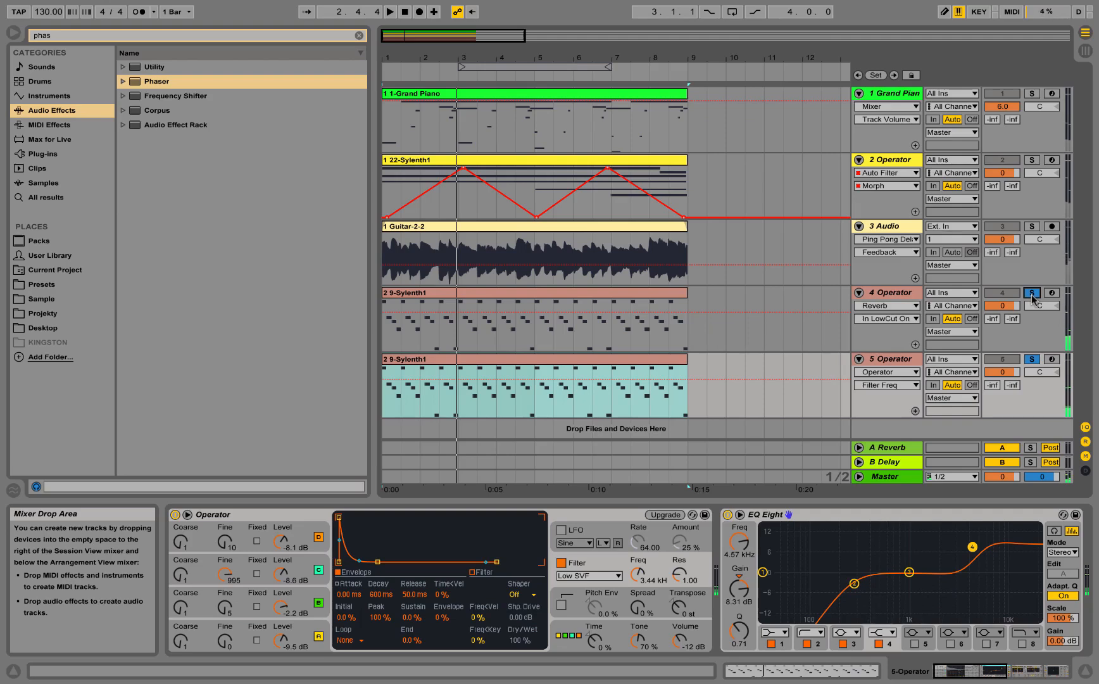
left_click(1032, 293)
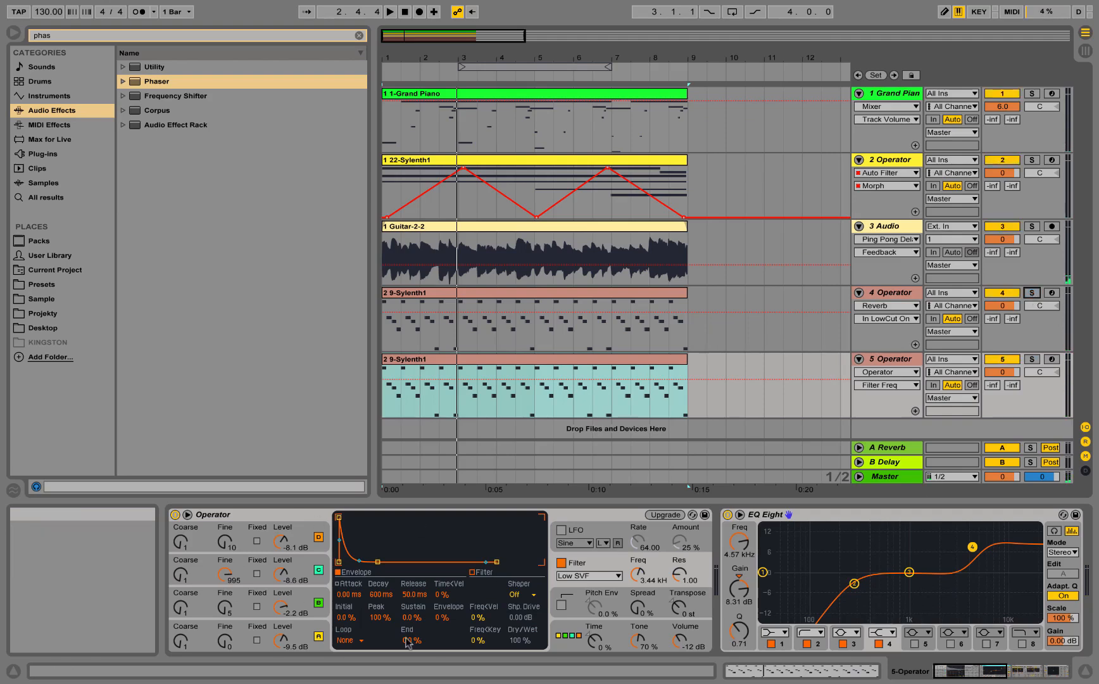
Step: Select all five tracks from the Grand Piano to the second pluck Operator and group them
left_click_drag(985, 679, 847, 672)
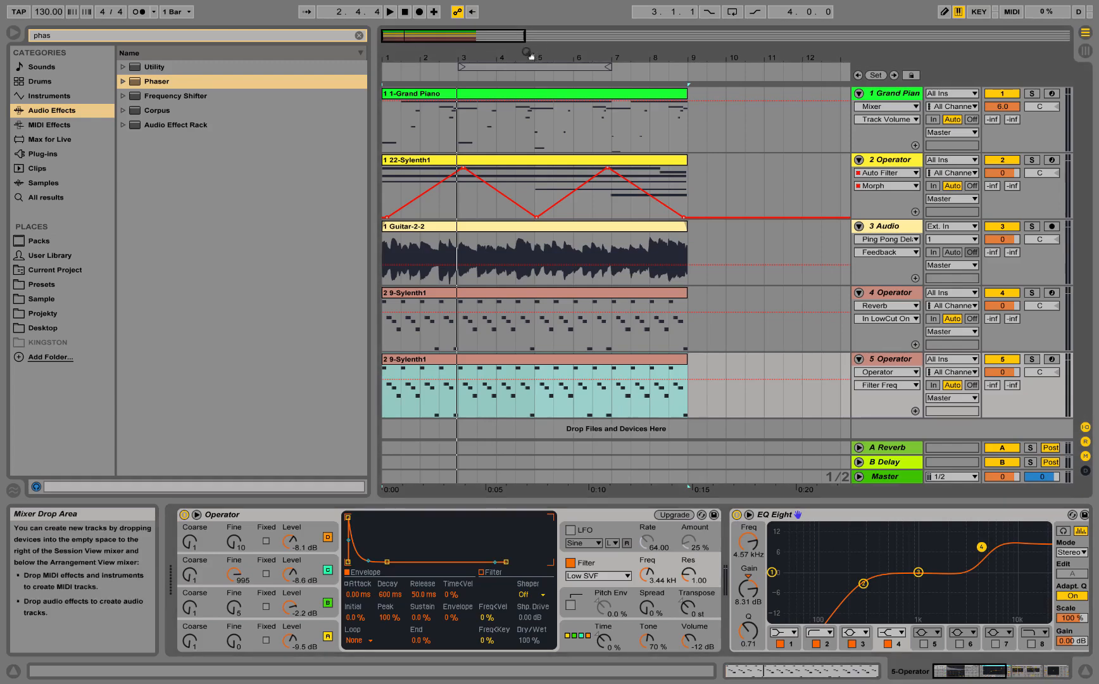
left_click_drag(529, 57, 529, 20)
left_click(430, 95)
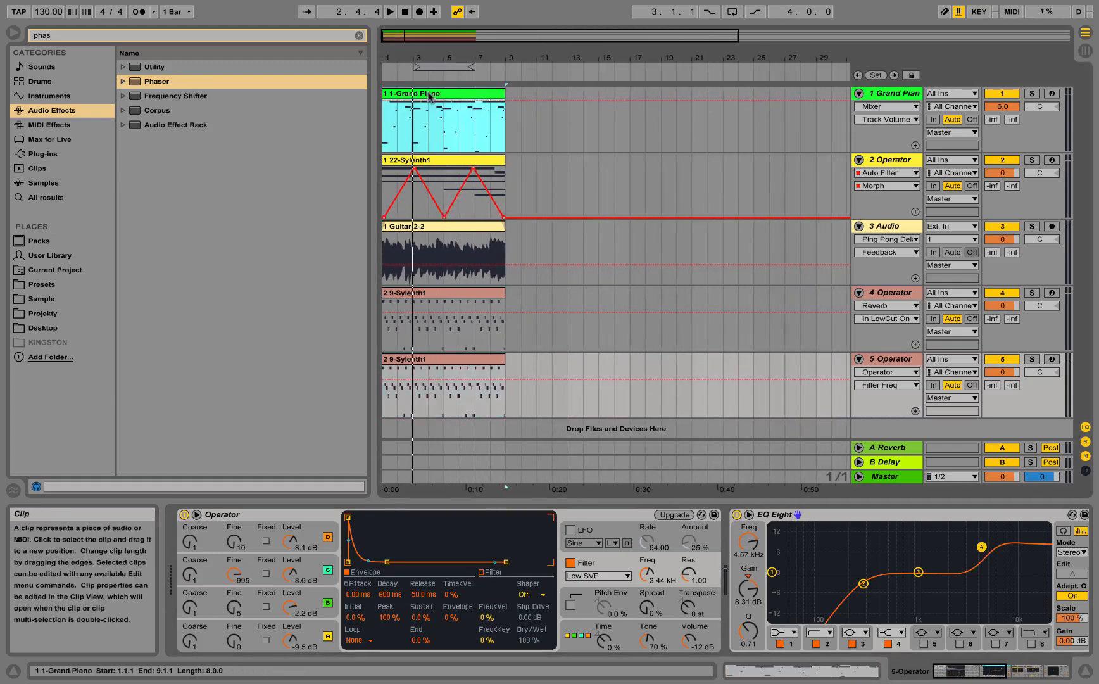
key("minus")
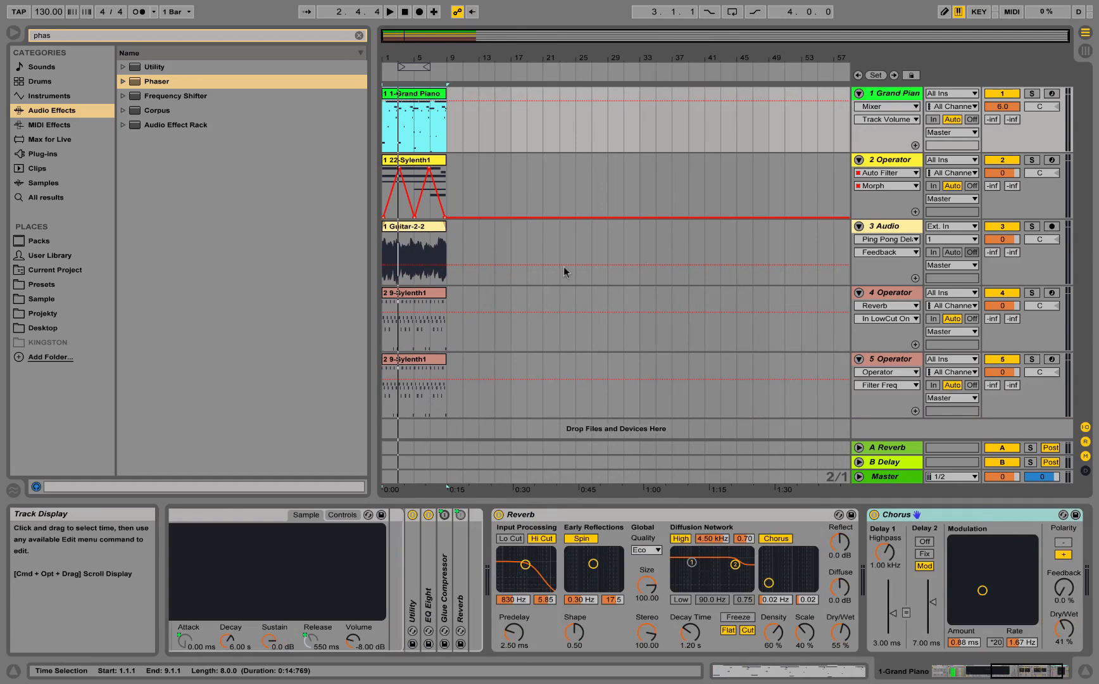
left_click(885, 95)
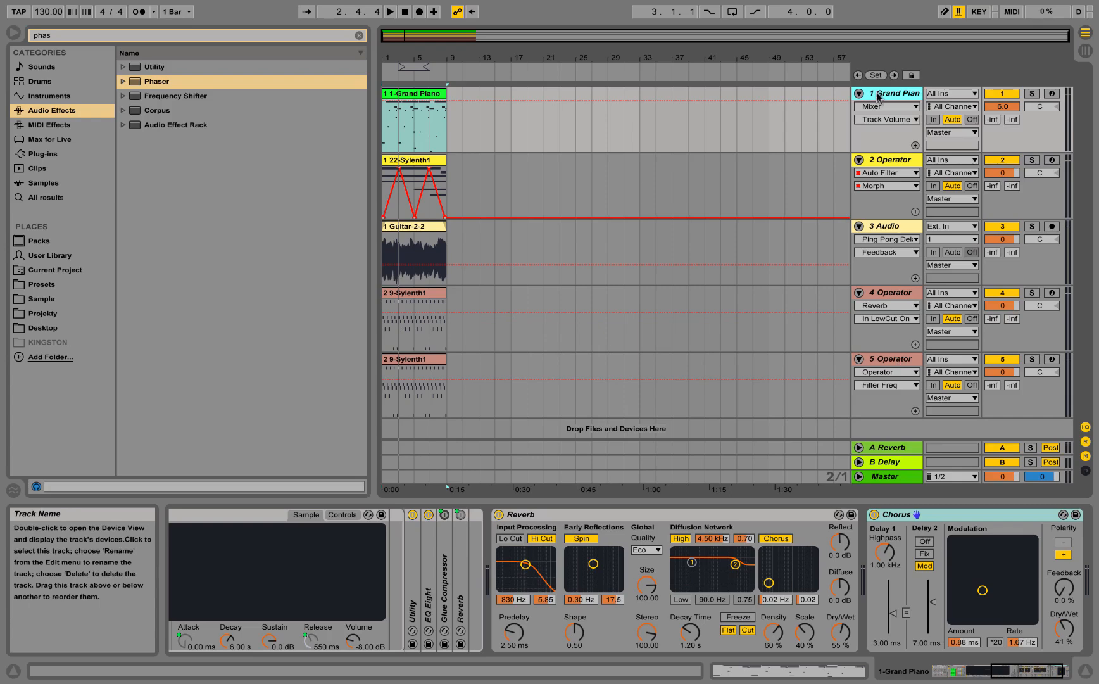
left_click(884, 363)
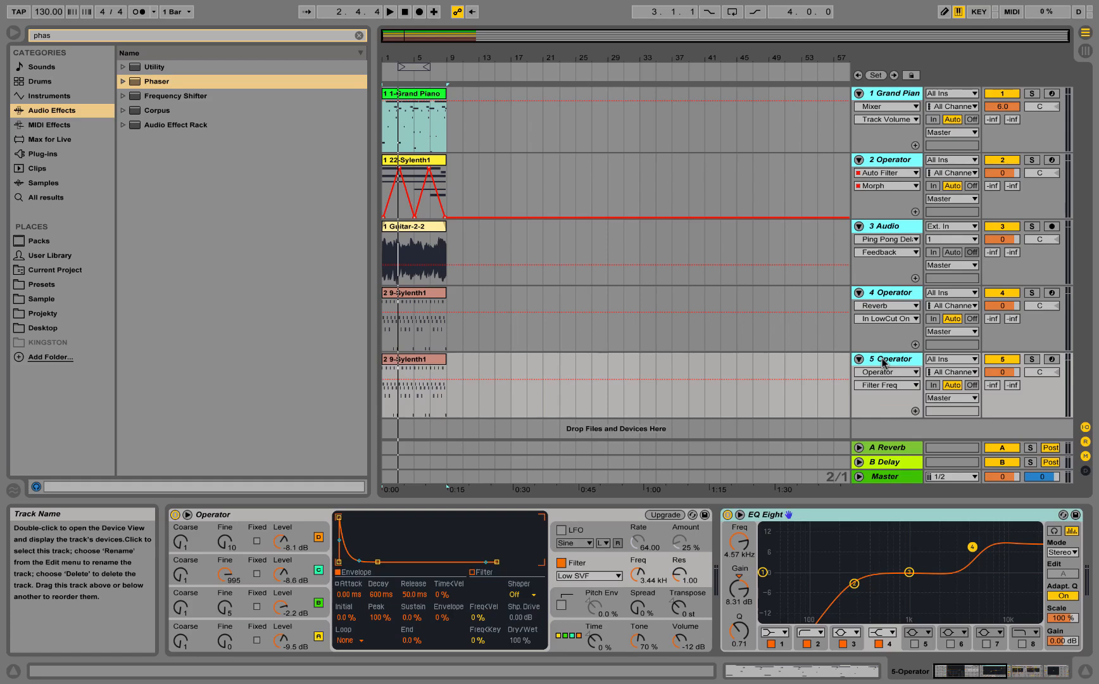
right_click(884, 362)
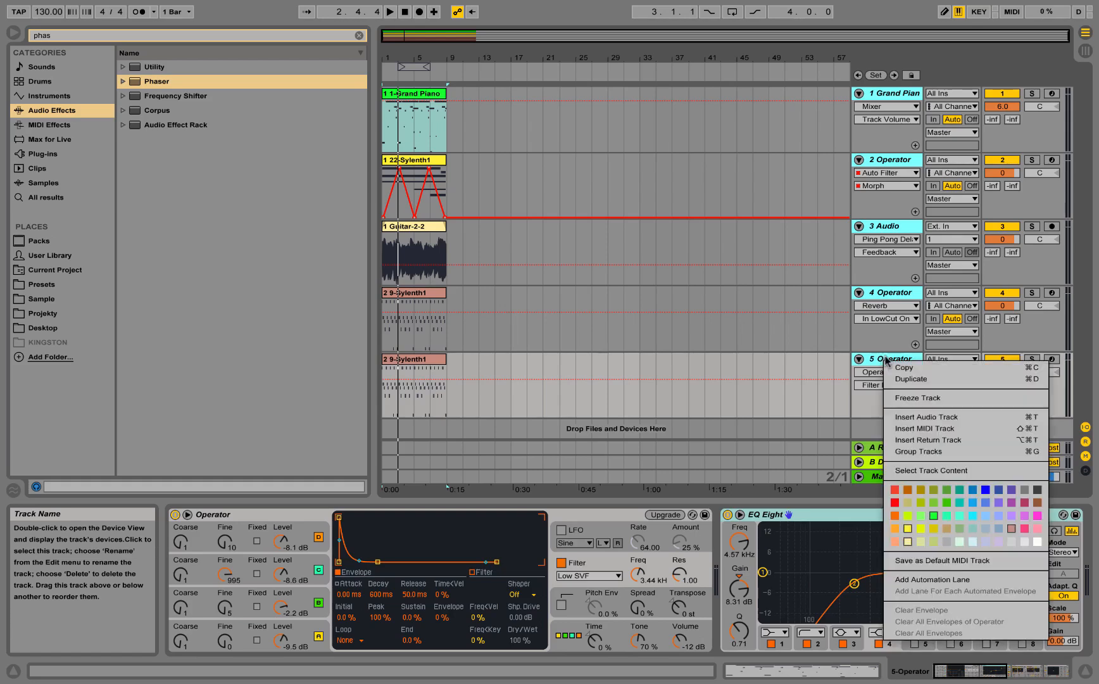
left_click(912, 451)
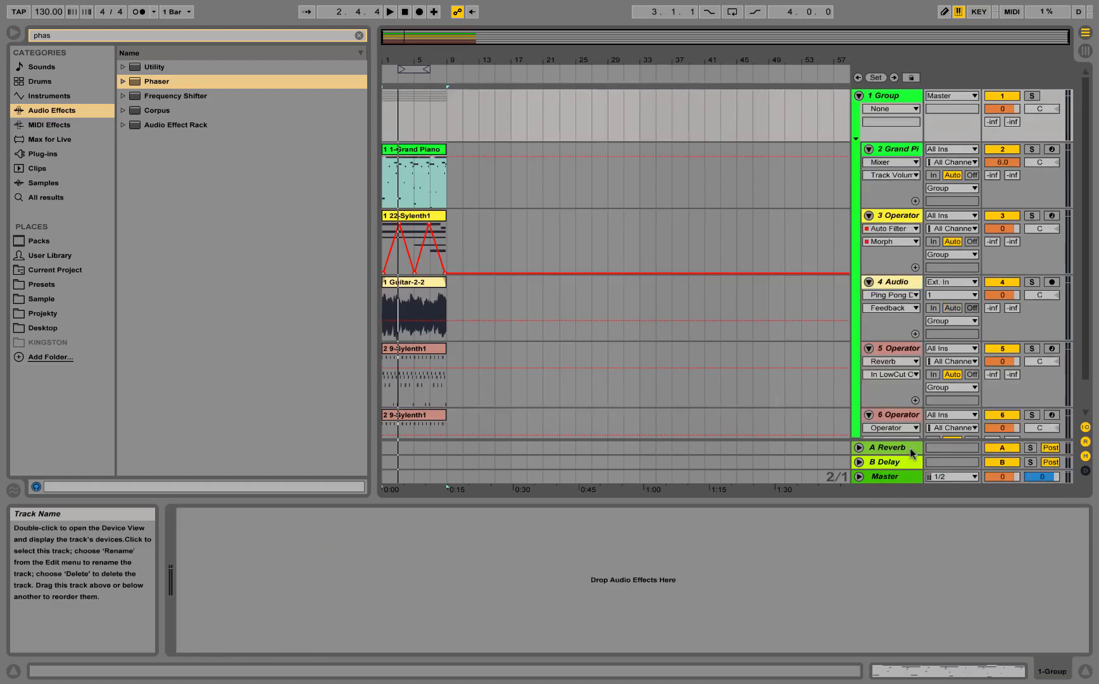
Step: Fold the new group track and rename it Instruments
left_click(859, 96)
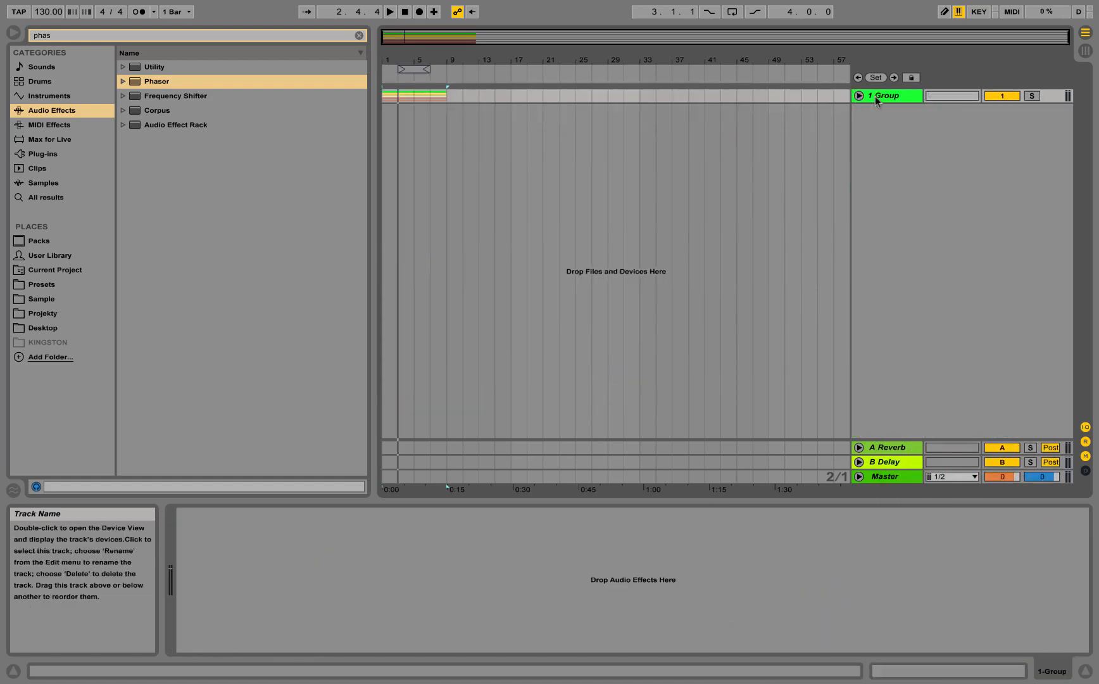
left_click(875, 96)
type("Instruments")
key("Return")
Step: Unfold the Instruments group and rename the audio track Guitar and the two pluck tracks Pluck 1 and Pluck 2
left_click(859, 96)
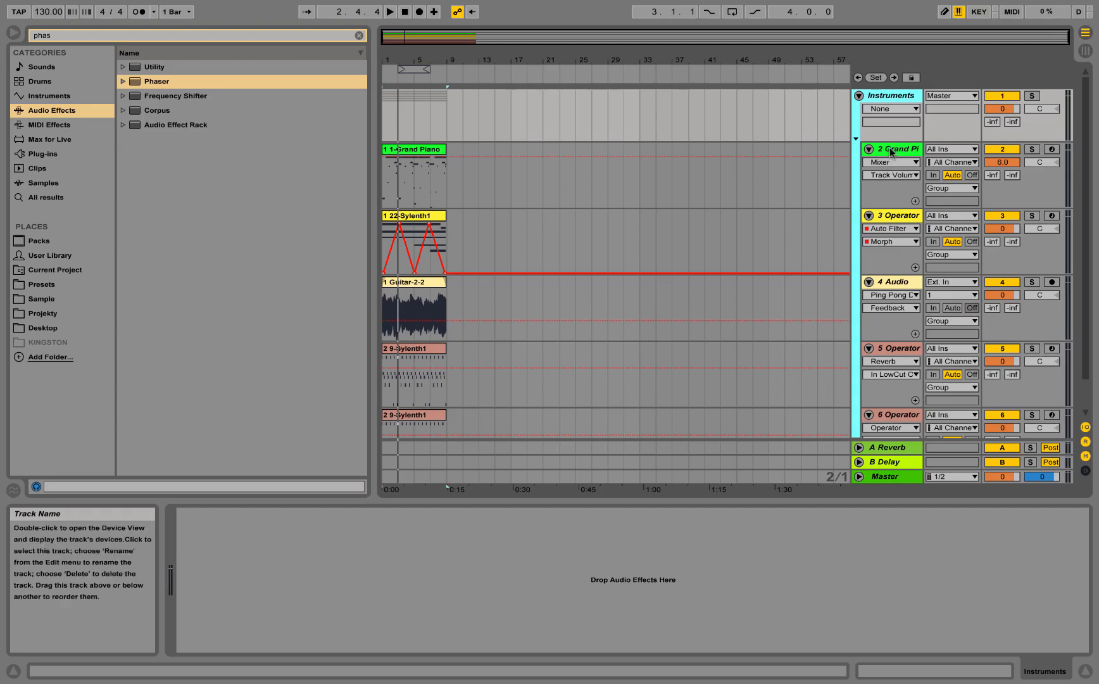
scroll(869, 234, "down", 1)
scroll(869, 234, "down", 1)
left_click(891, 250)
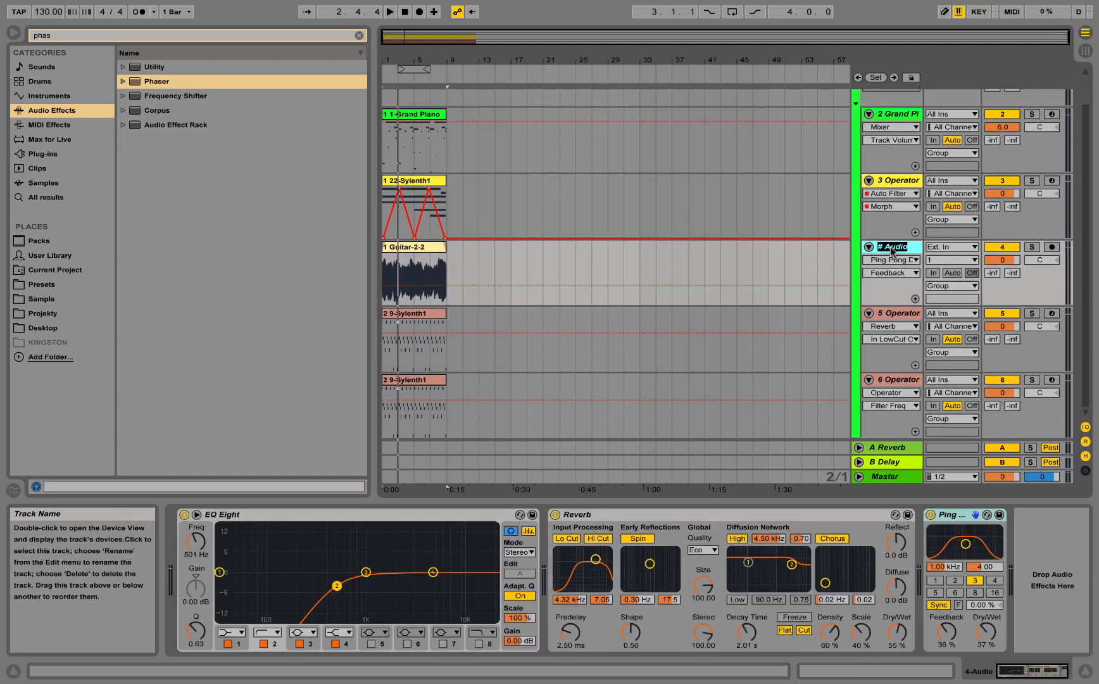
left_click(894, 313)
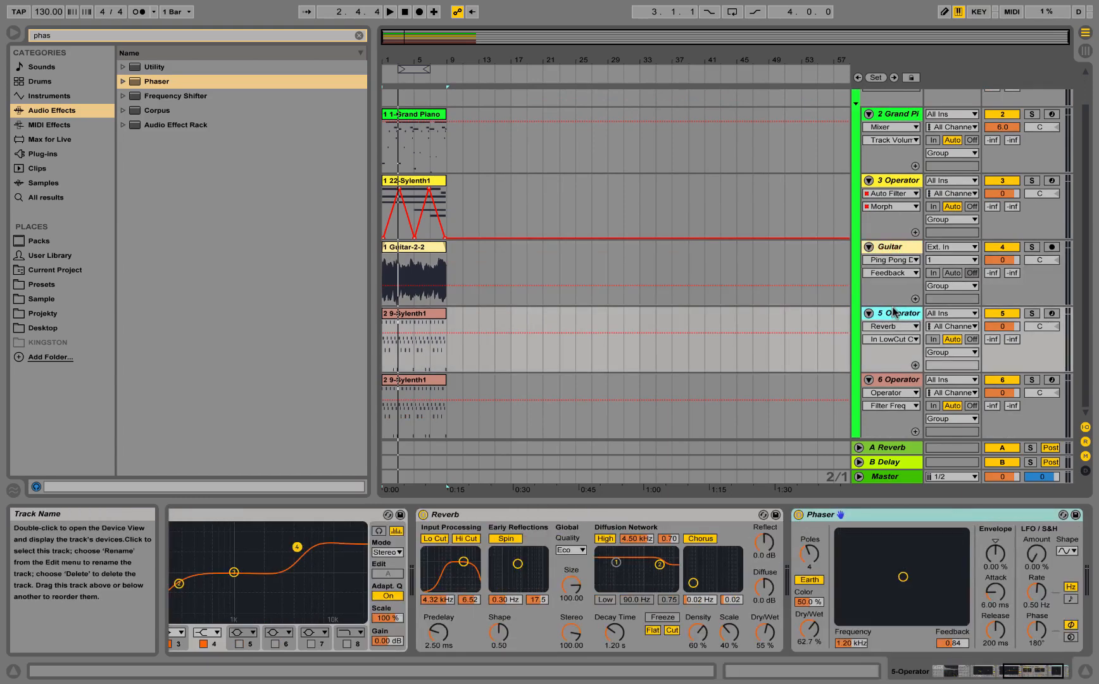
key("ctrl+r")
type("Pluck 1")
left_click(897, 380)
key("ctrl+r")
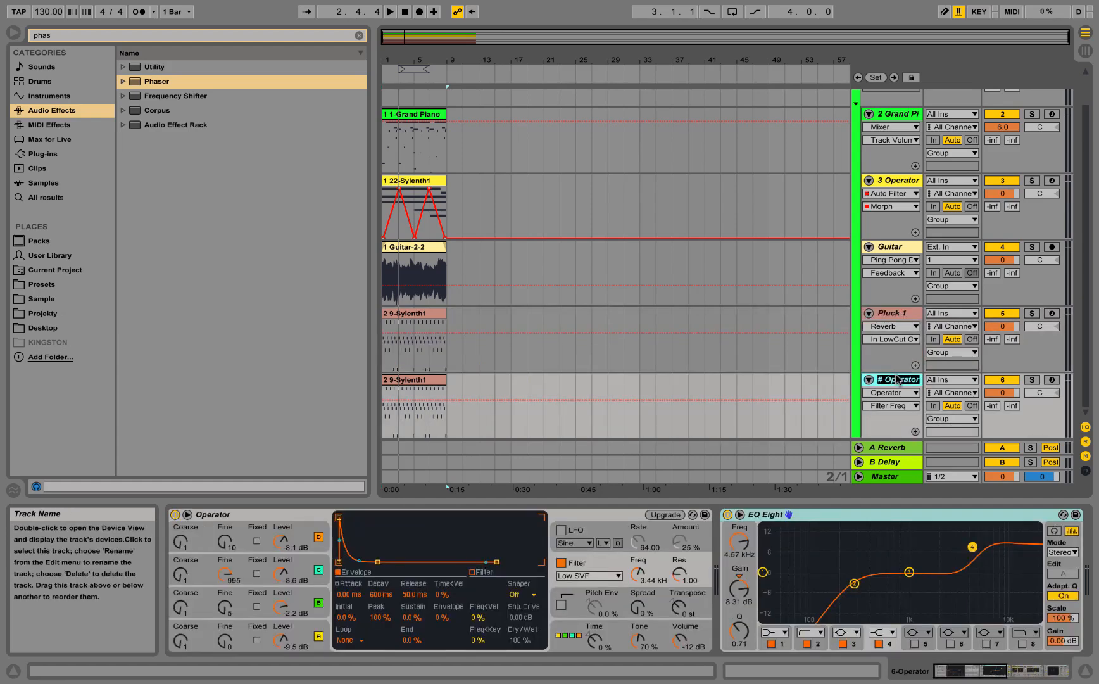
type("Pluck 2")
key("Return")
Step: Play all the grouped instruments together from bar 1 and solo the Grand Piano track
scroll(534, 266, "up", 2)
scroll(524, 249, "down", 2)
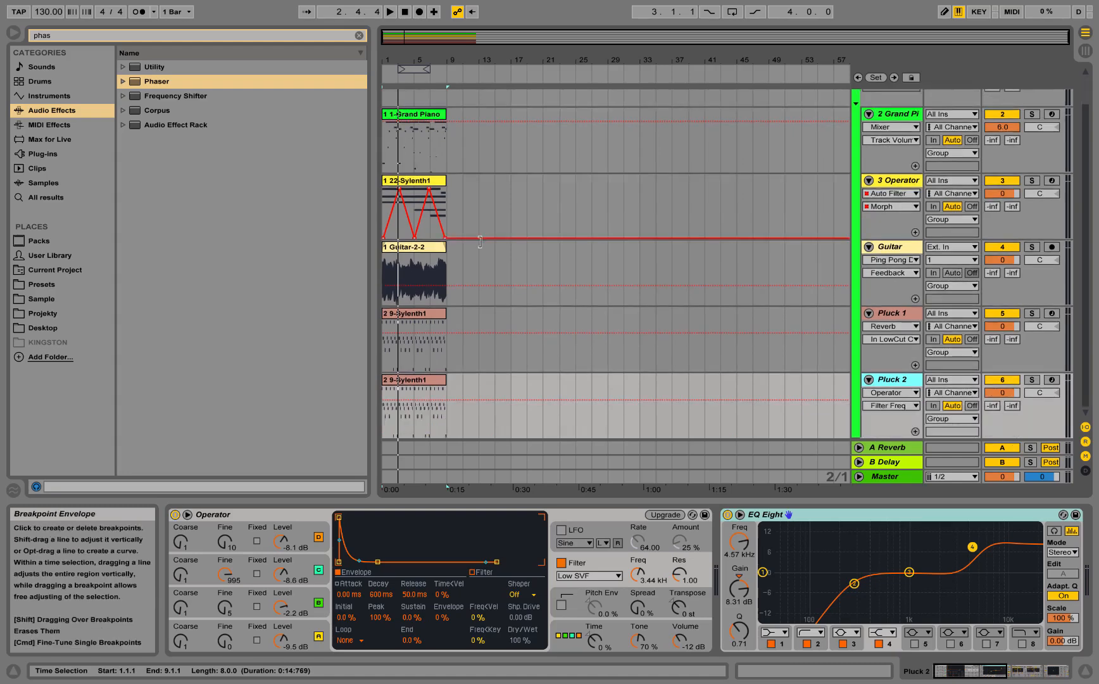
left_click(470, 158)
key("space")
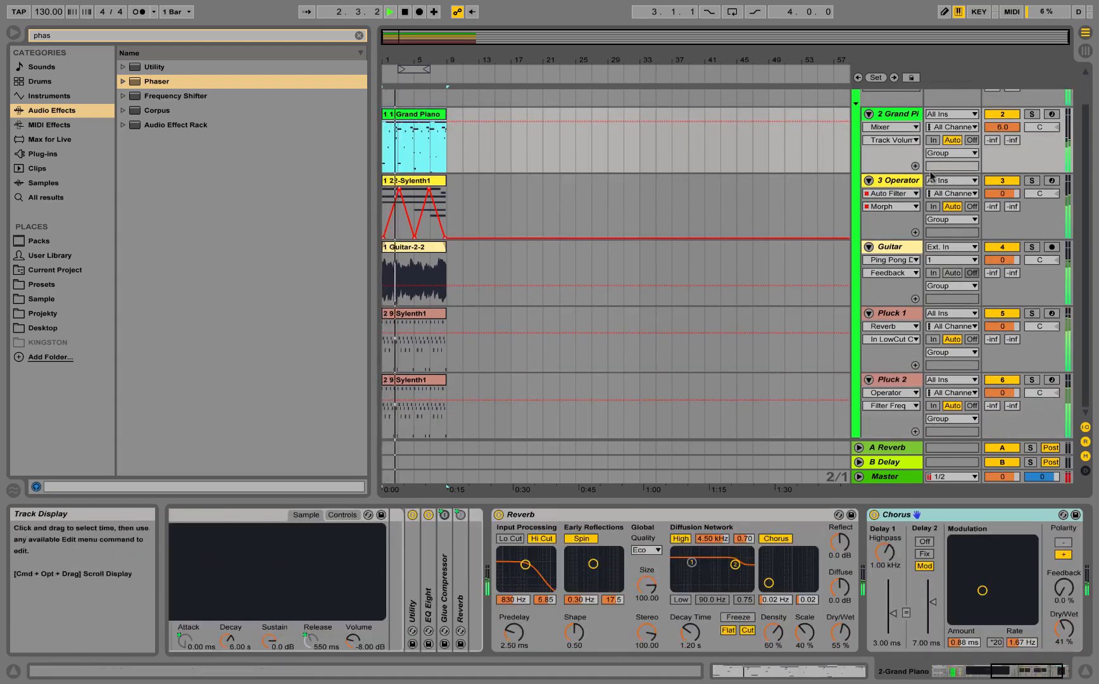
left_click(1032, 114)
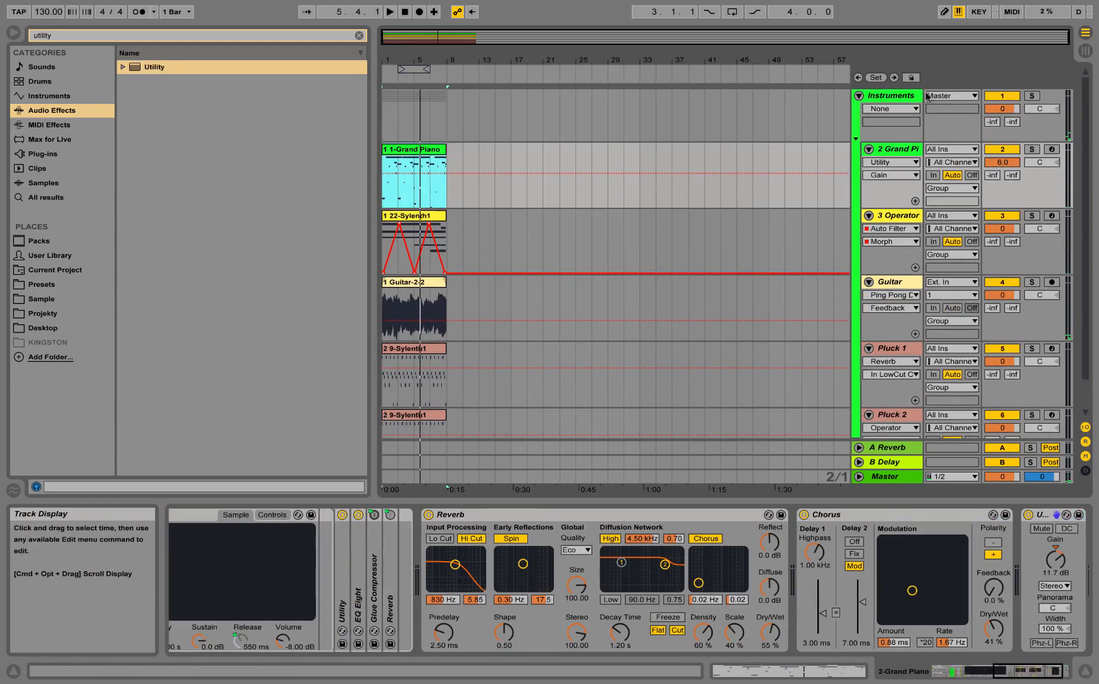
Step: Reduce the height of the Instruments group track and select the Grand Piano clip with the group unfolded
scroll(918, 314, "down", 2)
scroll(917, 314, "up", 2)
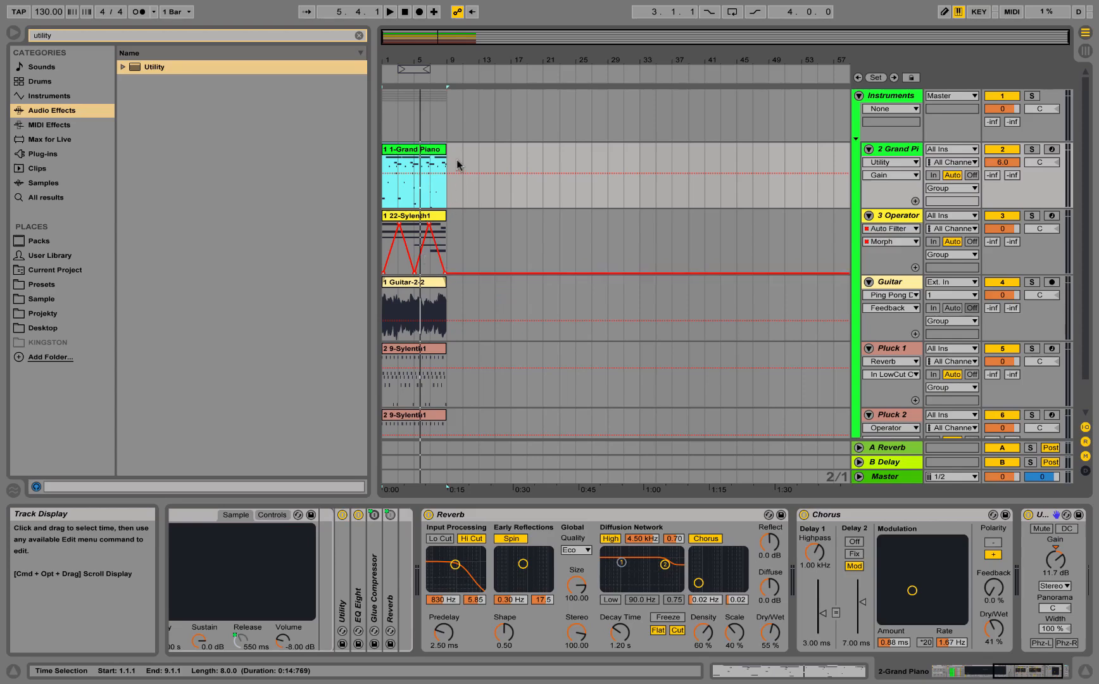
left_click(859, 95)
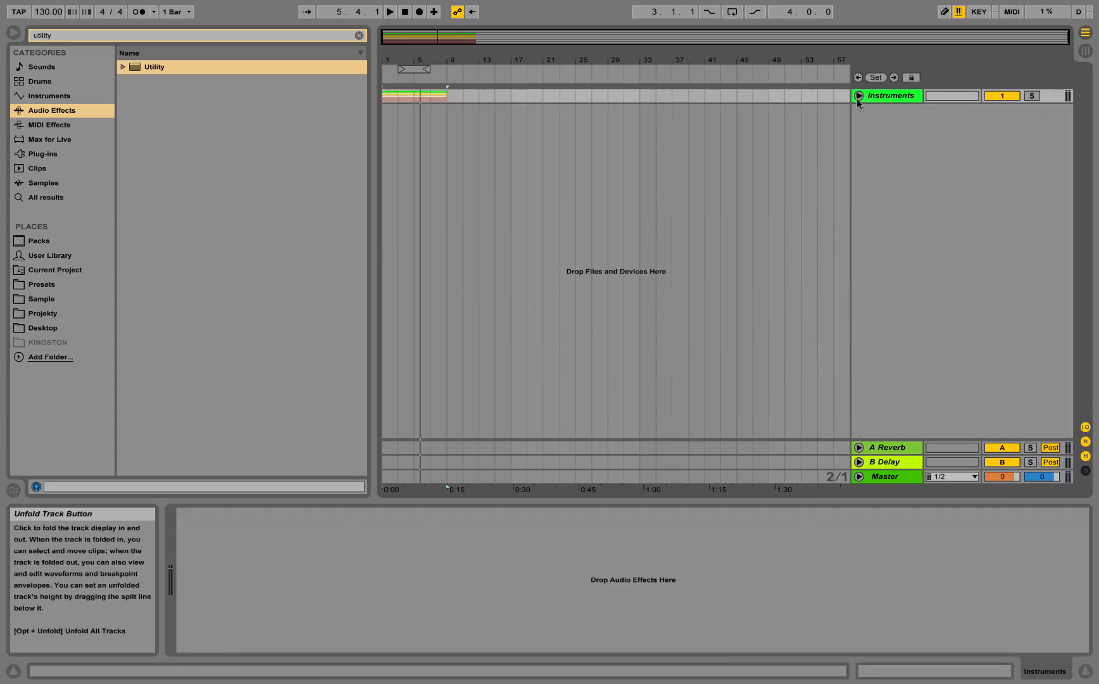
mouse_move(877, 101)
left_mouse_down()
mouse_move(874, 175)
mouse_move(876, 109)
left_mouse_up()
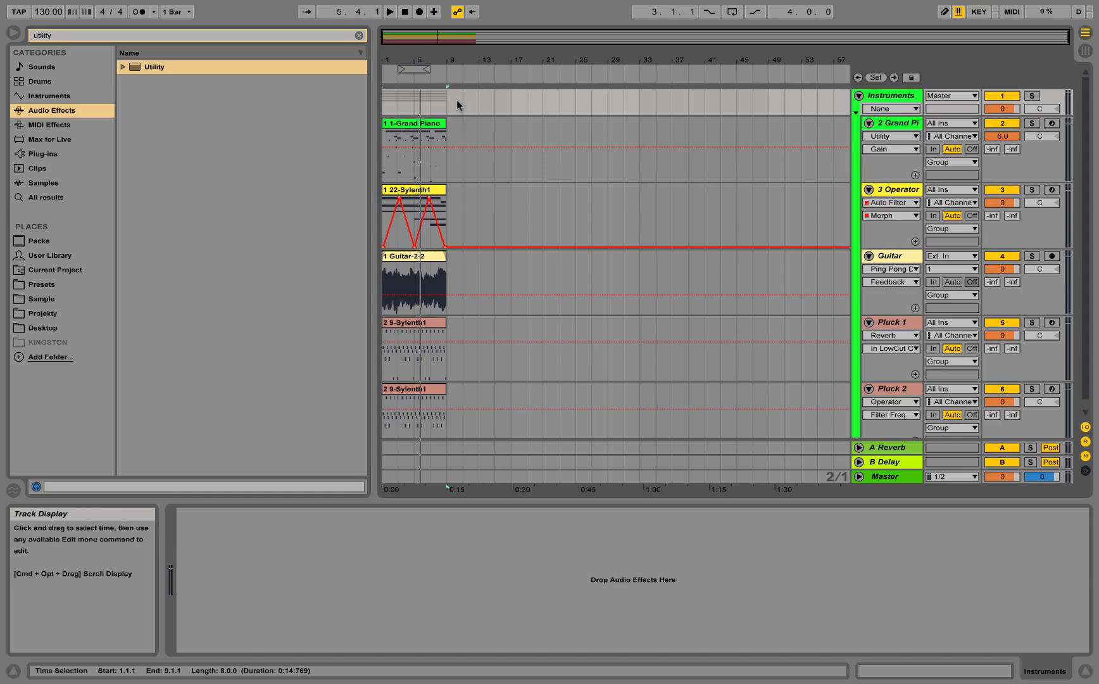
left_click(431, 168)
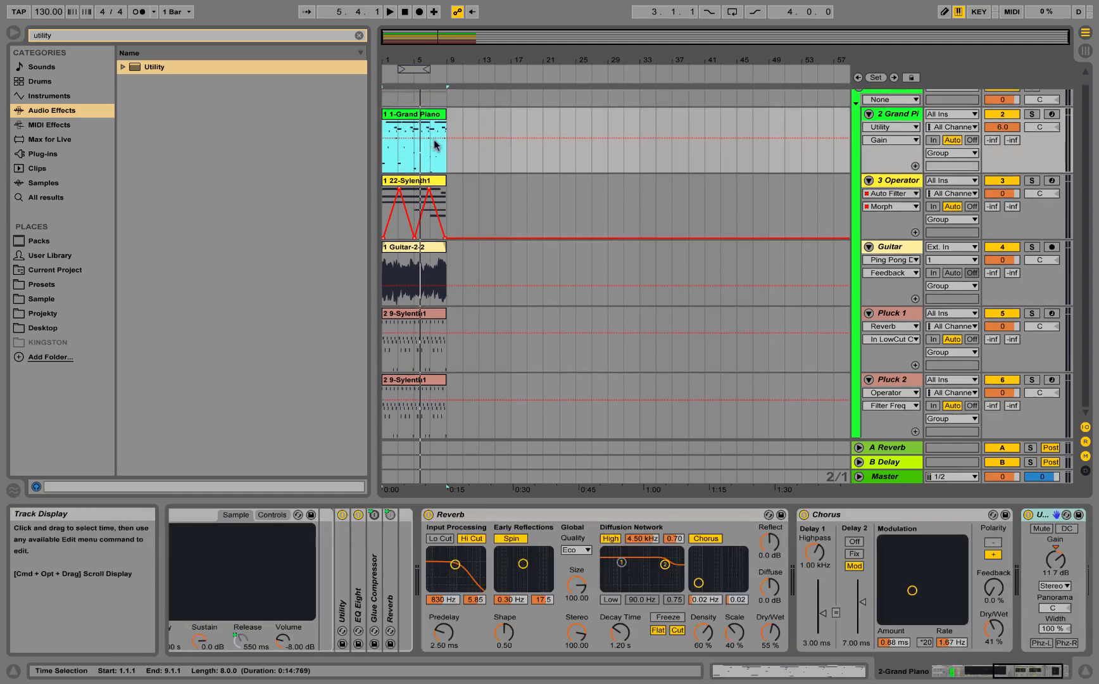